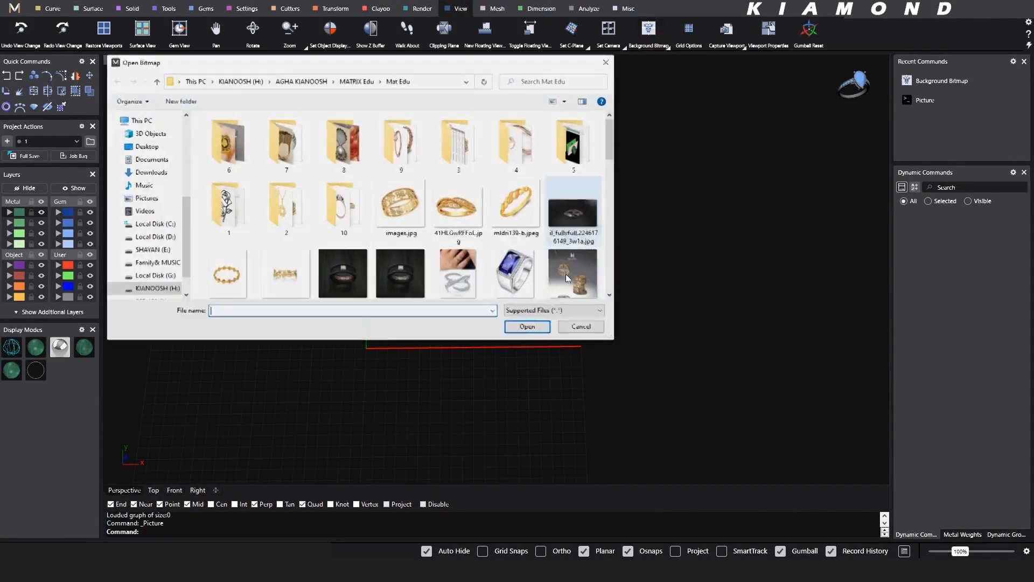
# - Place the ring reference picture images.jpg flat on the construction plane beside the grid
pyautogui.click(402, 208)
pyautogui.click(528, 326)
pyautogui.scroll(-3, 630, 247)
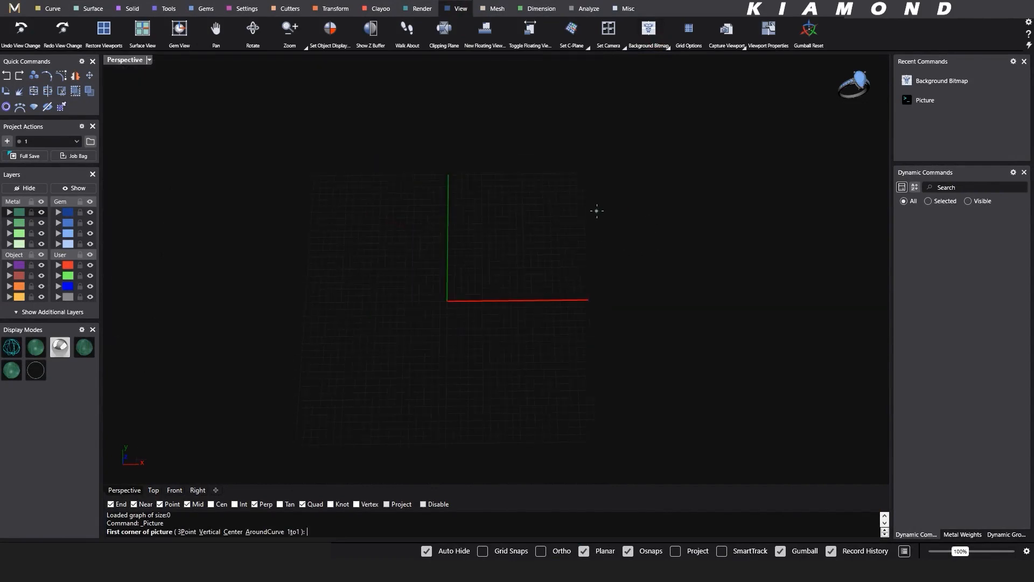
pyautogui.keyDown('shift'); pyautogui.moveTo(596, 210); pyautogui.dragTo(496, 233, button='right'); pyautogui.keyUp('shift')
pyautogui.click(565, 199)
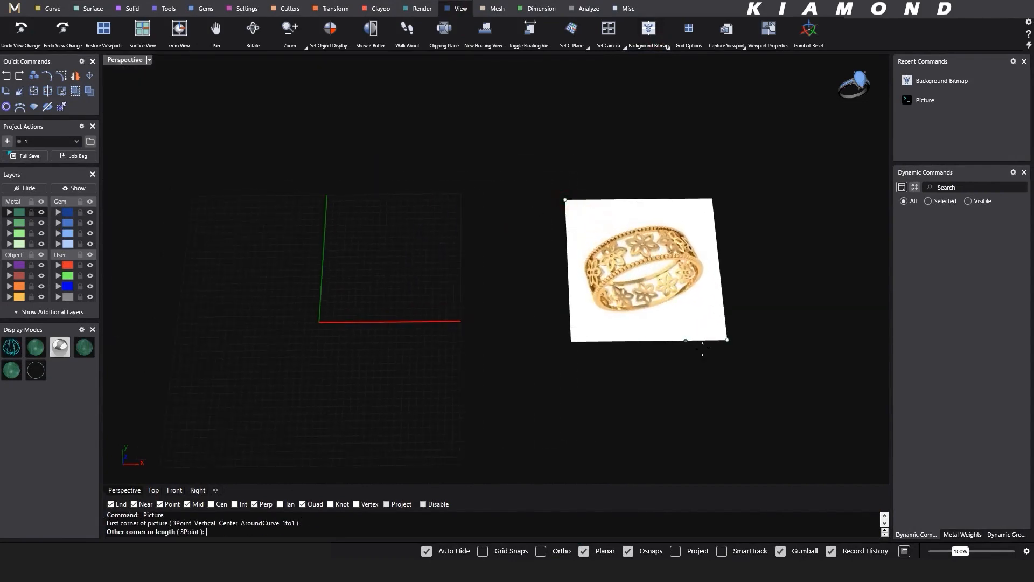
pyautogui.click(731, 343)
pyautogui.scroll(3, 700, 296)
pyautogui.scroll(4, 656, 298)
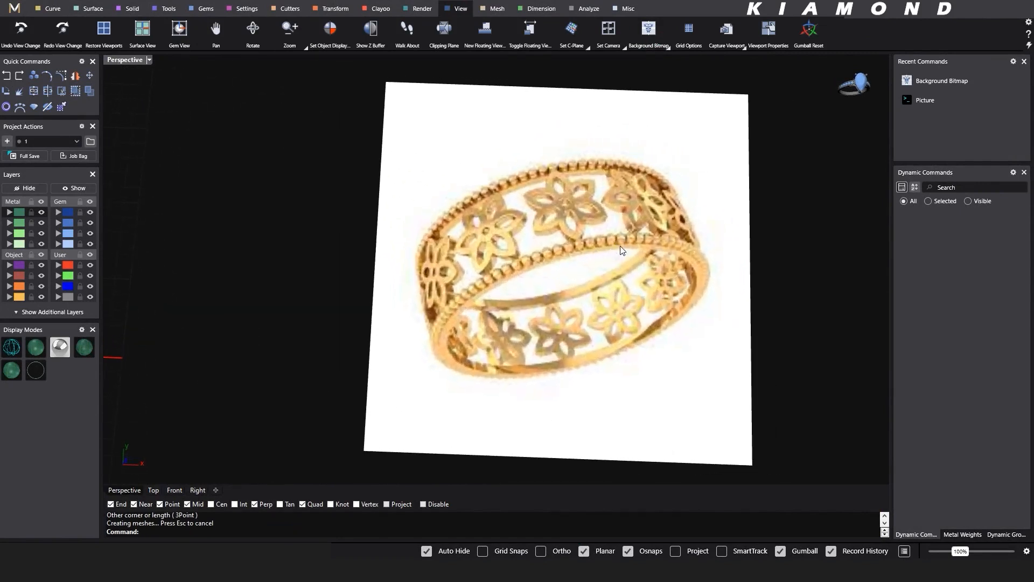
# - Mark each flower motif on the reference ring with a red pen stroke, note 12 below it, and clear the markings
pyautogui.hotkey('ctrl', 'shift', '1')
pyautogui.moveTo(568, 200); pyautogui.dragTo(570, 216)
pyautogui.moveTo(505, 225); pyautogui.dragTo(503, 237)
pyautogui.moveTo(452, 261); pyautogui.dragTo(451, 278)
pyautogui.moveTo(629, 192)
pyautogui.mouseDown()
pyautogui.moveTo(634, 214)
pyautogui.moveTo(684, 223)
pyautogui.mouseUp()
pyautogui.moveTo(662, 280)
pyautogui.mouseDown()
pyautogui.moveTo(668, 303)
pyautogui.moveTo(617, 325)
pyautogui.mouseUp()
pyautogui.moveTo(552, 336)
pyautogui.mouseDown()
pyautogui.moveTo(552, 349)
pyautogui.moveTo(511, 350)
pyautogui.mouseUp()
pyautogui.moveTo(461, 333)
pyautogui.mouseDown()
pyautogui.moveTo(459, 346)
pyautogui.moveTo(427, 330)
pyautogui.mouseUp()
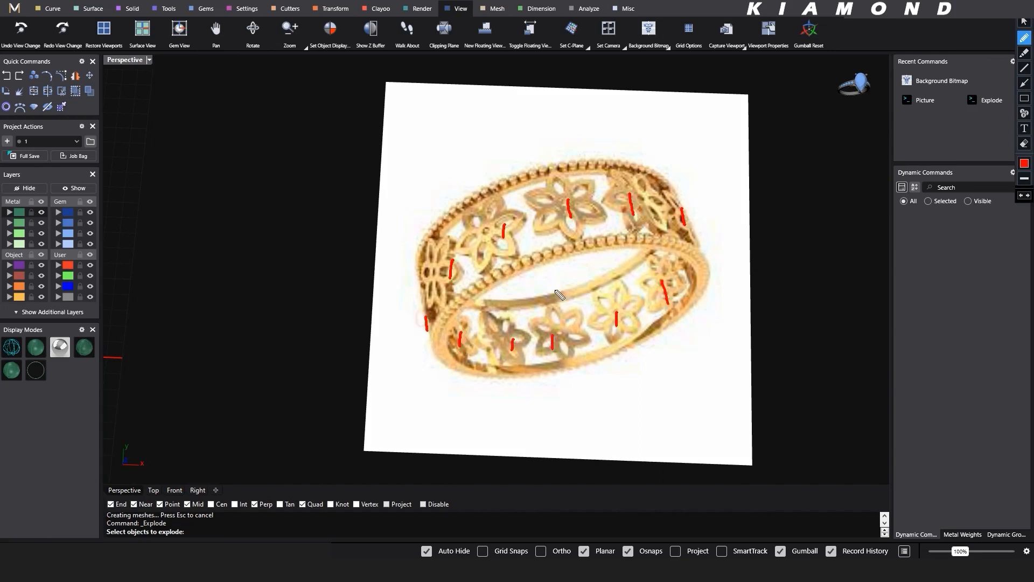
pyautogui.moveTo(705, 238); pyautogui.dragTo(708, 271)
pyautogui.moveTo(437, 415)
pyautogui.mouseDown()
pyautogui.moveTo(440, 432)
pyautogui.moveTo(488, 431)
pyautogui.mouseUp()
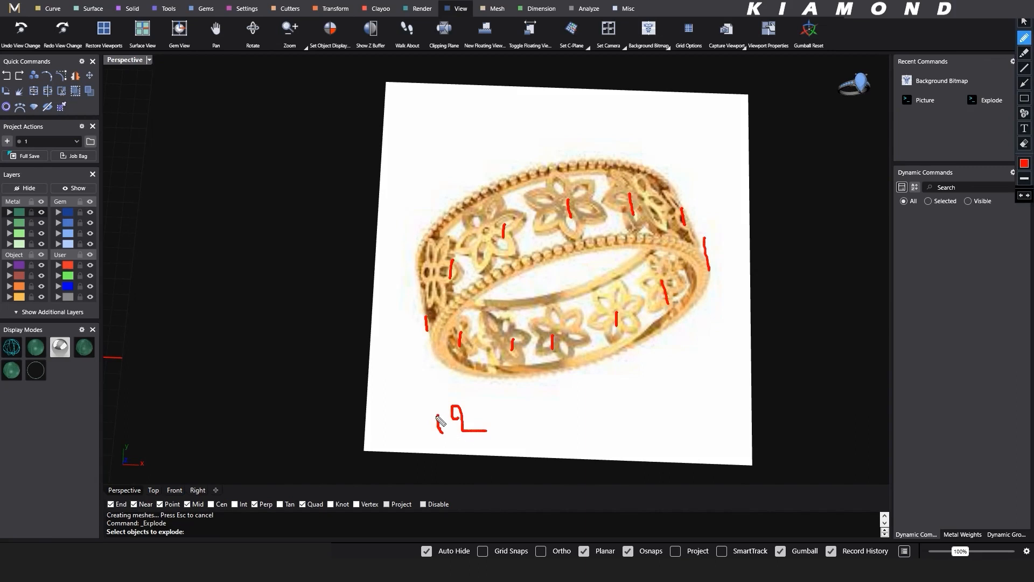
pyautogui.moveTo(435, 412); pyautogui.dragTo(442, 441)
pyautogui.moveTo(523, 214); pyautogui.dragTo(536, 213)
pyautogui.hotkey('ctrl', 'z')
pyautogui.press('Escape')
# - Create a ring rail with US finger size 7 at the origin
pyautogui.scroll(-4, 691, 310)
pyautogui.moveTo(472, 392)
pyautogui.keyDown('shift'); pyautogui.mouseDown(button='right')
pyautogui.moveTo(541, 391)
pyautogui.moveTo(565, 369)
pyautogui.mouseUp(button='right'); pyautogui.keyUp('shift')
pyautogui.scroll(-2, 541, 391)
pyautogui.click(9, 108)
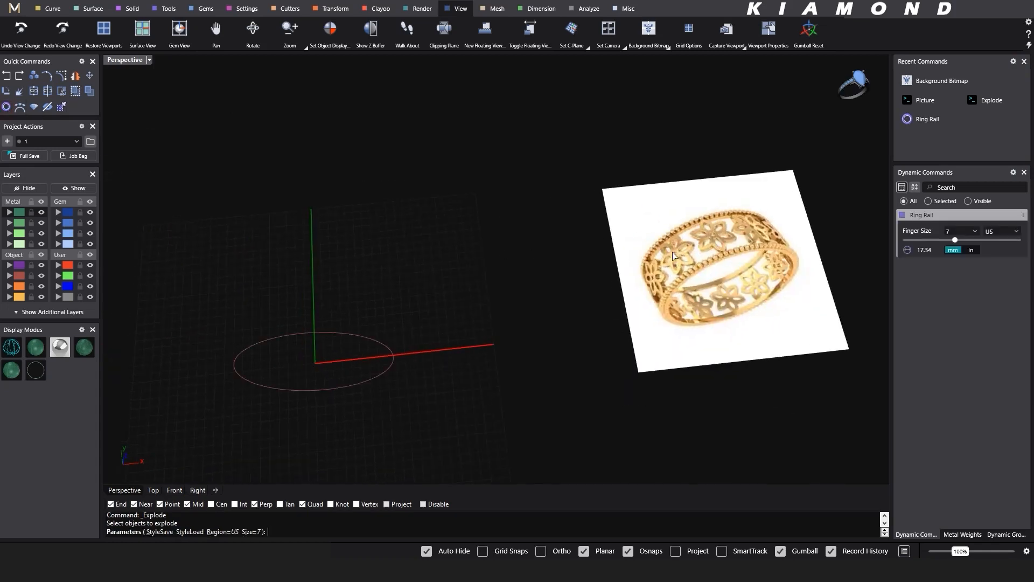
pyautogui.rightClick(381, 316)
pyautogui.moveTo(418, 343)
pyautogui.mouseDown(button='right')
pyautogui.moveTo(411, 325)
pyautogui.moveTo(399, 345)
pyautogui.mouseUp(button='right')
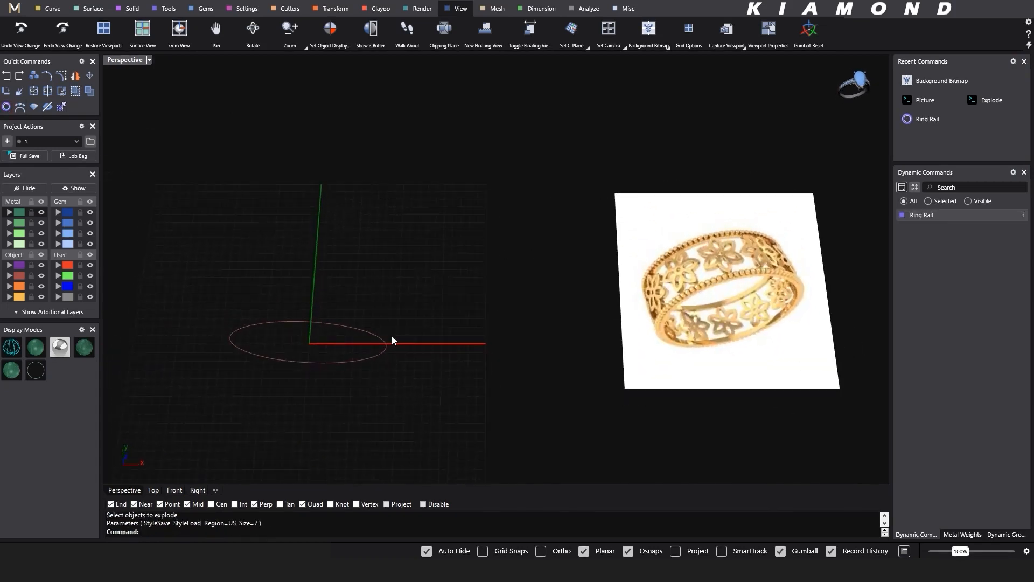
# - Examine the ring band in the enlarged reference picture, using temporary pen strokes
pyautogui.keyDown('shift'); pyautogui.moveTo(707, 317); pyautogui.dragTo(618, 348, button='right'); pyautogui.keyUp('shift')
pyautogui.hotkey('ctrl', 'alt', 'd')
pyautogui.hotkey('ctrl', 'alt', 'd')
pyautogui.scroll(7, 618, 282)
pyautogui.keyDown('shift'); pyautogui.moveTo(618, 283); pyautogui.dragTo(543, 224, button='right'); pyautogui.keyUp('shift')
pyautogui.hotkey('ctrl', 'alt', 'd')
pyautogui.moveTo(486, 136); pyautogui.dragTo(504, 186)
pyautogui.moveTo(489, 174); pyautogui.dragTo(510, 171)
pyautogui.moveTo(551, 310)
pyautogui.mouseDown()
pyautogui.moveTo(534, 319)
pyautogui.moveTo(580, 378)
pyautogui.mouseUp()
pyautogui.moveTo(547, 153)
pyautogui.mouseDown()
pyautogui.moveTo(598, 172)
pyautogui.moveTo(653, 164)
pyautogui.mouseUp()
pyautogui.press('Escape')
pyautogui.scroll(-5, 690, 193)
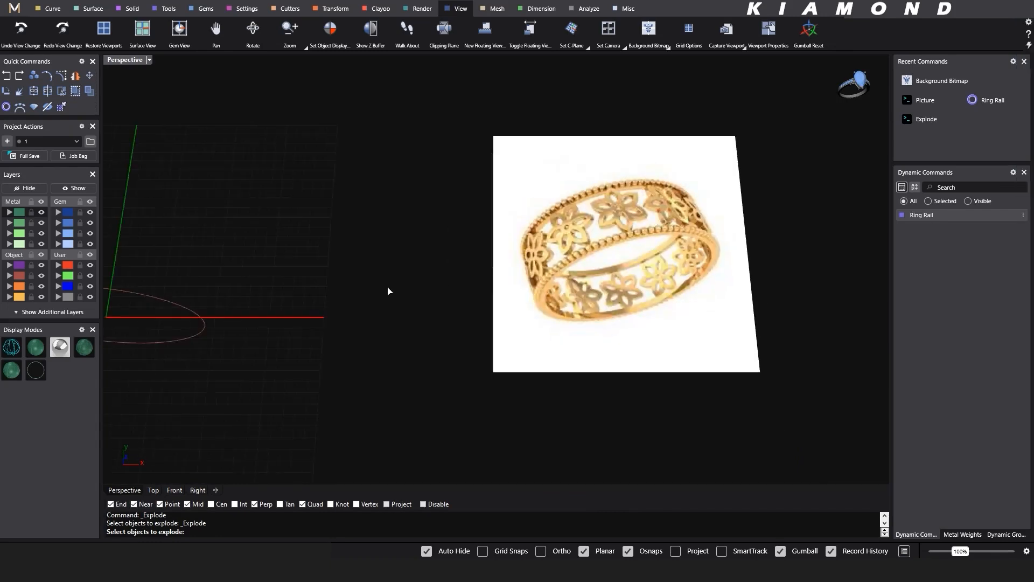
# - Offset the ring rail outward by 1.2 mm
pyautogui.moveTo(194, 297)
pyautogui.keyDown('shift'); pyautogui.mouseDown(button='right')
pyautogui.moveTo(362, 289)
pyautogui.moveTo(398, 352)
pyautogui.mouseUp(button='right'); pyautogui.keyUp('shift')
pyautogui.click(330, 307)
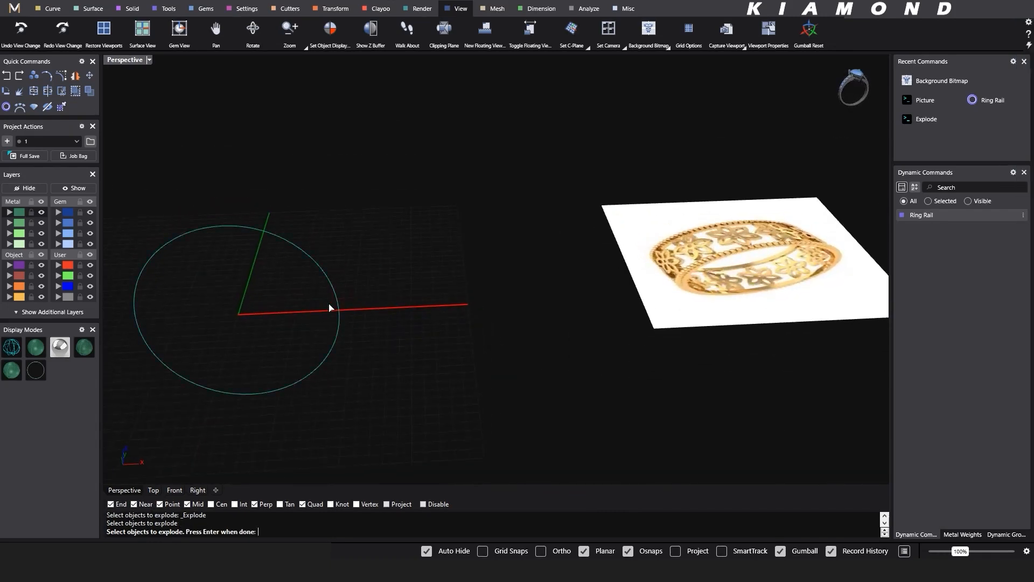
pyautogui.click(52, 9)
pyautogui.click(832, 30)
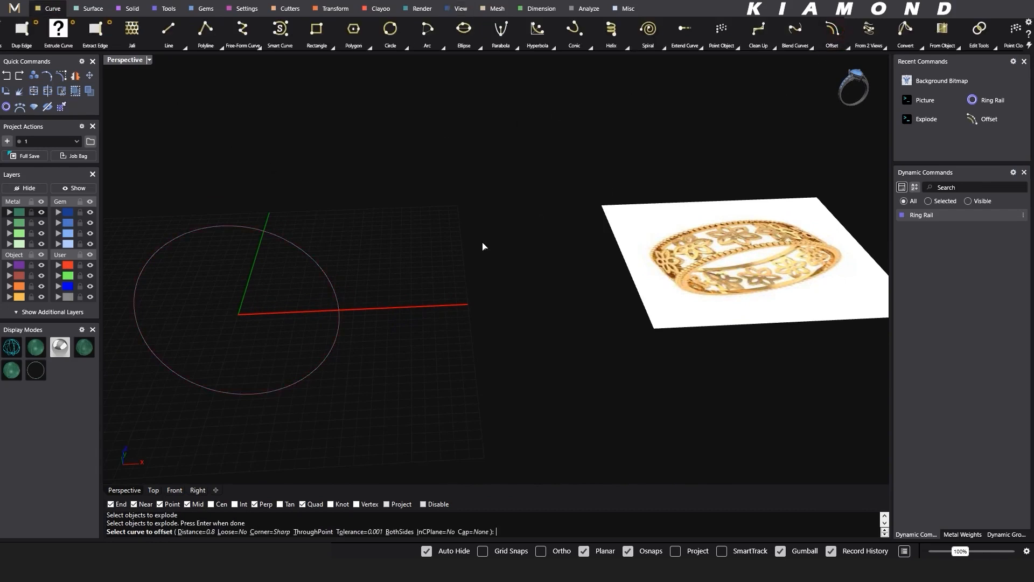
pyautogui.click(338, 326)
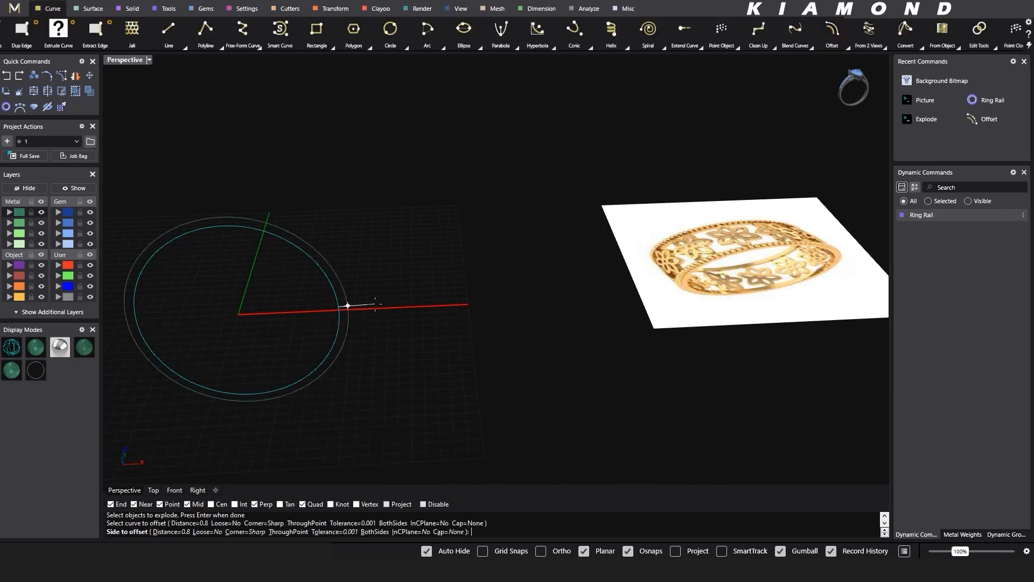
pyautogui.write('1.2')
pyautogui.press('Return')
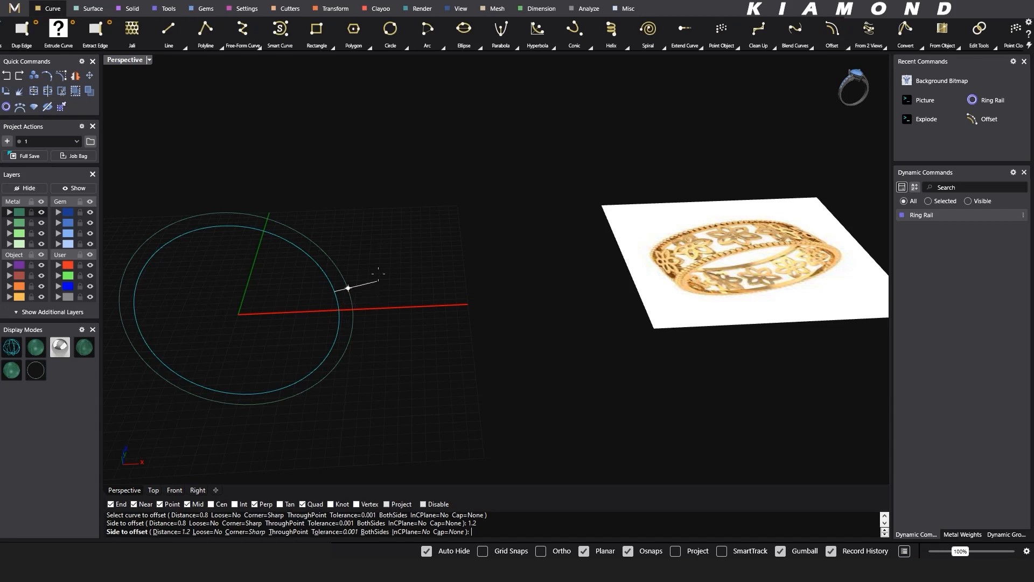
pyautogui.click(380, 280)
# - Extrude both circles as a closed solid band, 3.5 mm to both sides, and display it shaded
pyautogui.moveTo(380, 280); pyautogui.dragTo(349, 302, button='right')
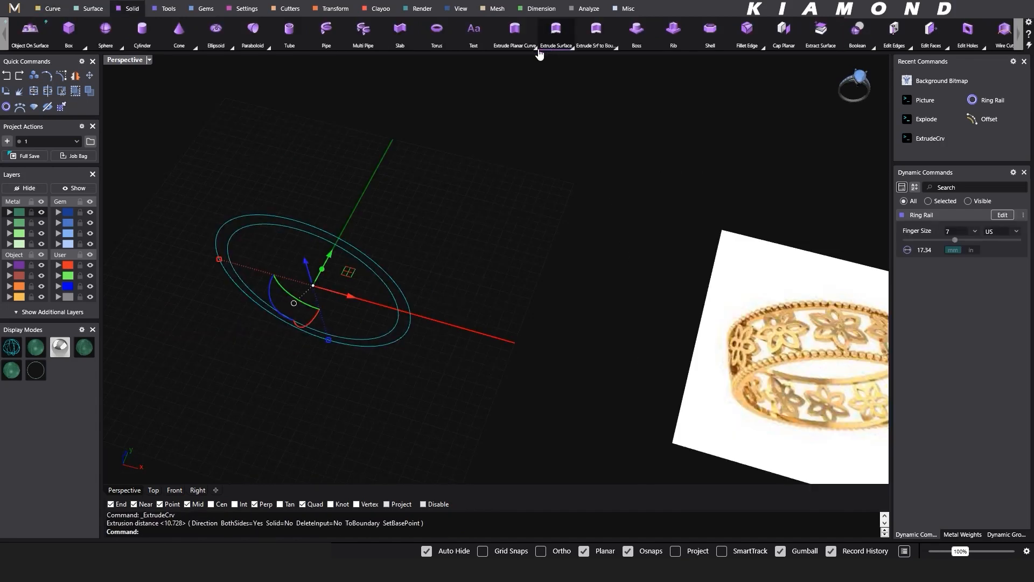
pyautogui.click(533, 47)
pyautogui.click(477, 76)
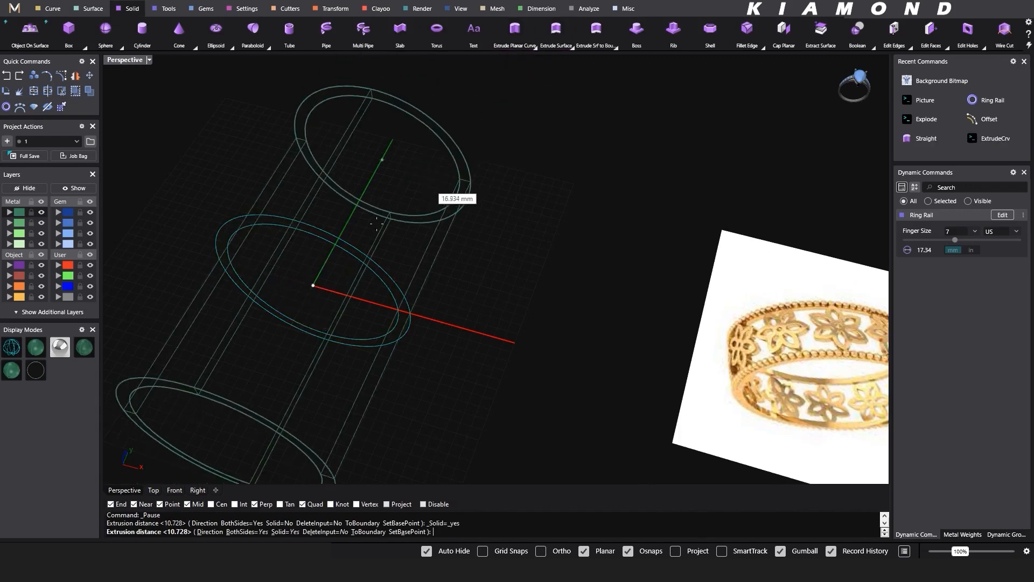
pyautogui.write('3.5')
pyautogui.press('Return')
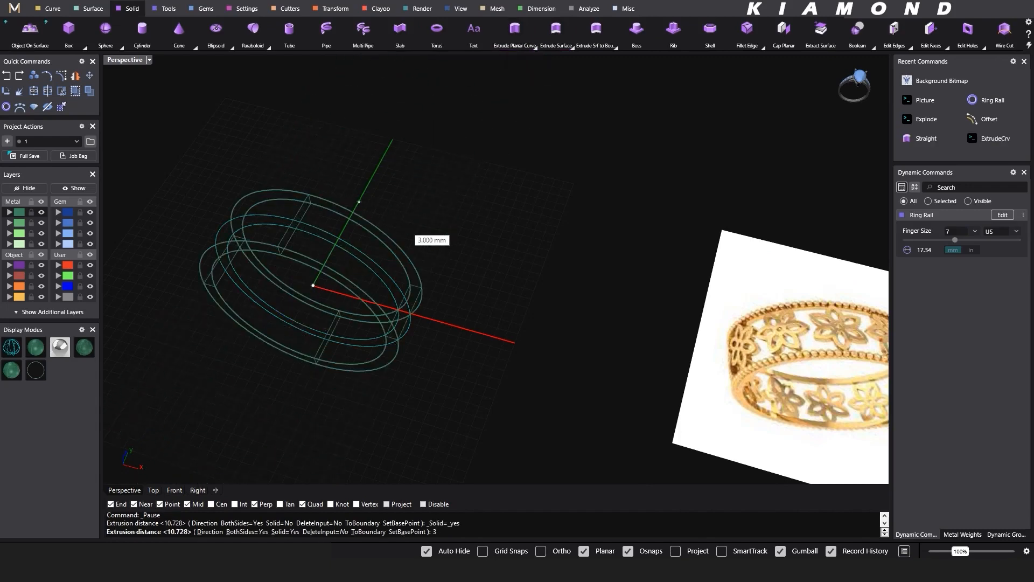
pyautogui.click(43, 350)
pyautogui.click(457, 310)
# - Trace the curvature of the border and a flower on the enlarged reference picture with red pen strokes
pyautogui.moveTo(457, 309)
pyautogui.mouseDown(button='right')
pyautogui.moveTo(501, 279)
pyautogui.moveTo(593, 316)
pyautogui.moveTo(445, 326)
pyautogui.mouseUp(button='right')
pyautogui.scroll(5, 556, 264)
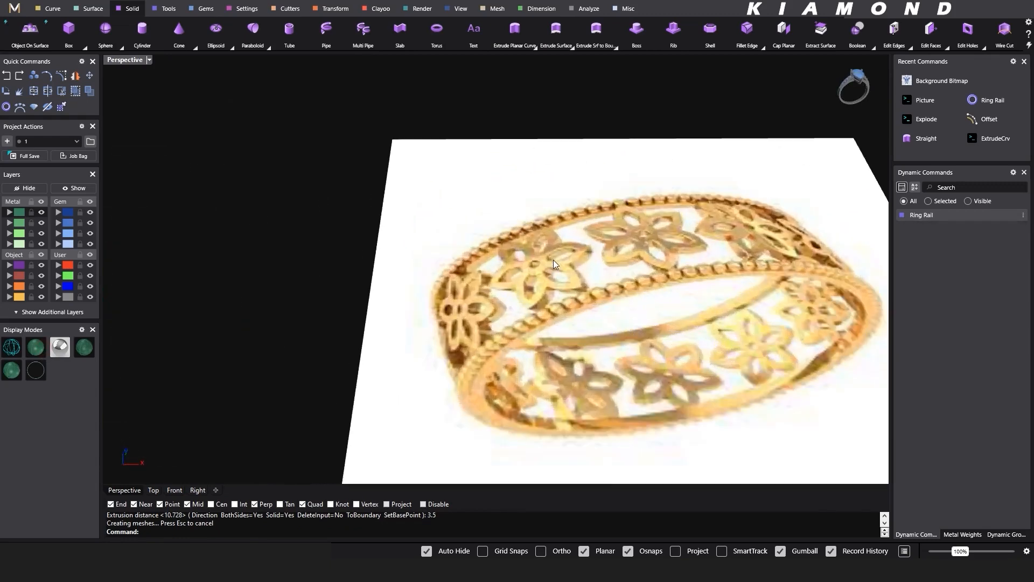
pyautogui.hotkey('ctrl', 'alt', 'd')
pyautogui.moveTo(567, 217)
pyautogui.mouseDown()
pyautogui.moveTo(501, 248)
pyautogui.moveTo(523, 273)
pyautogui.moveTo(510, 278)
pyautogui.mouseUp()
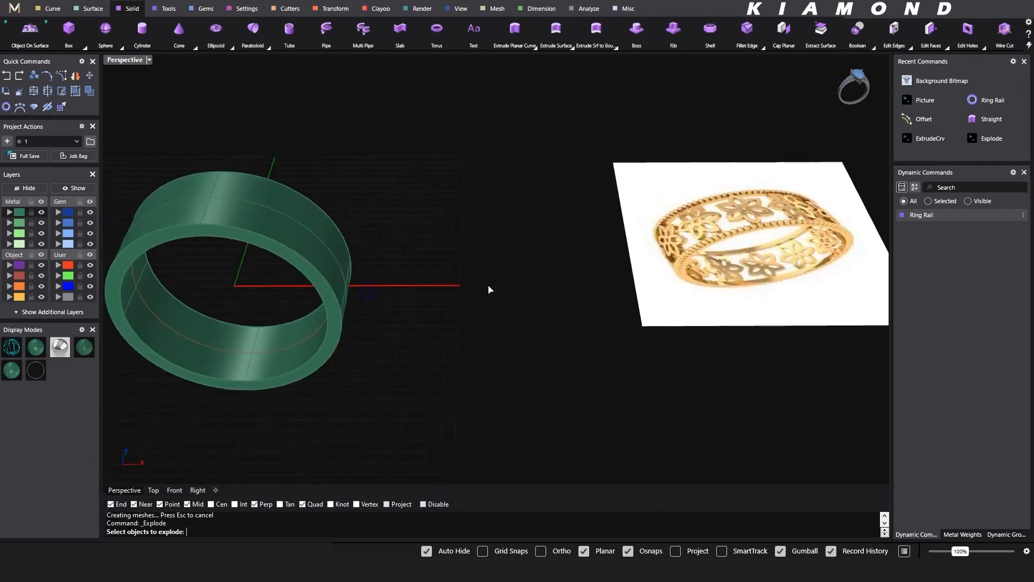
# - Extract the outer cylindrical surface from the band solid and accept breaking its history
pyautogui.moveTo(317, 306)
pyautogui.mouseDown(button='right')
pyautogui.moveTo(302, 280)
pyautogui.moveTo(316, 230)
pyautogui.mouseUp(button='right')
pyautogui.click(315, 231)
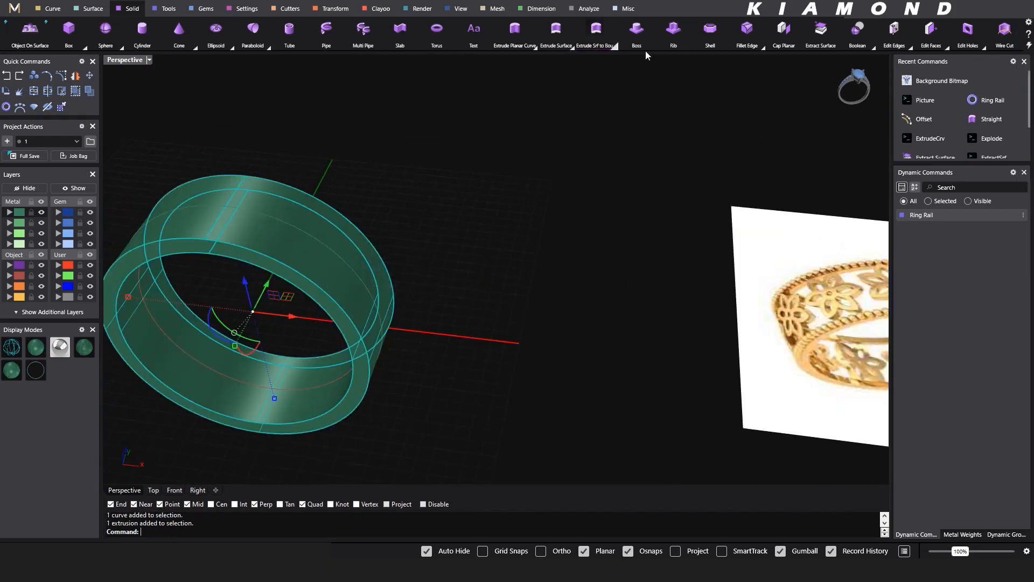
pyautogui.click(820, 29)
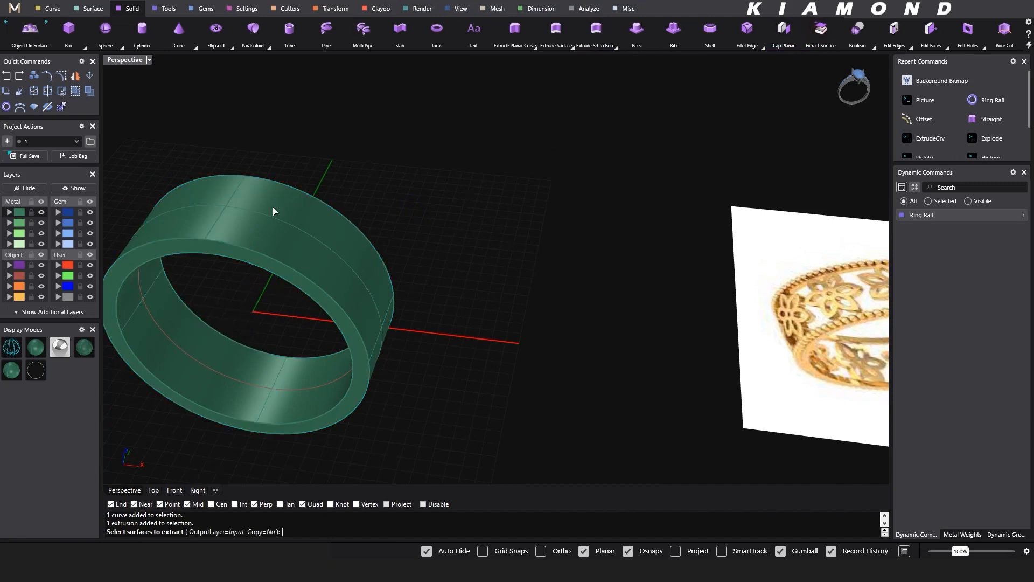
pyautogui.click(319, 216)
pyautogui.press('Return')
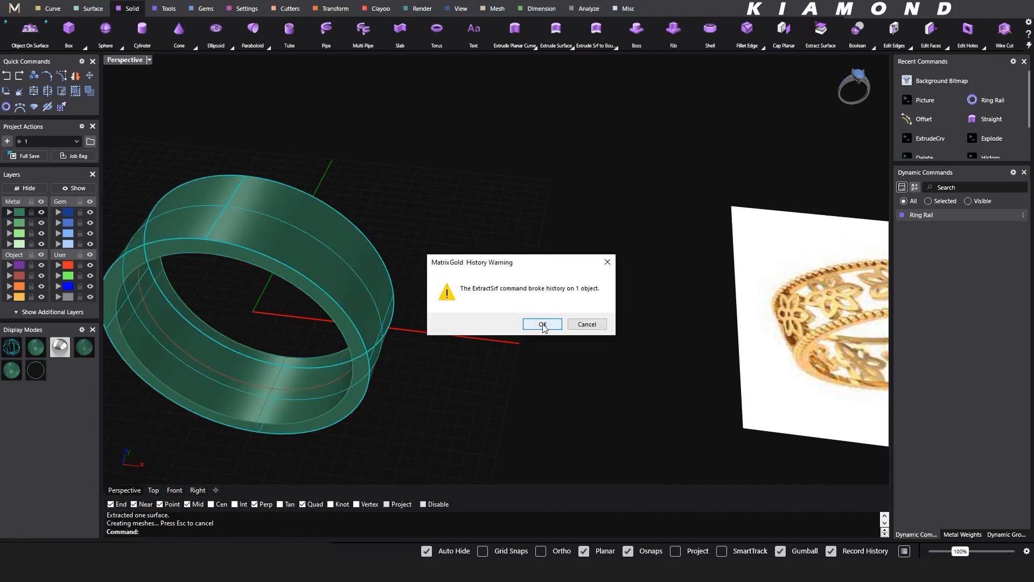
pyautogui.click(543, 325)
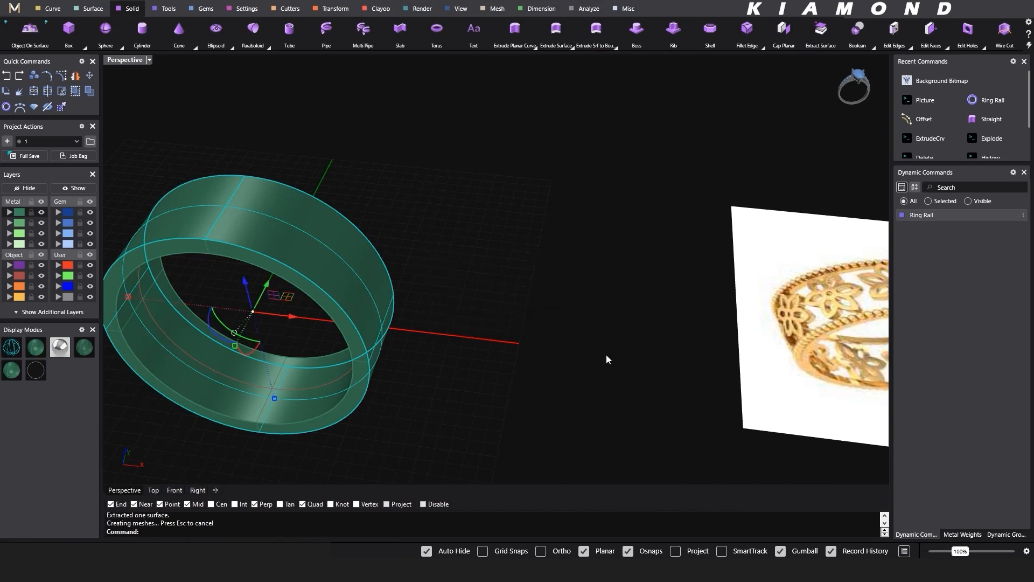
pyautogui.rightClick(851, 552)
pyautogui.click(785, 547)
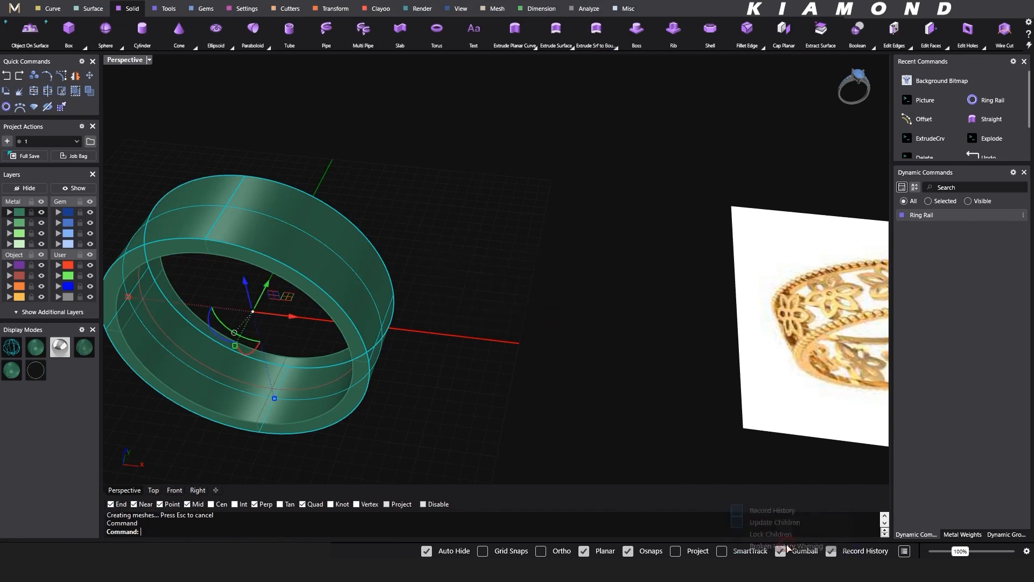
# - Delete the extracted outer surface of the band and hide the offset circle
pyautogui.click(613, 375)
pyautogui.click(345, 251)
pyautogui.press('Delete')
pyautogui.moveTo(345, 251); pyautogui.dragTo(325, 249, button='right')
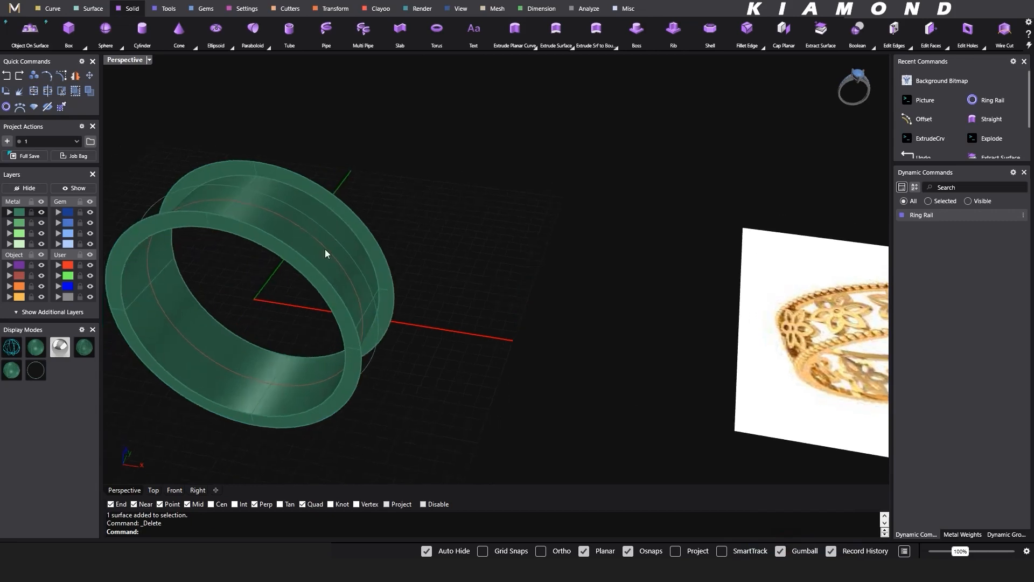
pyautogui.click(327, 233)
pyautogui.hotkey('ctrl', 'h')
# - Draw a start-point arc between the outer edges of the two rims, bulging slightly outward with a radius of about 23.6 mm
pyautogui.scroll(5, 357, 304)
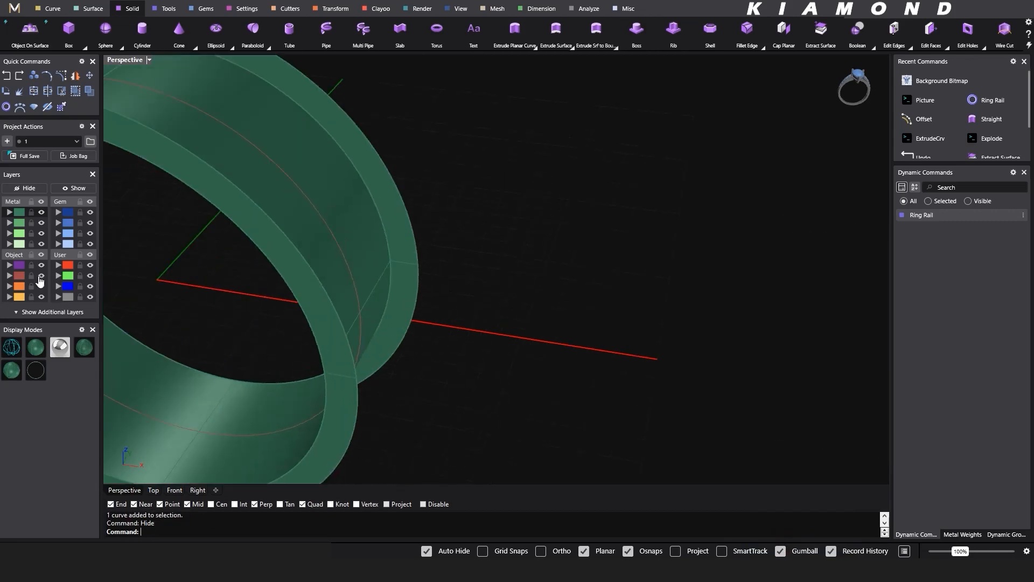
pyautogui.scroll(-5, 471, 258)
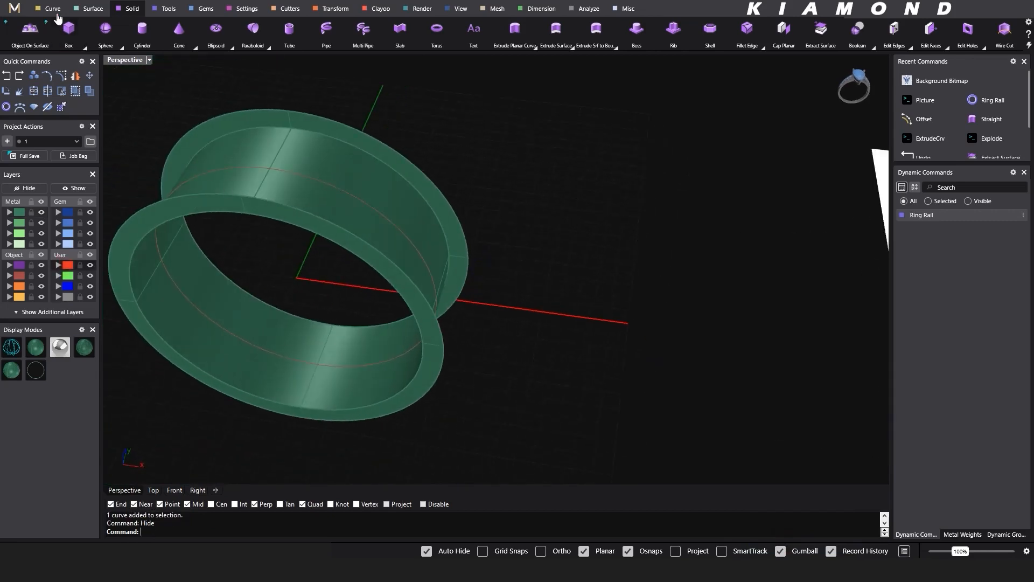
pyautogui.click(56, 9)
pyautogui.click(557, 30)
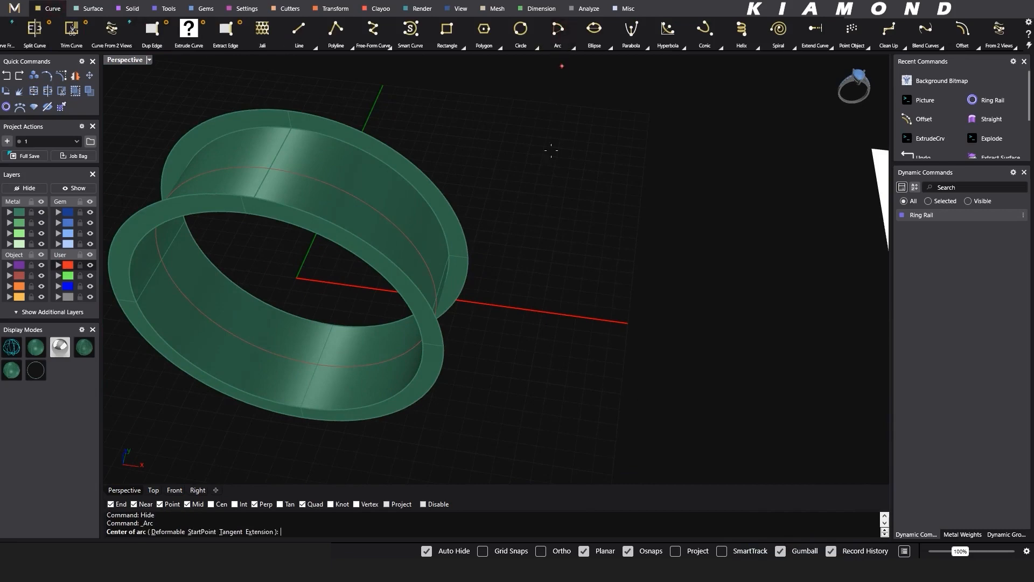
pyautogui.click(201, 532)
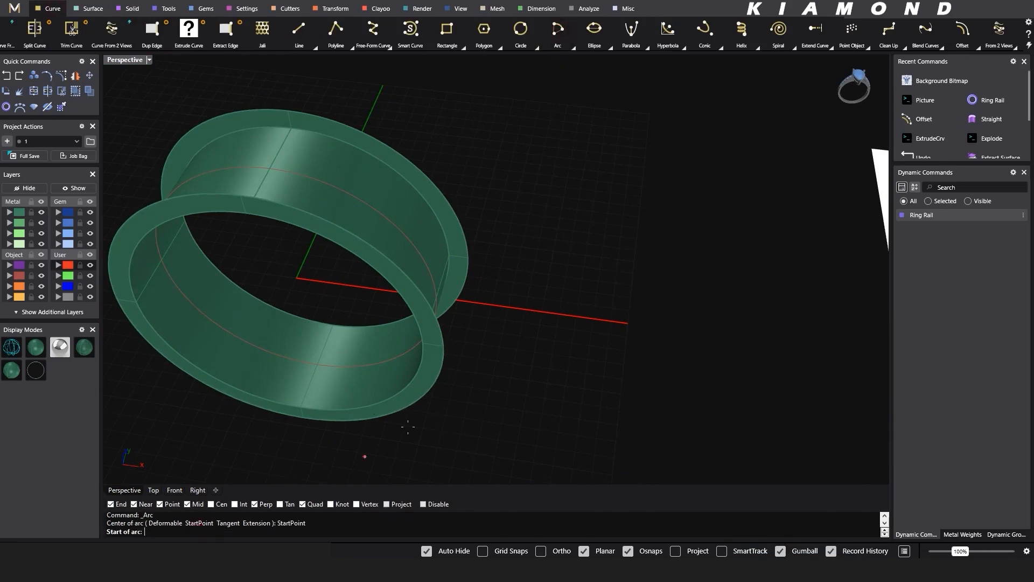
pyautogui.click(444, 344)
pyautogui.click(467, 260)
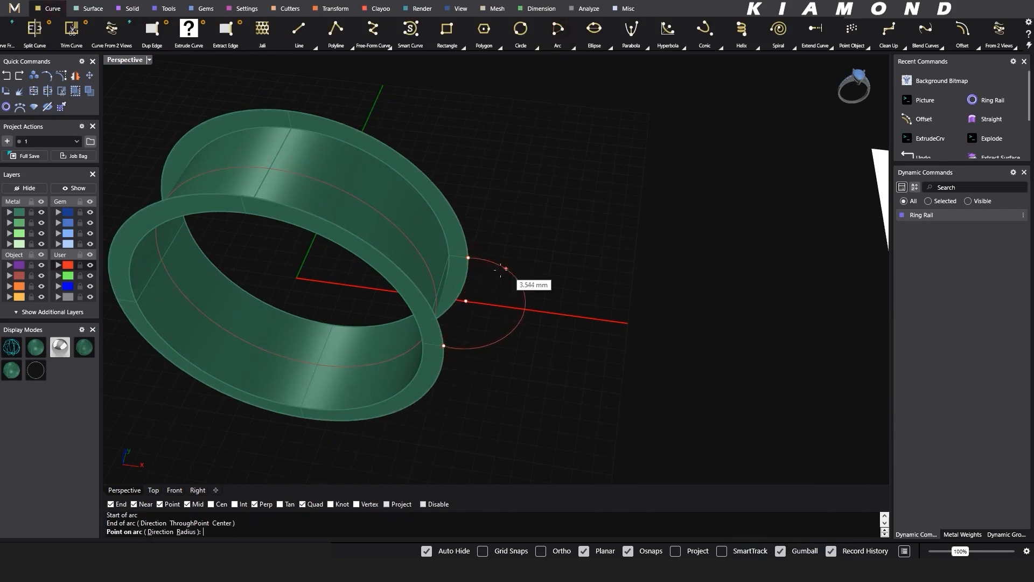
pyautogui.click(154, 490)
pyautogui.scroll(5, 647, 278)
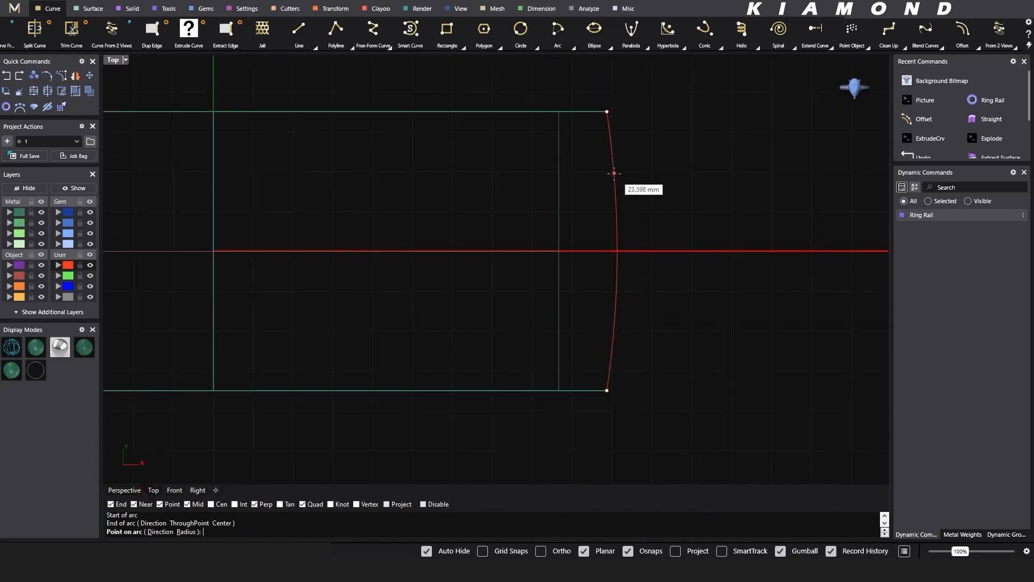
pyautogui.click(614, 174)
pyautogui.click(124, 491)
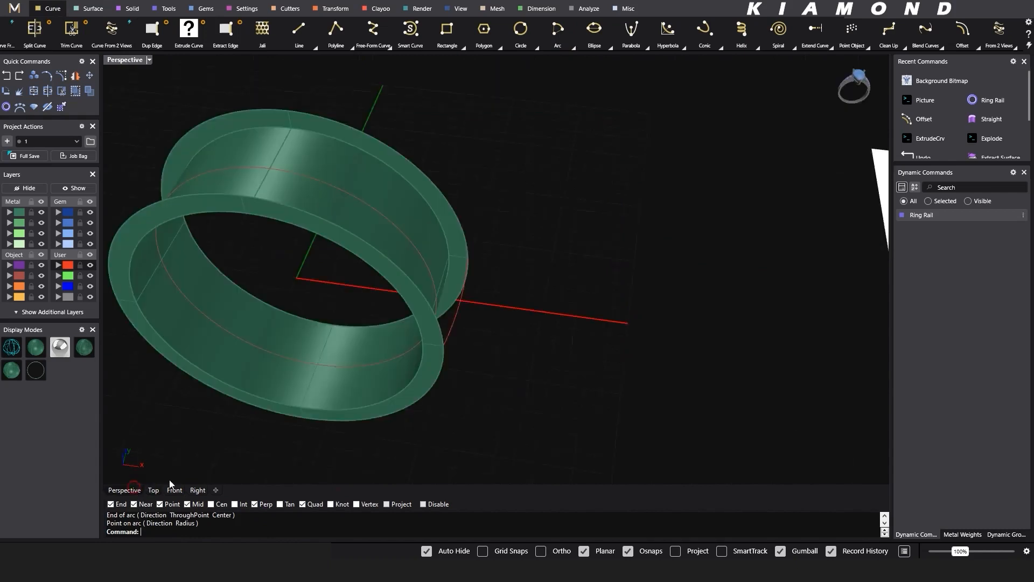
# - Duplicate the outer edges of both band rims as curves
pyautogui.moveTo(1025, 41)
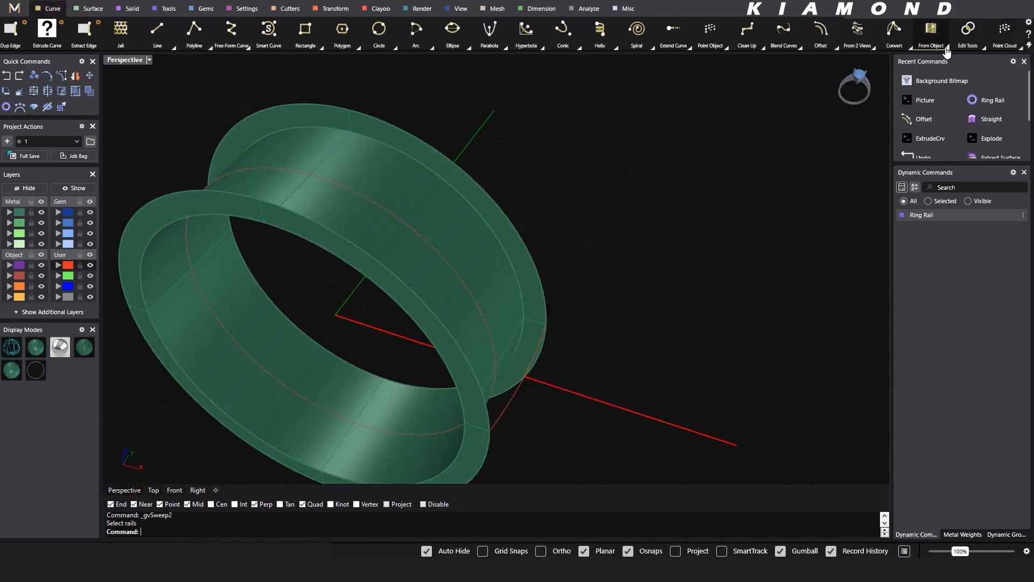
pyautogui.click(945, 49)
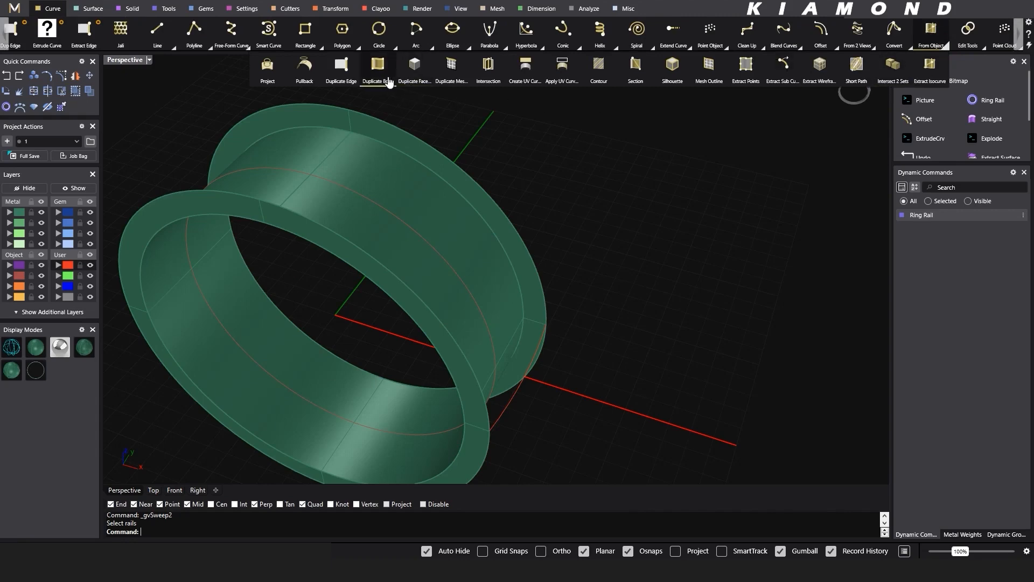
pyautogui.click(341, 65)
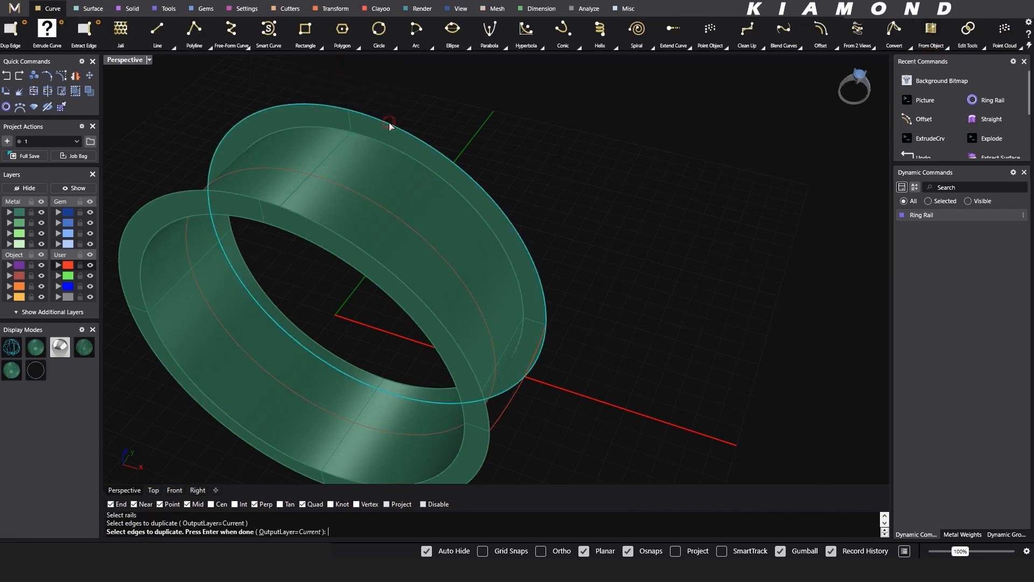
pyautogui.click(249, 204)
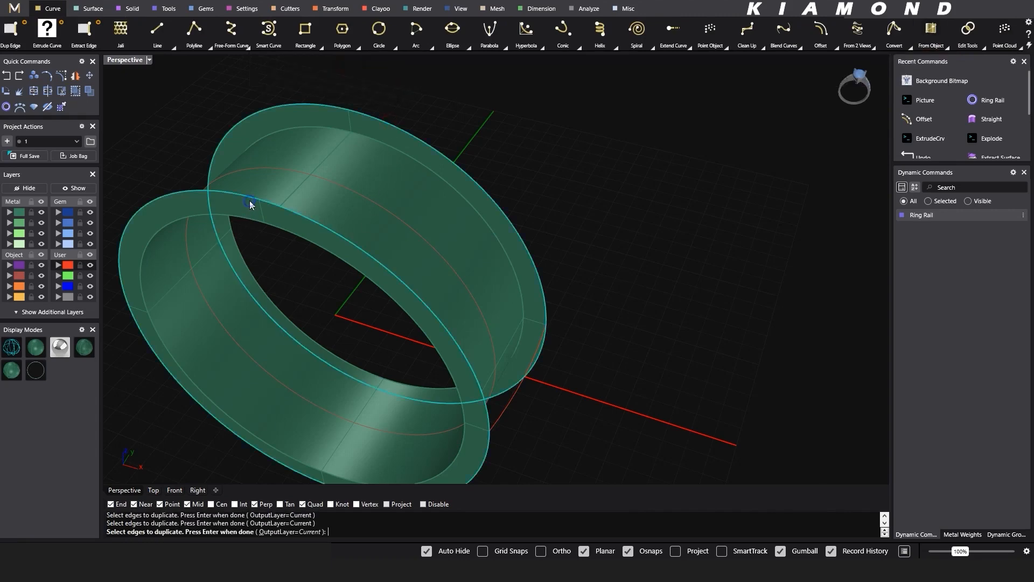
pyautogui.press('Return')
pyautogui.moveTo(383, 267); pyautogui.dragTo(399, 229, button='right')
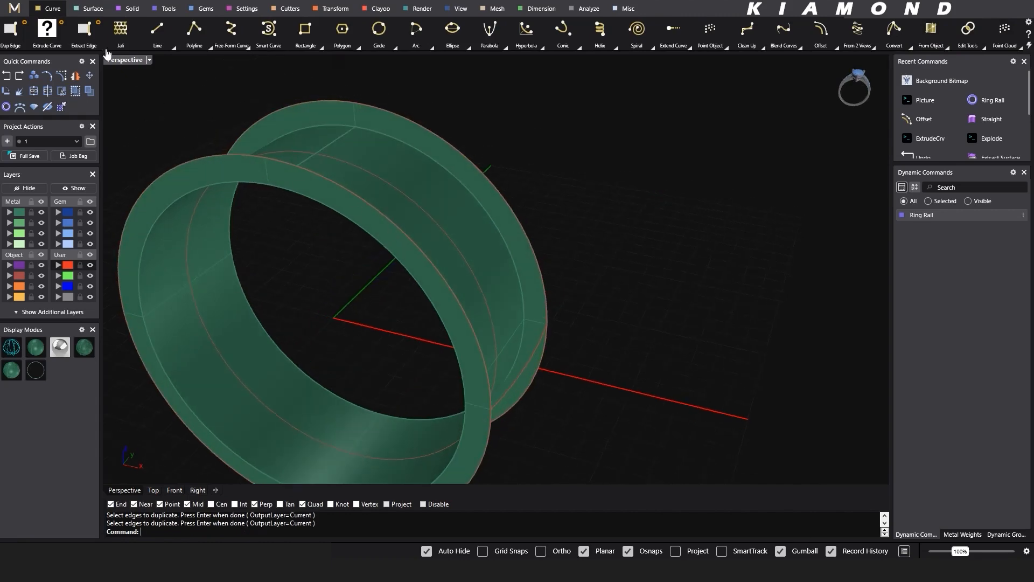
# - Create a Sweep 2 surface using the two outer rim edge curves as rails and the connecting arc as the profile
pyautogui.click(91, 8)
pyautogui.click(78, 30)
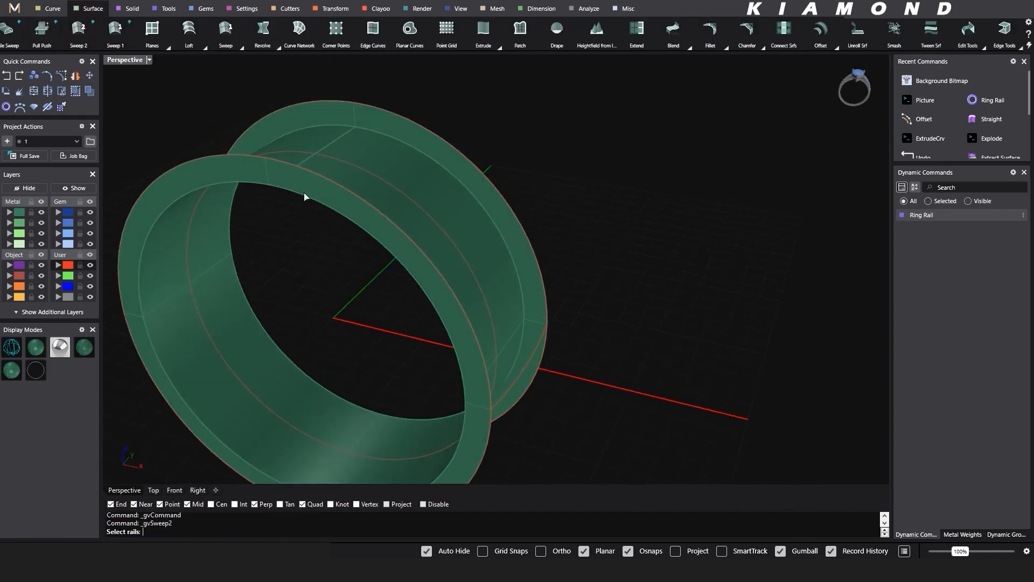
pyautogui.click(319, 177)
pyautogui.click(411, 127)
pyautogui.press('Return')
pyautogui.moveTo(566, 365); pyautogui.dragTo(537, 366, button='right')
pyautogui.click(528, 400)
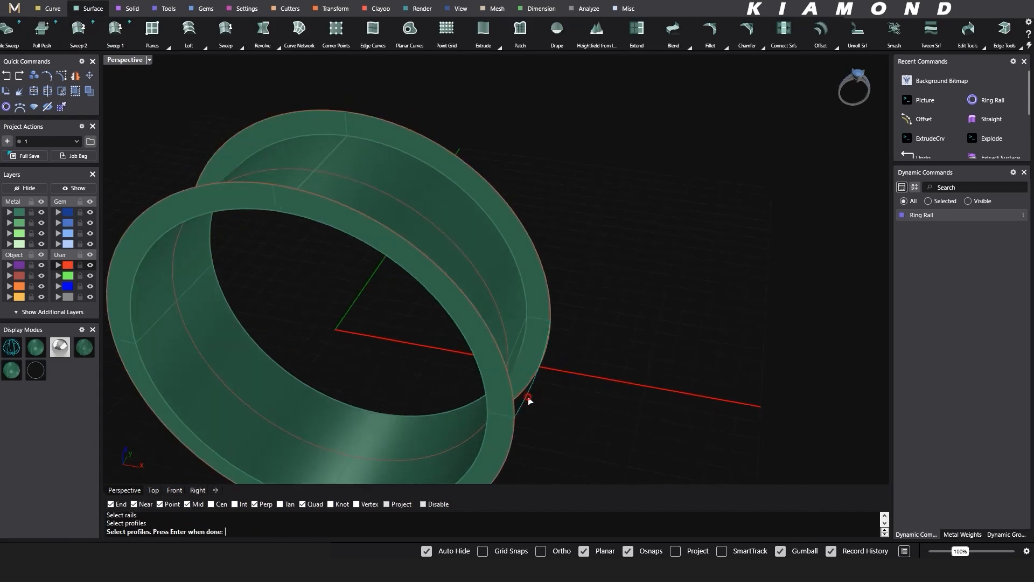
pyautogui.press('Return')
pyautogui.moveTo(610, 384); pyautogui.dragTo(665, 365, button='right')
pyautogui.scroll(-4, 665, 364)
pyautogui.press('Return')
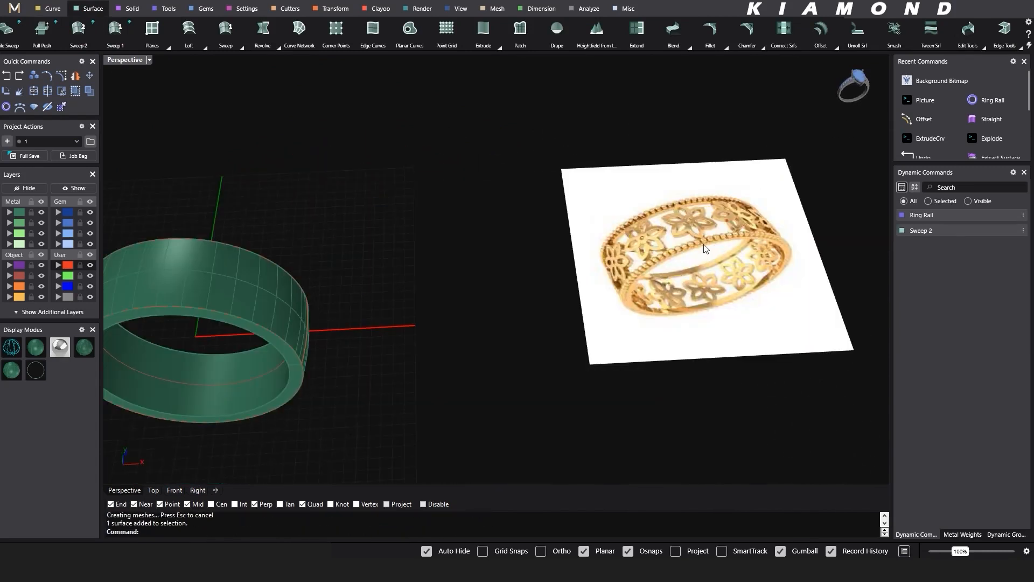
# - Examine the beaded border in the reference picture, temporarily marking its width with arrows and the note 0.8
pyautogui.scroll(2, 704, 245)
pyautogui.scroll(2, 704, 245)
pyautogui.moveTo(704, 246)
pyautogui.mouseDown(button='right')
pyautogui.moveTo(641, 264)
pyautogui.moveTo(627, 280)
pyautogui.moveTo(530, 281)
pyautogui.mouseUp(button='right')
pyautogui.scroll(2, 530, 281)
pyautogui.hotkey('ctrl', 'alt', 'd')
pyautogui.moveTo(496, 266)
pyautogui.mouseDown()
pyautogui.moveTo(509, 305)
pyautogui.moveTo(524, 303)
pyautogui.moveTo(520, 323)
pyautogui.mouseUp()
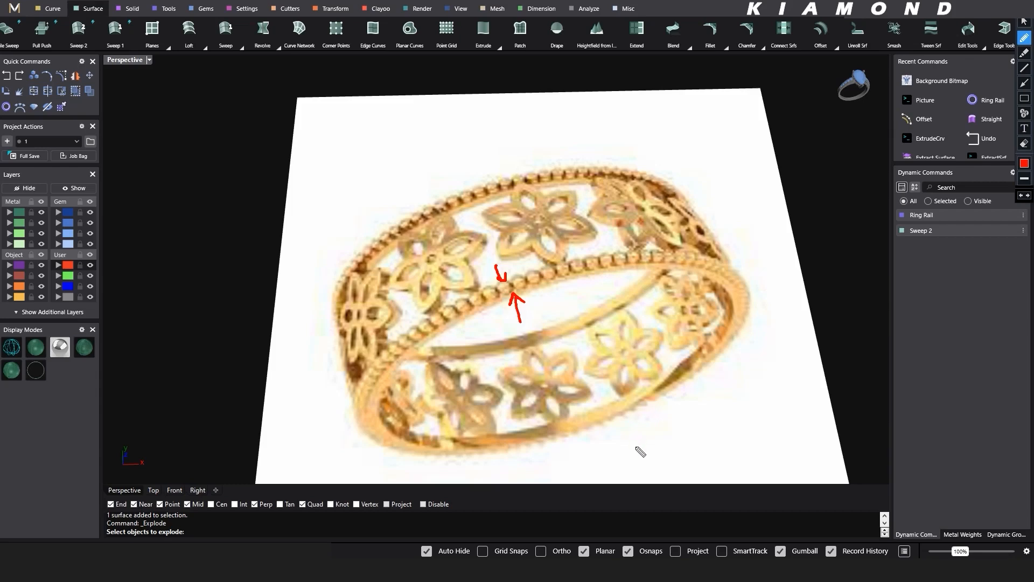
pyautogui.moveTo(654, 442)
pyautogui.mouseDown()
pyautogui.moveTo(716, 462)
pyautogui.moveTo(691, 424)
pyautogui.mouseUp()
pyautogui.click(667, 456)
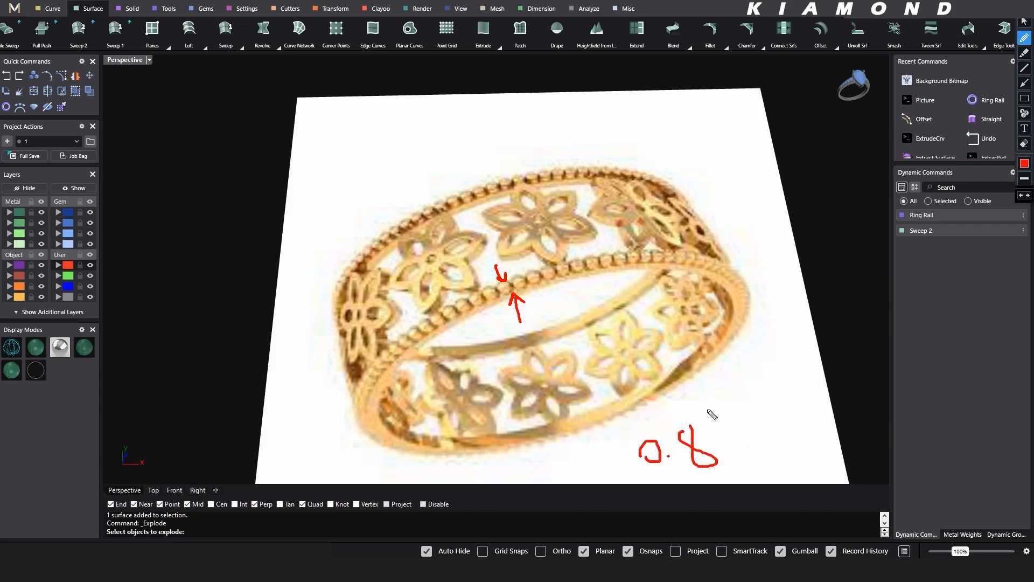
pyautogui.hotkey('ctrl', 'z')
pyautogui.hotkey('ctrl', 'z')
pyautogui.hotkey('ctrl', 'z')
pyautogui.hotkey('ctrl', 'z')
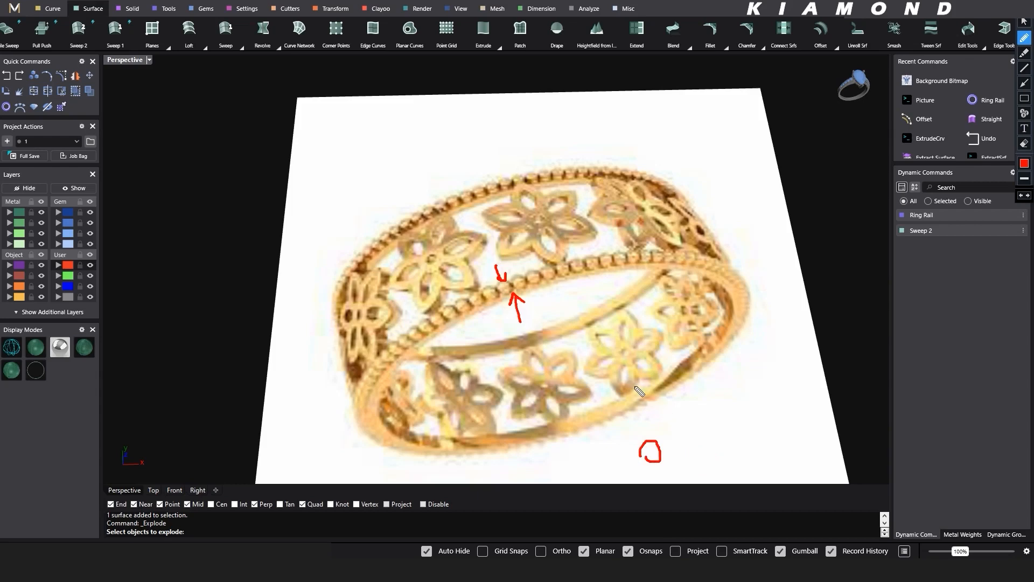
pyautogui.press('Escape')
pyautogui.scroll(-4, 639, 343)
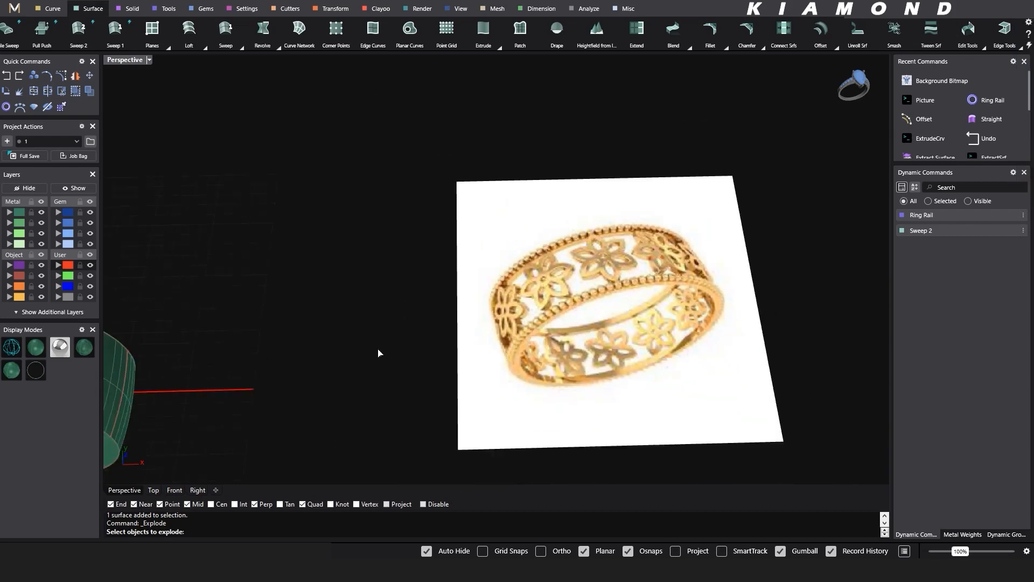
# - Move the whole ring, including its curves and surfaces, 20 mm along the Y axis
pyautogui.keyDown('shift'); pyautogui.moveTo(379, 353); pyautogui.dragTo(479, 158, button='right'); pyautogui.keyUp('shift')
pyautogui.click(307, 311)
pyautogui.press('Escape')
pyautogui.moveTo(479, 158); pyautogui.dragTo(206, 470)
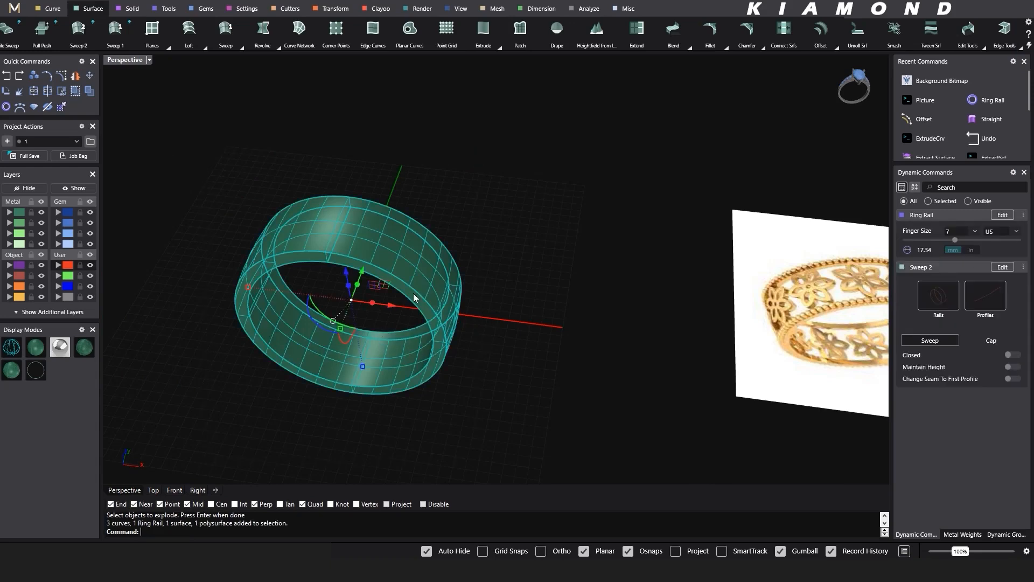
pyautogui.click(362, 270)
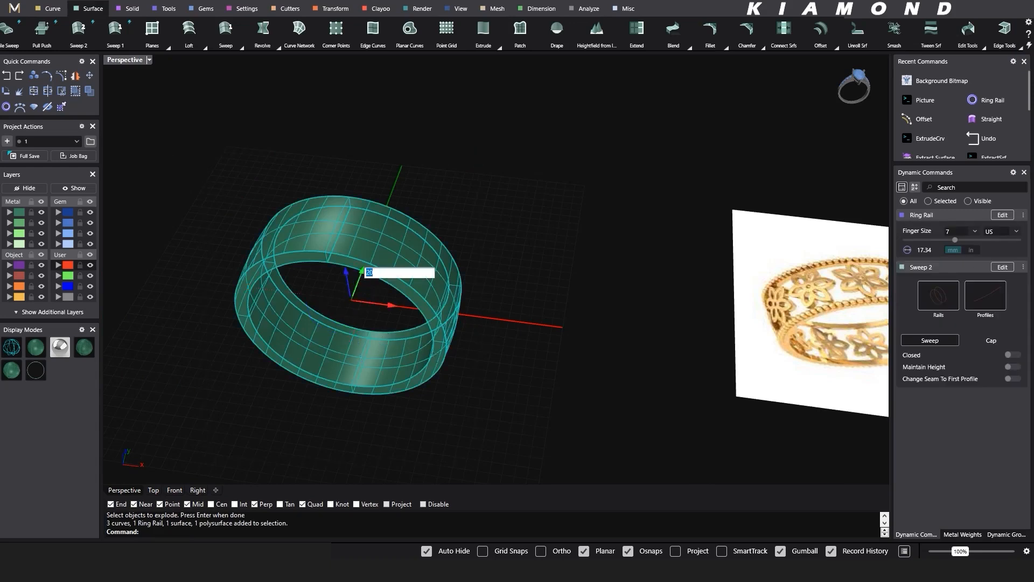
pyautogui.write('20')
pyautogui.press('Return')
pyautogui.click(397, 290)
pyautogui.moveTo(432, 274); pyautogui.dragTo(457, 290, button='right')
pyautogui.scroll(-2, 390, 147)
pyautogui.press('Escape')
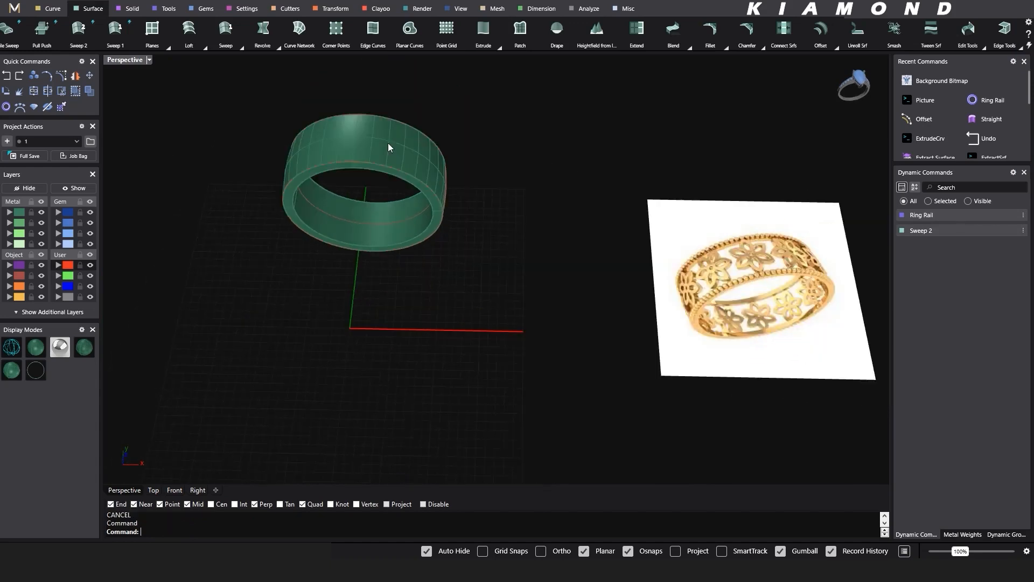
# - Create UV curves from the ring's swept outer surface to get its flattened outline
pyautogui.click(390, 147)
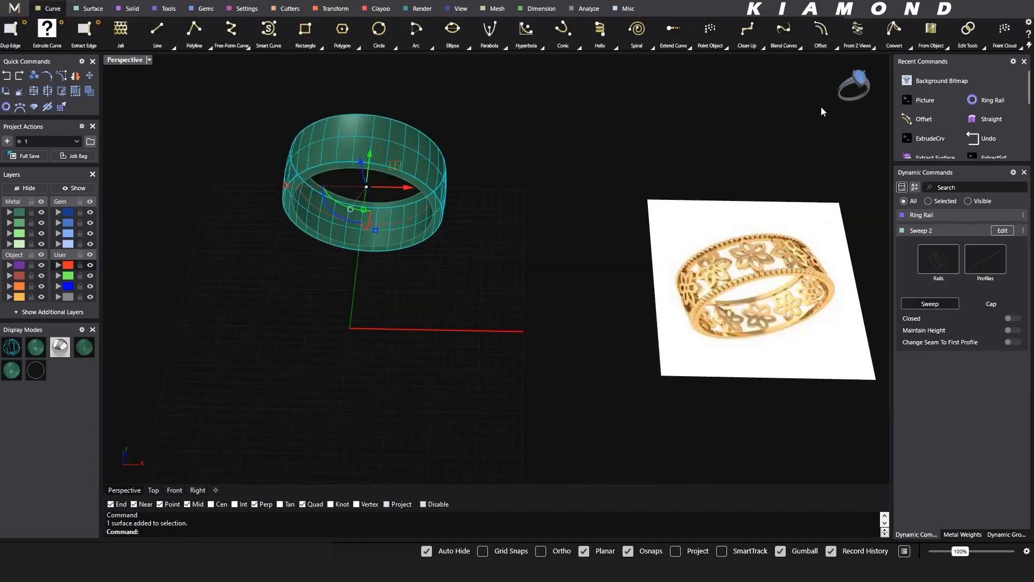
pyautogui.click(947, 47)
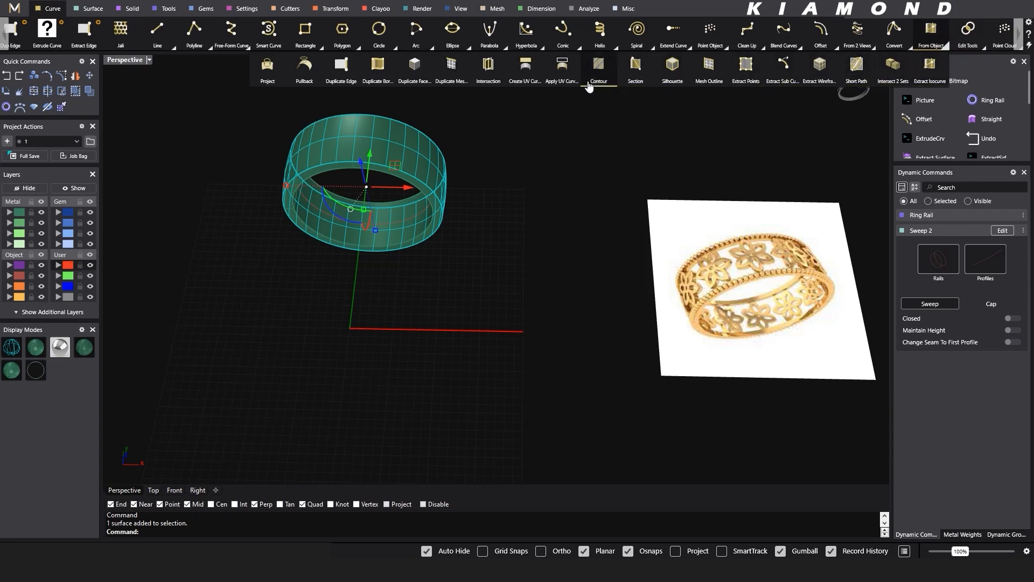
pyautogui.click(530, 79)
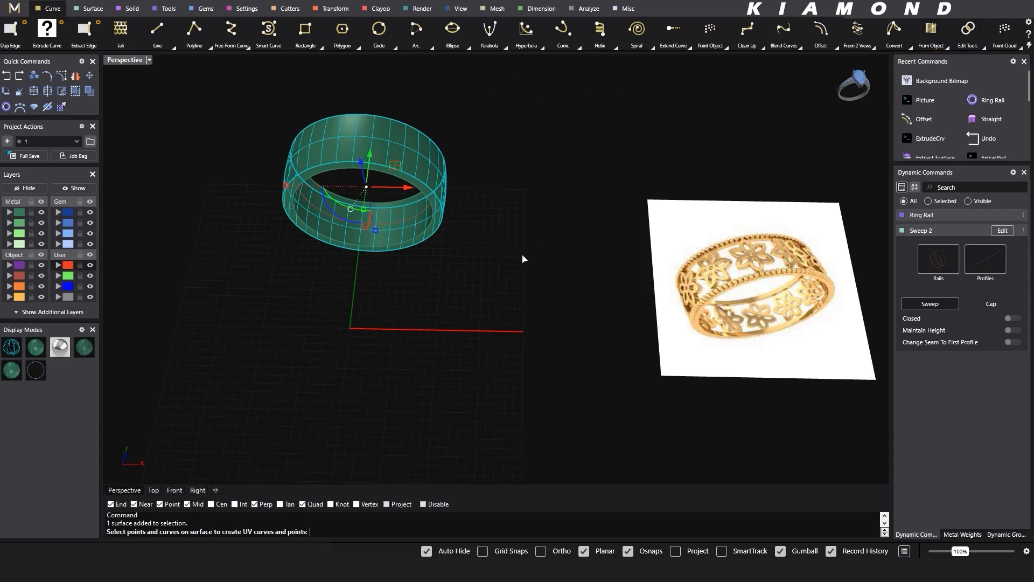
pyautogui.press('Return')
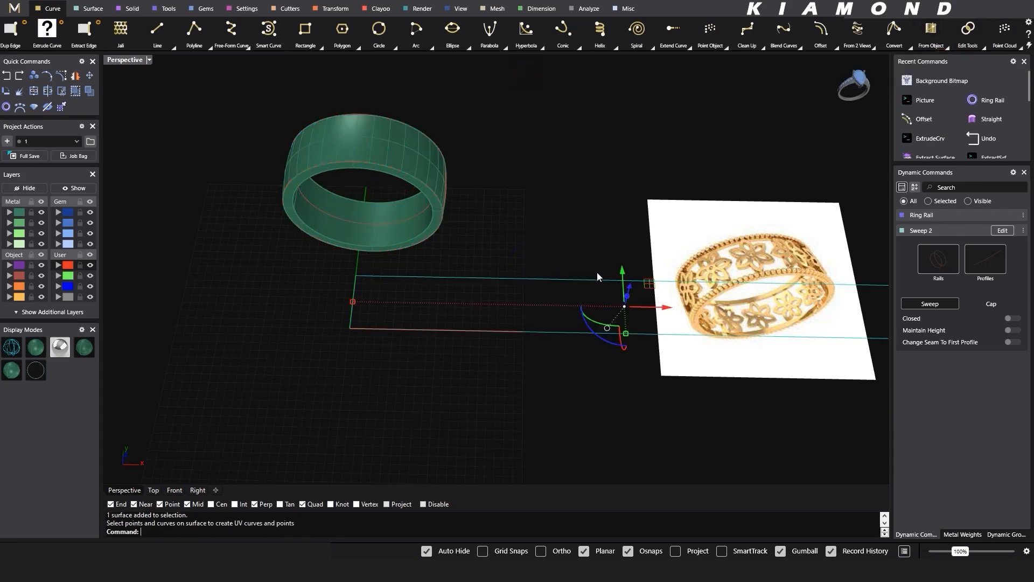
# - Center the flattened rectangular outline on the world origin with Center Object
pyautogui.keyDown('shift'); pyautogui.moveTo(560, 267); pyautogui.dragTo(535, 272, button='right'); pyautogui.keyUp('shift')
pyautogui.moveTo(621, 287); pyautogui.dragTo(380, 323)
pyautogui.keyDown('shift'); pyautogui.moveTo(440, 321); pyautogui.dragTo(490, 305, button='right'); pyautogui.keyUp('shift')
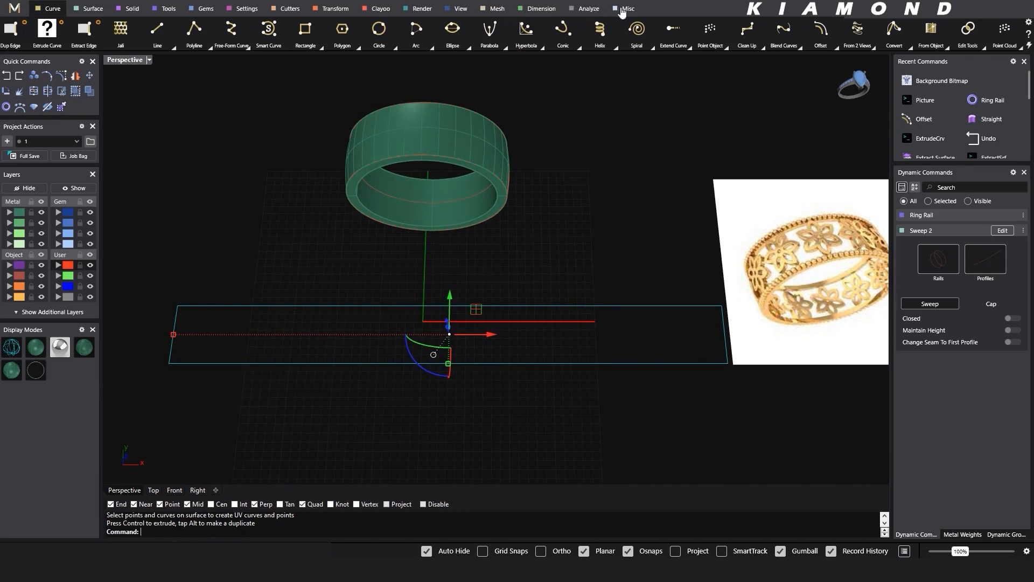
pyautogui.click(589, 9)
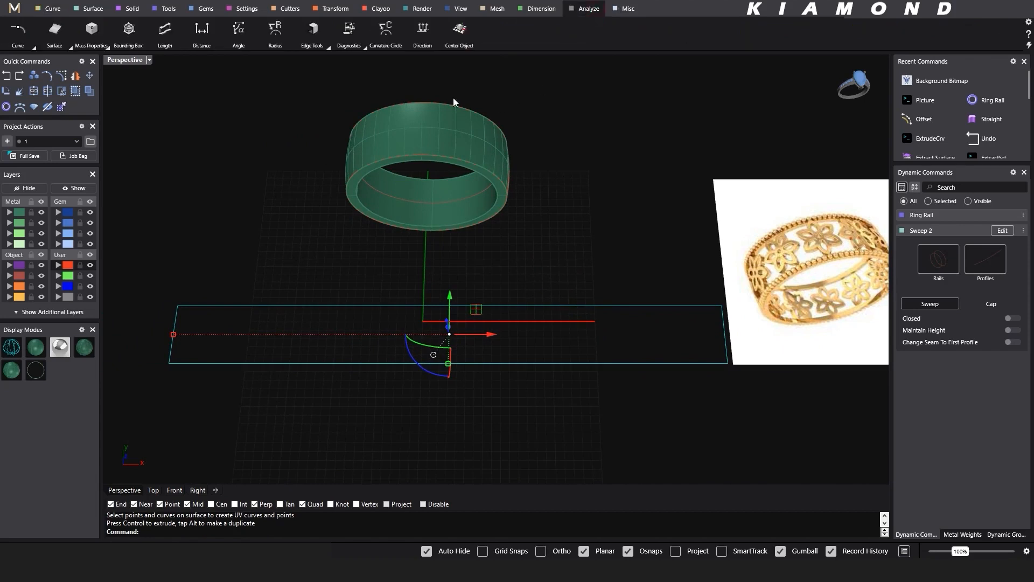
pyautogui.click(459, 28)
pyautogui.press('Return')
pyautogui.click(522, 267)
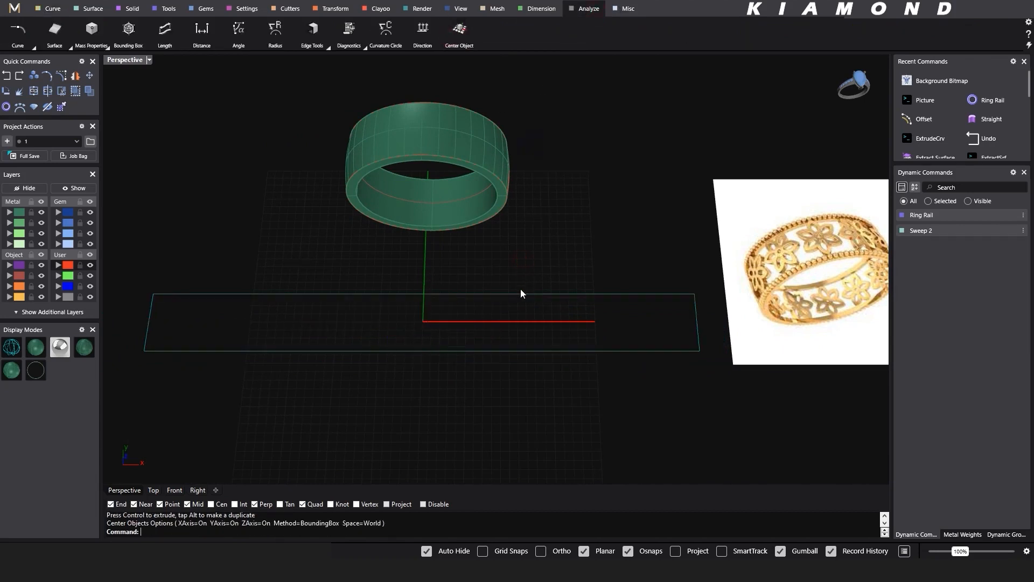
# - Assign the flattened rectangular outline to the red User 01 layer
pyautogui.moveTo(522, 293); pyautogui.dragTo(515, 314, button='right')
pyautogui.moveTo(396, 264); pyautogui.dragTo(226, 299)
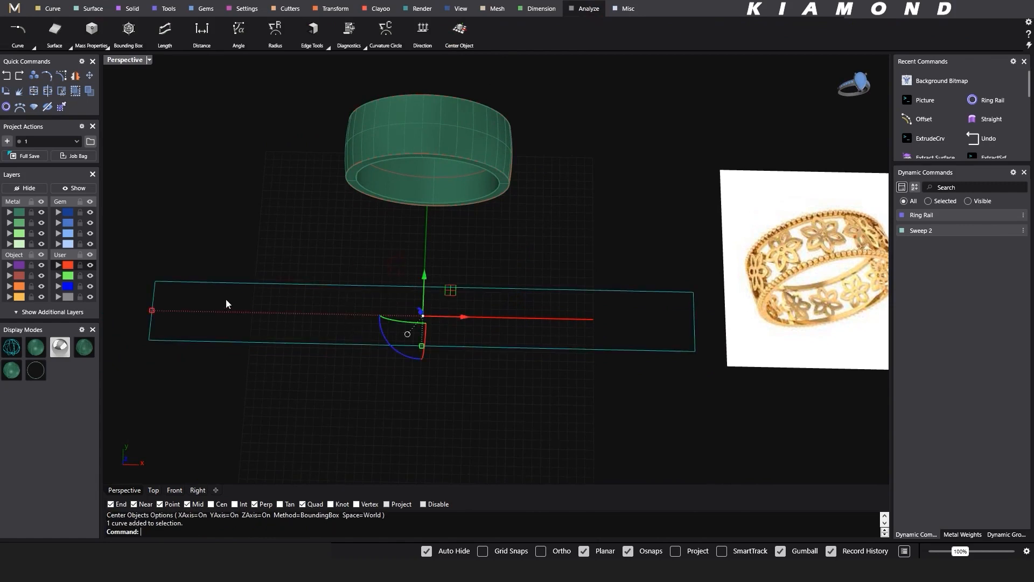
pyautogui.click(67, 265)
pyautogui.click(221, 245)
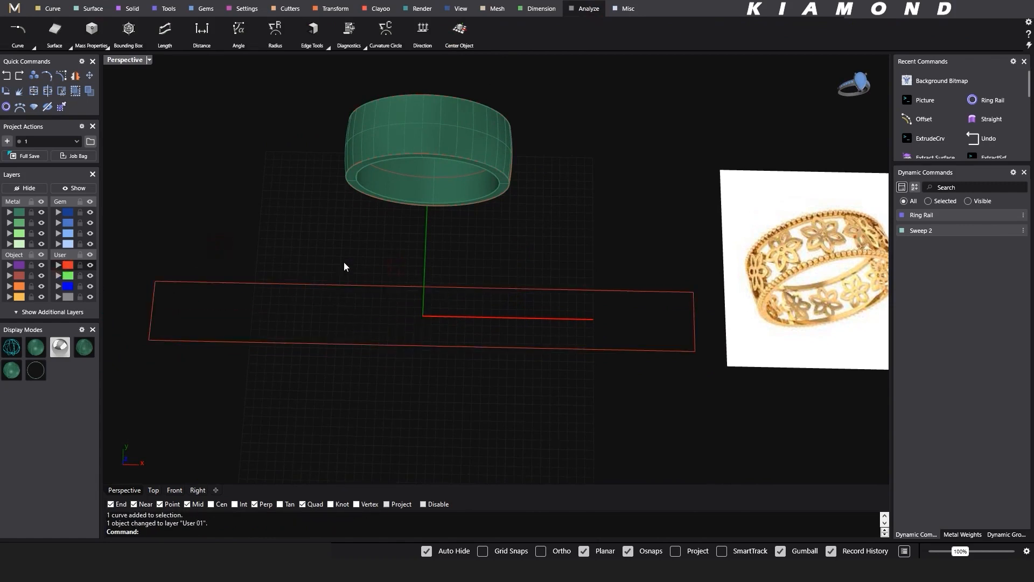
# - Offset the flattened rectangle inward by 0.8 mm in the Top view
pyautogui.moveTo(404, 260); pyautogui.dragTo(417, 259, button='right')
pyautogui.moveTo(405, 265); pyautogui.dragTo(302, 318)
pyautogui.click(154, 491)
pyautogui.click(471, 260)
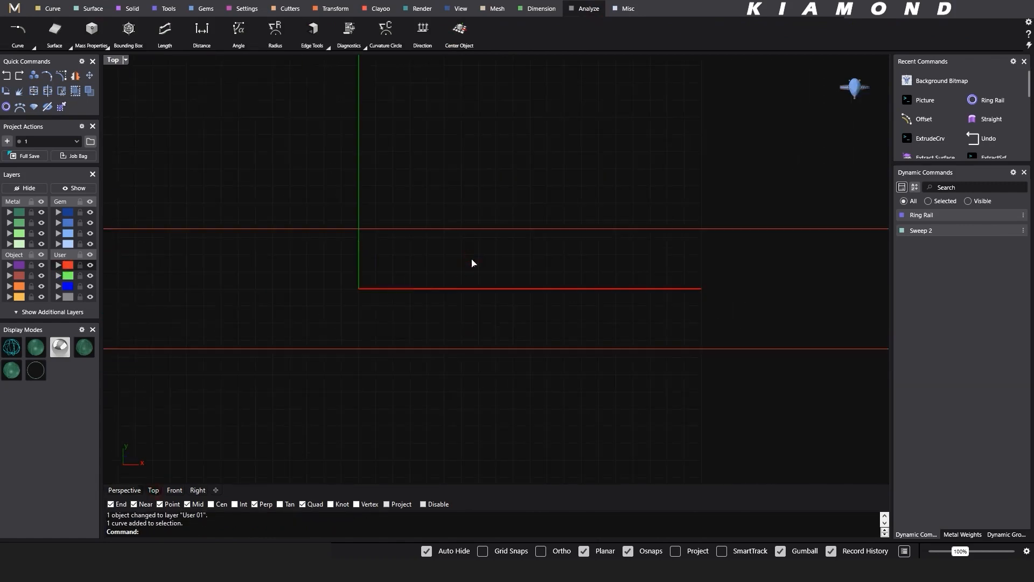
pyautogui.scroll(-5, 471, 262)
pyautogui.moveTo(444, 240); pyautogui.dragTo(314, 280)
pyautogui.press('space')
pyautogui.scroll(6, 275, 272)
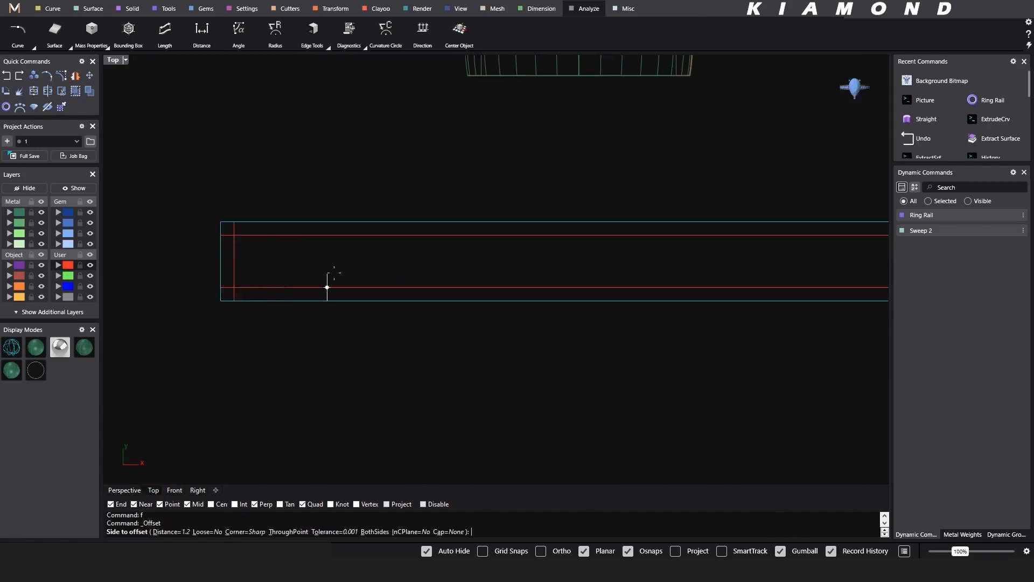
pyautogui.write('0.8')
pyautogui.press('Return')
pyautogui.click(295, 269)
# - Explode the inner offset rectangle and delete its two short end segments
pyautogui.click(238, 230)
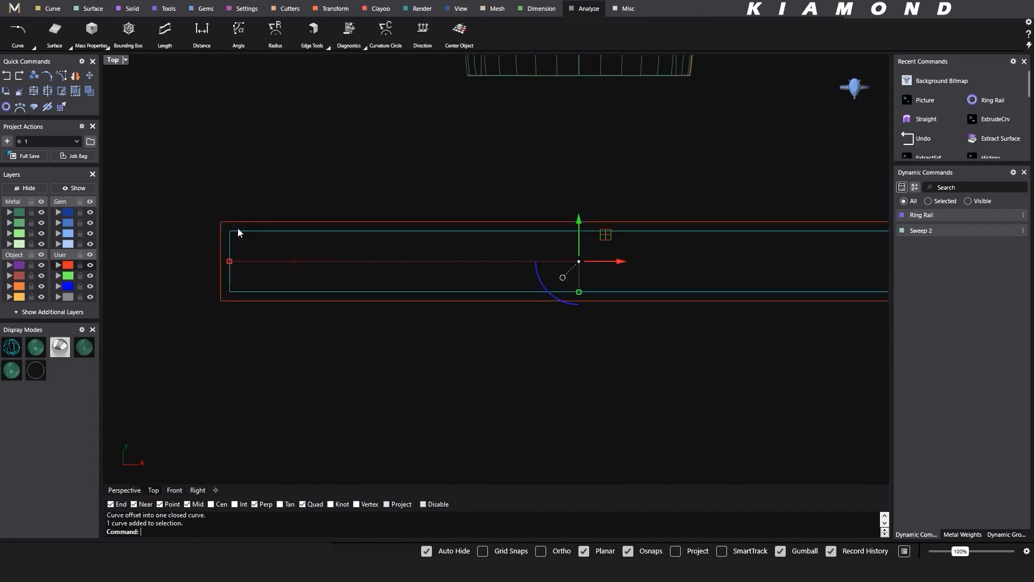
pyautogui.press('Delete')
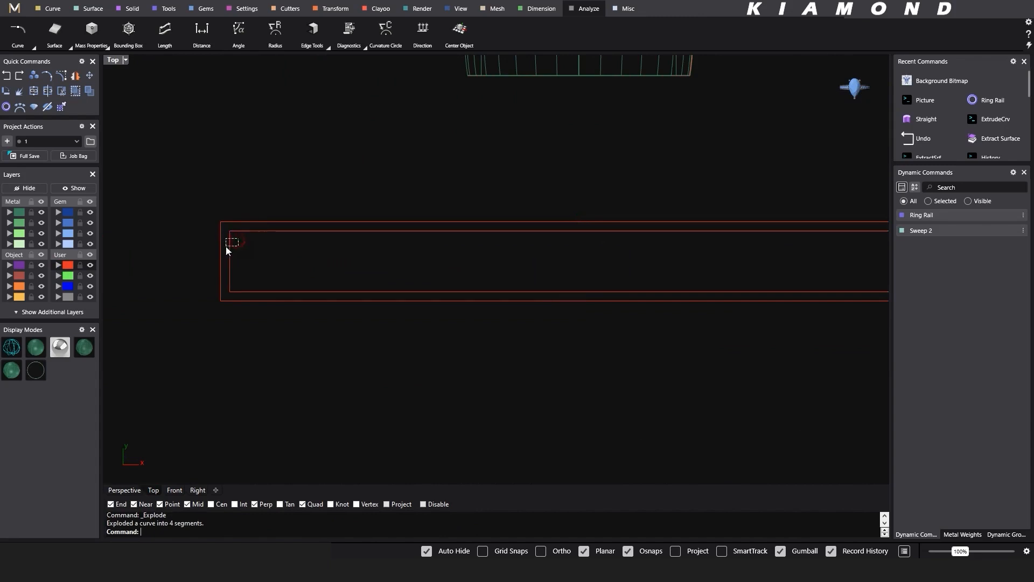
pyautogui.scroll(-3, 226, 241)
pyautogui.moveTo(523, 210); pyautogui.dragTo(593, 297)
pyautogui.press('Delete')
# - Extend both inner long lines at each end to meet the short sides of the outer rectangle
pyautogui.moveTo(176, 247); pyautogui.dragTo(323, 248, button='right')
pyautogui.scroll(4, 244, 247)
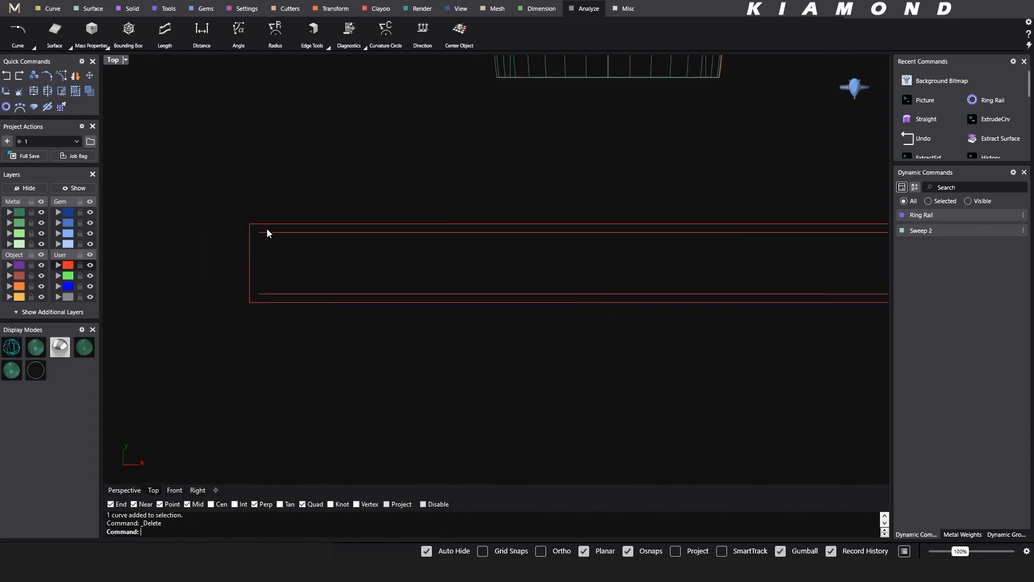
pyautogui.moveTo(261, 245); pyautogui.dragTo(230, 257)
pyautogui.click(42, 14)
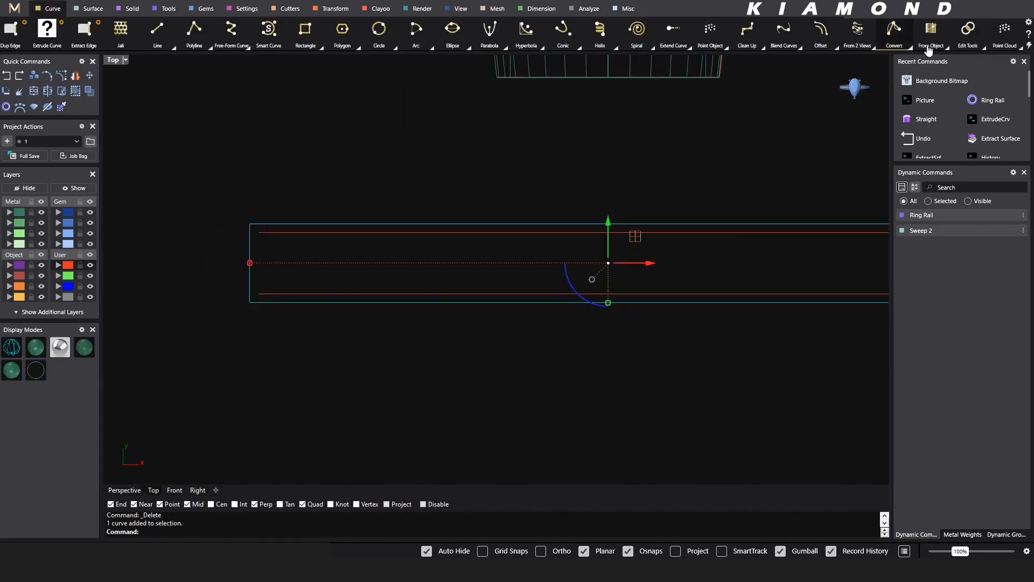
pyautogui.click(673, 29)
pyautogui.click(282, 233)
pyautogui.click(276, 290)
pyautogui.moveTo(778, 246); pyautogui.dragTo(540, 247, button='right')
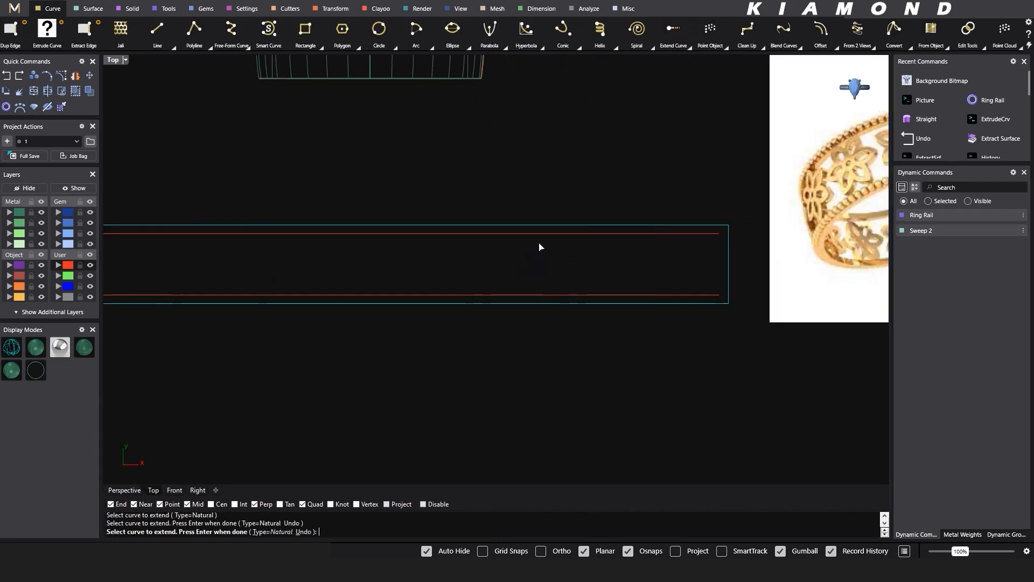
pyautogui.click(710, 234)
pyautogui.click(717, 293)
pyautogui.rightClick(706, 345)
# - Examine the floral pattern between the borders in the reference picture
pyautogui.scroll(-6, 662, 221)
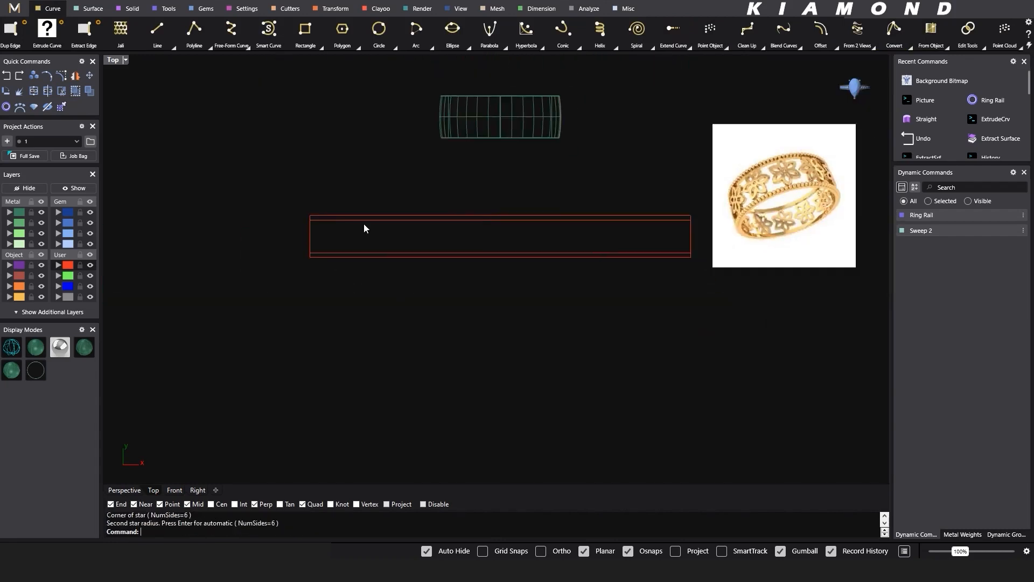
pyautogui.moveTo(656, 175); pyautogui.dragTo(630, 180, button='right')
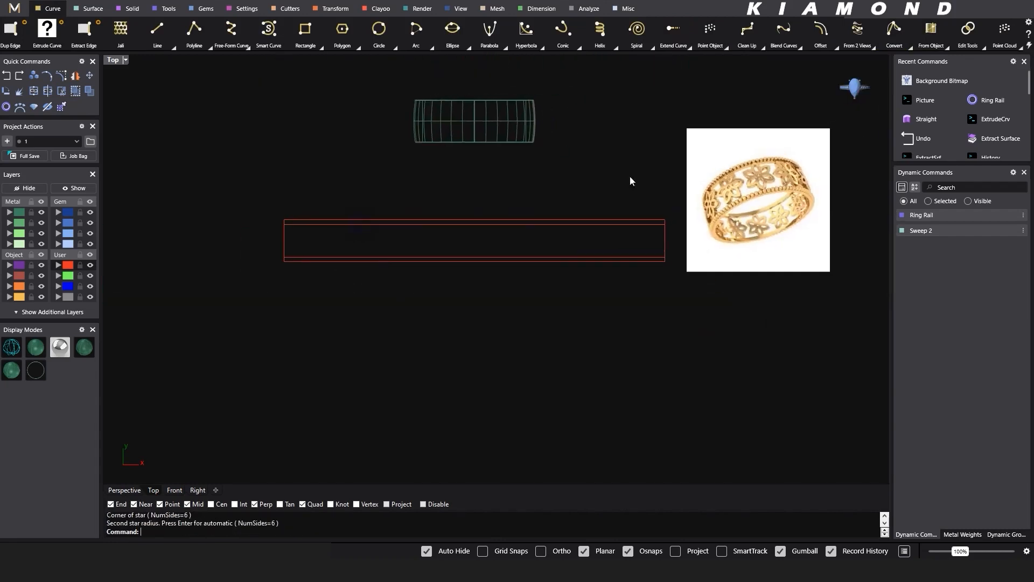
pyautogui.scroll(8, 738, 142)
pyautogui.moveTo(803, 209); pyautogui.dragTo(623, 209, button='right')
pyautogui.scroll(4, 610, 215)
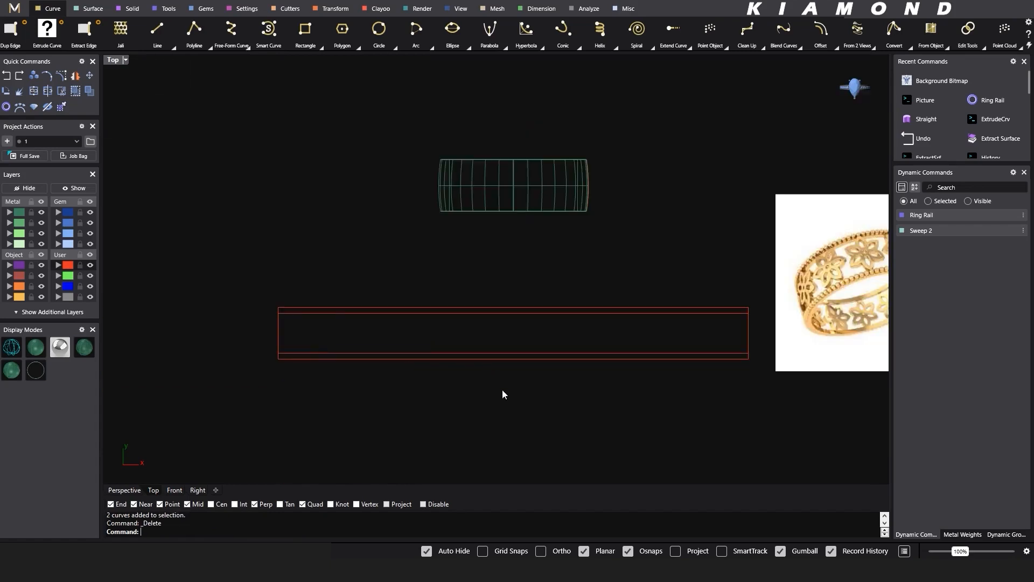
pyautogui.press('Escape')
# - Draw a circle with a 0.5 mm radius centred on the origin, in the middle of the flattened strip
pyautogui.scroll(4, 465, 380)
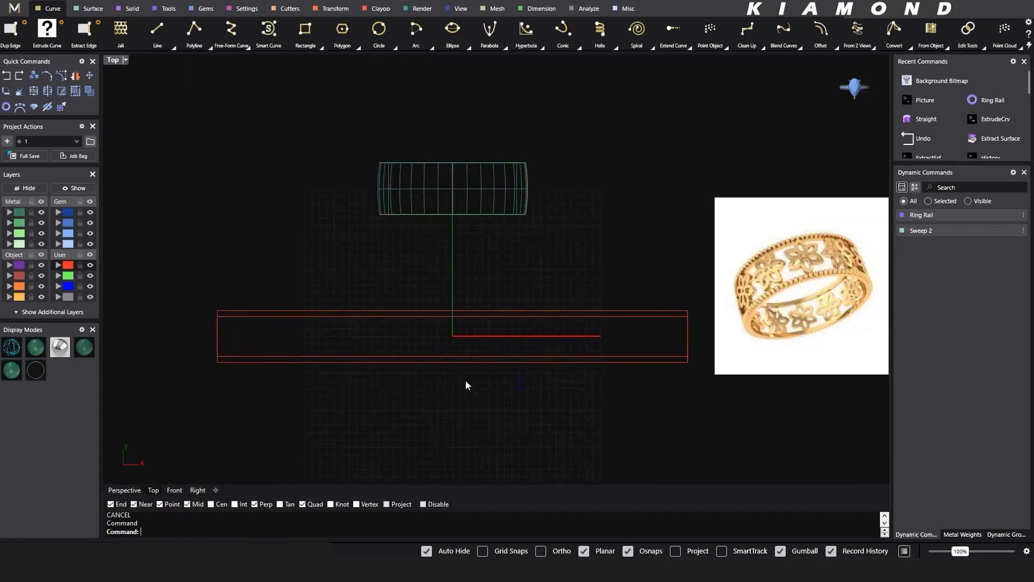
pyautogui.scroll(2, 466, 336)
pyautogui.scroll(-4, 438, 340)
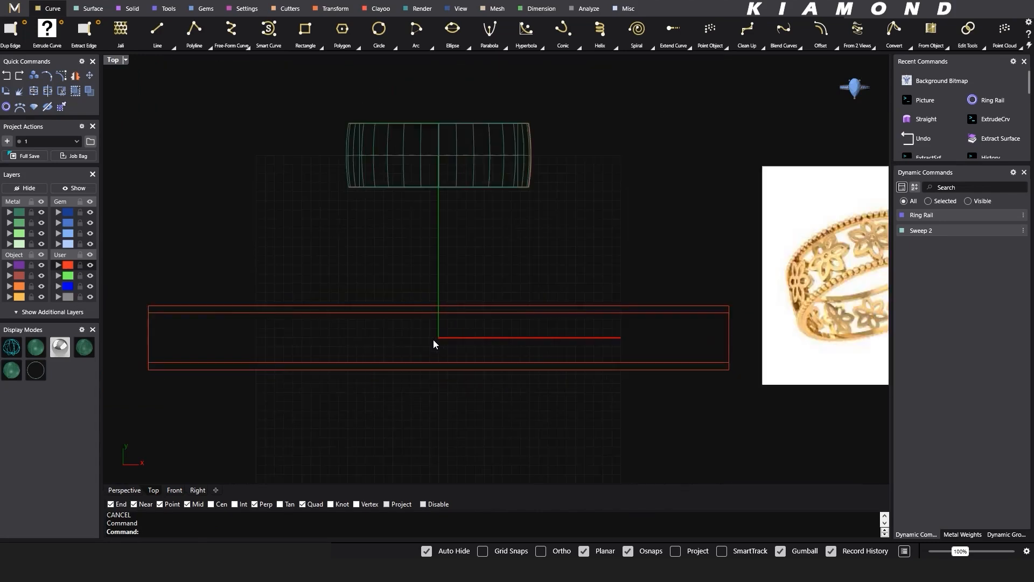
pyautogui.press('c')
pyautogui.scroll(3, 435, 339)
pyautogui.scroll(3, 442, 339)
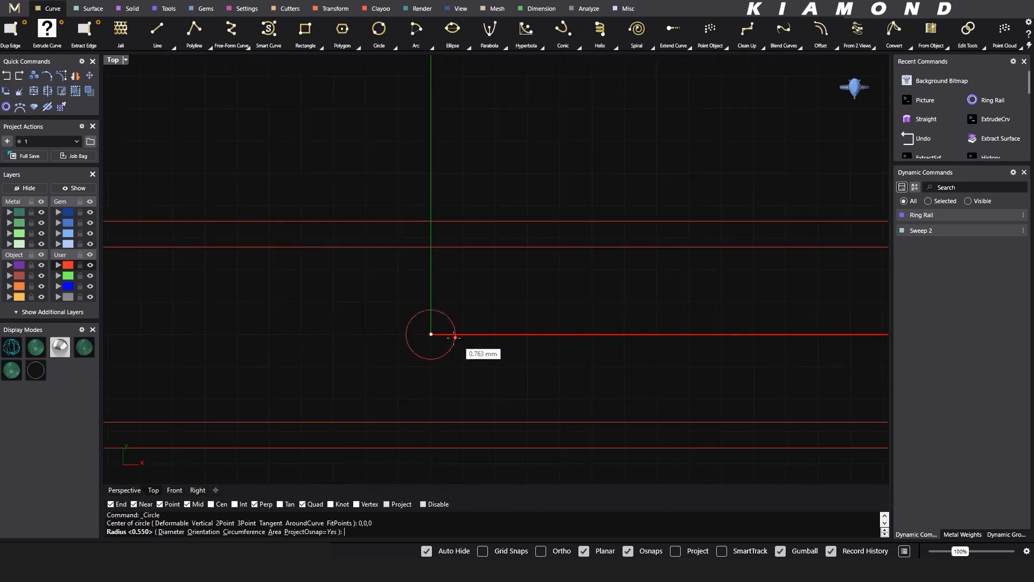
pyautogui.write('0.')
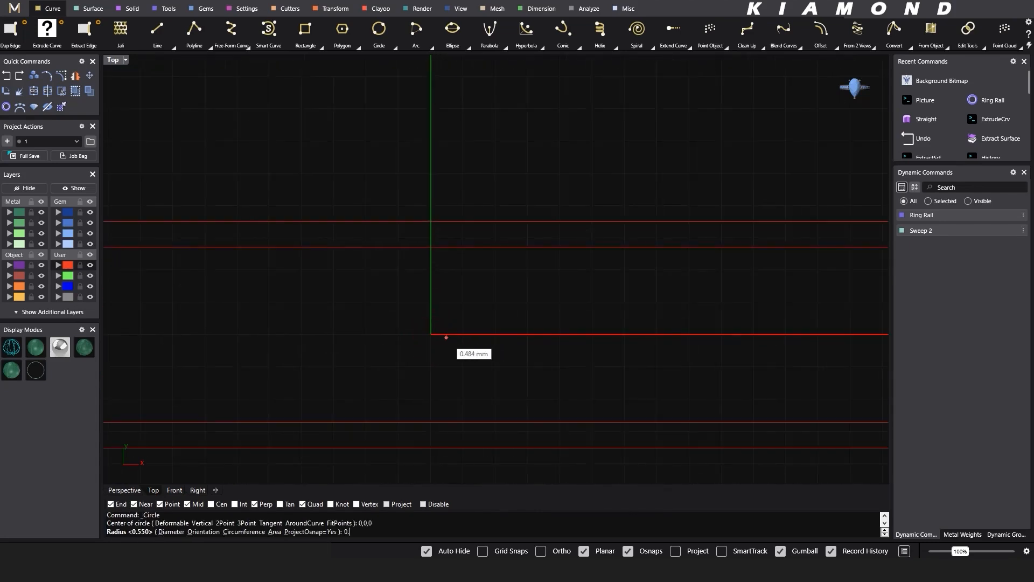
pyautogui.write('5')
pyautogui.press('Return')
pyautogui.scroll(-4, 446, 338)
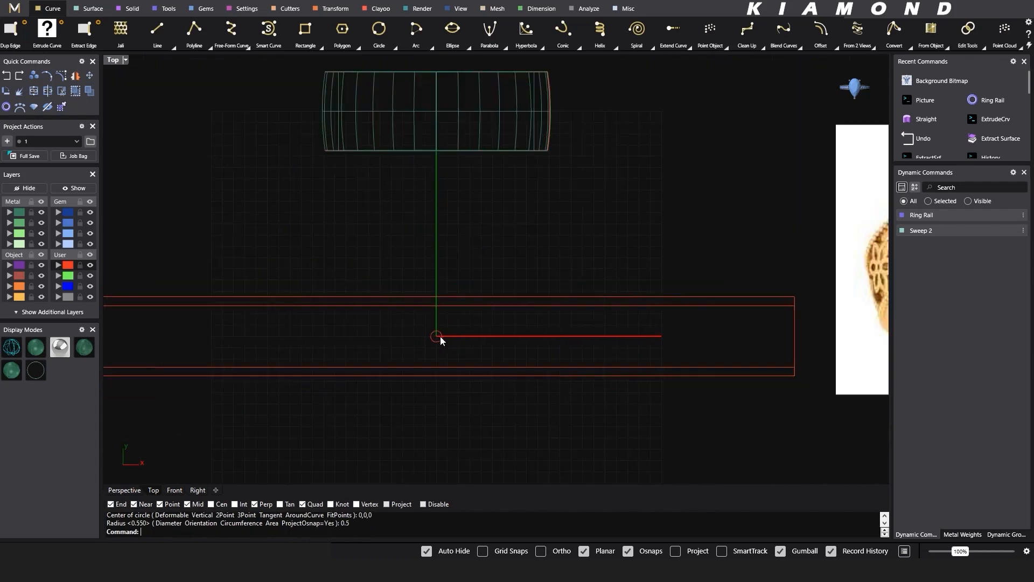
pyautogui.scroll(-1, 466, 331)
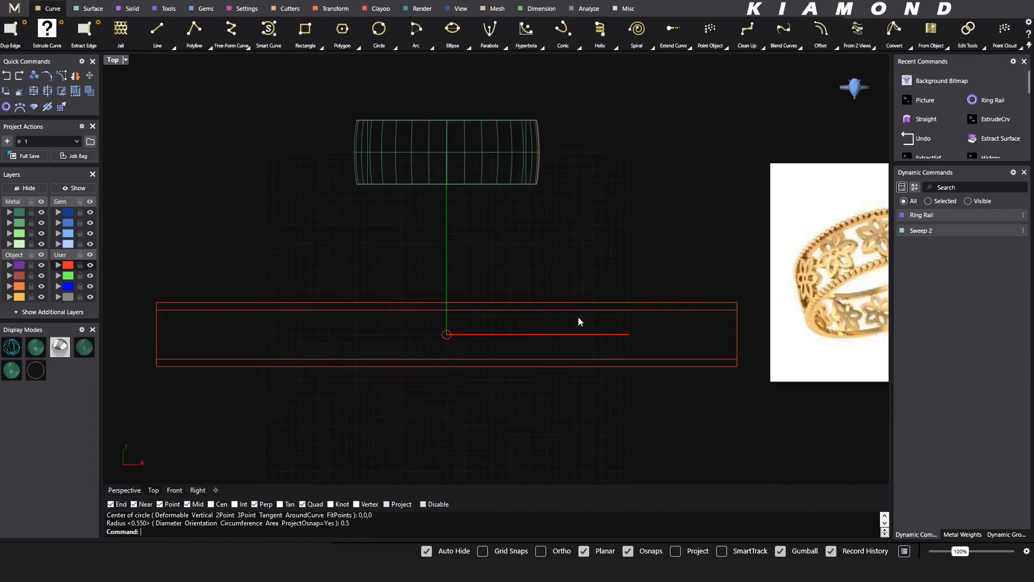
pyautogui.scroll(5, 431, 328)
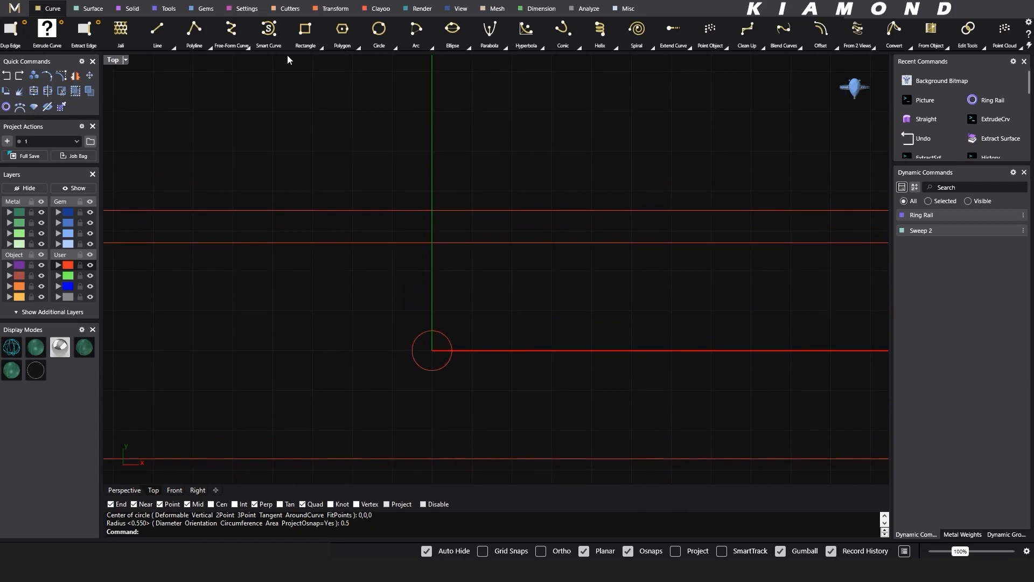
# - Draw an arc bulging left from the circle's upper quadrant to a point above it on the vertical axis, below the inner border
pyautogui.click(416, 29)
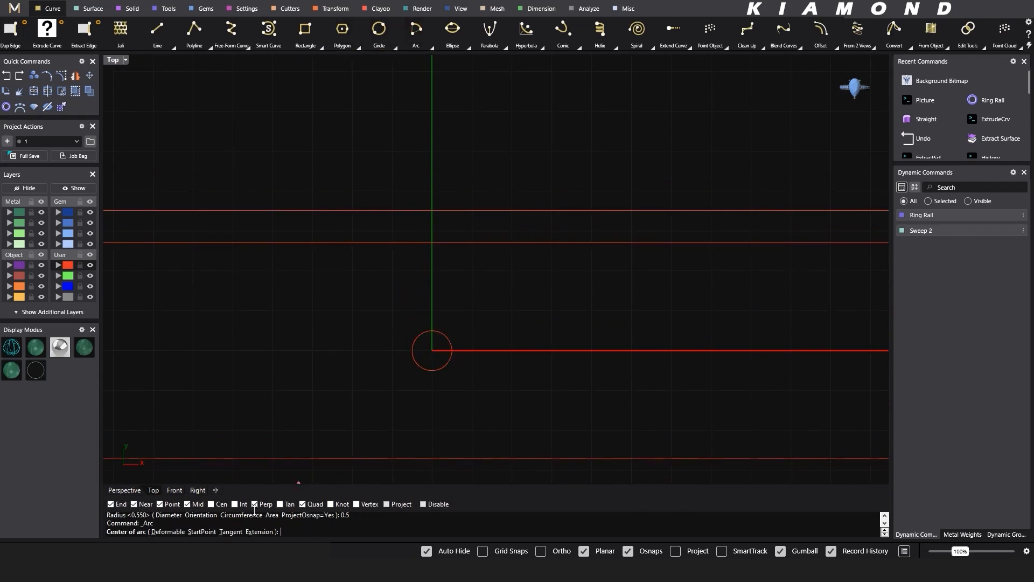
pyautogui.click(203, 532)
pyautogui.click(432, 330)
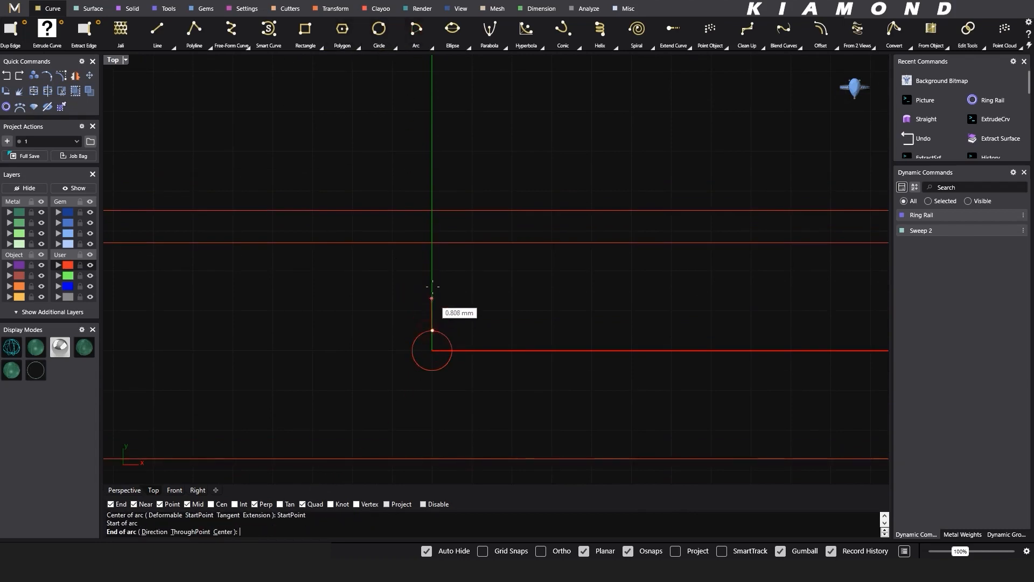
pyautogui.click(432, 270)
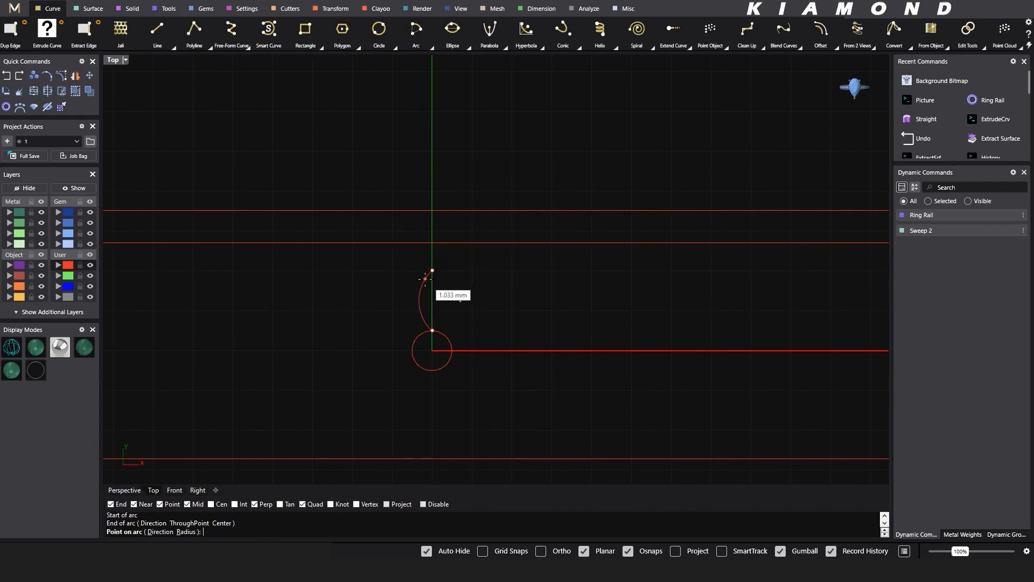
pyautogui.click(422, 284)
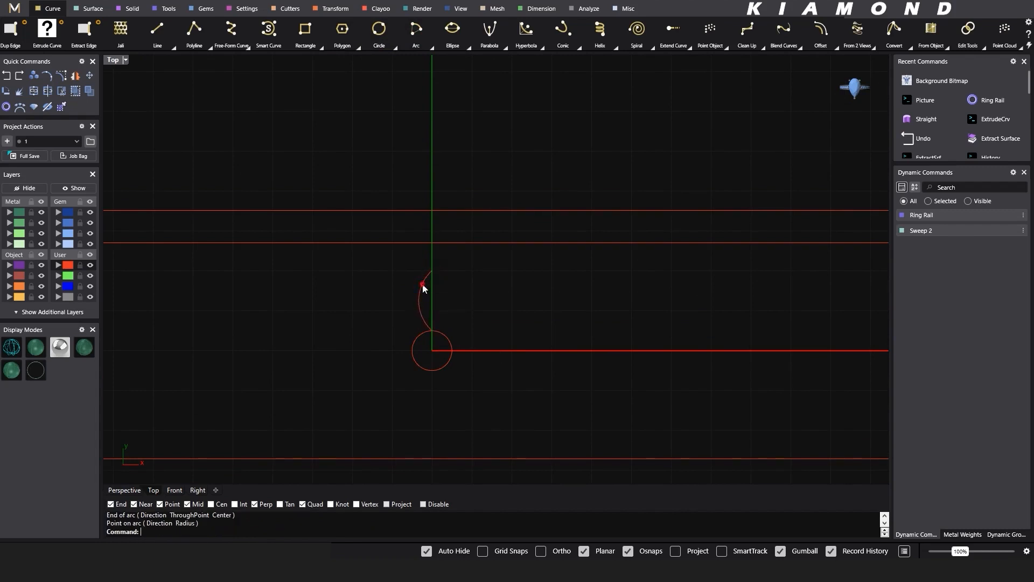
# - Mirror the arc across the vertical axis and join both halves into a closed petal
pyautogui.click(423, 285)
pyautogui.write('s')
pyautogui.press('space')
pyautogui.click(434, 270)
pyautogui.keyDown('shift'); pyautogui.click(443, 131); pyautogui.keyUp('shift')
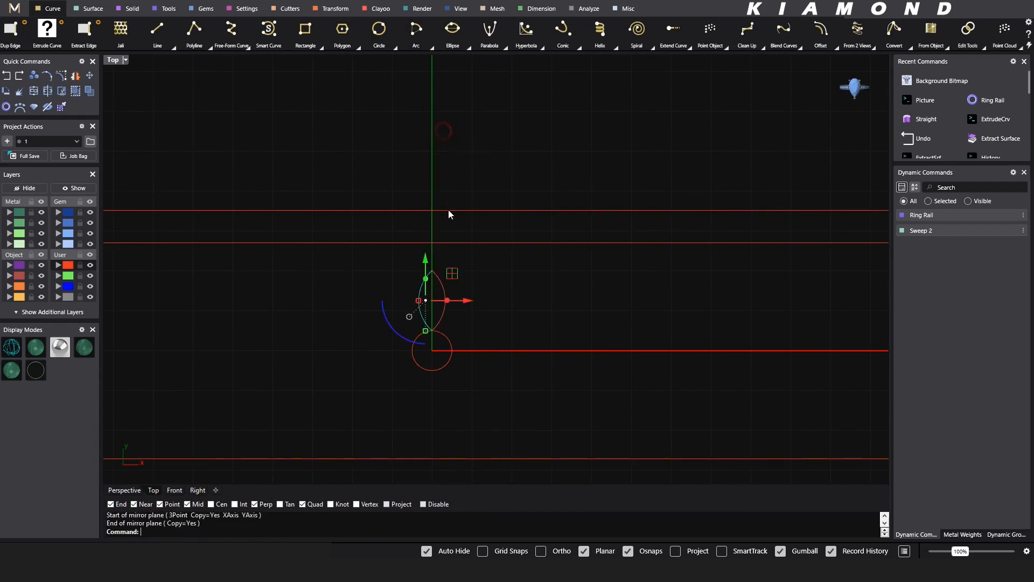
pyautogui.moveTo(471, 263); pyautogui.dragTo(408, 286)
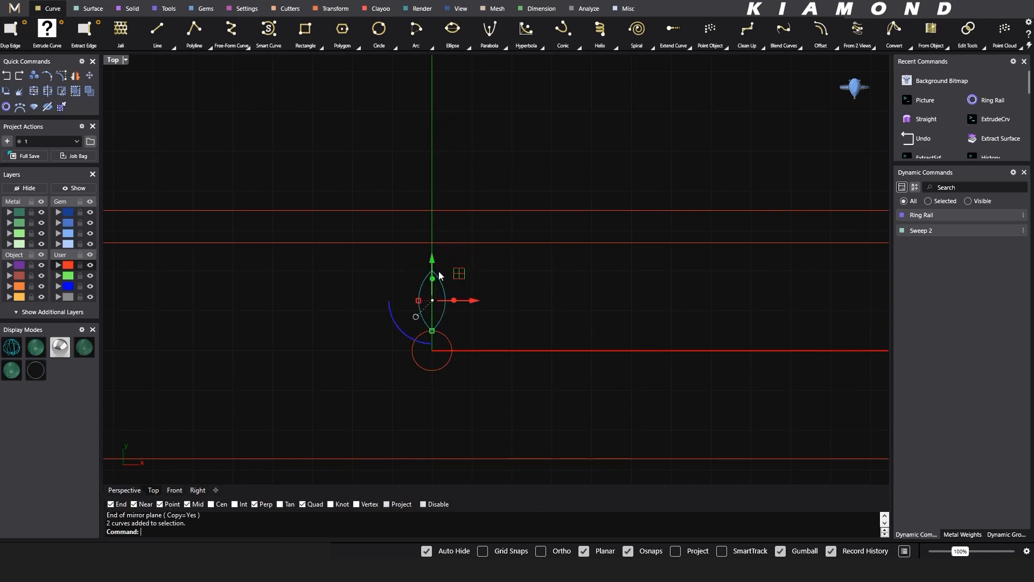
pyautogui.hotkey('ctrl', 'j')
# - Offset the closed petal outward by 0.35 mm with sharp corners
pyautogui.write('f')
pyautogui.press('Return')
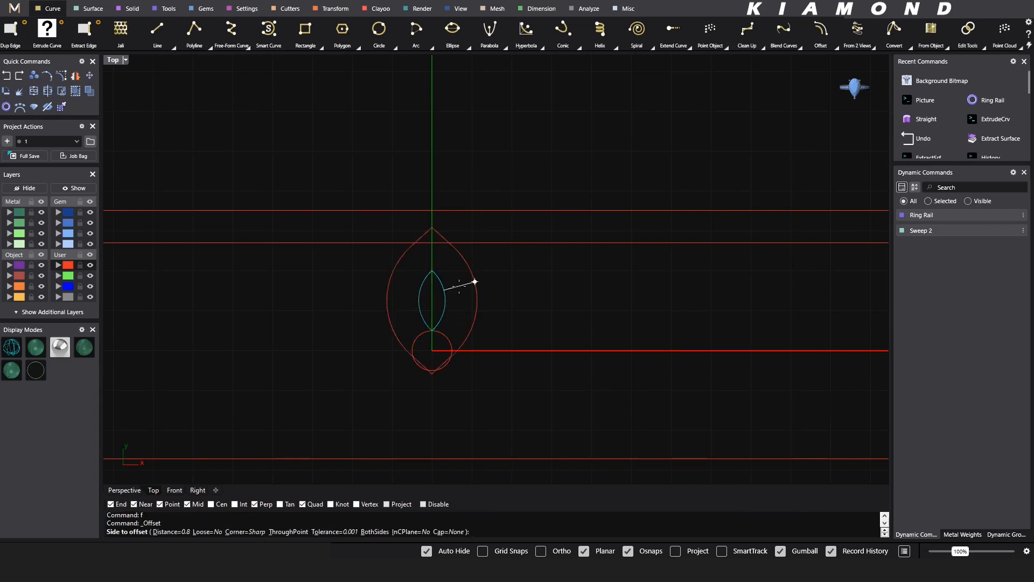
pyautogui.write('0.35')
pyautogui.press('Return')
pyautogui.click(458, 286)
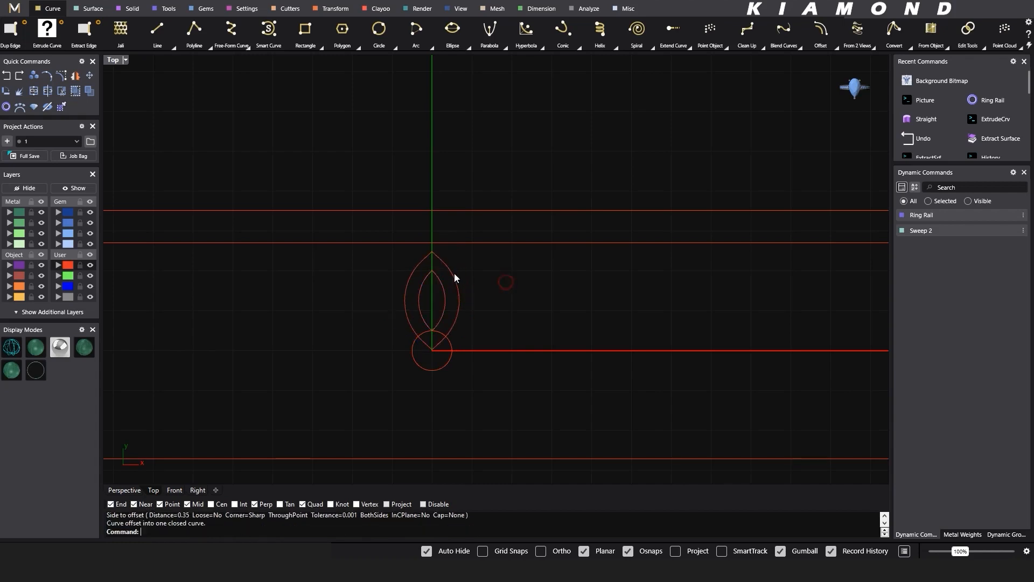
# - Explode the outer petal curve and join its three left-hand segments into one open curve
pyautogui.scroll(3, 431, 264)
pyautogui.click(413, 250)
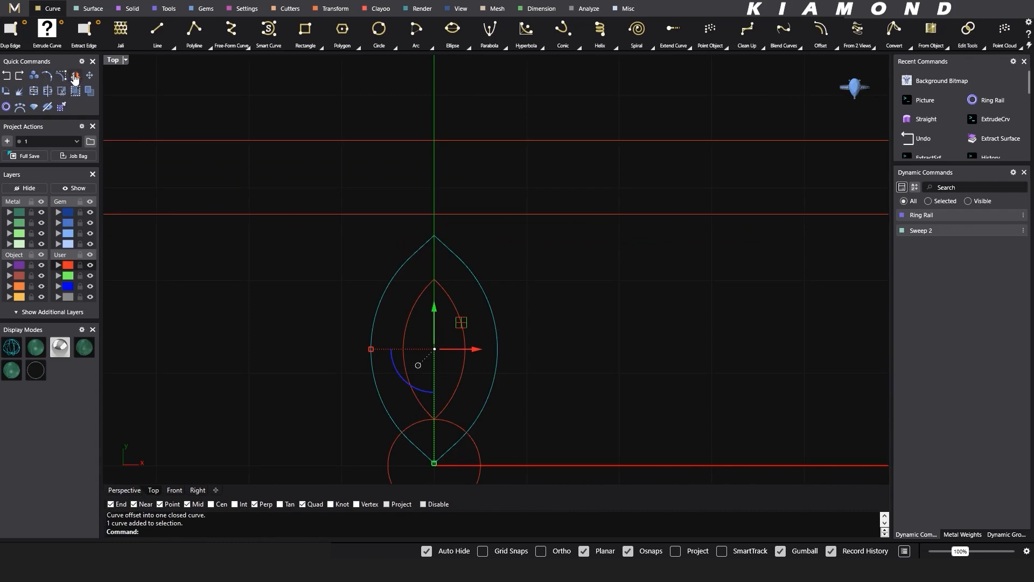
pyautogui.click(25, 94)
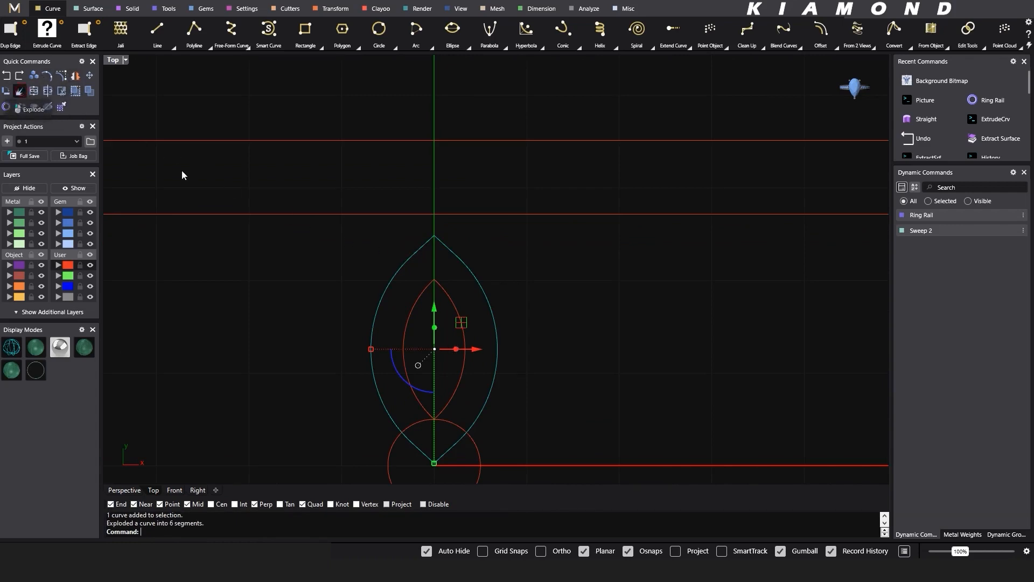
pyautogui.click(445, 246)
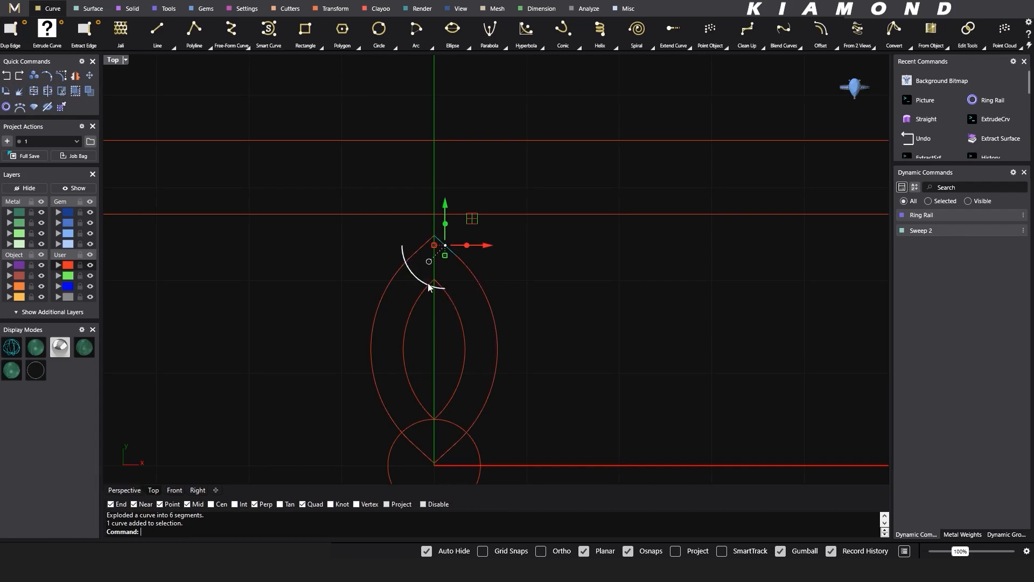
pyautogui.click(418, 251)
pyautogui.click(384, 288)
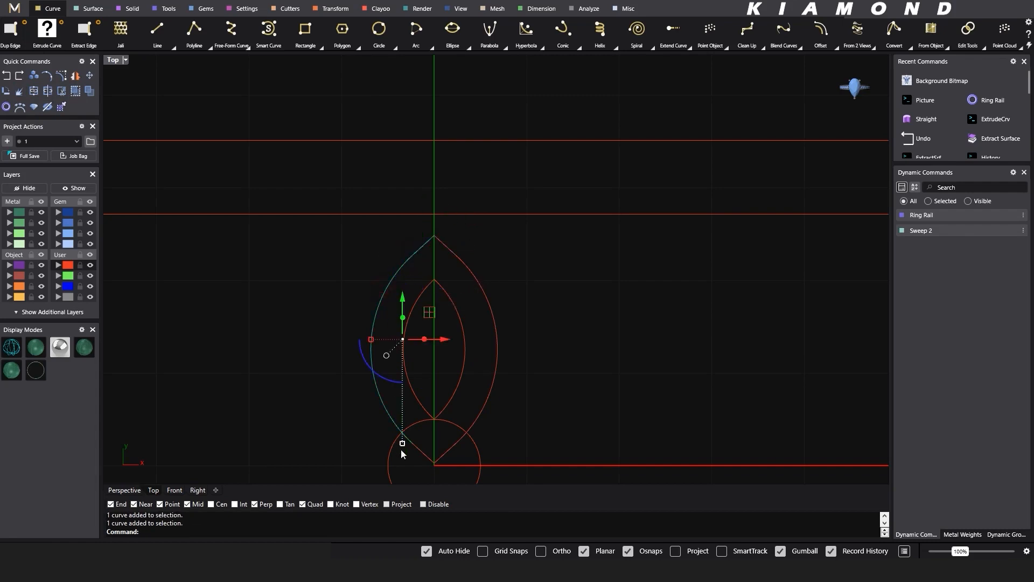
pyautogui.hotkey('ctrl', 'j')
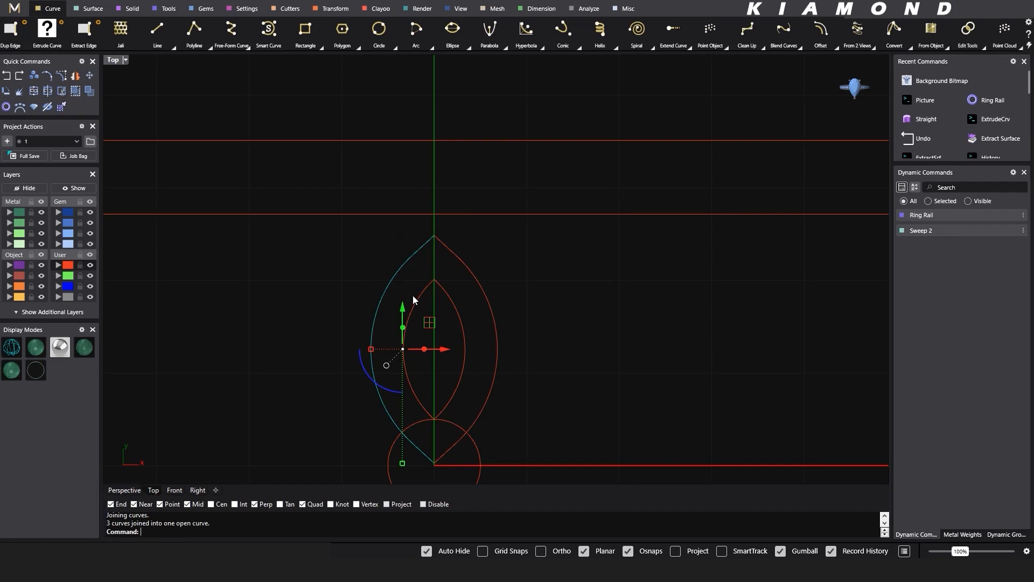
# - Rebuild the outer petal's left half with 5 points at degree 3, deleting the input curve
pyautogui.write('Rebuild')
pyautogui.press('Return')
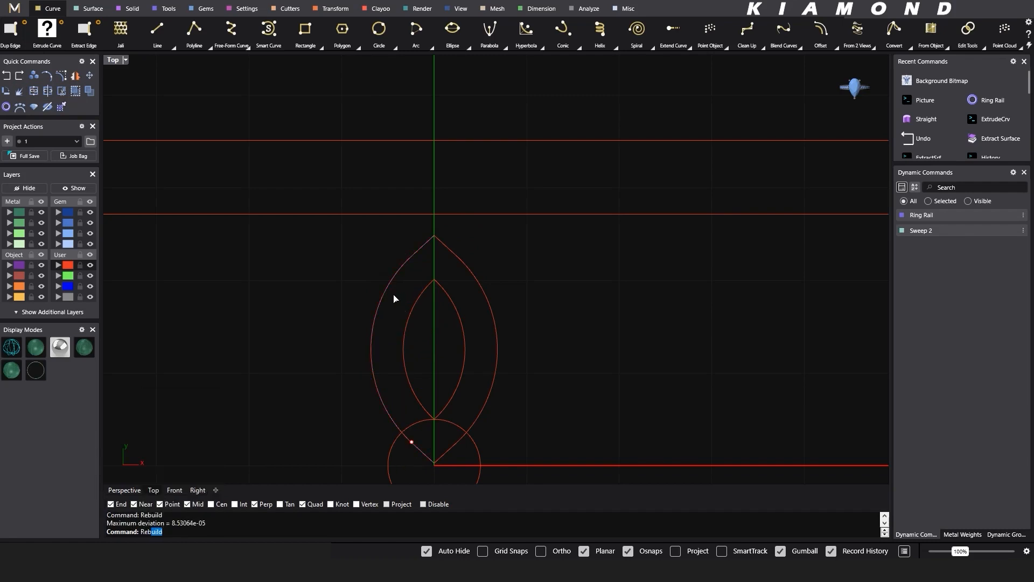
pyautogui.press('Return')
pyautogui.doubleClick(516, 248)
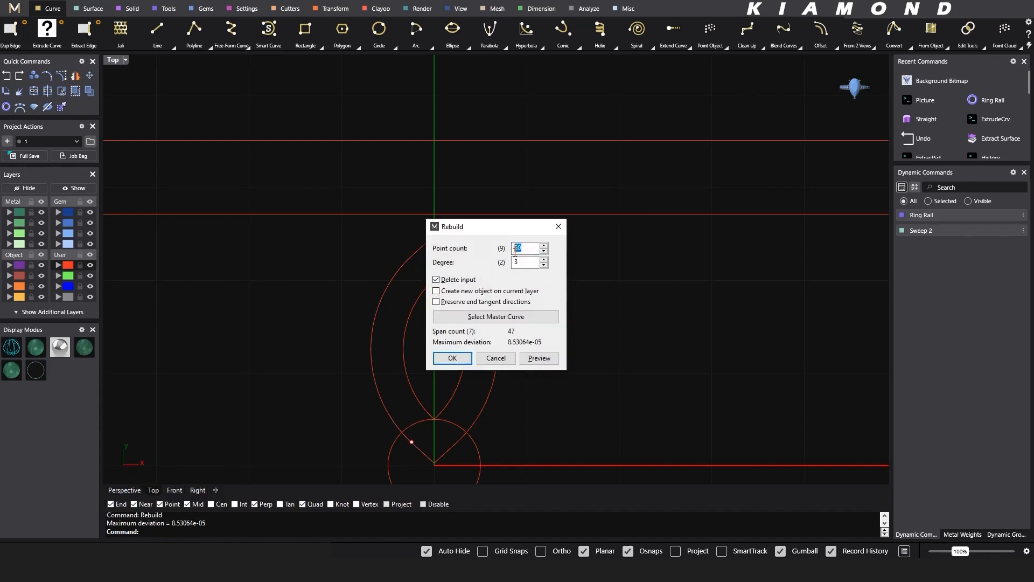
pyautogui.write('5')
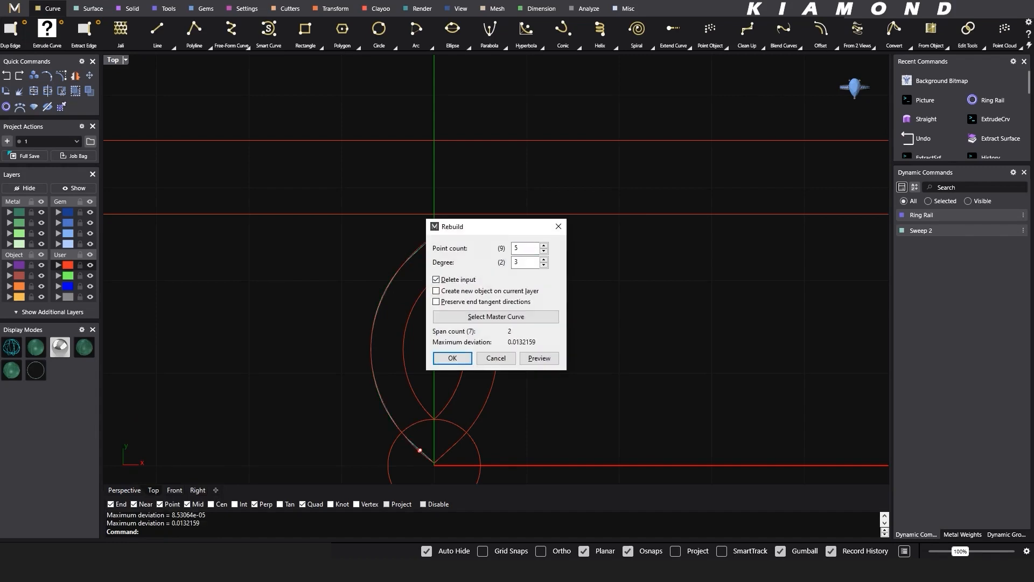
pyautogui.press('Return')
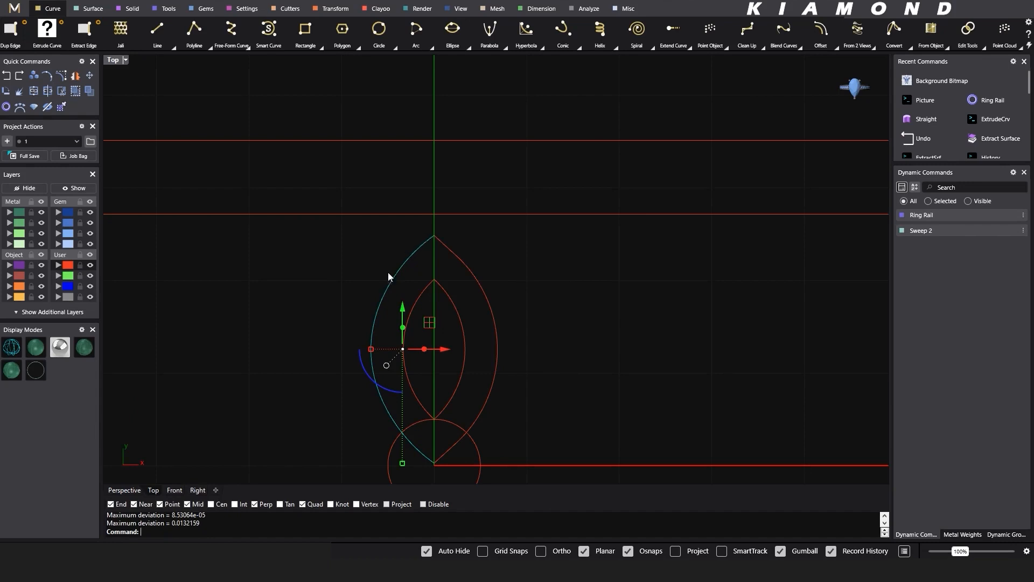
# - Replace the outer petal's right-hand segments with a copy of the rebuilt left half mirrored across the vertical axis through the origin
pyautogui.click(464, 271)
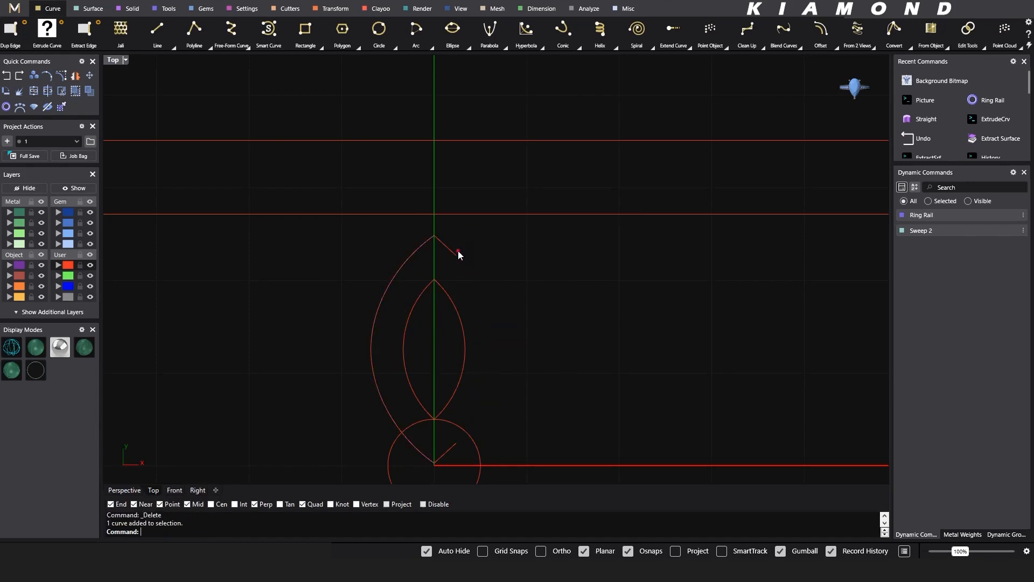
pyautogui.press('Delete')
pyautogui.click(379, 374)
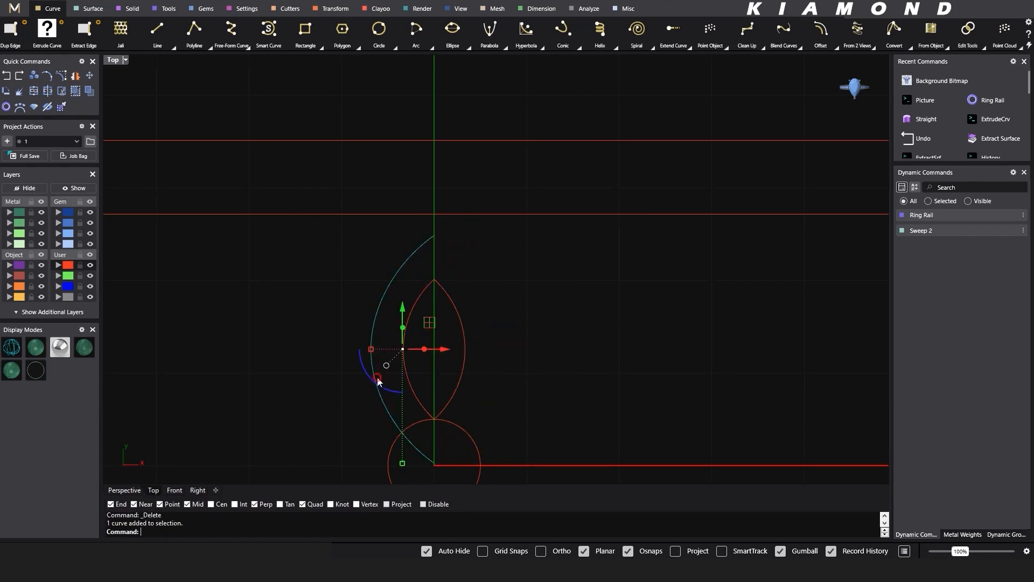
pyautogui.write('a')
pyautogui.press('Return')
pyautogui.write('0,0,0')
pyautogui.press('Return')
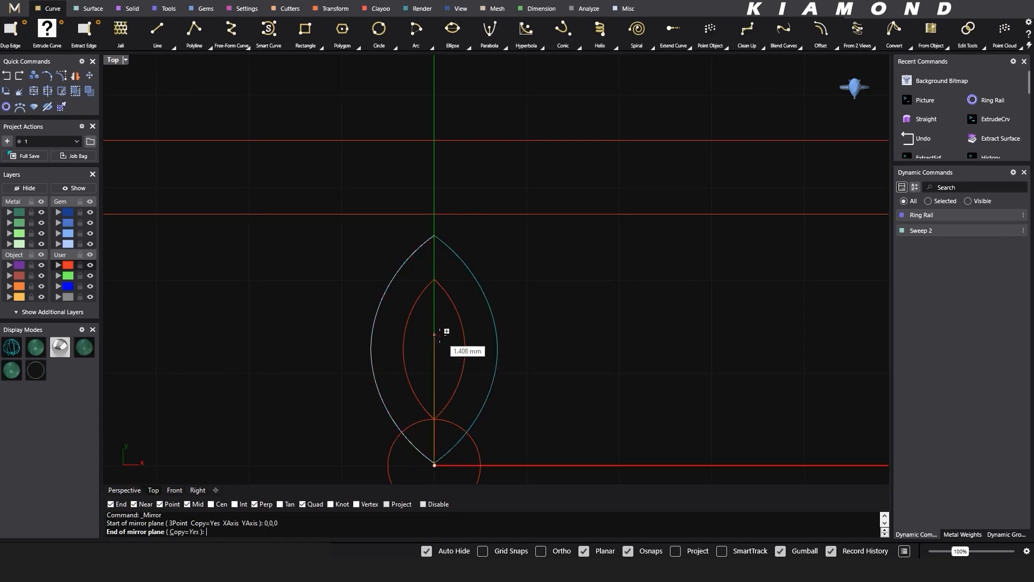
pyautogui.click(439, 341)
pyautogui.press('Escape')
# - Join the outer petal's halves and move both petal curves up until the outer tip meets the inner border line
pyautogui.scroll(-2, 505, 276)
pyautogui.moveTo(504, 239); pyautogui.dragTo(447, 285)
pyautogui.hotkey('ctrl', 'j')
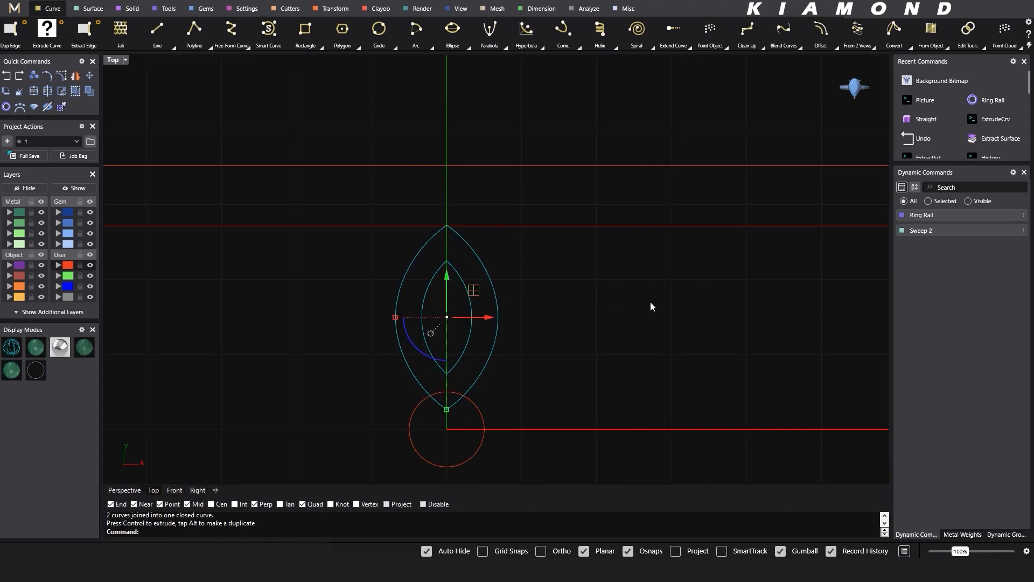
pyautogui.click(658, 315)
# - Polar array both petal curves around the origin with 6 items over 360 degrees
pyautogui.moveTo(522, 276); pyautogui.dragTo(435, 328)
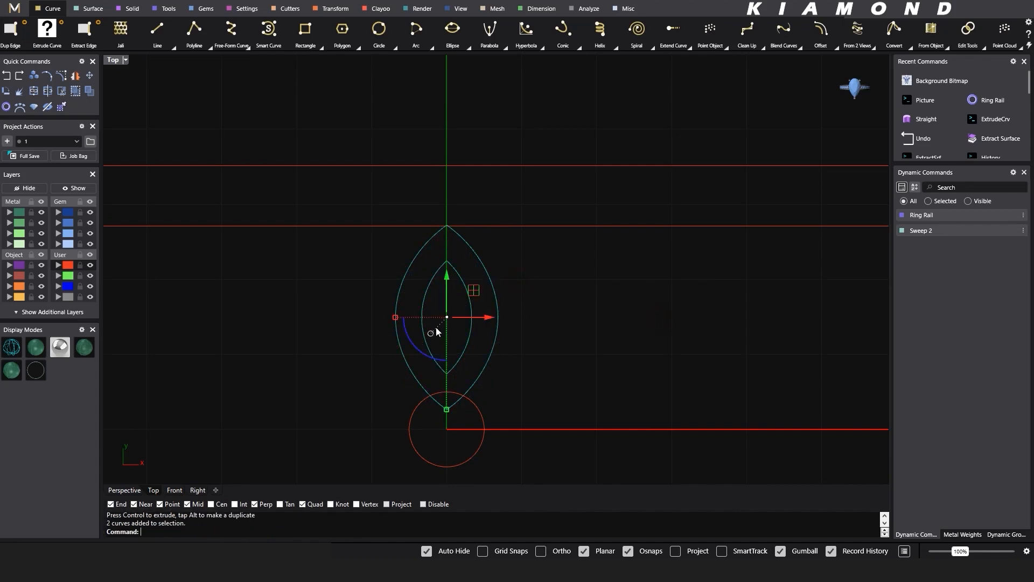
pyautogui.scroll(-3, 530, 279)
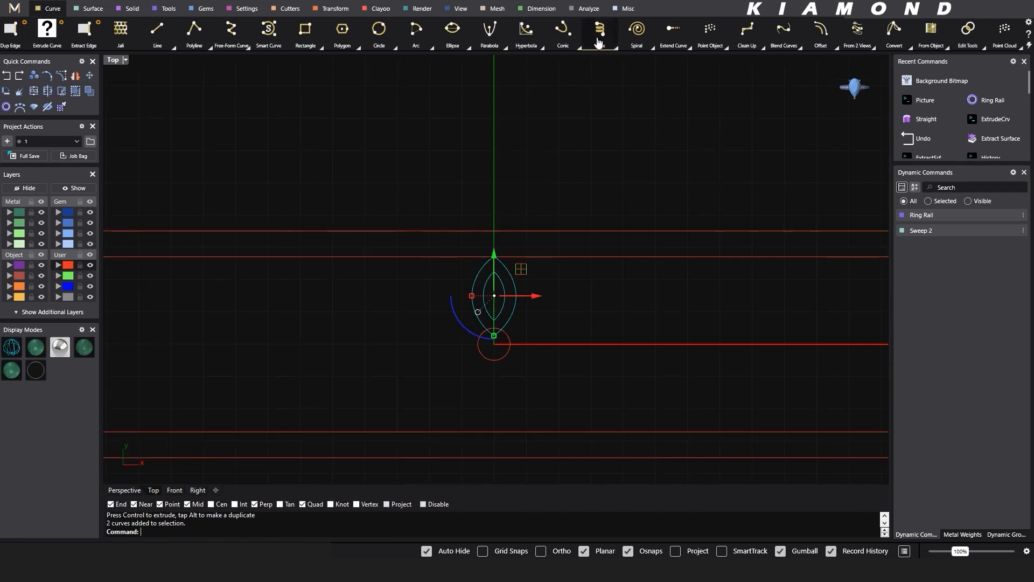
pyautogui.click(335, 9)
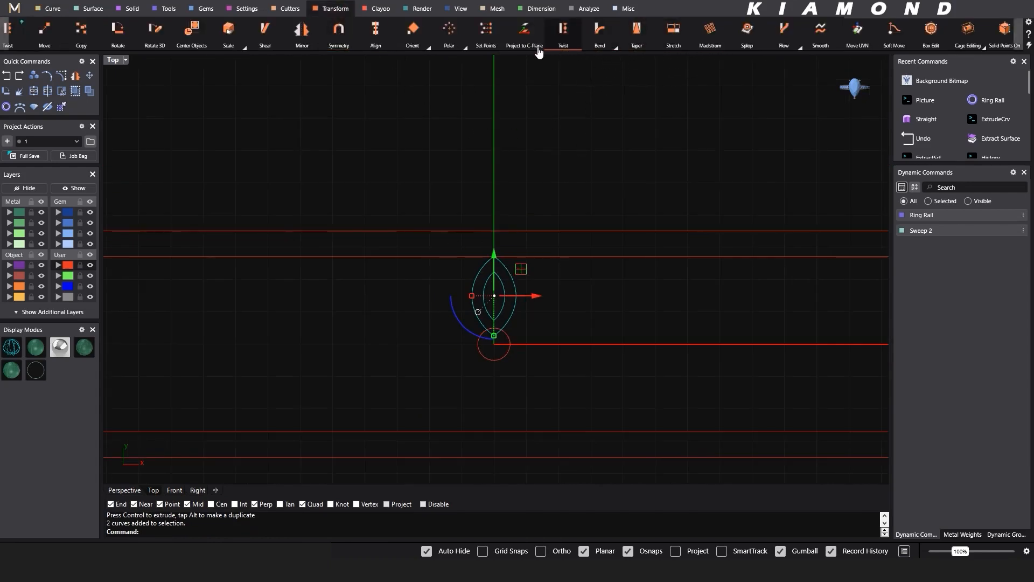
pyautogui.click(465, 49)
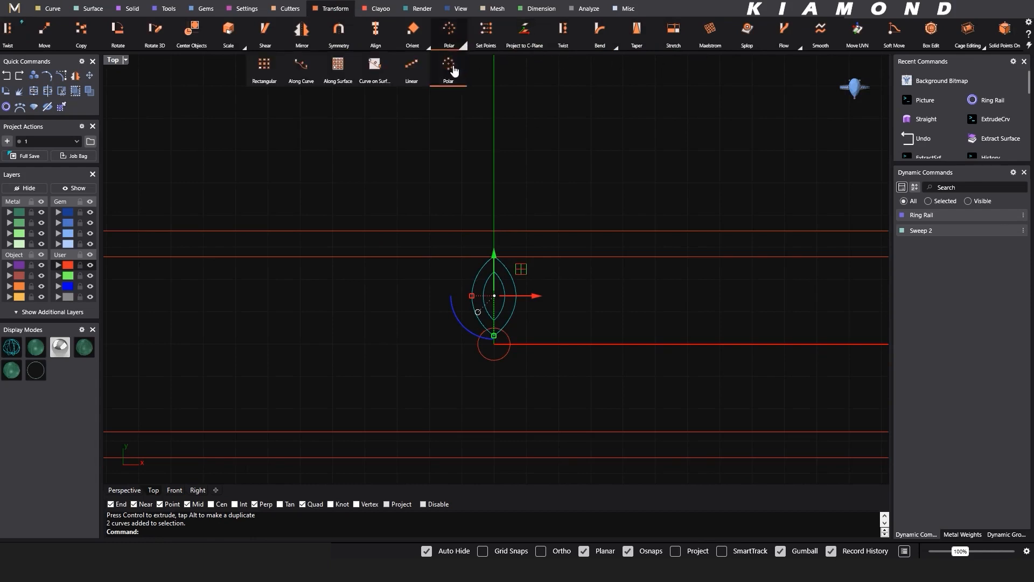
pyautogui.click(453, 72)
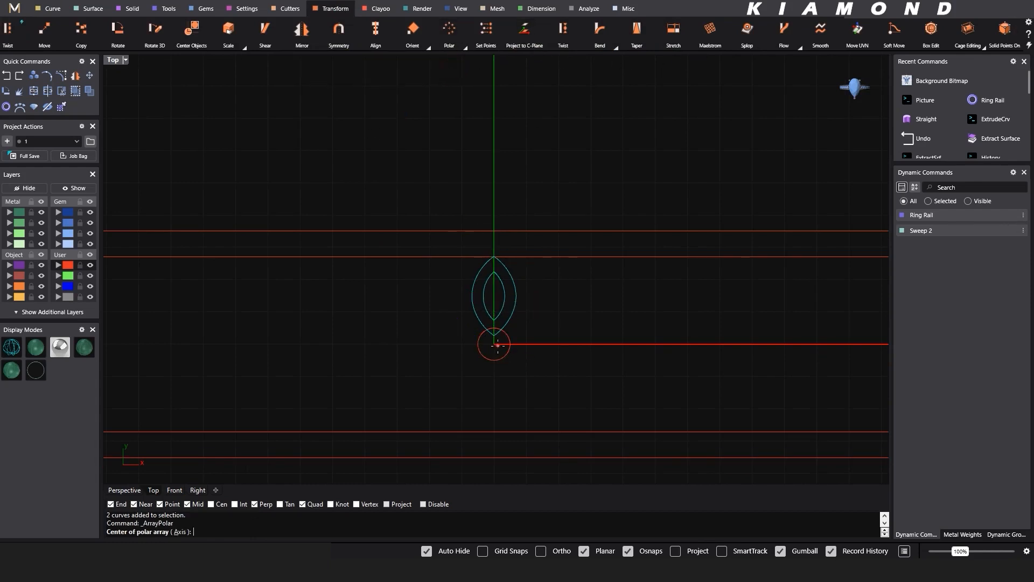
pyautogui.click(496, 345)
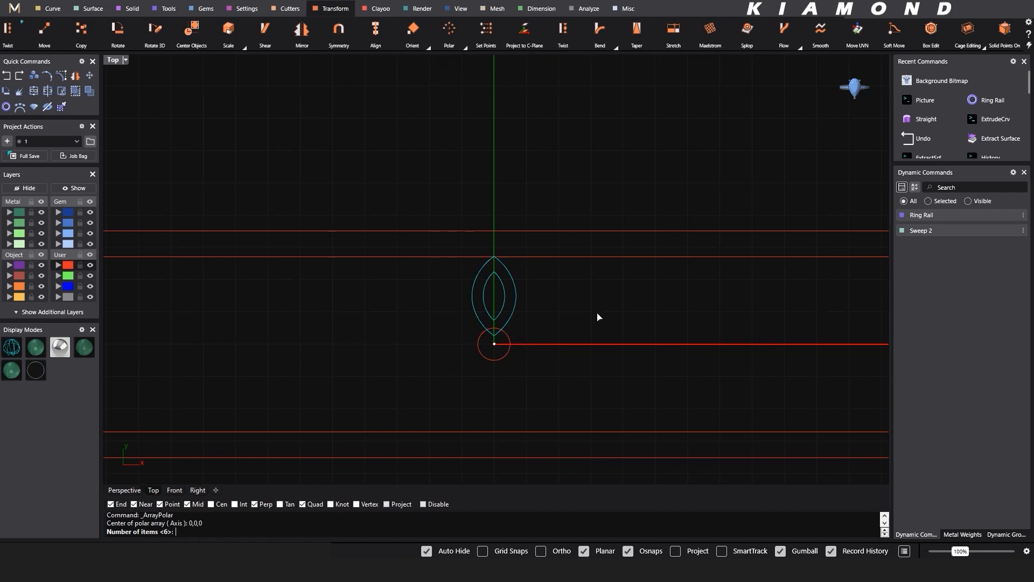
pyautogui.press('Return')
pyautogui.press('Return')
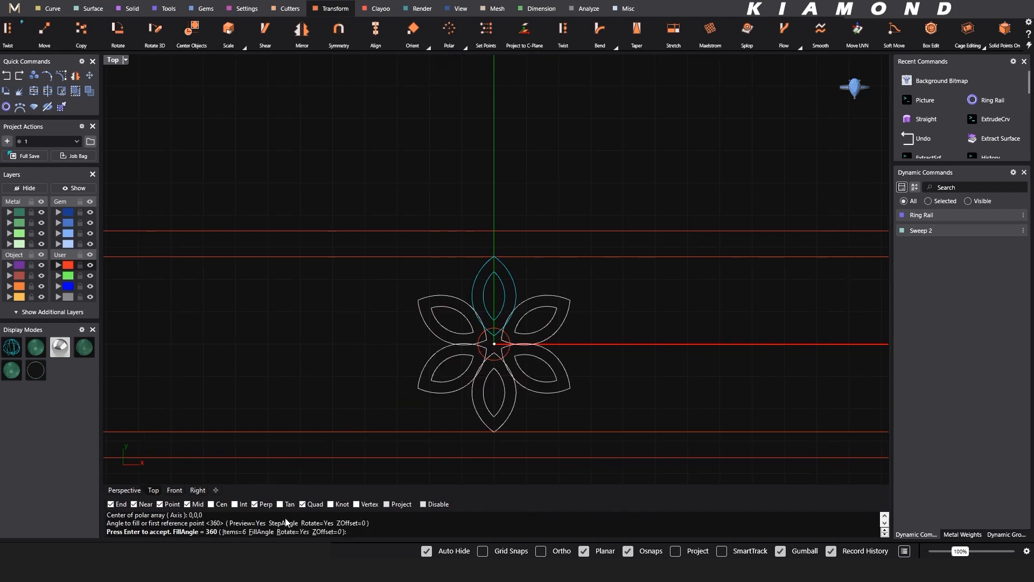
pyautogui.press('Return')
# - Move the original upper petal's two curves slightly down from the border line so the arrayed petals follow
pyautogui.scroll(5, 506, 299)
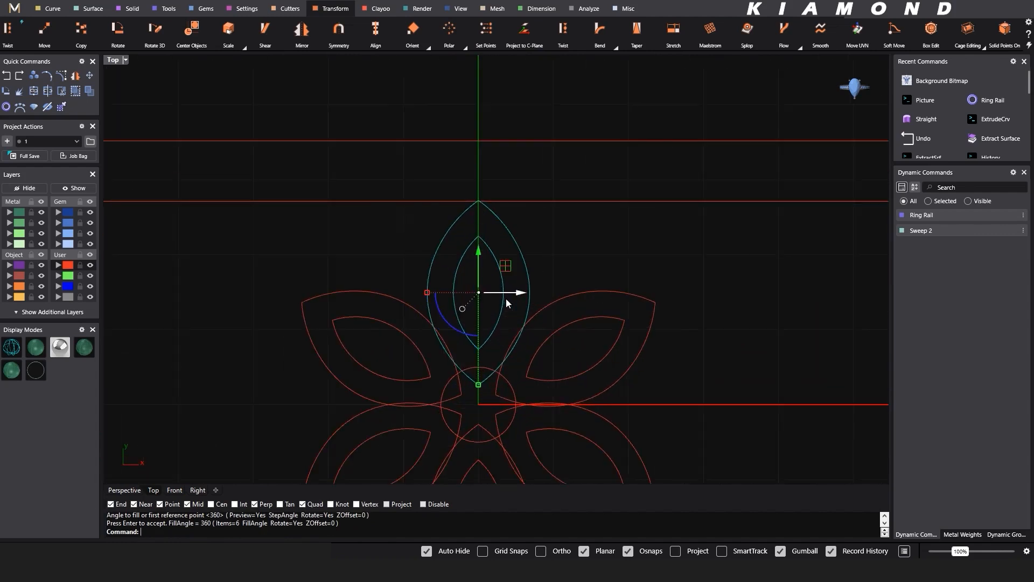
pyautogui.moveTo(499, 322); pyautogui.dragTo(387, 308, button='right')
pyautogui.scroll(-2, 387, 308)
pyautogui.moveTo(372, 245); pyautogui.dragTo(373, 248)
pyautogui.click(557, 339)
# - Offset the flower's central circle inward by 0.25 mm and enlarge the new inner circle slightly
pyautogui.scroll(6, 372, 365)
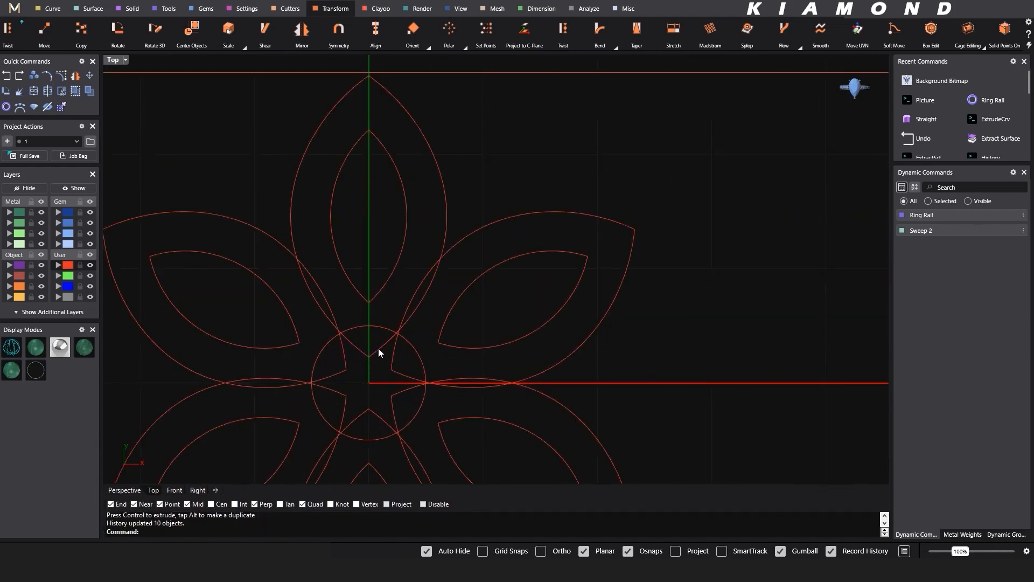
pyautogui.click(378, 327)
pyautogui.write('f')
pyautogui.press('Return')
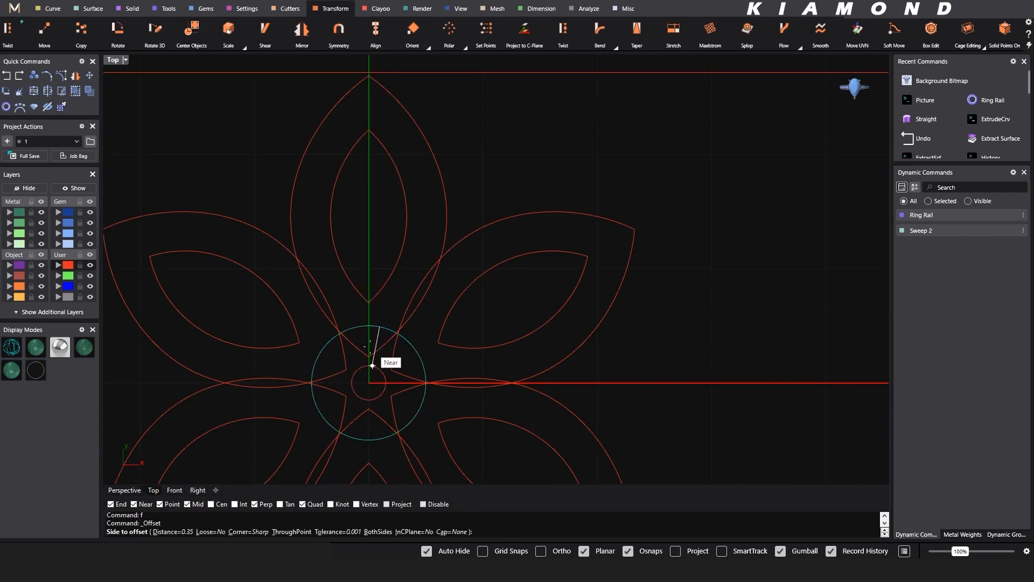
pyautogui.write('0.25')
pyautogui.press('Return')
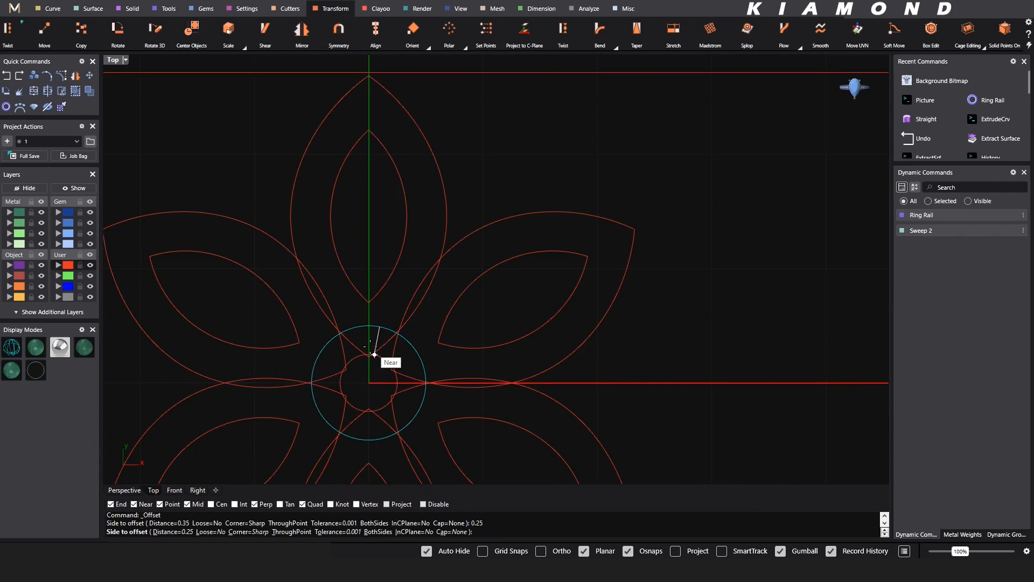
pyautogui.click(366, 351)
pyautogui.scroll(-3, 463, 285)
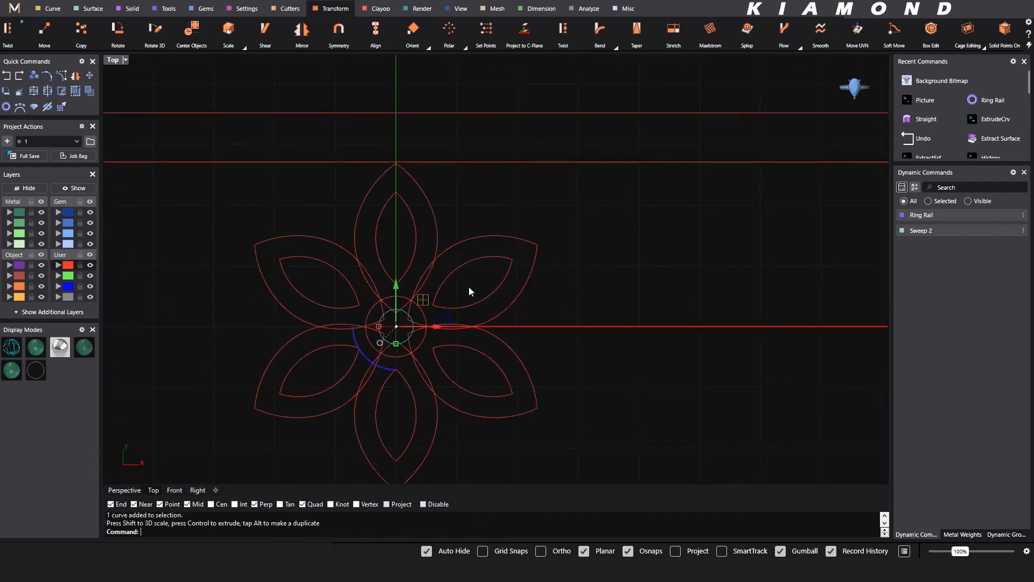
pyautogui.press('Escape')
# - Start a Curve Boolean on all 14 flower curves with DeleteInput set to All, picking the region outside the flower
pyautogui.scroll(-3, 592, 272)
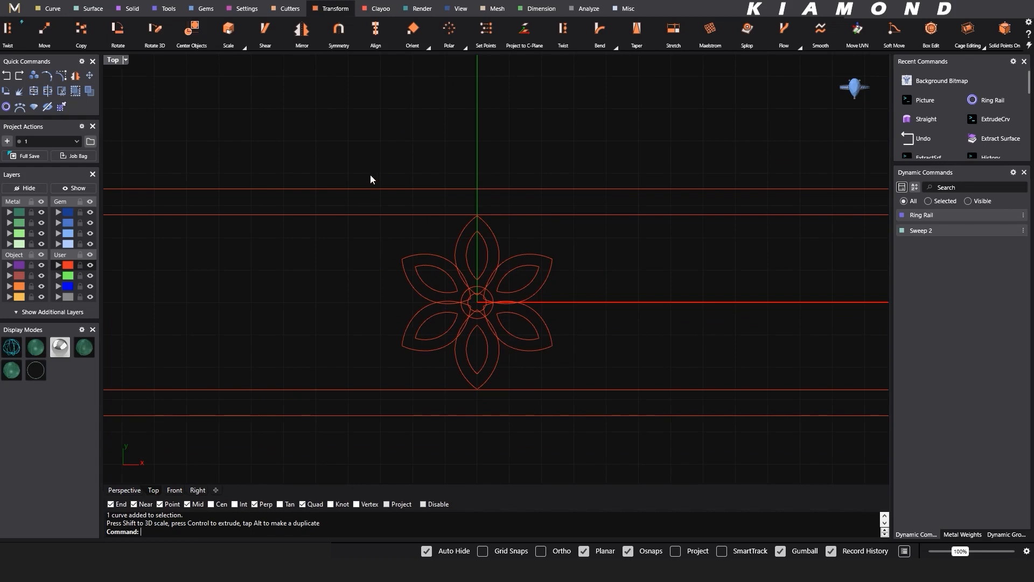
pyautogui.moveTo(344, 138); pyautogui.dragTo(613, 456)
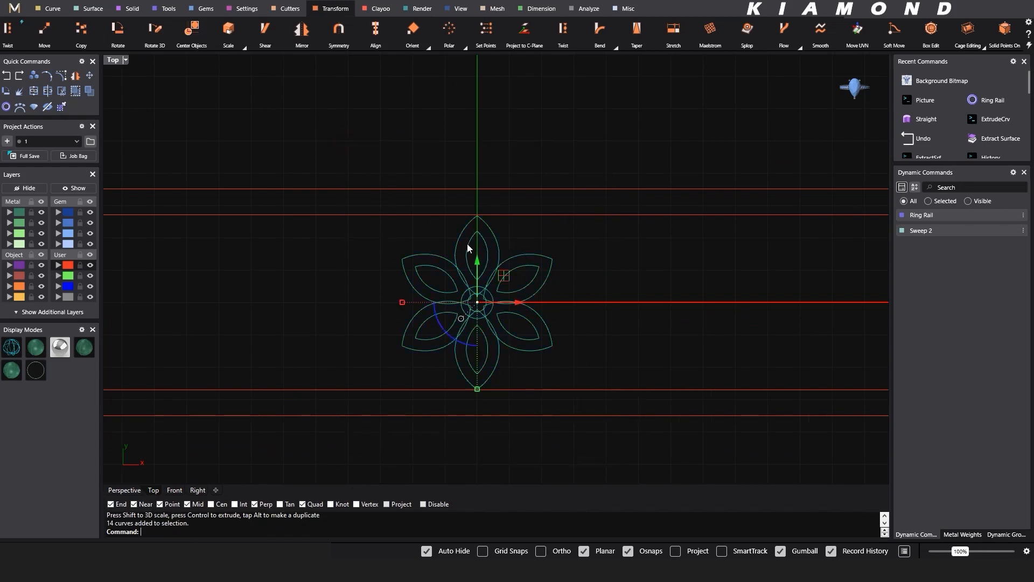
pyautogui.press('Escape')
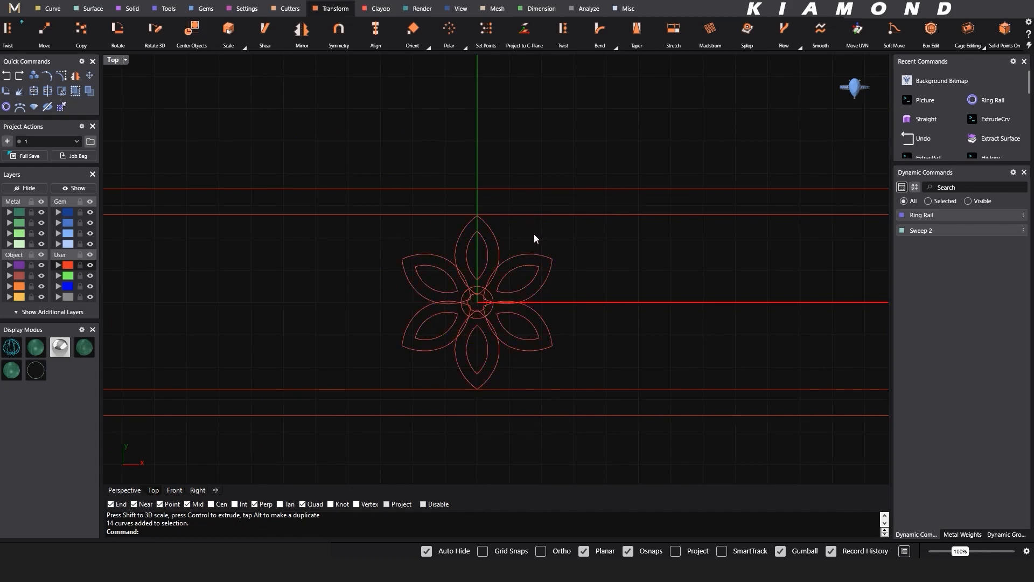
pyautogui.click(52, 10)
pyautogui.moveTo(356, 150); pyautogui.dragTo(625, 422)
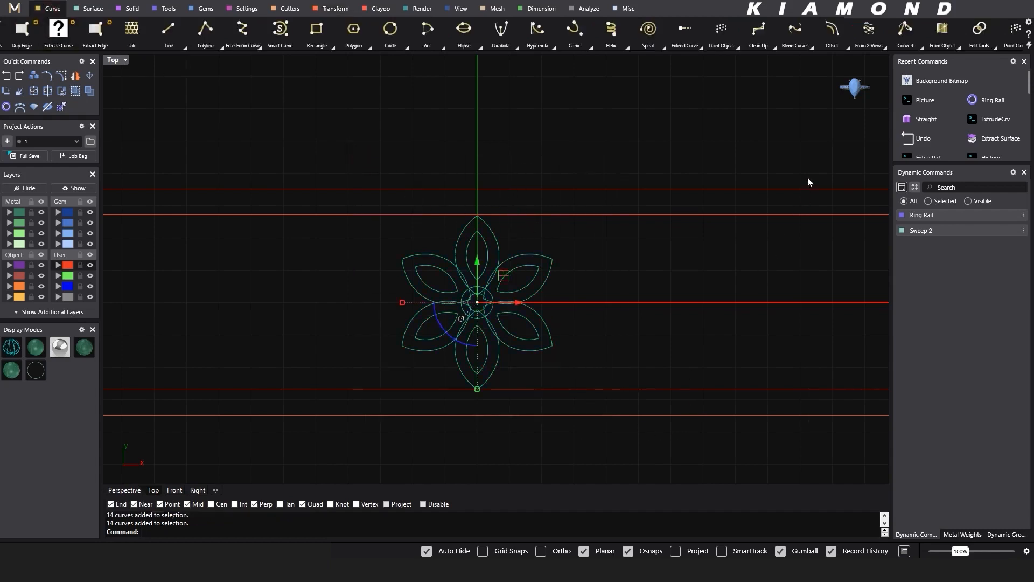
pyautogui.click(994, 47)
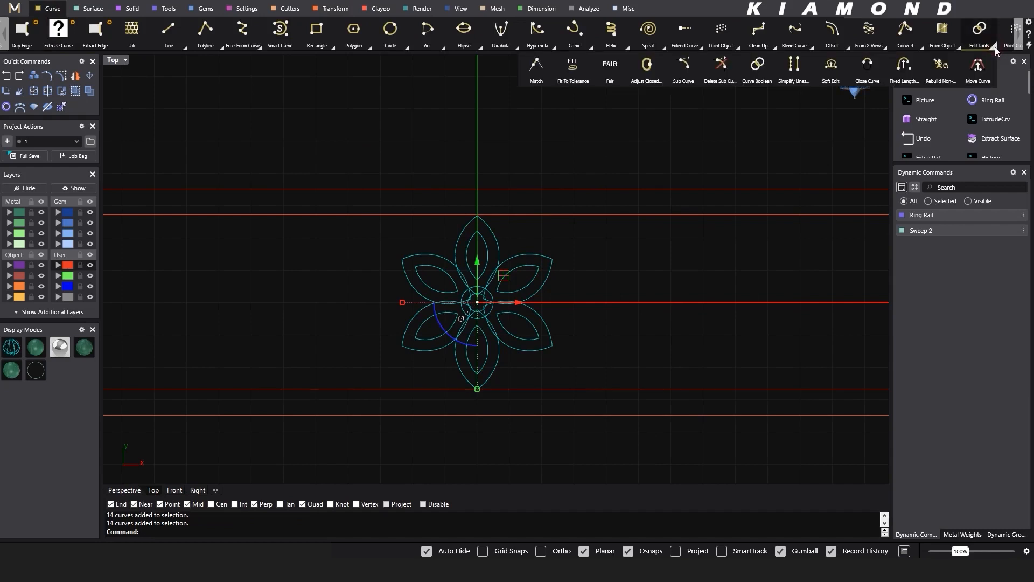
pyautogui.click(757, 67)
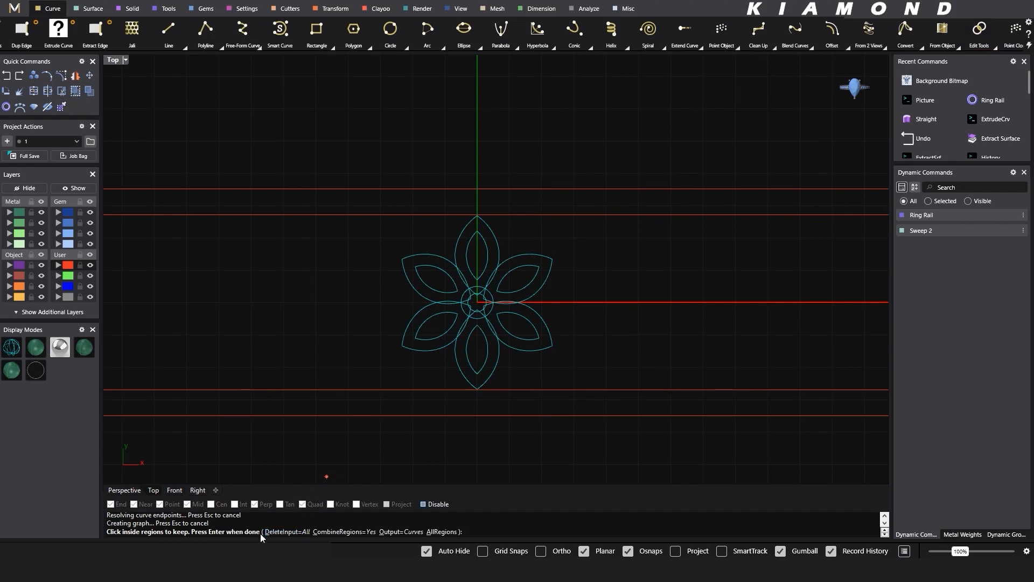
pyautogui.click(302, 533)
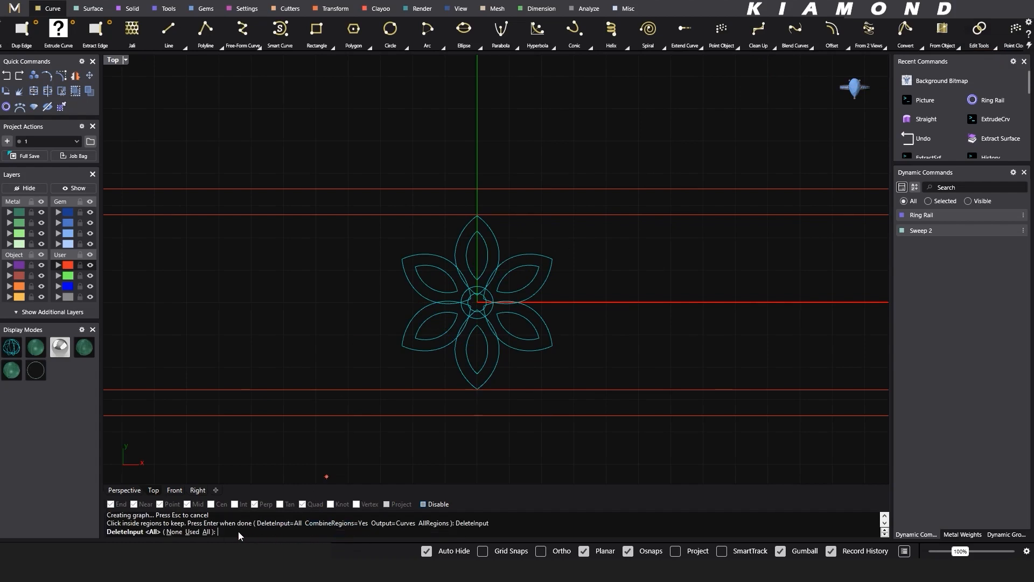
pyautogui.click(206, 532)
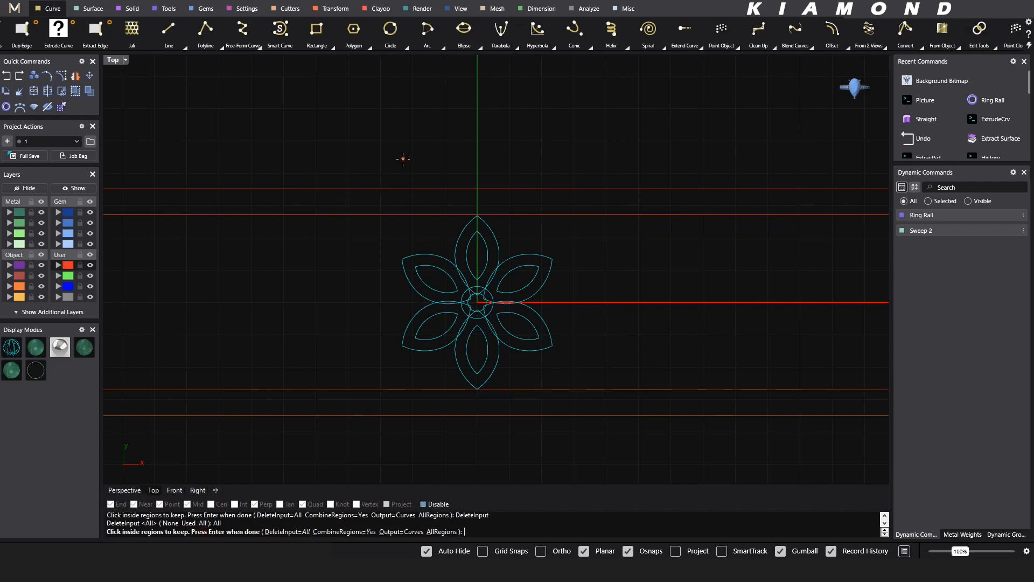
pyautogui.click(402, 159)
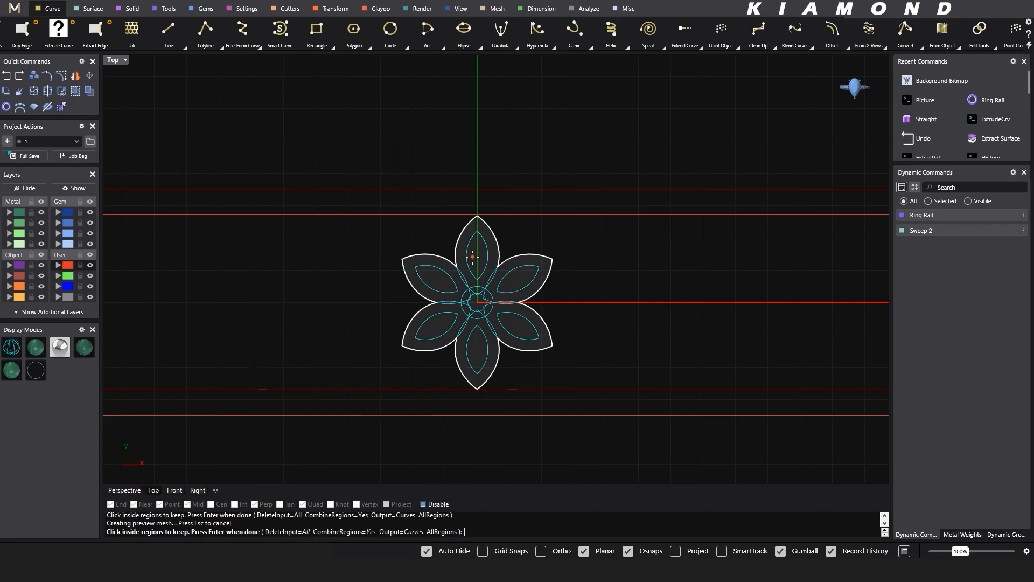
# - Pick the regions inside the six inner petal curves for the Curve Boolean
pyautogui.scroll(4, 472, 256)
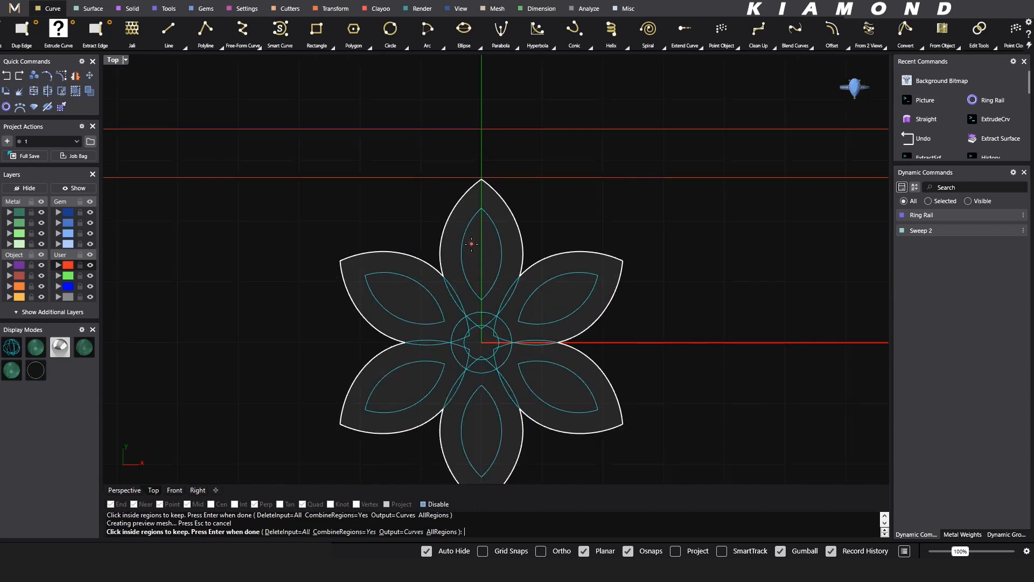
pyautogui.click(471, 244)
pyautogui.click(397, 295)
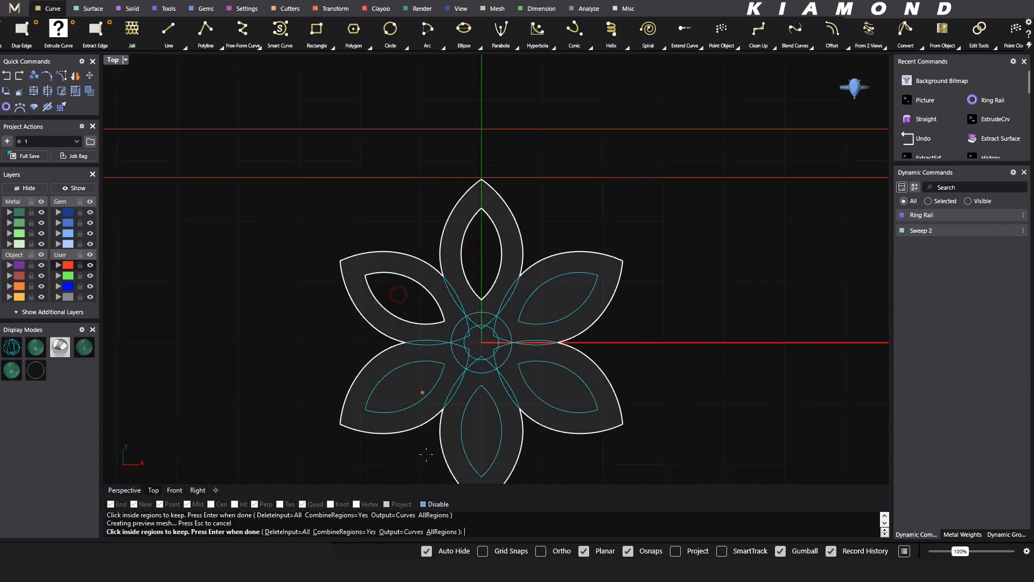
pyautogui.click(410, 377)
pyautogui.click(477, 417)
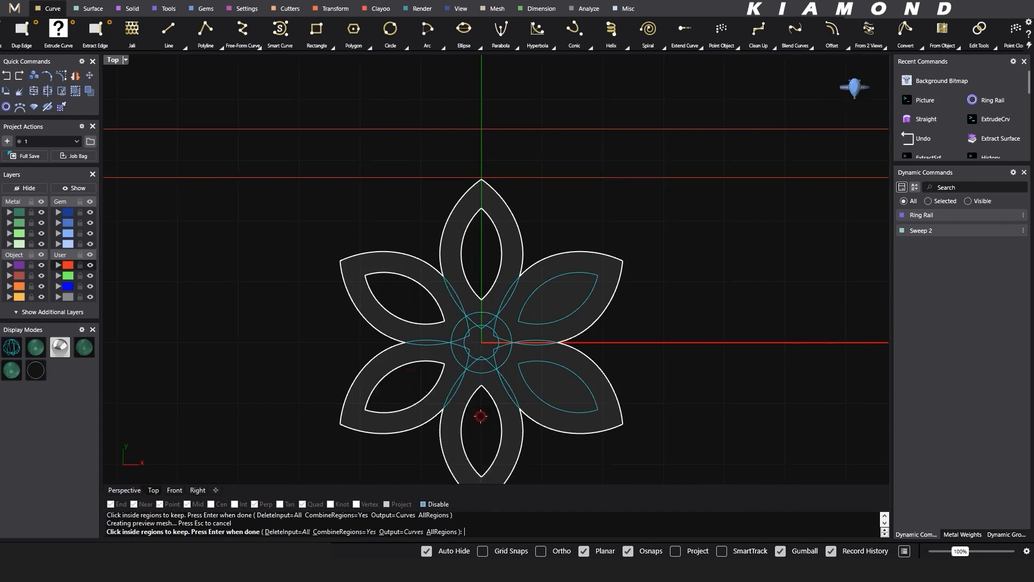
pyautogui.click(558, 387)
pyautogui.click(543, 300)
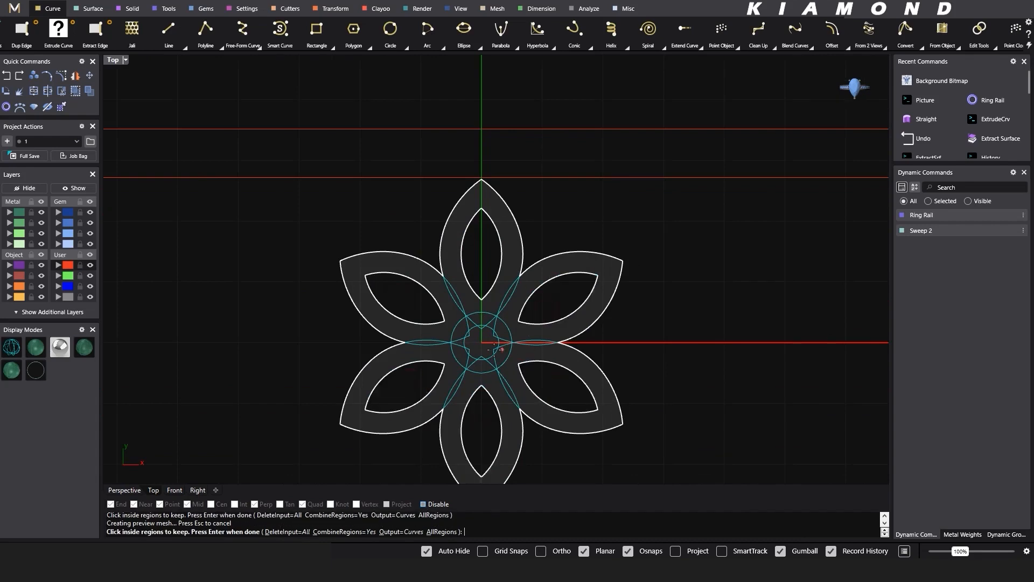
# - Pick the petal-tip slivers inside the small central circle and complete the Curve Boolean
pyautogui.scroll(5, 485, 339)
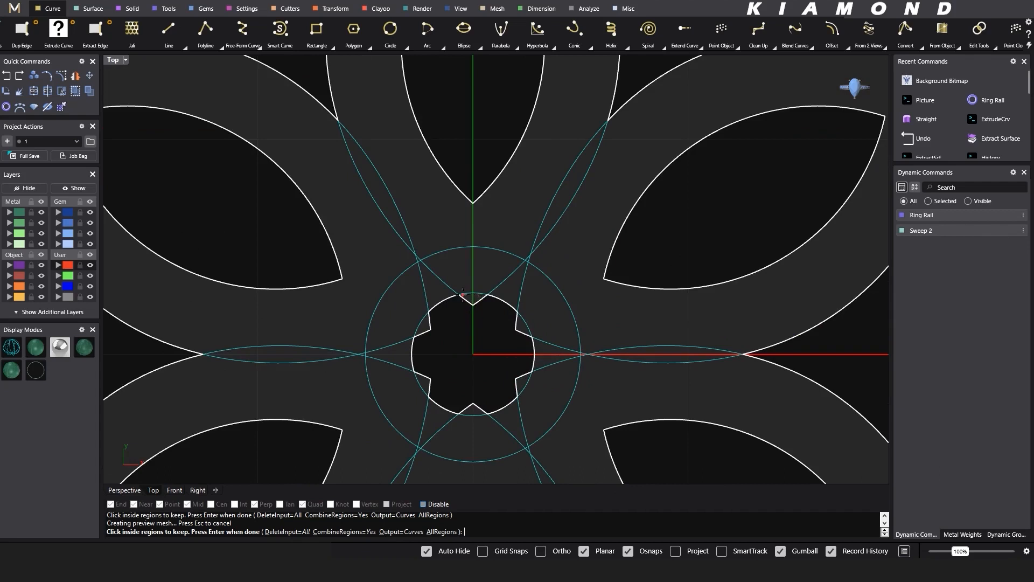
pyautogui.click(463, 296)
pyautogui.click(425, 320)
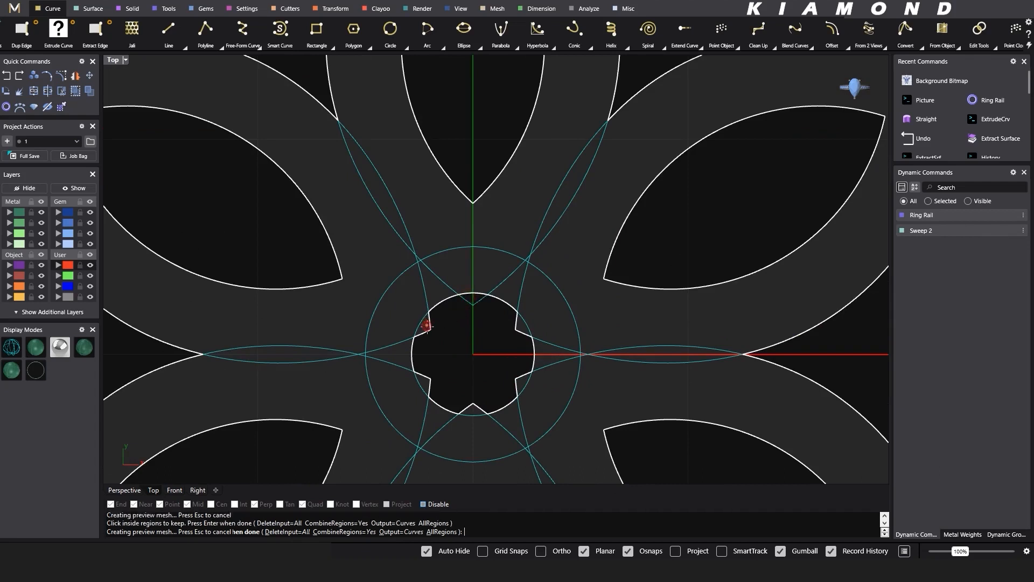
pyautogui.click(432, 385)
pyautogui.click(469, 407)
pyautogui.click(523, 382)
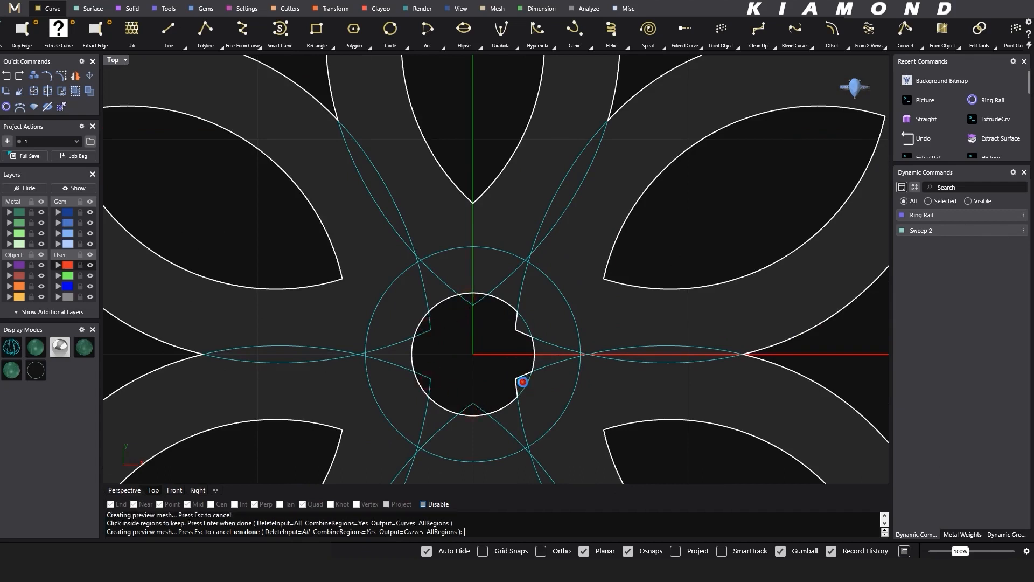
pyautogui.press('Return')
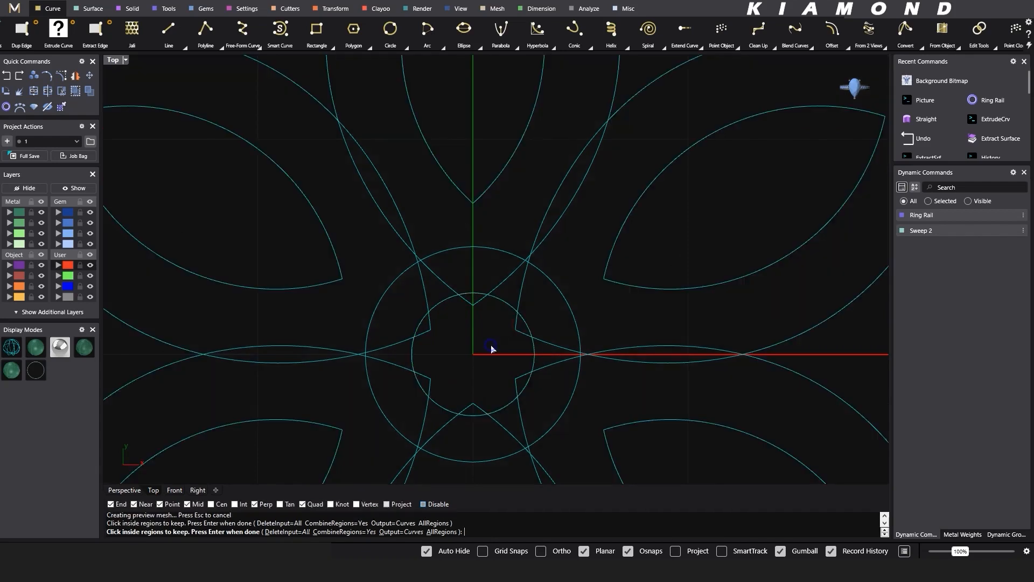
pyautogui.scroll(-5, 522, 324)
pyautogui.scroll(2, 568, 330)
pyautogui.scroll(-4, 567, 329)
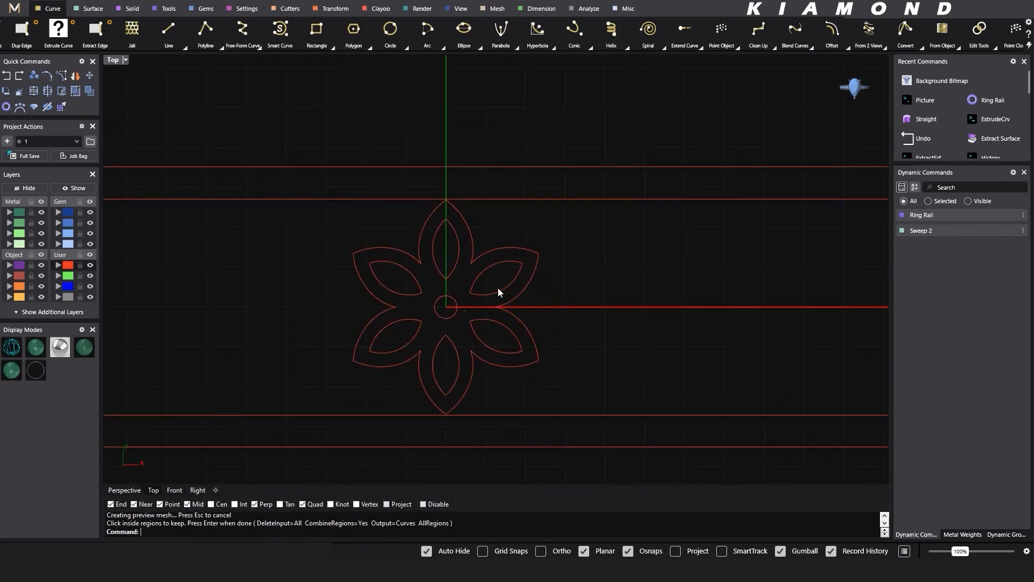
# - Undo the Curve Boolean and clear the selection
pyautogui.hotkey('ctrl', 'z')
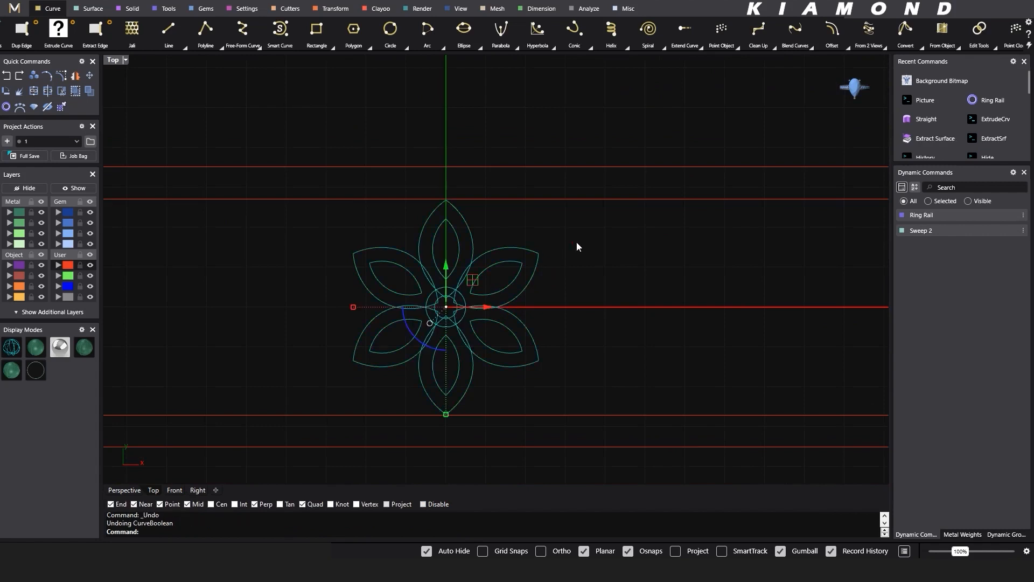
pyautogui.press('Escape')
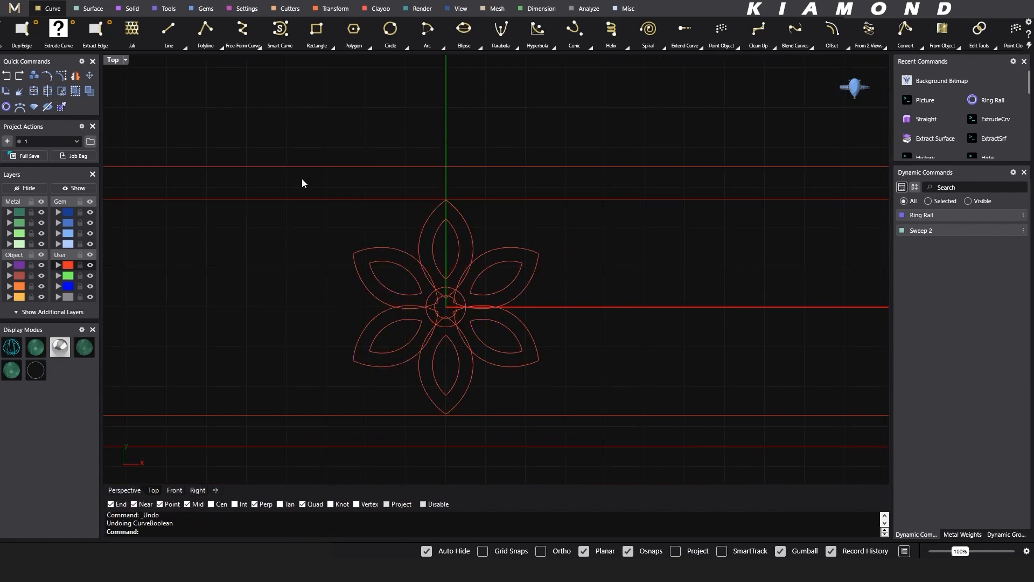
# - Using all flower curves as cutting objects, trim the six petal tips that protrude into the small central circle
pyautogui.moveTo(281, 122); pyautogui.dragTo(577, 440)
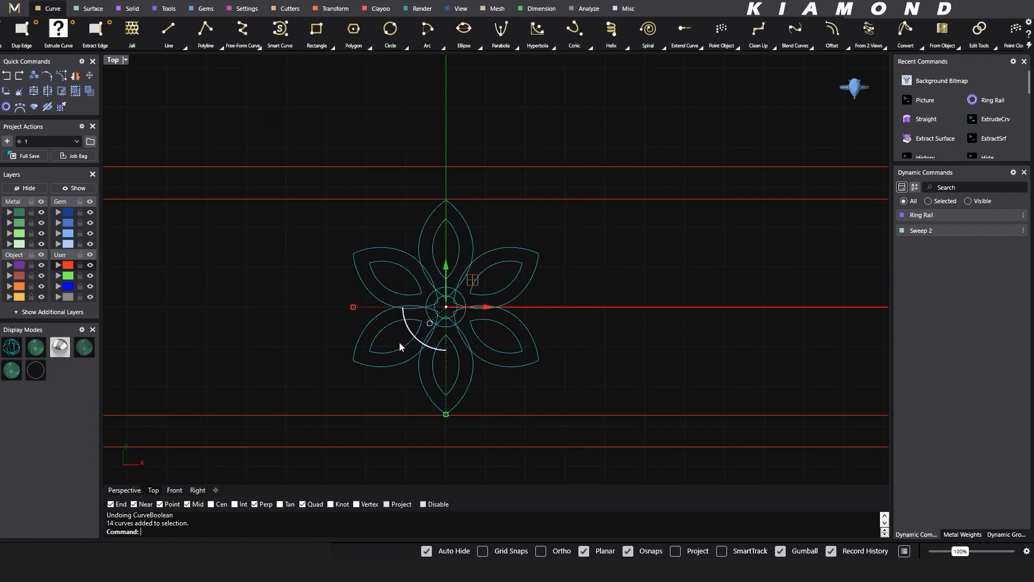
pyautogui.click(62, 93)
pyautogui.scroll(6, 453, 304)
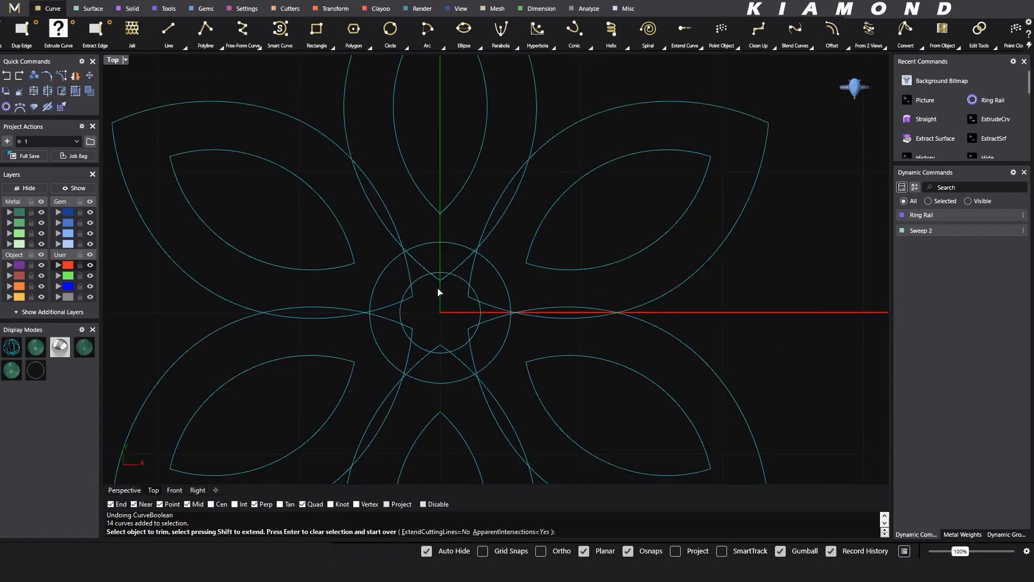
pyautogui.click(442, 281)
pyautogui.click(468, 299)
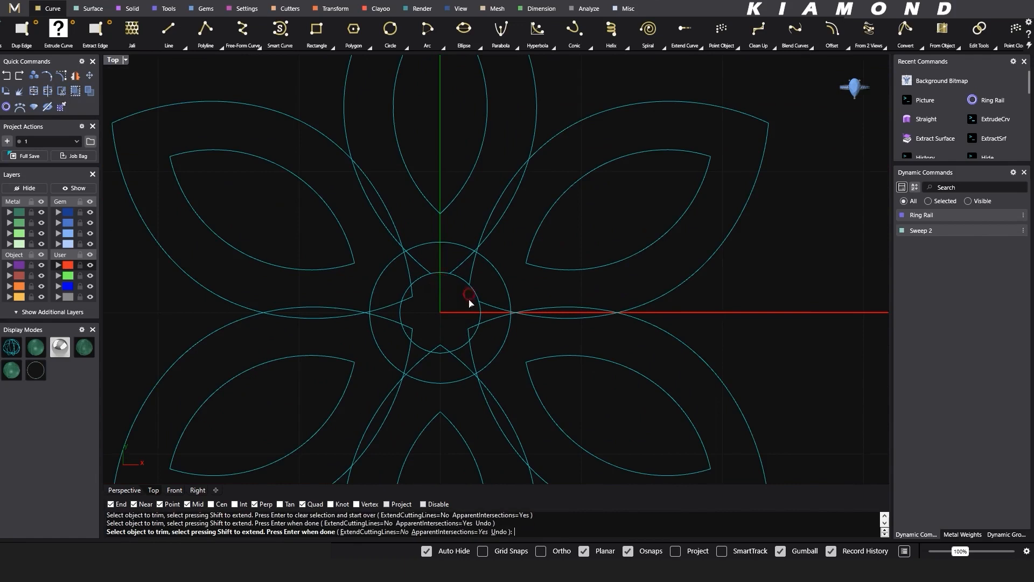
pyautogui.click(468, 328)
pyautogui.click(442, 345)
pyautogui.click(408, 327)
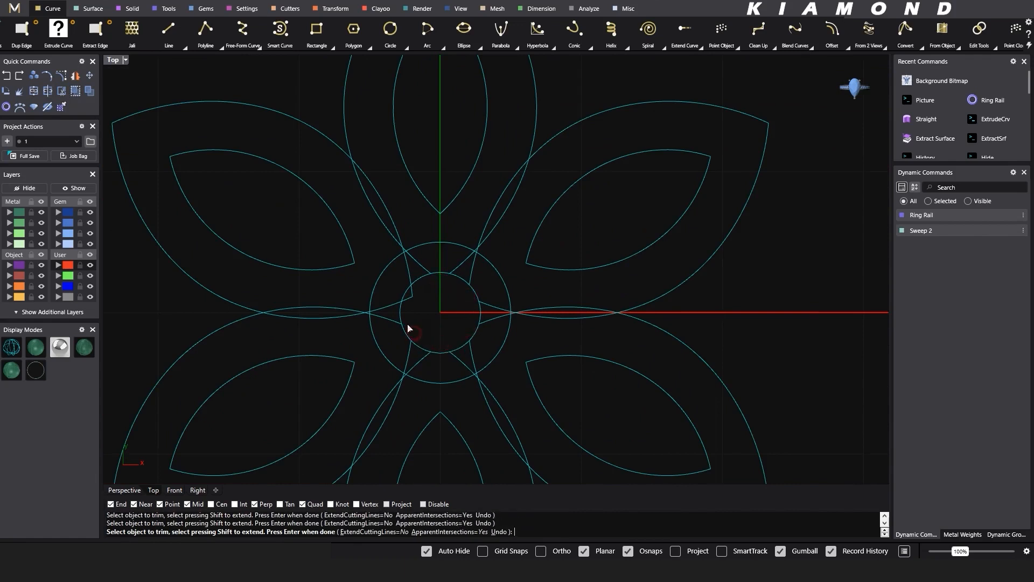
pyautogui.click(408, 298)
# - Trim away the larger central circle and the overlapping outer petal segments, keeping the small circle and the petals' outer contour
pyautogui.click(380, 194)
pyautogui.moveTo(530, 191); pyautogui.dragTo(365, 345)
pyautogui.moveTo(416, 347); pyautogui.dragTo(402, 312, button='right')
pyautogui.moveTo(434, 328); pyautogui.dragTo(373, 346)
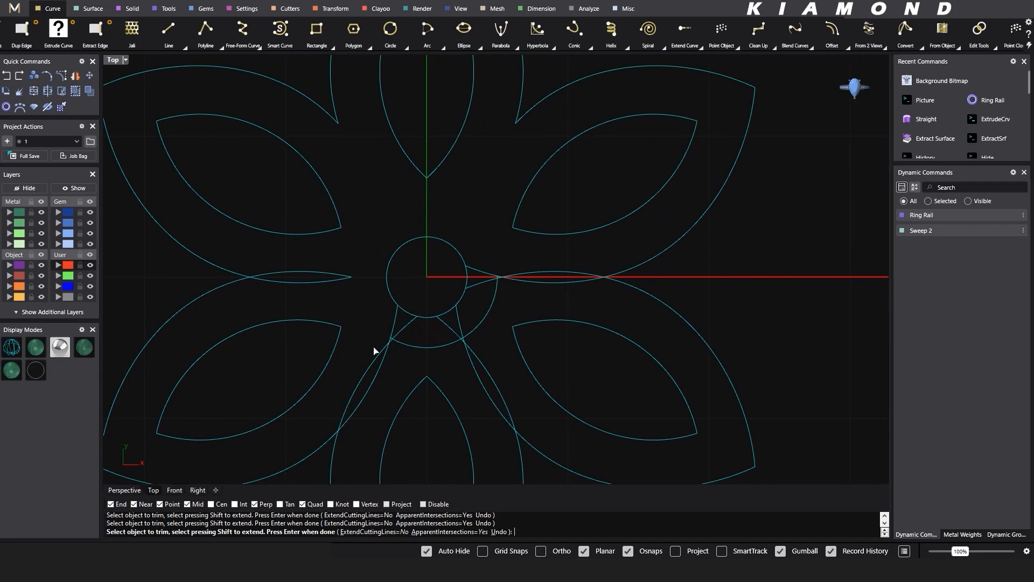
pyautogui.moveTo(476, 317); pyautogui.dragTo(454, 351)
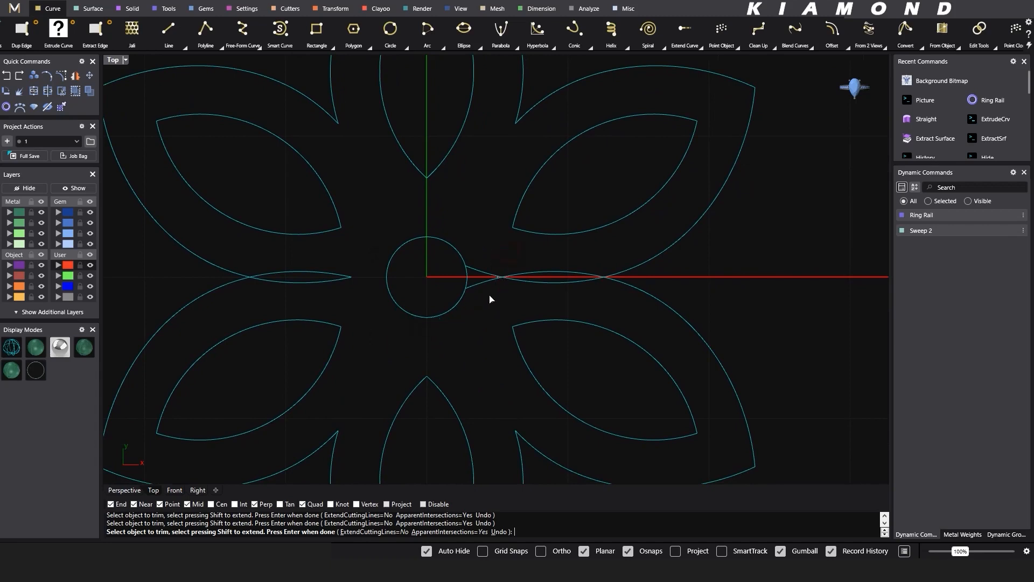
pyautogui.scroll(-3, 529, 272)
pyautogui.scroll(-1, 528, 272)
pyautogui.scroll(-1, 506, 274)
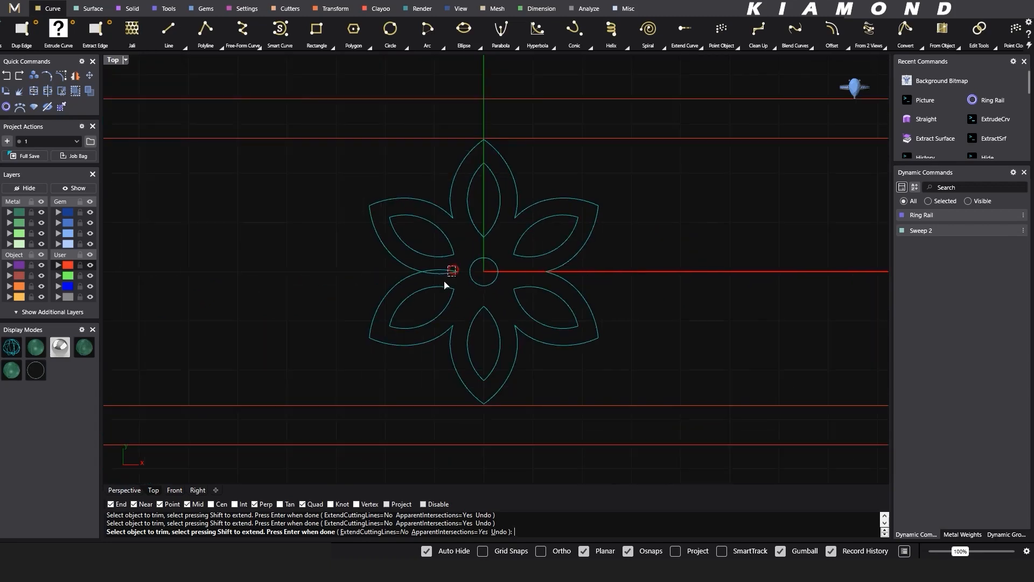
pyautogui.scroll(-1, 465, 263)
pyautogui.moveTo(487, 260); pyautogui.dragTo(454, 272, button='right')
pyautogui.rightClick(544, 282)
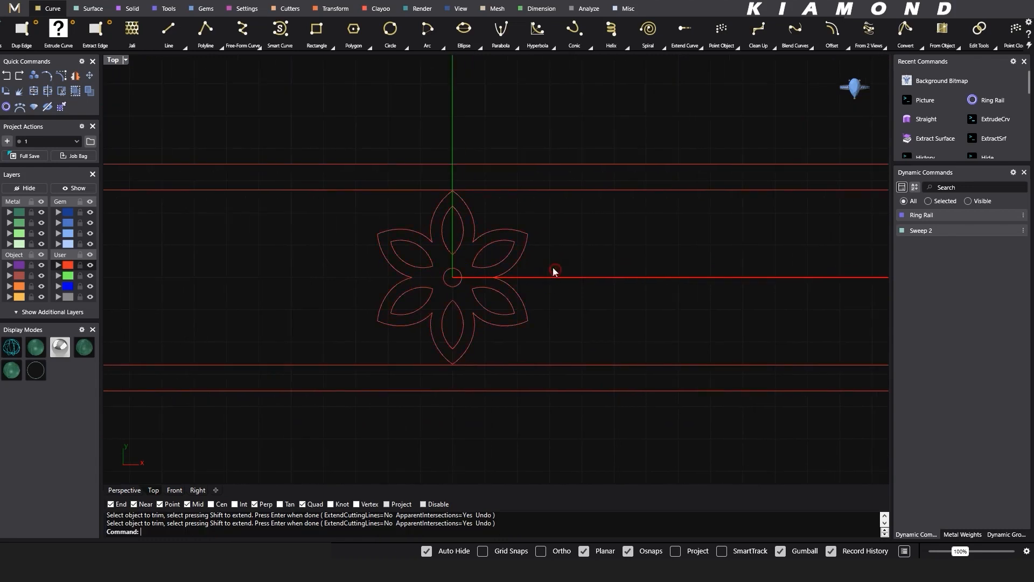
# - Join the trimmed outer petal segments into one closed flower outline
pyautogui.scroll(1, 484, 254)
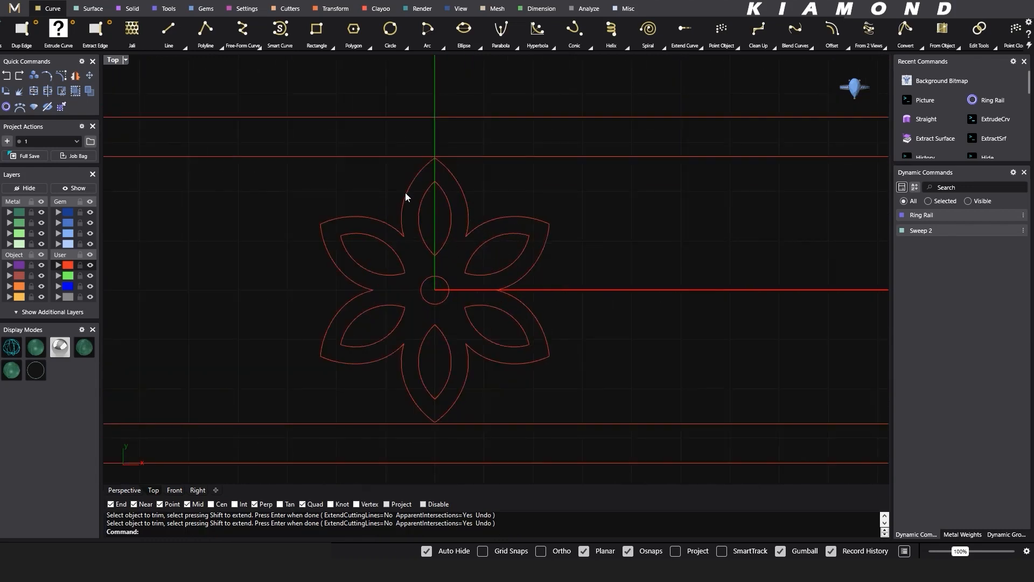
pyautogui.scroll(-1, 406, 247)
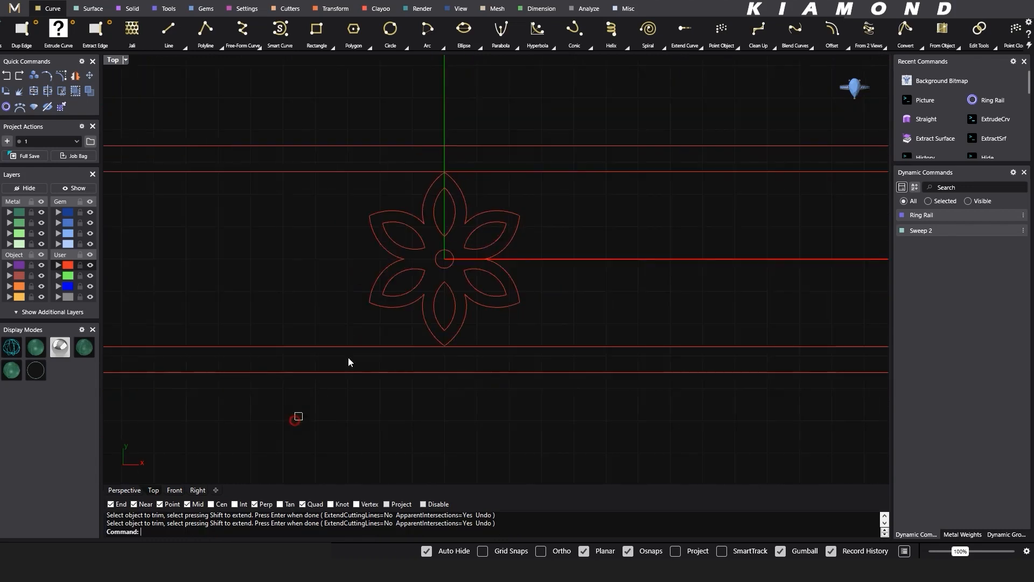
pyautogui.moveTo(294, 420); pyautogui.dragTo(596, 147)
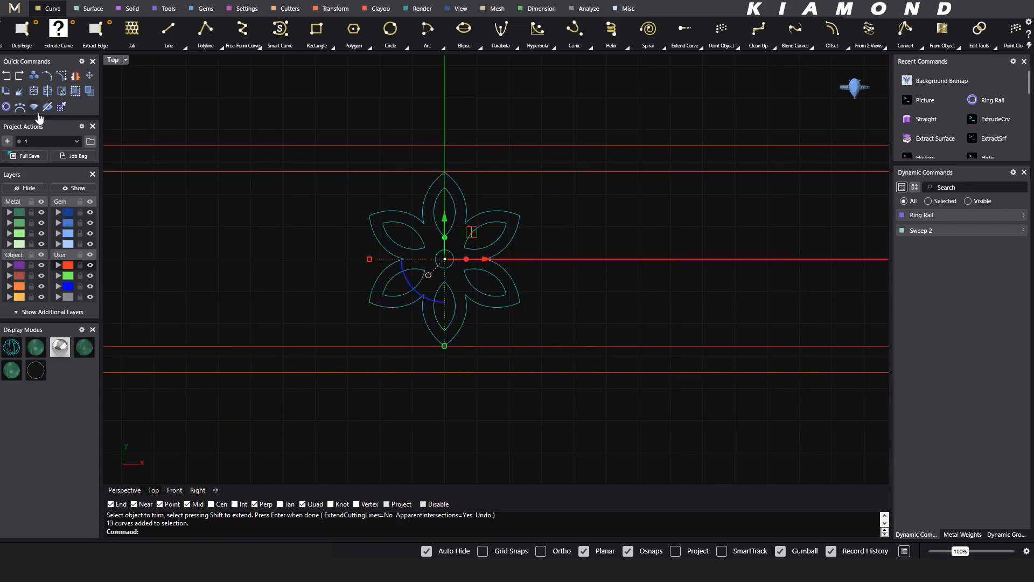
pyautogui.click(34, 92)
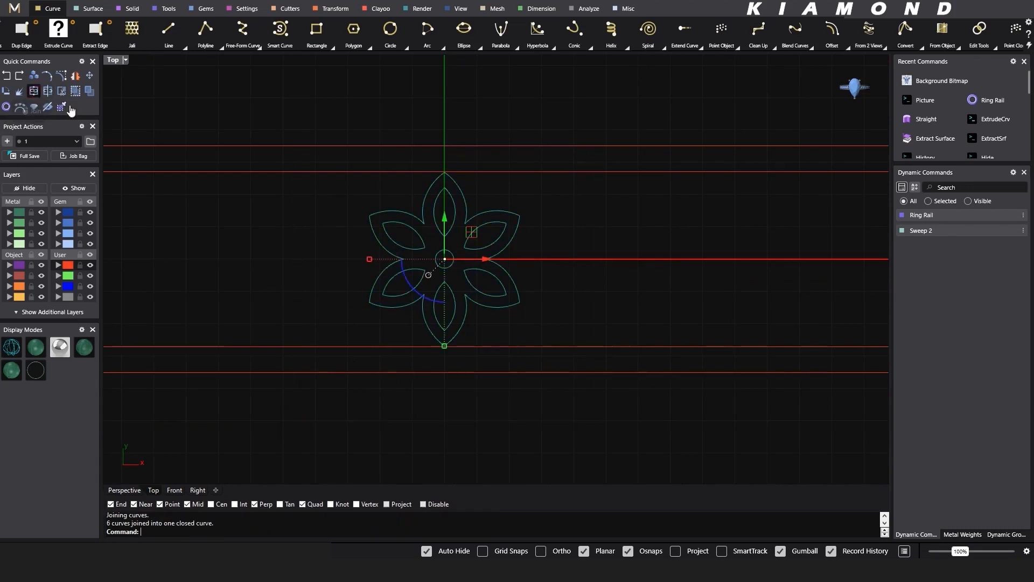
# - Check the flower shapes in the reference ring picture, return to the drawn flower and hide the grid
pyautogui.scroll(-5, 417, 233)
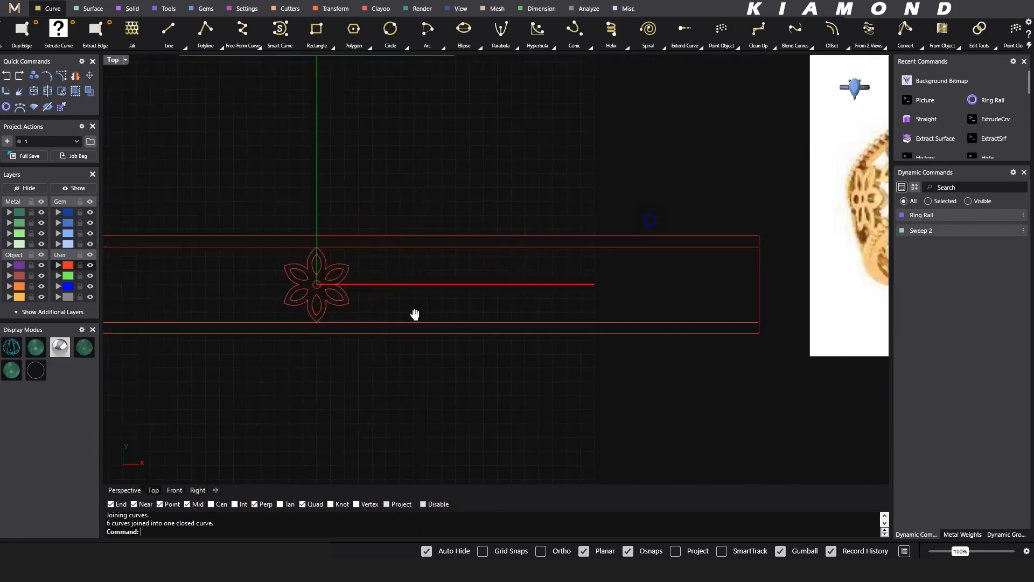
pyautogui.scroll(6, 635, 265)
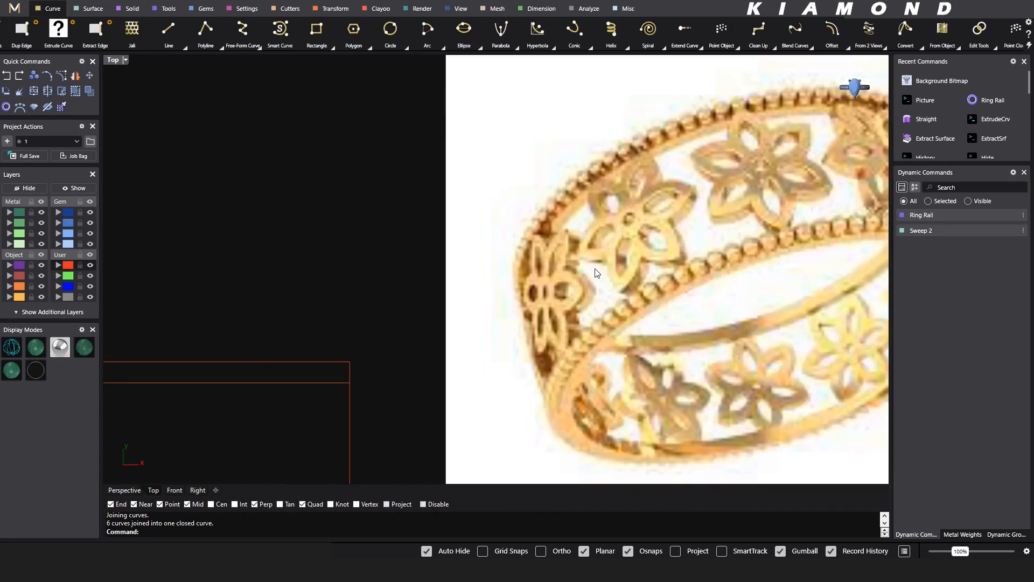
pyautogui.scroll(-8, 595, 269)
pyautogui.moveTo(389, 305); pyautogui.dragTo(657, 250, button='right')
pyautogui.scroll(8, 480, 279)
pyautogui.press('F7')
# - Try to fillet all corners of the closed outer flower outline with a radius of 0.15, and undo it
pyautogui.moveTo(414, 271); pyautogui.dragTo(372, 292)
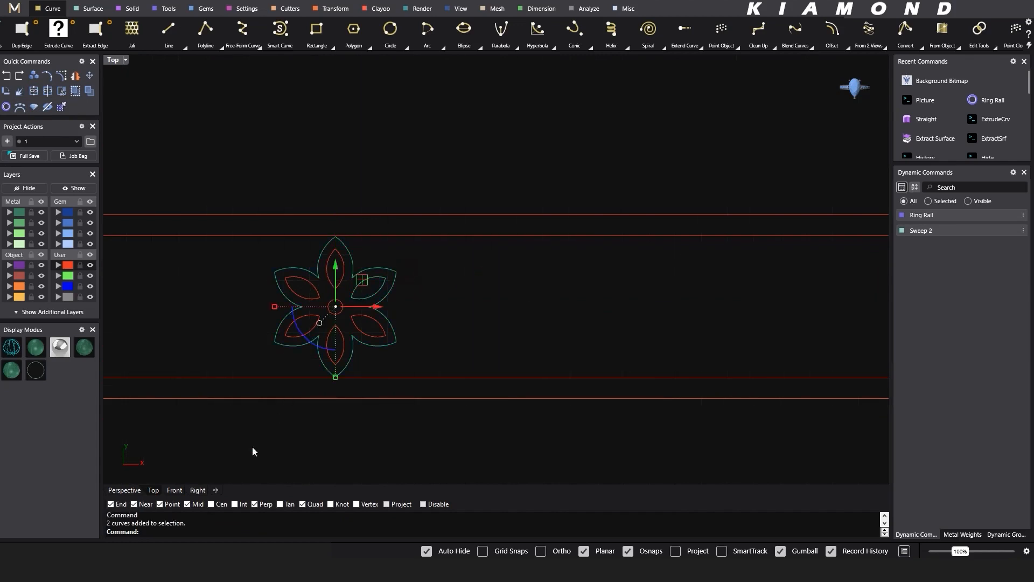
pyautogui.keyDown('shift'); pyautogui.click(308, 345); pyautogui.keyUp('shift')
pyautogui.click(763, 51)
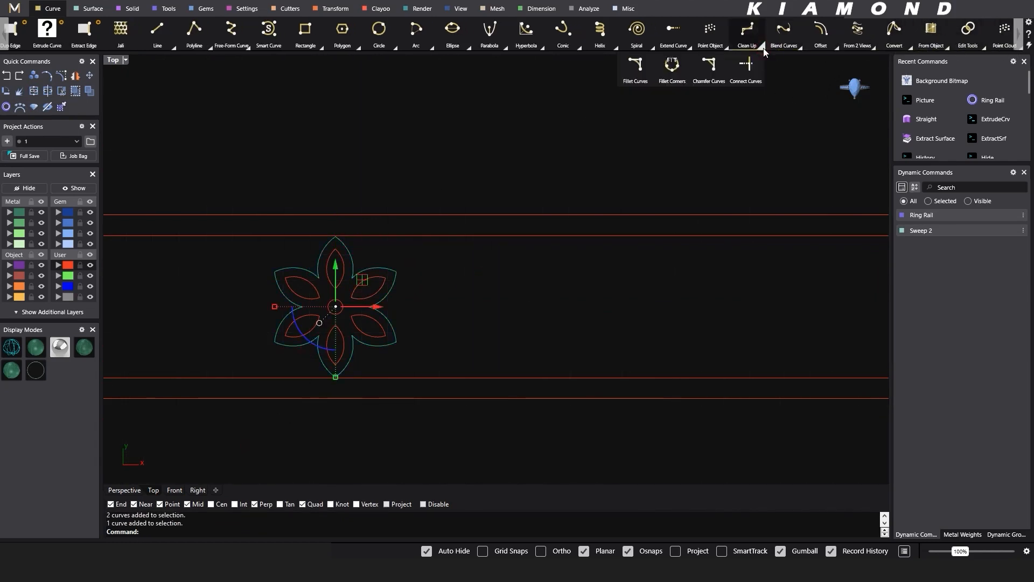
pyautogui.click(672, 66)
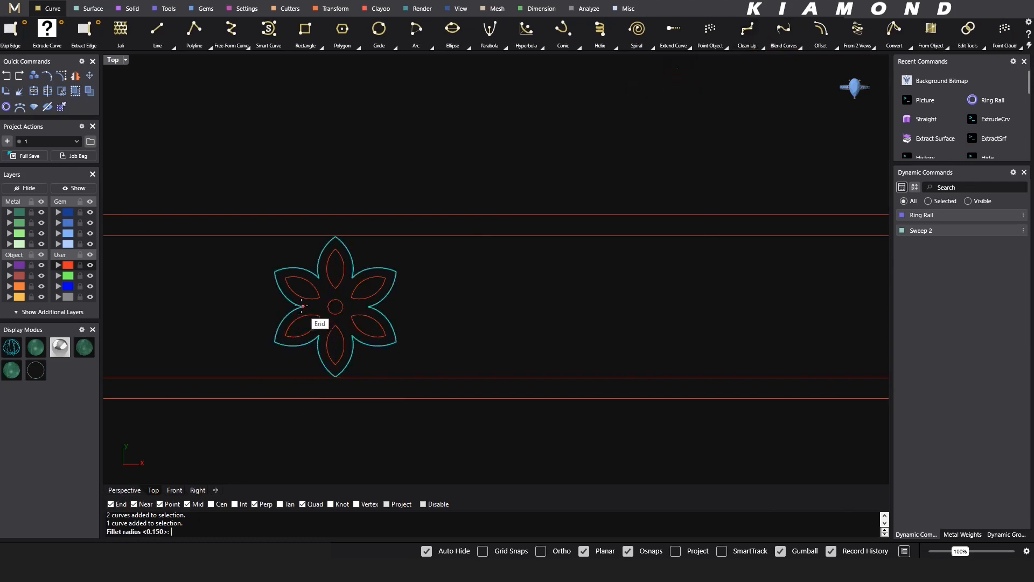
pyautogui.scroll(5, 299, 307)
pyautogui.moveTo(265, 305); pyautogui.dragTo(399, 292, button='right')
pyautogui.press('Return')
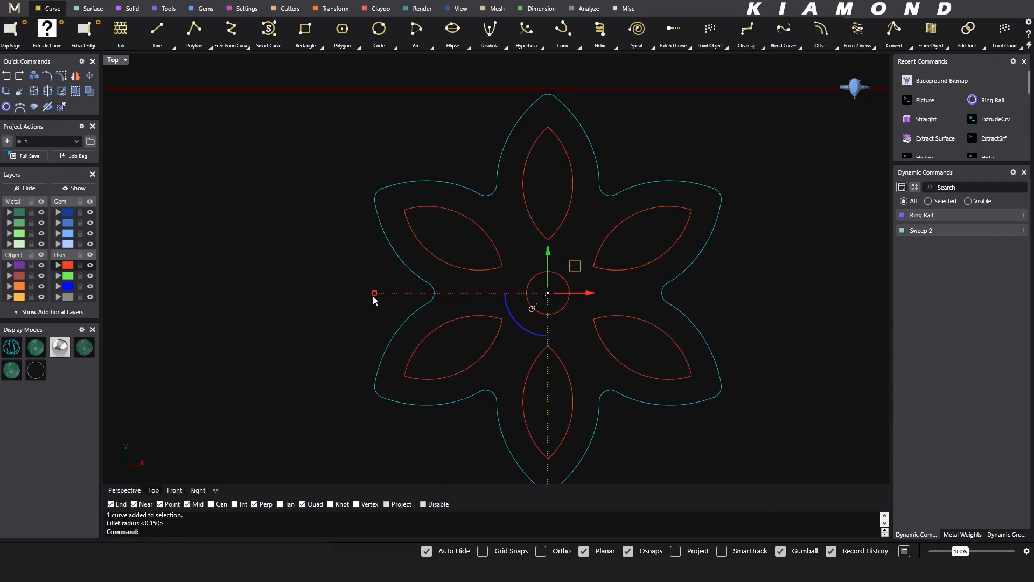
pyautogui.hotkey('ctrl', 'z')
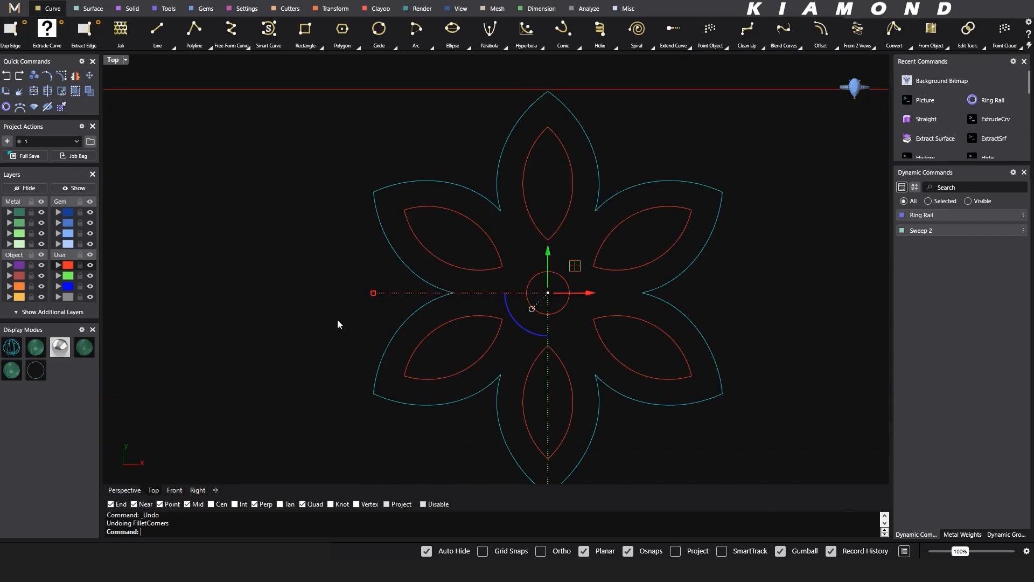
# - Fillet all corners of the closed outer flower outline with a radius of 0.1
pyautogui.press('Return')
pyautogui.write('0.')
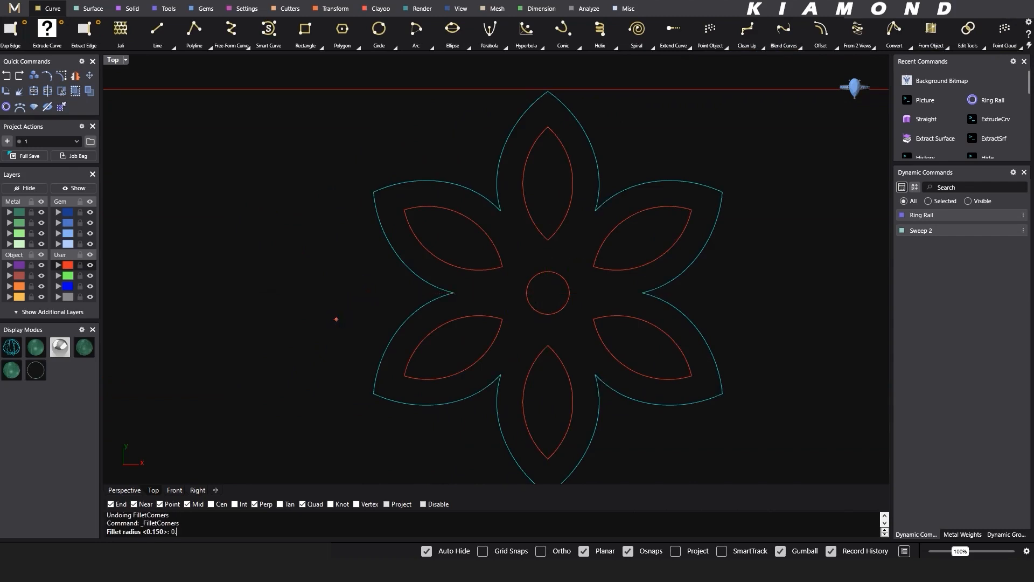
pyautogui.write('1')
pyautogui.press('Return')
pyautogui.click(316, 292)
# - Assign all eight curves of the flower to the green layer User 02
pyautogui.scroll(-6, 367, 283)
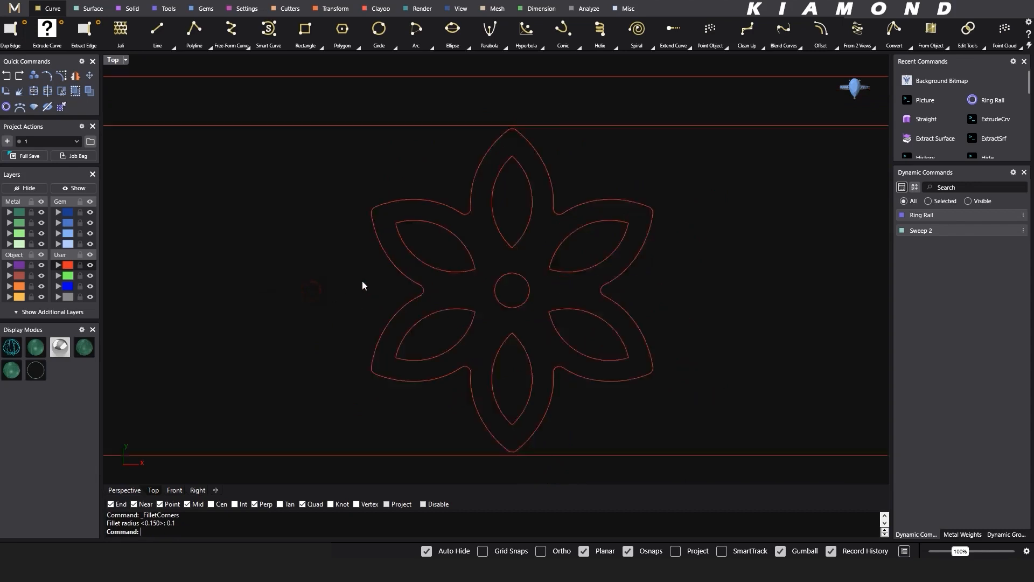
pyautogui.scroll(-2, 461, 256)
pyautogui.moveTo(392, 295); pyautogui.dragTo(466, 282, button='right')
pyautogui.scroll(-3, 482, 264)
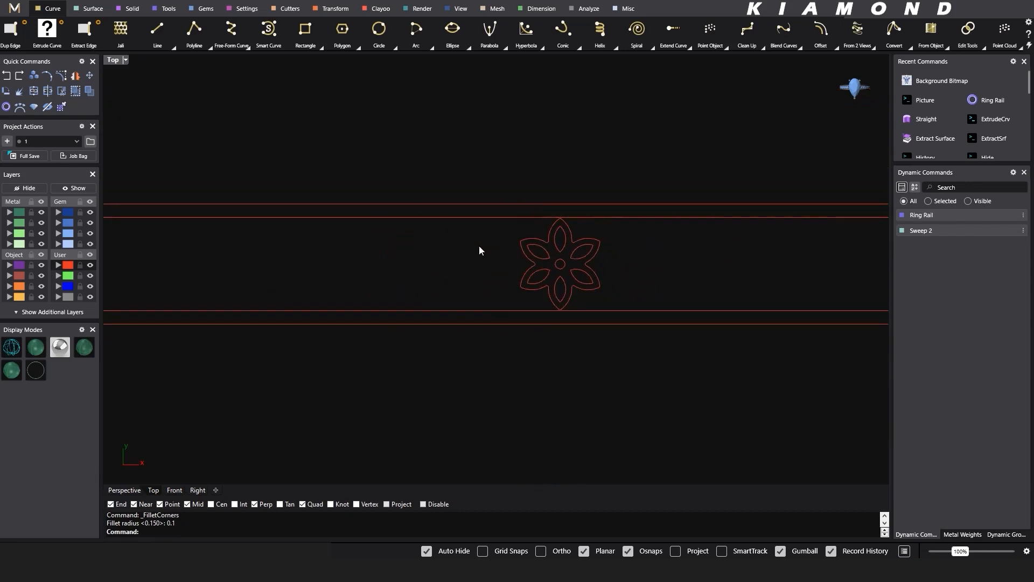
pyautogui.scroll(-8, 478, 180)
pyautogui.moveTo(446, 201); pyautogui.dragTo(499, 237, button='right')
pyautogui.moveTo(660, 238); pyautogui.dragTo(593, 238, button='right')
pyautogui.moveTo(431, 213); pyautogui.dragTo(555, 301)
pyautogui.click(66, 264)
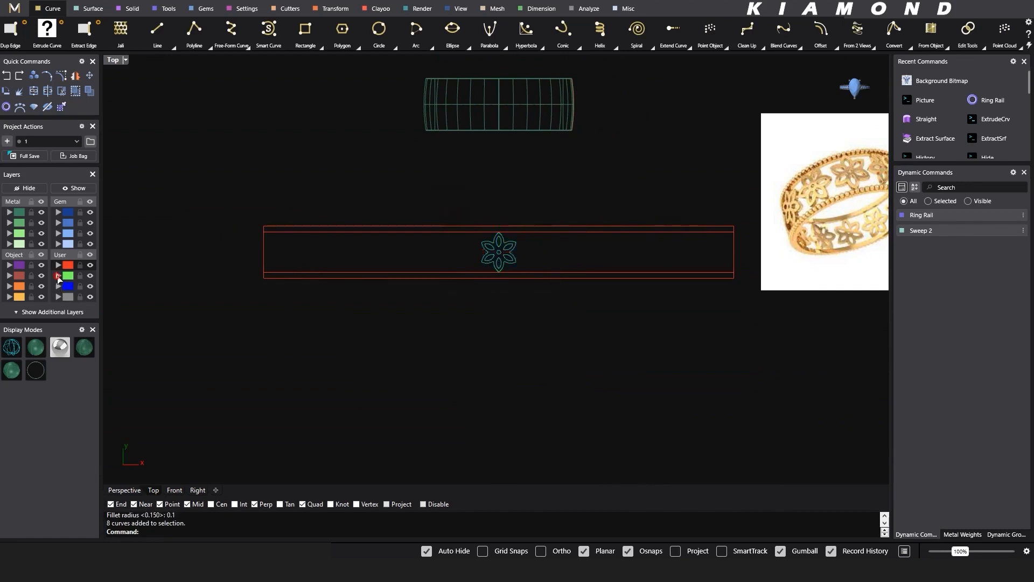
# - Move the complete flower horizontally to the left end of the flattened band outline, just inside its edge
pyautogui.scroll(2, 479, 270)
pyautogui.moveTo(551, 331); pyautogui.dragTo(607, 330, button='right')
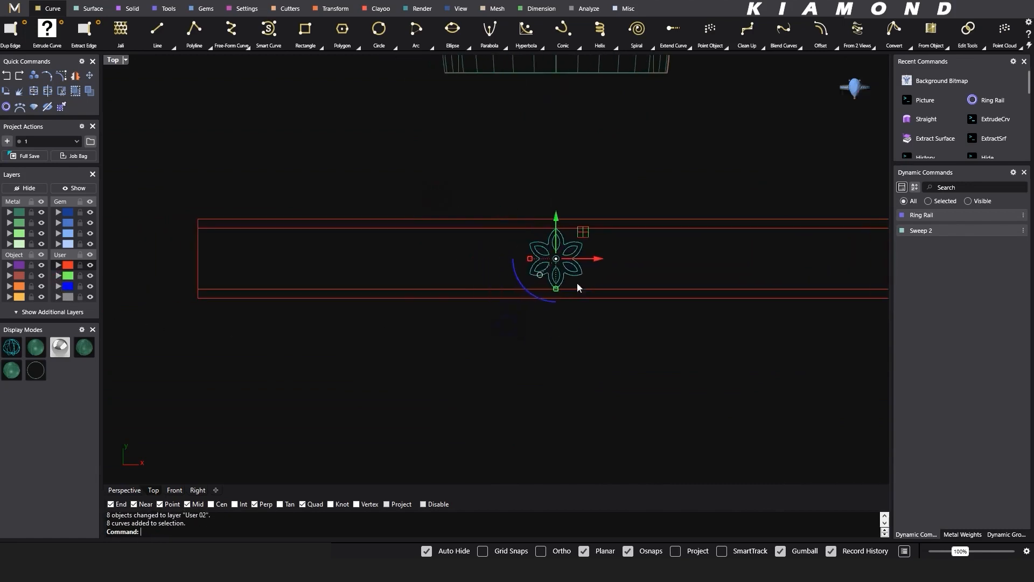
pyautogui.moveTo(596, 261); pyautogui.dragTo(267, 294)
pyautogui.scroll(6, 233, 241)
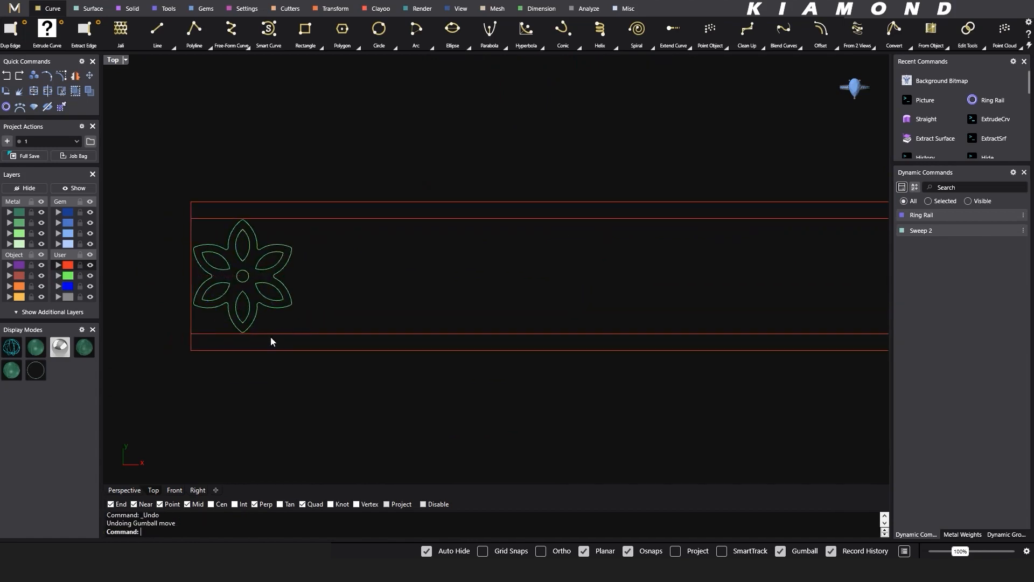
# - Create a linear array of 12 flowers along the band outline, spaced about 5.34 mm from its lower left corner
pyautogui.moveTo(151, 404); pyautogui.dragTo(342, 169)
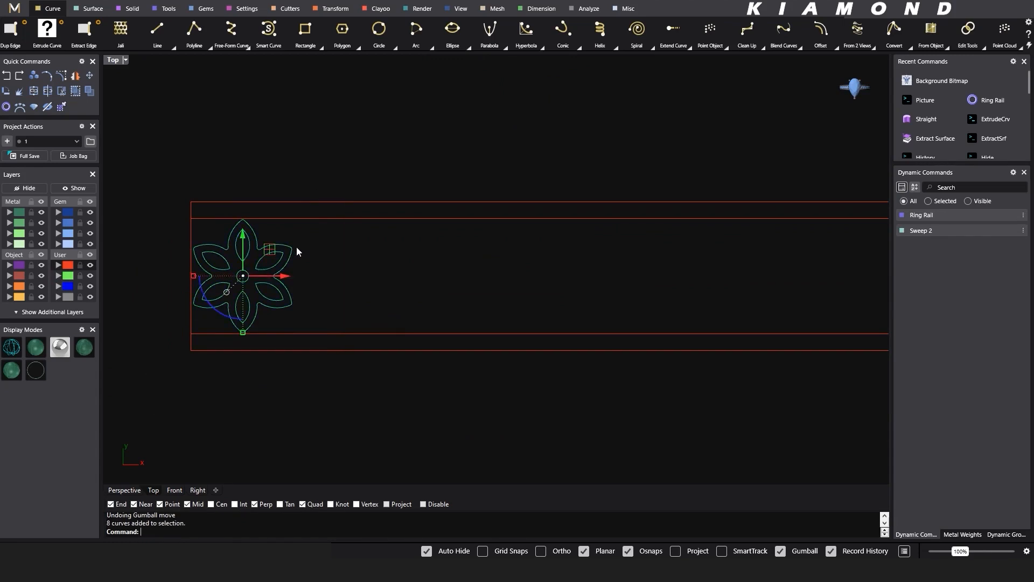
pyautogui.click(326, 9)
pyautogui.click(465, 49)
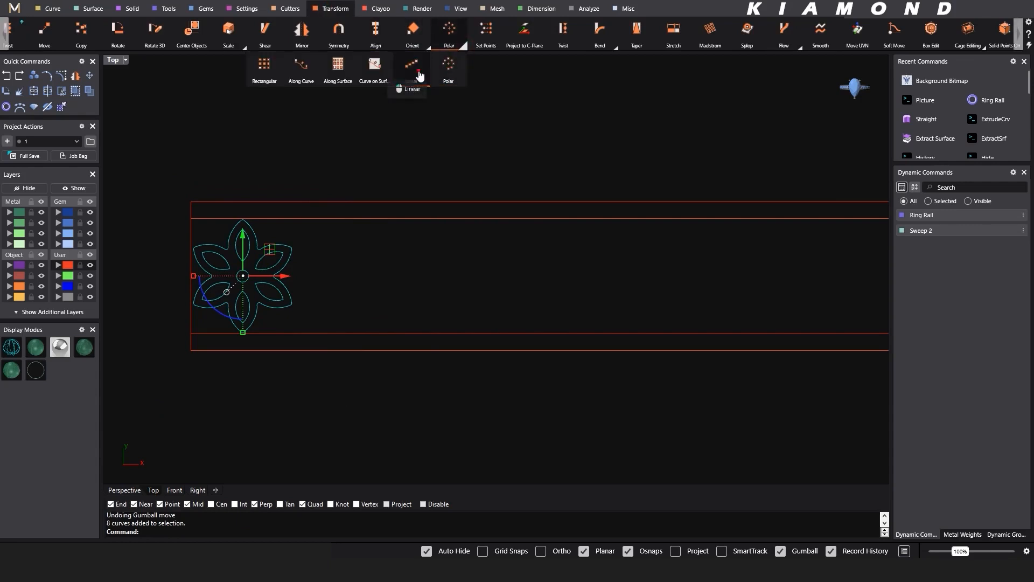
pyautogui.click(420, 76)
pyautogui.scroll(-2, 279, 257)
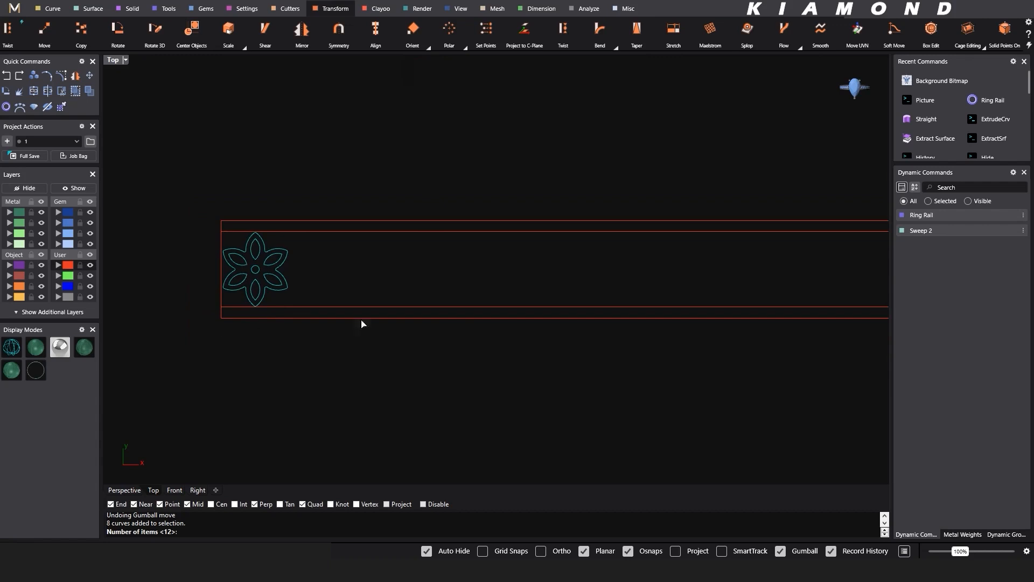
pyautogui.moveTo(388, 321); pyautogui.dragTo(356, 323, button='right')
pyautogui.write('12')
pyautogui.press('Return')
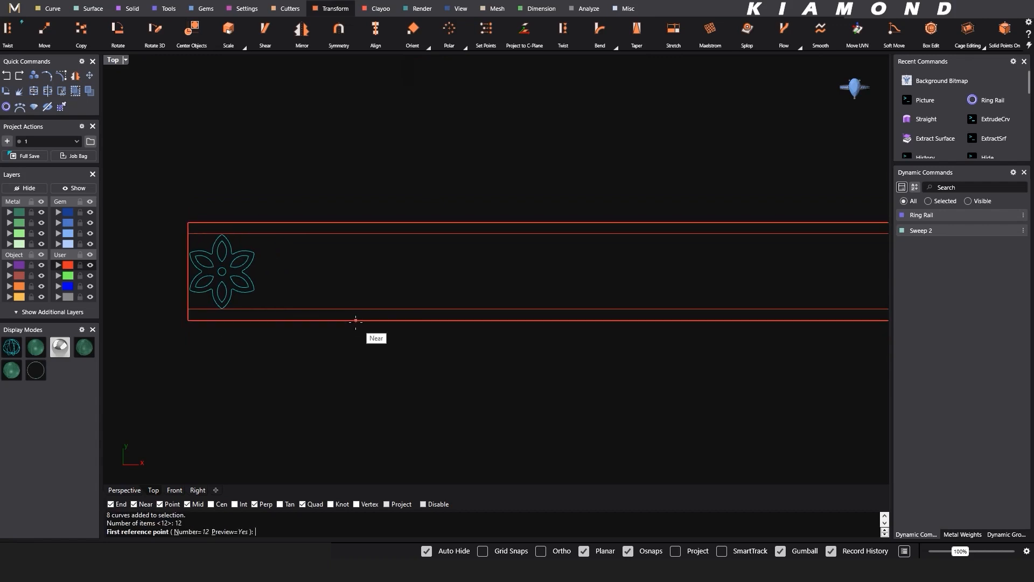
pyautogui.click(188, 321)
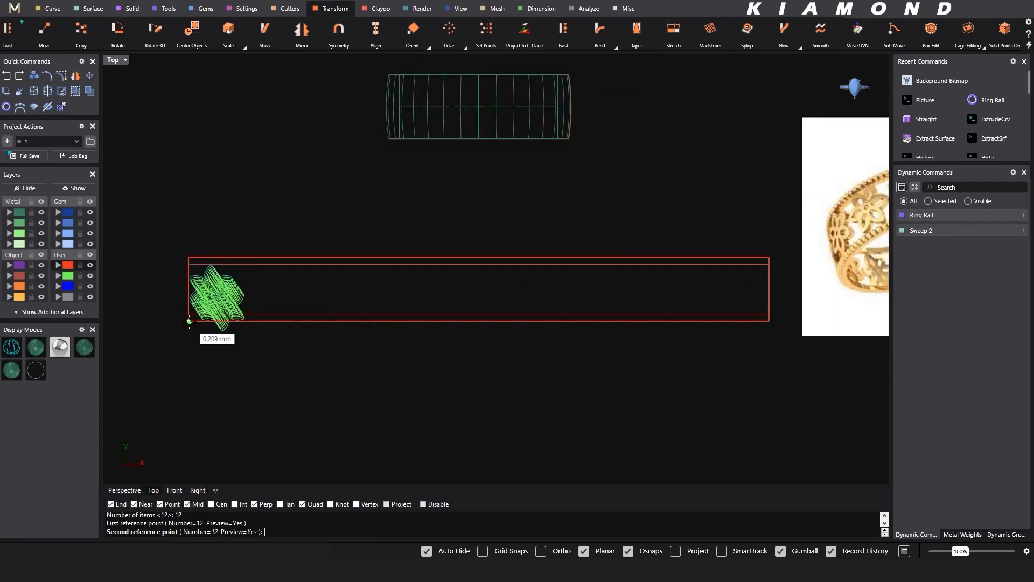
pyautogui.moveTo(236, 321); pyautogui.dragTo(173, 323, button='right')
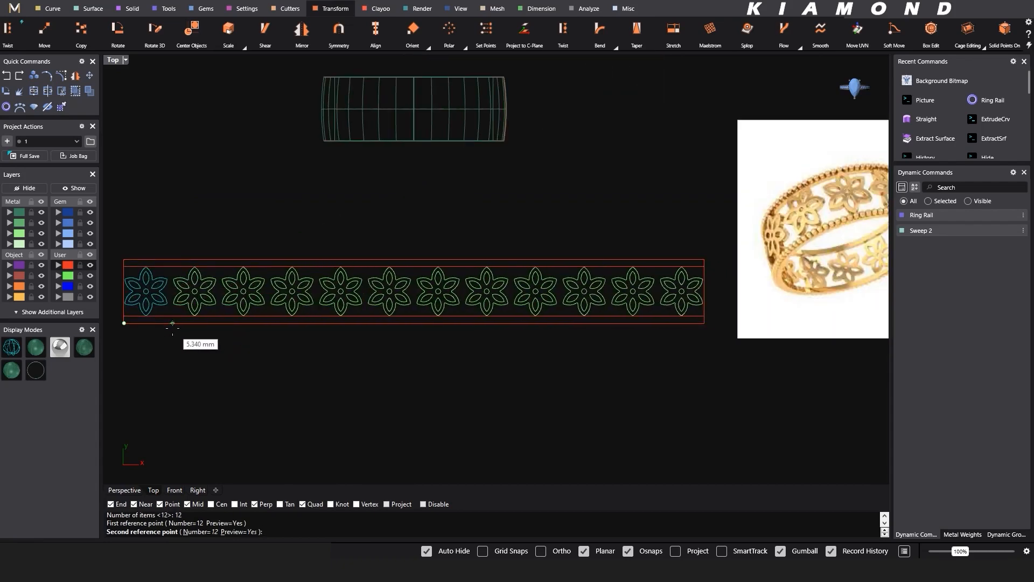
pyautogui.click(172, 323)
# - Examine the spacing and fit of the arrayed flowers along the band outline from end to end
pyautogui.scroll(-1, 189, 293)
pyautogui.scroll(3, 189, 291)
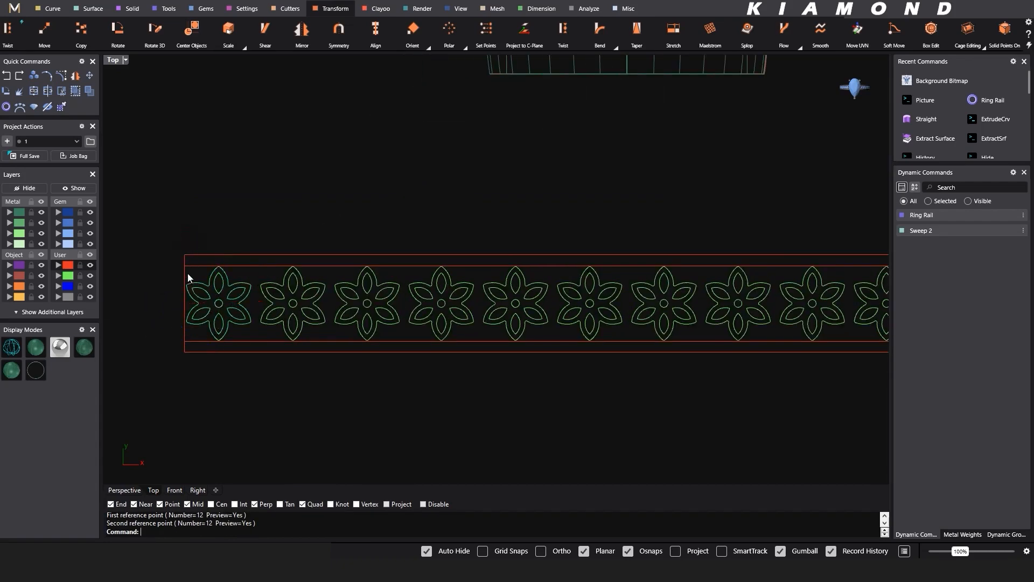
pyautogui.scroll(-2, 188, 277)
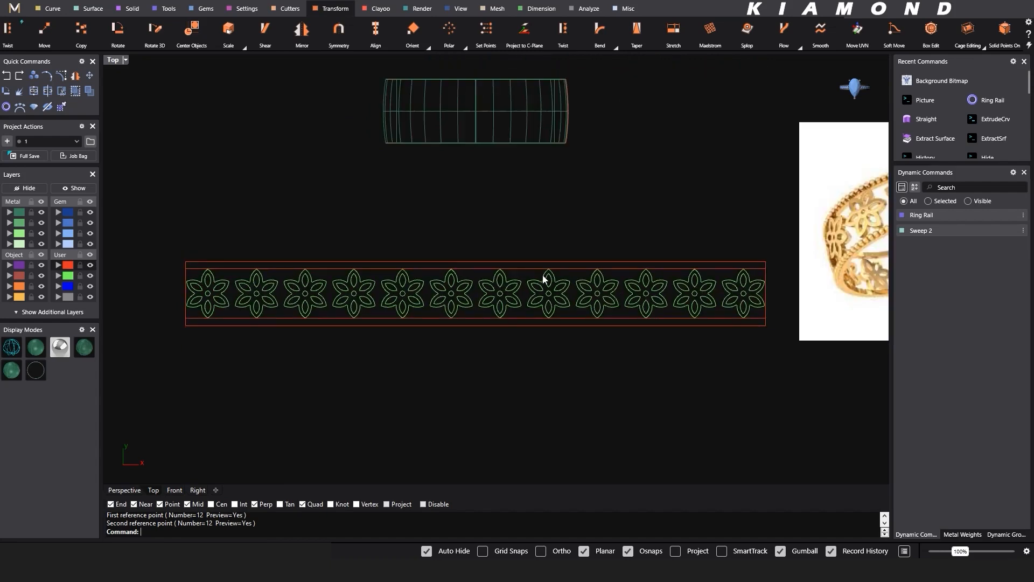
pyautogui.scroll(1, 758, 281)
pyautogui.scroll(-2, 761, 293)
pyautogui.scroll(2, 430, 282)
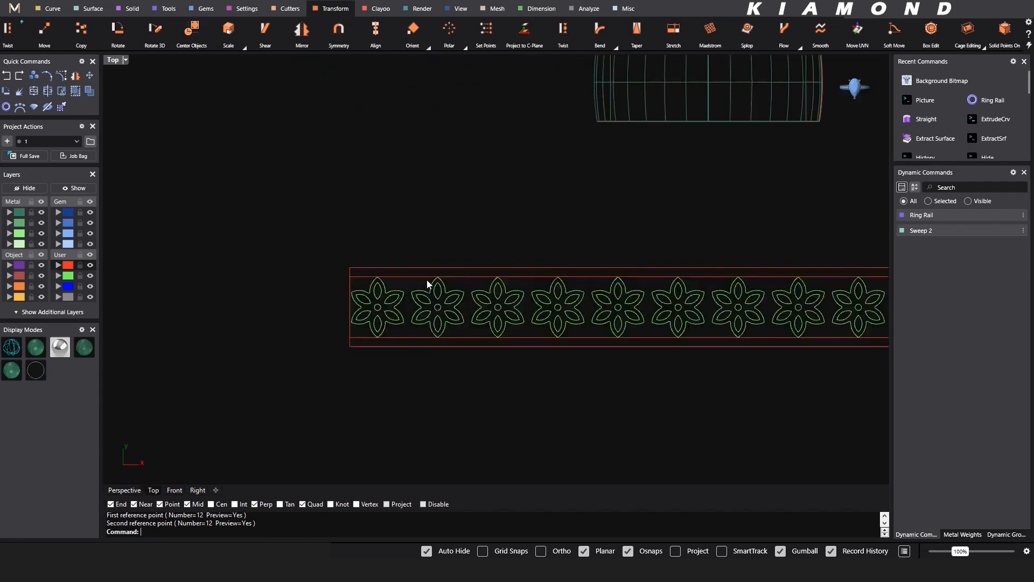
pyautogui.scroll(2, 401, 280)
pyautogui.scroll(-2, 230, 272)
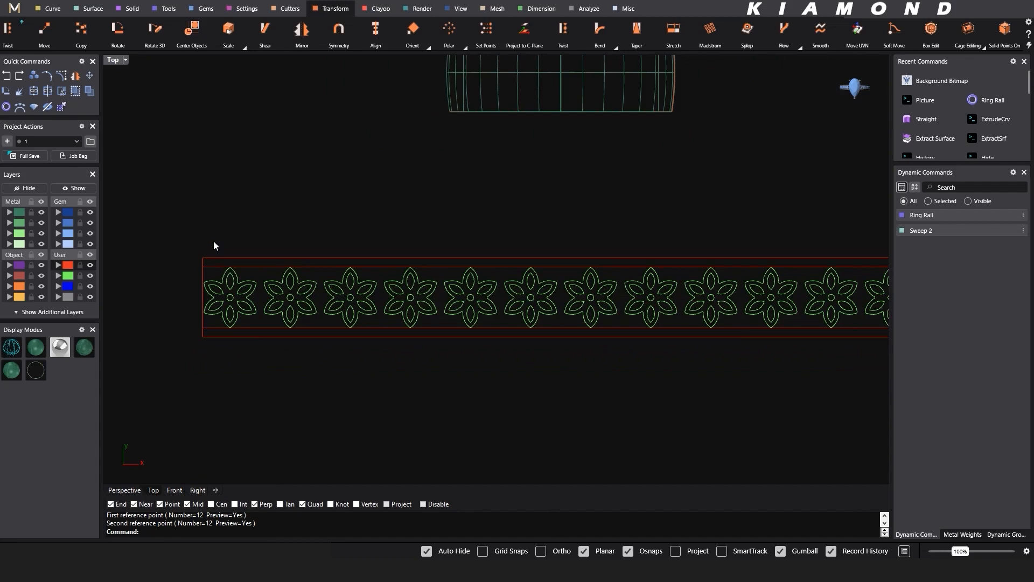
# - Rotate the second and fourth flowers in the row about their centres so two petals point along the band
pyautogui.moveTo(242, 221); pyautogui.dragTo(319, 370)
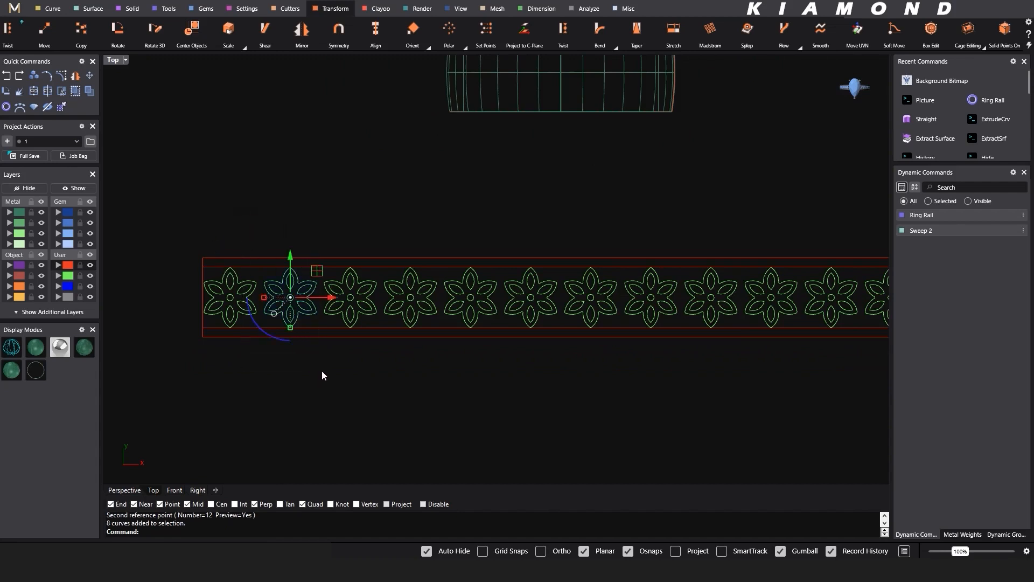
pyautogui.click(278, 338)
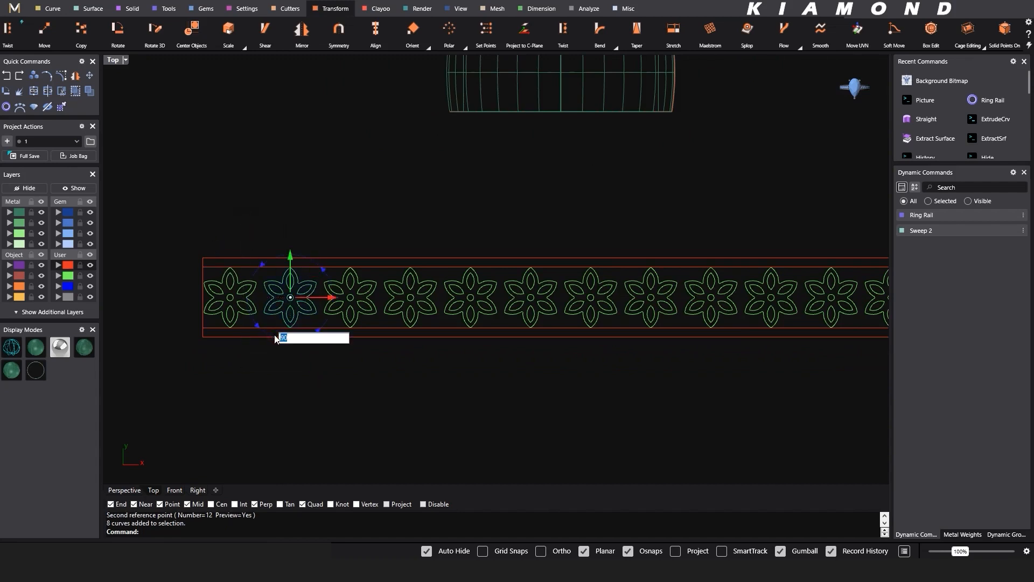
pyautogui.press('Return')
pyautogui.press('Escape')
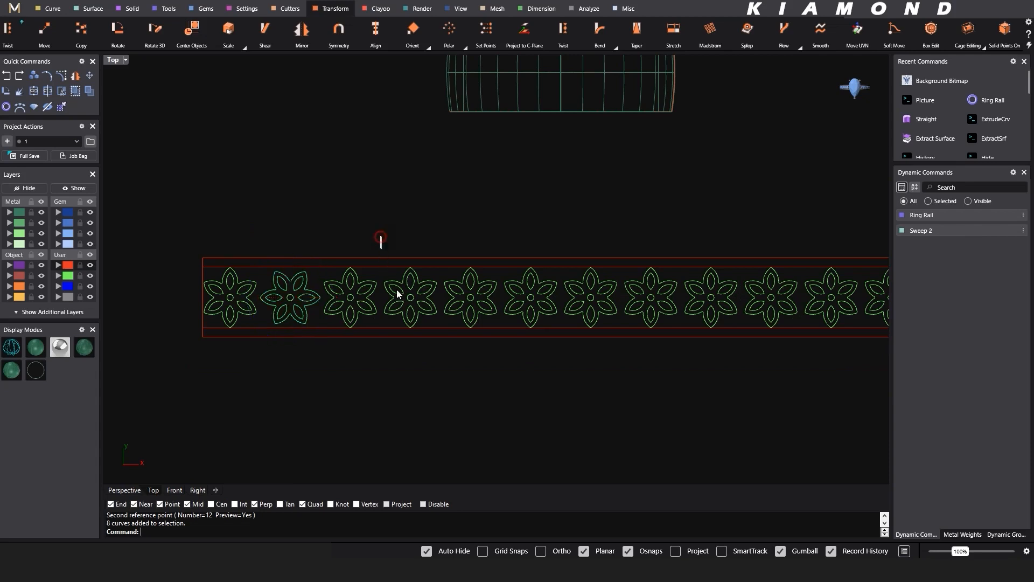
pyautogui.moveTo(381, 237); pyautogui.dragTo(438, 351)
pyautogui.click(387, 336)
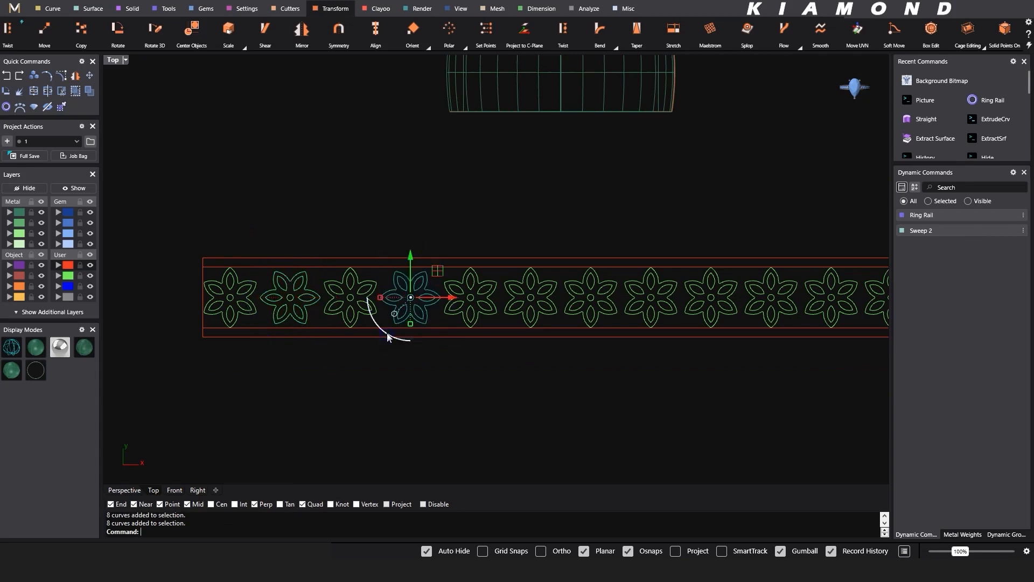
# - Rotate the sixth and eighth flowers in the row in place so two petals of each point along the band
pyautogui.moveTo(500, 241); pyautogui.dragTo(585, 360)
pyautogui.press('Return')
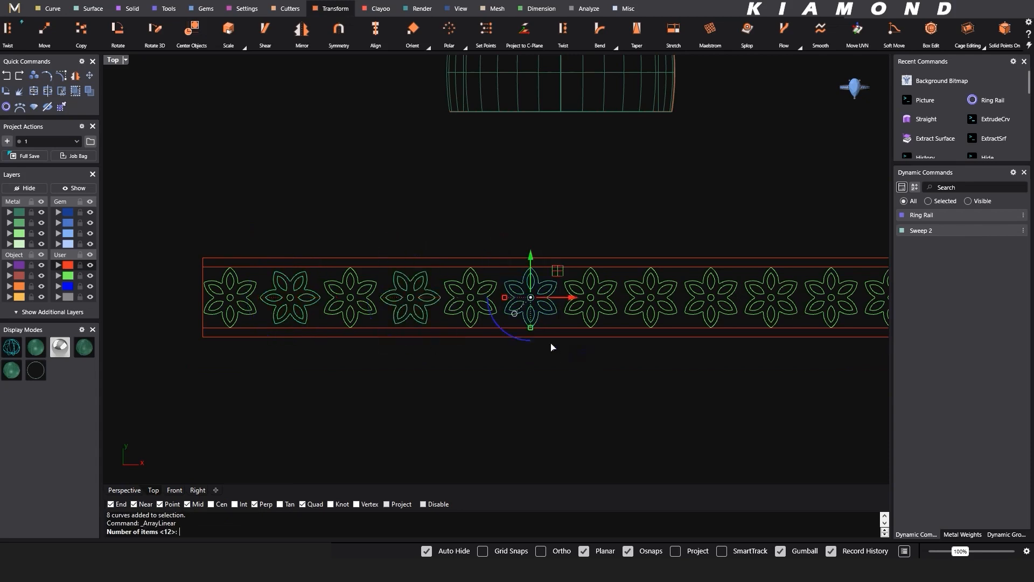
pyautogui.press('Escape')
pyautogui.click(521, 342)
pyautogui.press('Return')
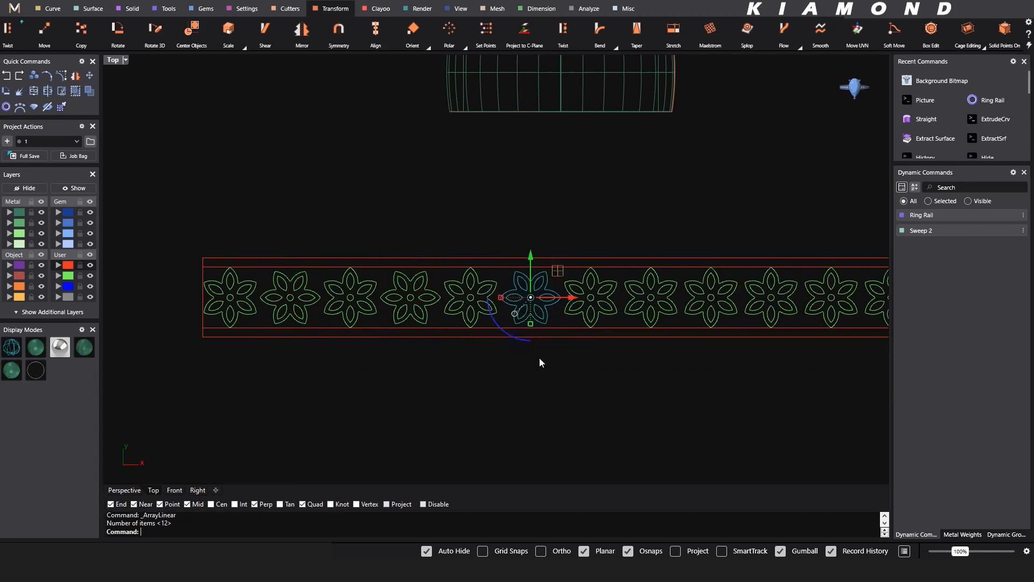
pyautogui.moveTo(587, 370); pyautogui.dragTo(443, 382, button='right')
pyautogui.moveTo(479, 361); pyautogui.dragTo(539, 267)
pyautogui.click(488, 349)
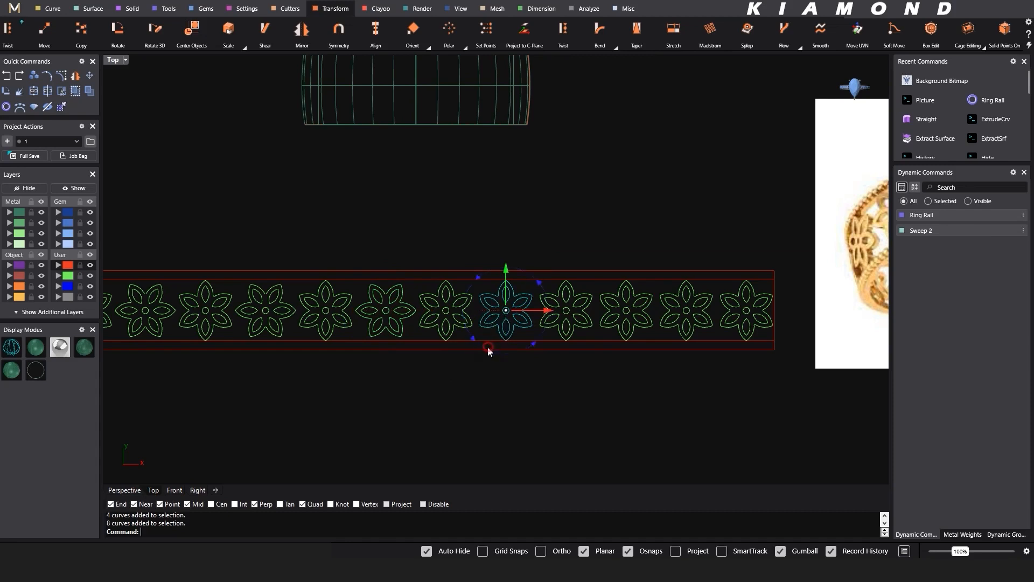
pyautogui.rightClick(511, 376)
# - Rotate the tenth and twelfth flowers in place to continue the alternating orientation to the end of the row
pyautogui.moveTo(577, 369); pyautogui.dragTo(652, 262)
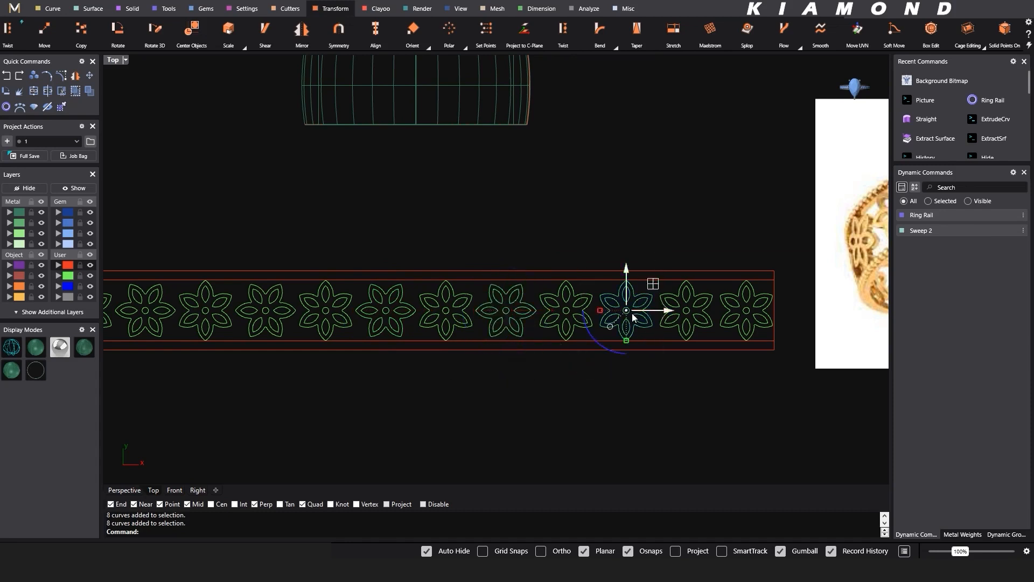
pyautogui.moveTo(702, 368); pyautogui.dragTo(776, 282)
pyautogui.click(730, 352)
pyautogui.press('Return')
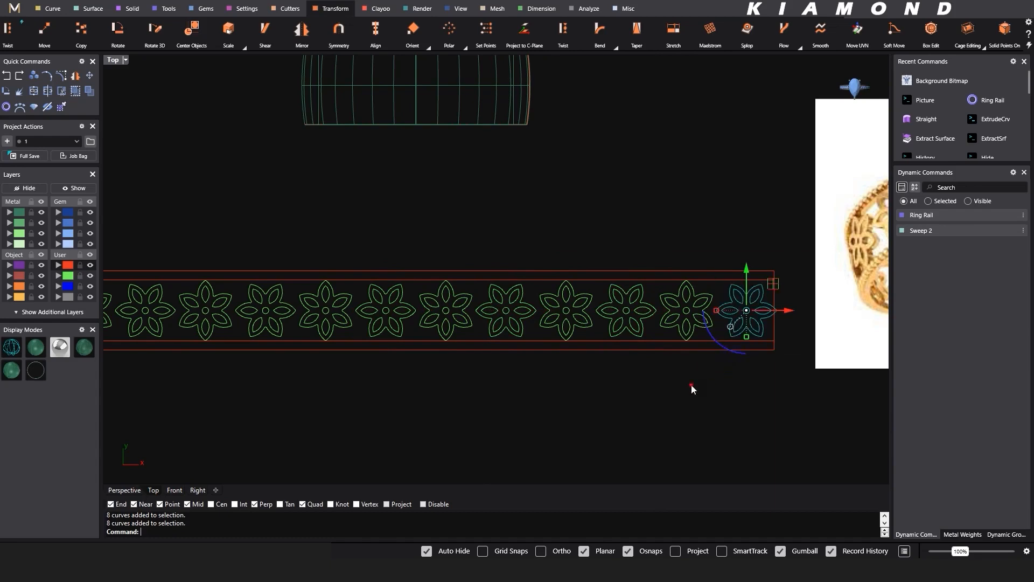
pyautogui.click(690, 384)
# - Check the alternating flower row against the band outline's ends and show the model in the Perspective view
pyautogui.scroll(-2, 619, 346)
pyautogui.scroll(4, 726, 317)
pyautogui.scroll(-4, 640, 323)
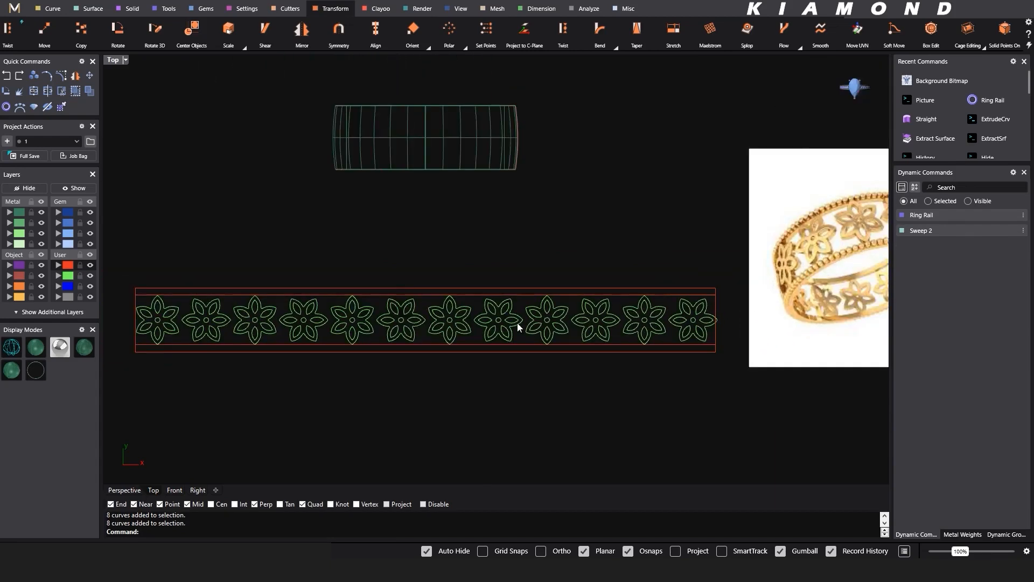
pyautogui.moveTo(421, 320); pyautogui.dragTo(467, 312, button='right')
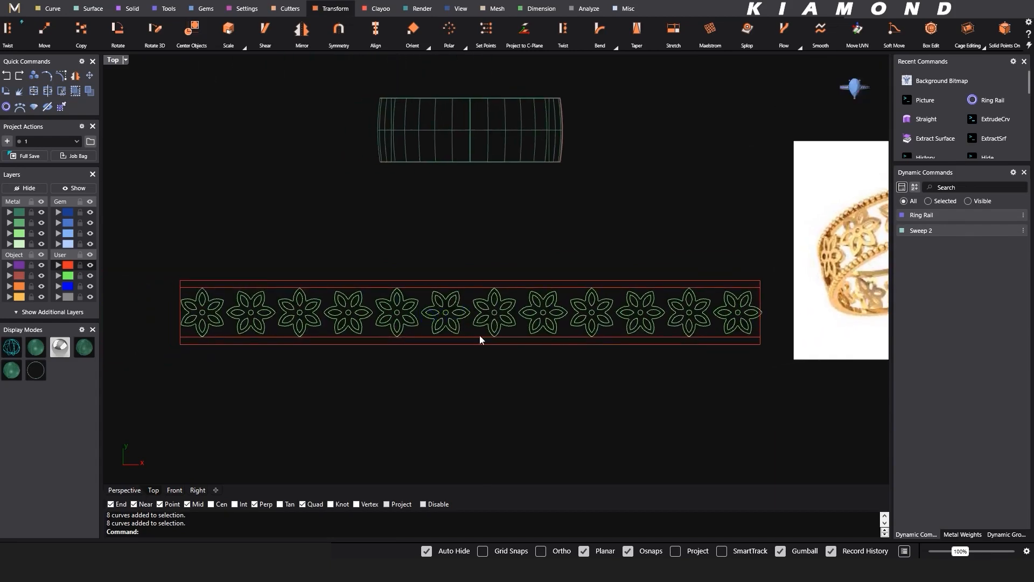
pyautogui.scroll(1, 723, 317)
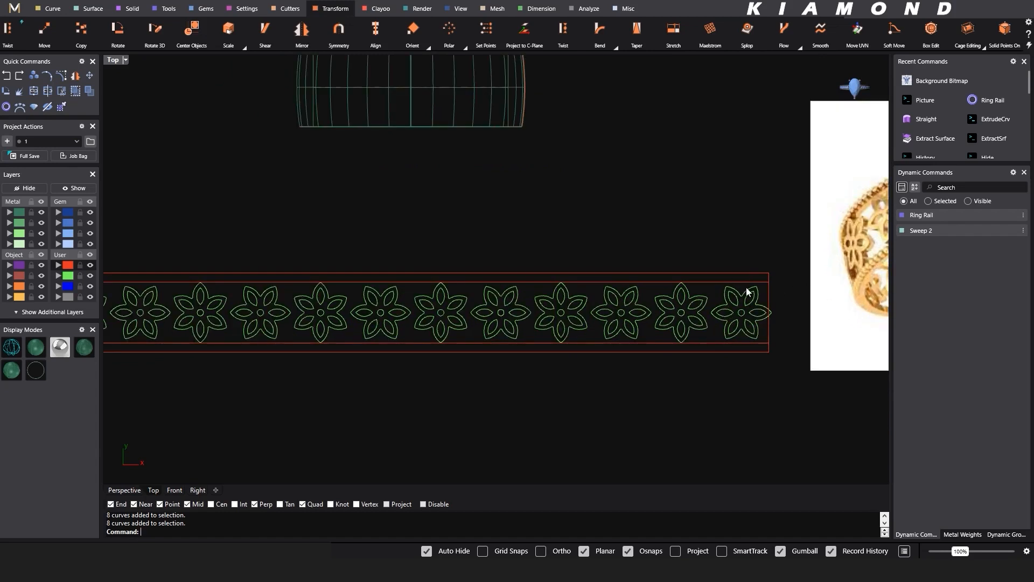
pyautogui.scroll(-4, 748, 292)
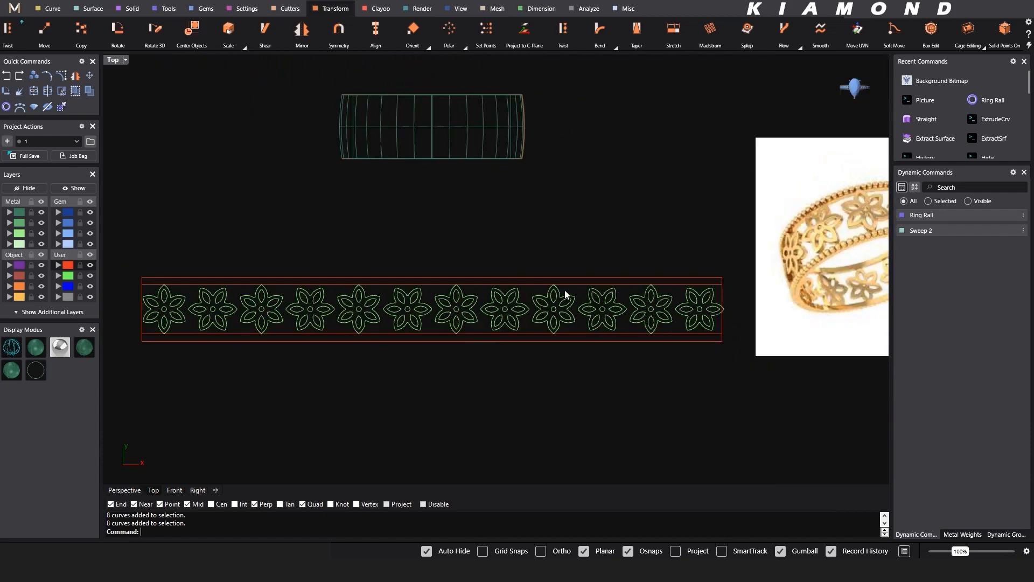
pyautogui.click(126, 489)
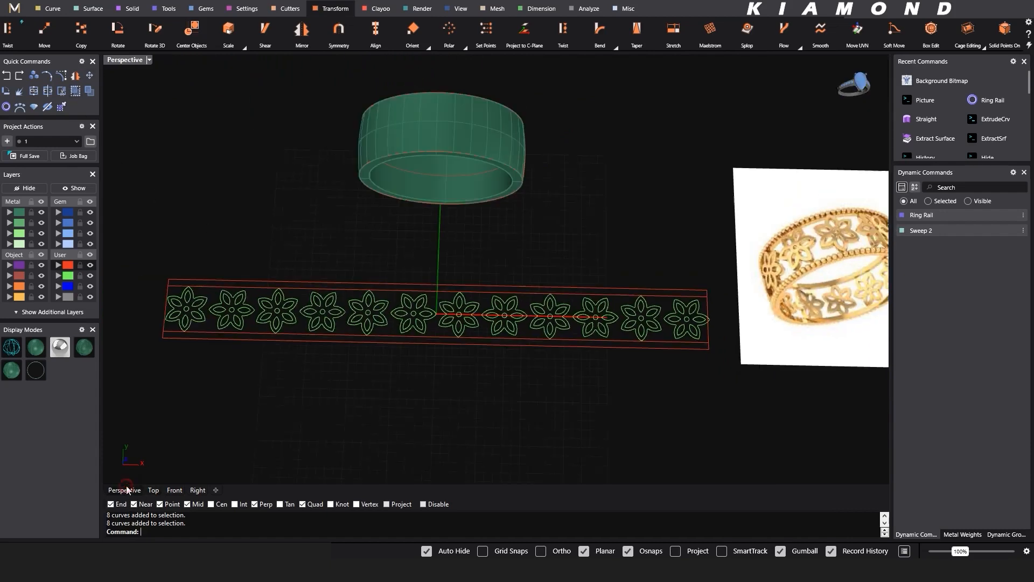
# - Roll the model back to the linear array of upright flowers, before the alternate flowers were rotated, and clear the selection
pyautogui.moveTo(383, 366); pyautogui.dragTo(407, 335, button='right')
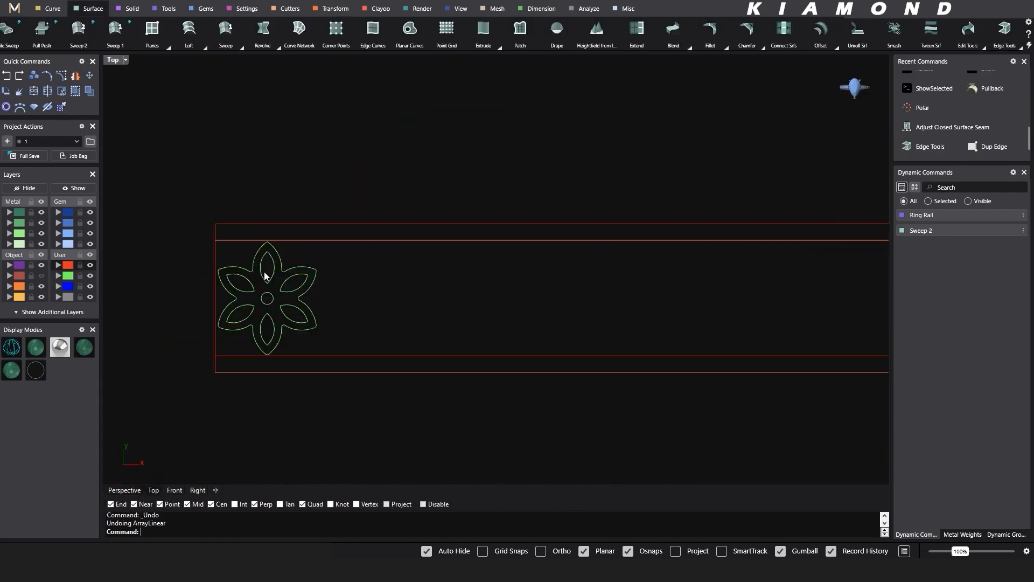
pyautogui.hotkey('ctrl', 'y')
pyautogui.hotkey('ctrl', 'y')
pyautogui.scroll(-3, 376, 291)
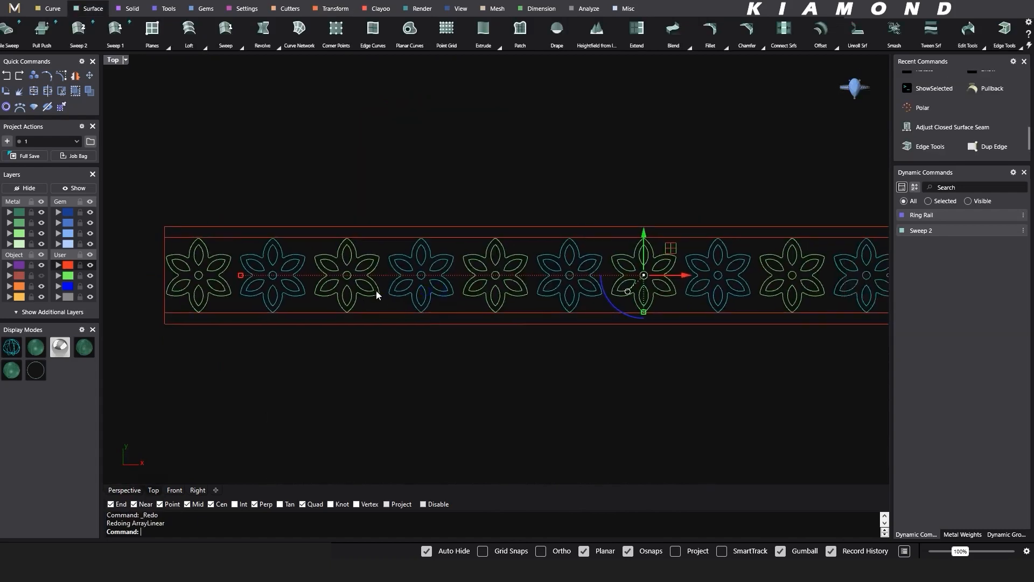
pyautogui.scroll(2, 815, 268)
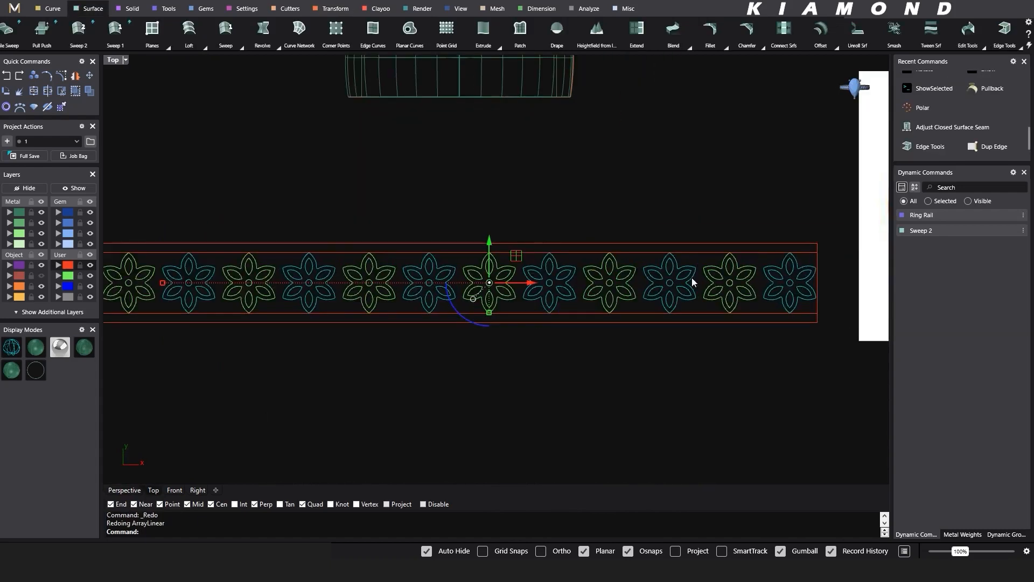
pyautogui.click(612, 209)
# - Rotate the second flower so two petals point along the band and scale it up until its petals reach the inner border lines
pyautogui.moveTo(186, 263); pyautogui.dragTo(301, 264, button='right')
pyautogui.scroll(4, 298, 264)
pyautogui.moveTo(246, 201); pyautogui.dragTo(317, 344)
pyautogui.scroll(3, 294, 326)
pyautogui.click(293, 311)
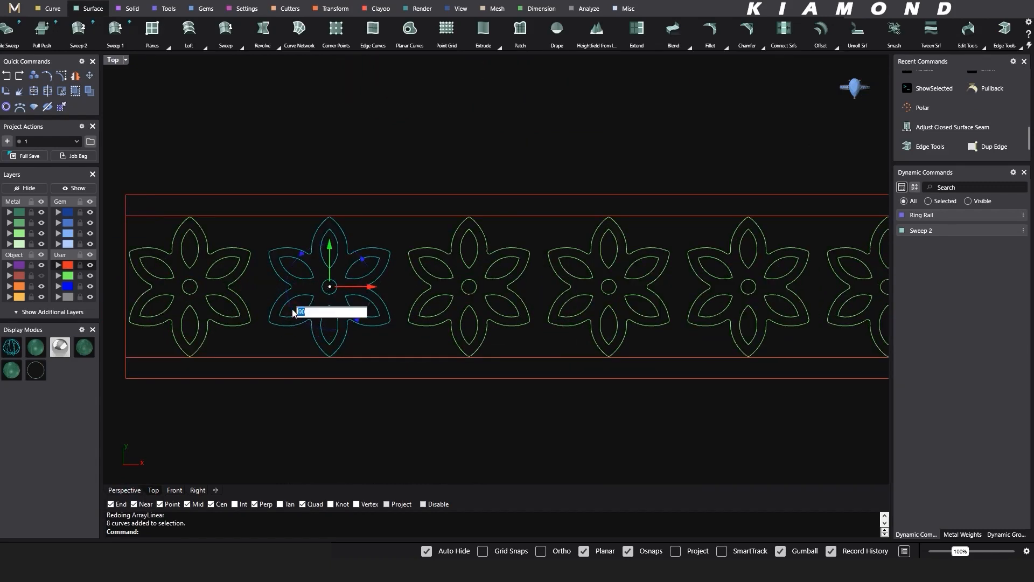
pyautogui.press('Return')
pyautogui.moveTo(260, 289); pyautogui.dragTo(250, 323)
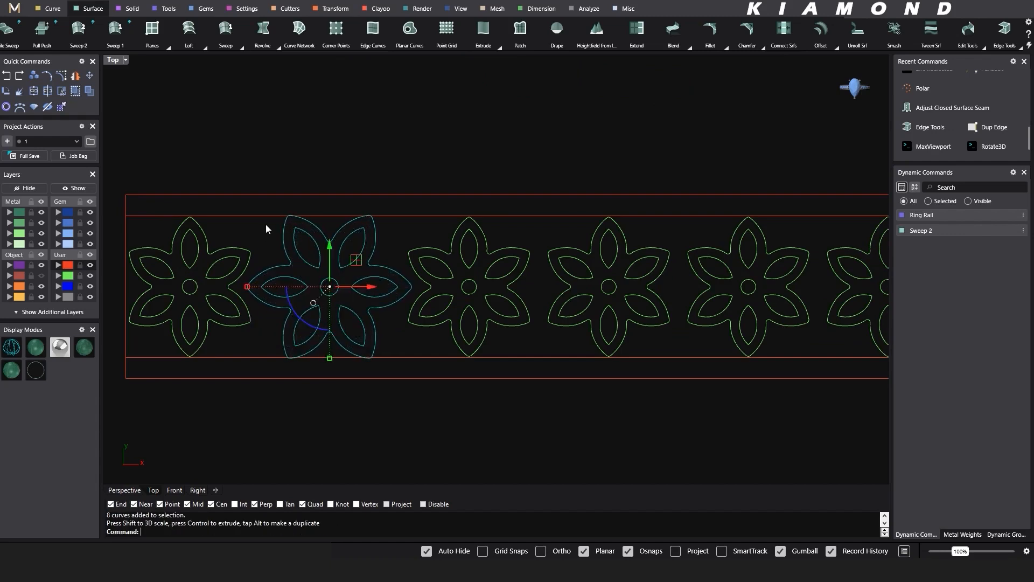
pyautogui.scroll(8, 267, 227)
pyautogui.scroll(-10, 427, 240)
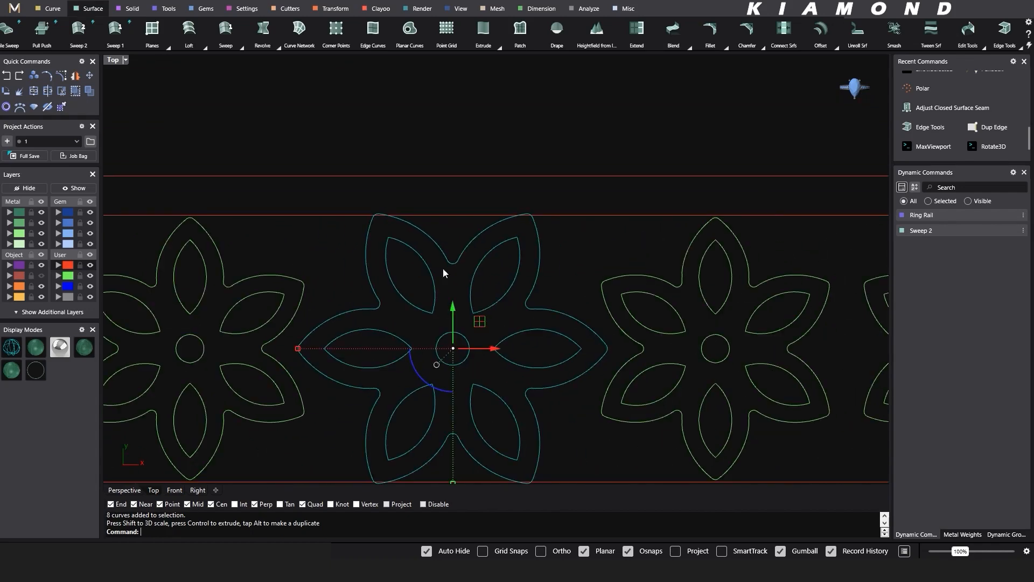
# - Delete the fourth, sixth, eighth, tenth and twelfth flowers from the row
pyautogui.scroll(-5, 379, 256)
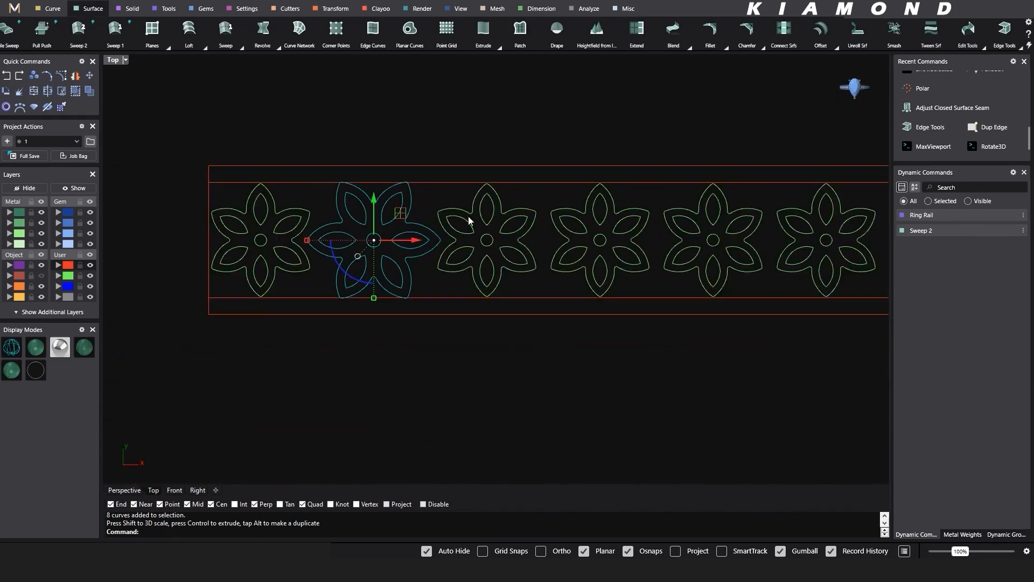
pyautogui.moveTo(459, 151); pyautogui.dragTo(589, 367)
pyautogui.press('Delete')
pyautogui.moveTo(683, 179); pyautogui.dragTo(521, 185, button='right')
pyautogui.moveTo(522, 152); pyautogui.dragTo(641, 358)
pyautogui.press('Delete')
pyautogui.moveTo(687, 369); pyautogui.dragTo(453, 367, button='right')
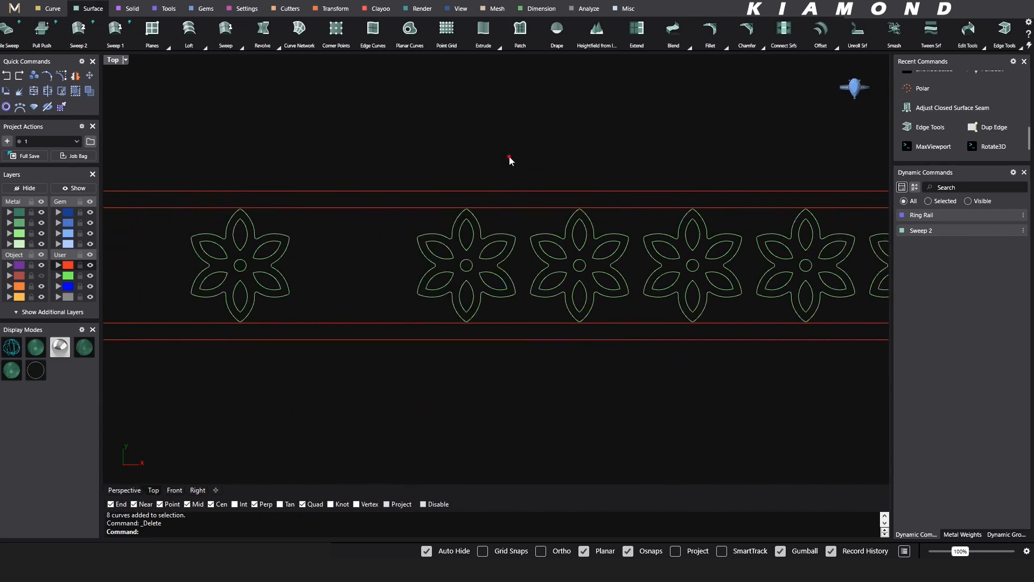
pyautogui.moveTo(508, 156); pyautogui.dragTo(645, 381)
pyautogui.press('Delete')
pyautogui.moveTo(679, 350); pyautogui.dragTo(436, 360, button='right')
pyautogui.moveTo(496, 187); pyautogui.dragTo(589, 368)
pyautogui.press('Delete')
pyautogui.moveTo(717, 181); pyautogui.dragTo(796, 373)
pyautogui.press('Delete')
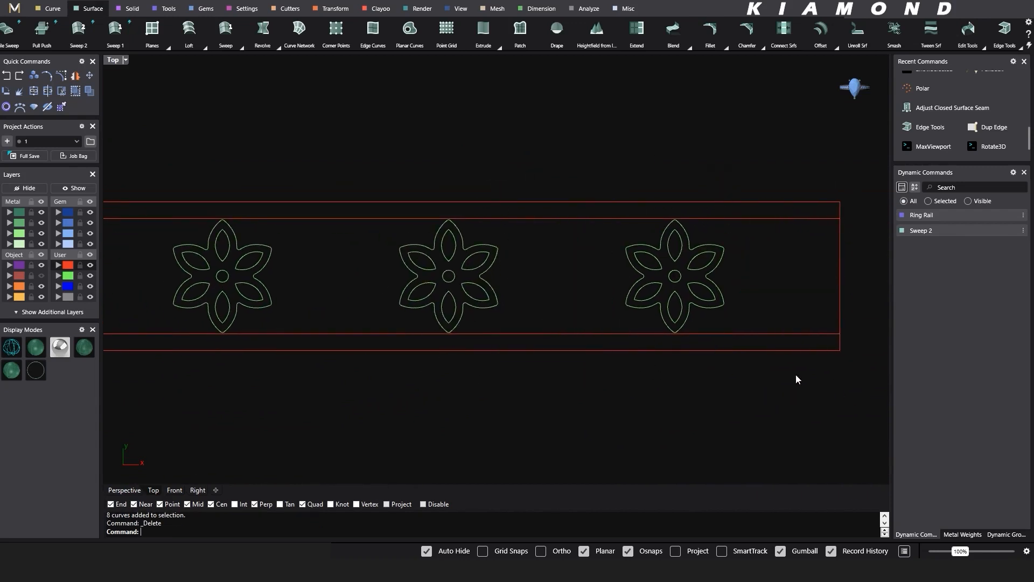
# - Mirror the enlarged second flower about the third flower's vertical centreline to fill the fourth position
pyautogui.scroll(-4, 795, 377)
pyautogui.moveTo(112, 297); pyautogui.dragTo(405, 291, button='right')
pyautogui.moveTo(281, 224); pyautogui.dragTo(396, 404)
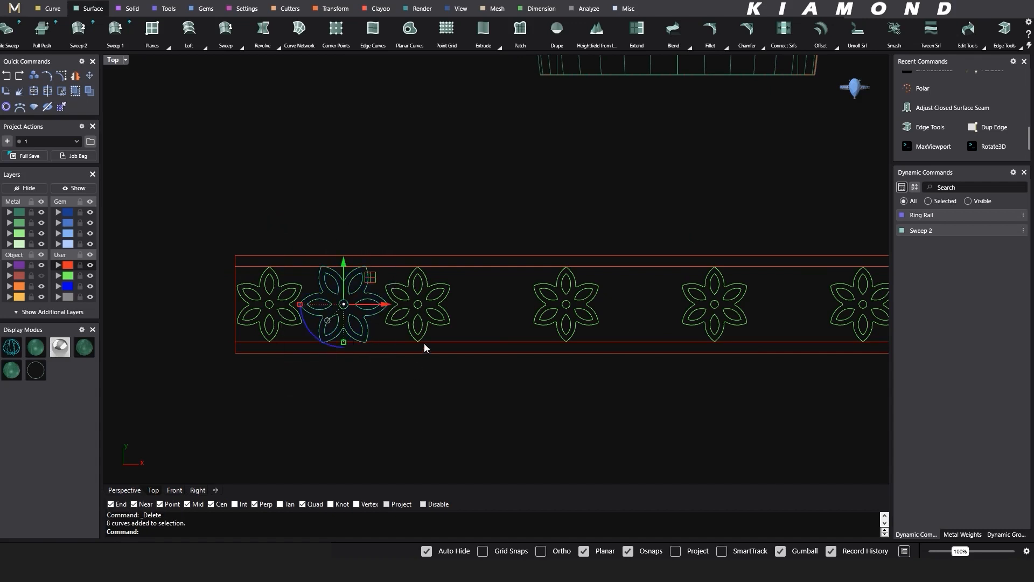
pyautogui.write('m')
pyautogui.press('Return')
pyautogui.click(418, 303)
pyautogui.click(418, 272)
# - Mirror the enlarged fourth flower about the fifth flower's vertical centreline to fill the sixth position
pyautogui.moveTo(431, 200); pyautogui.dragTo(556, 397)
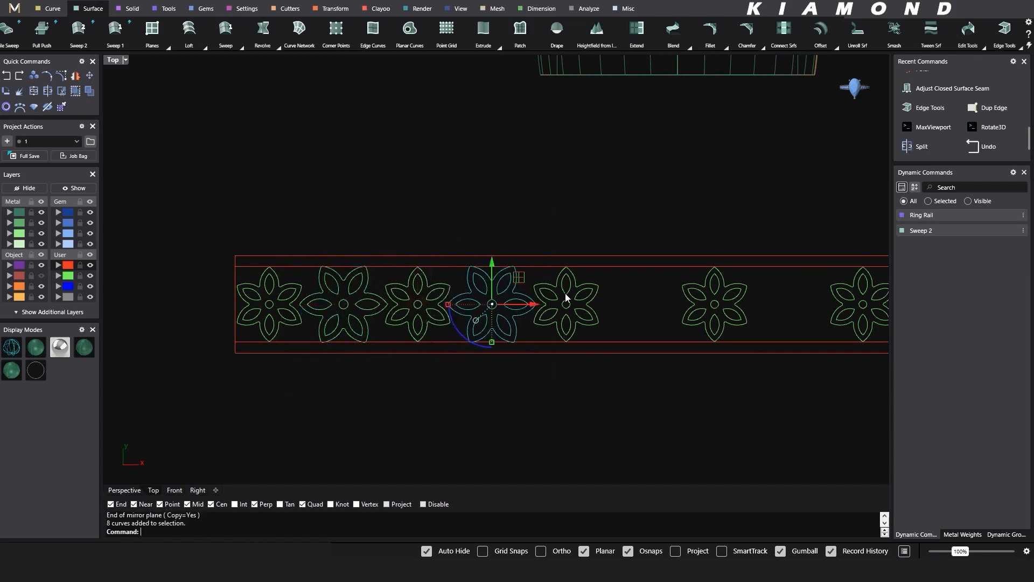
pyautogui.write('m')
pyautogui.press('Return')
pyautogui.click(566, 304)
pyautogui.click(566, 272)
# - Mirror the three enlarged flowers together about the seventh flower's vertical centreline to fill the eighth, tenth and twelfth positions
pyautogui.keyDown('shift'); pyautogui.moveTo(281, 219); pyautogui.dragTo(382, 392); pyautogui.keyUp('shift')
pyautogui.keyDown('shift'); pyautogui.moveTo(573, 218); pyautogui.dragTo(697, 386); pyautogui.keyUp('shift')
pyautogui.moveTo(676, 392); pyautogui.dragTo(497, 389, button='right')
pyautogui.write('a')
pyautogui.press('space')
pyautogui.click(536, 301)
pyautogui.click(536, 269)
pyautogui.scroll(-5, 575, 392)
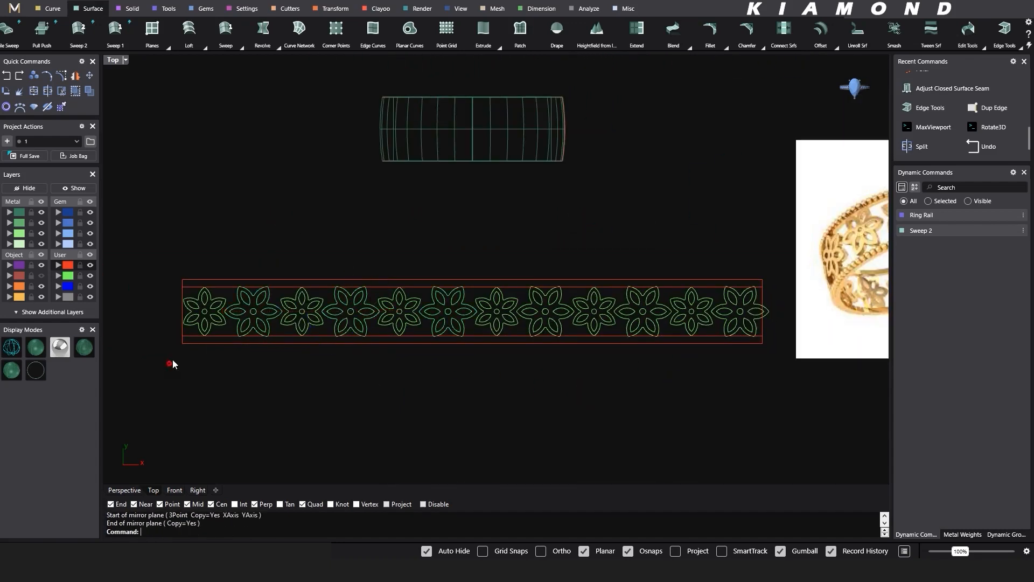
# - Apply all the flower curves and the band outline from the flat layout onto the ring's outer surface with Apply UV Curves
pyautogui.moveTo(169, 364); pyautogui.dragTo(397, 247)
pyautogui.keyDown('shift'); pyautogui.moveTo(366, 237); pyautogui.dragTo(690, 364); pyautogui.keyUp('shift')
pyautogui.keyDown('shift'); pyautogui.moveTo(559, 230); pyautogui.dragTo(789, 362); pyautogui.keyUp('shift')
pyautogui.click(55, 7)
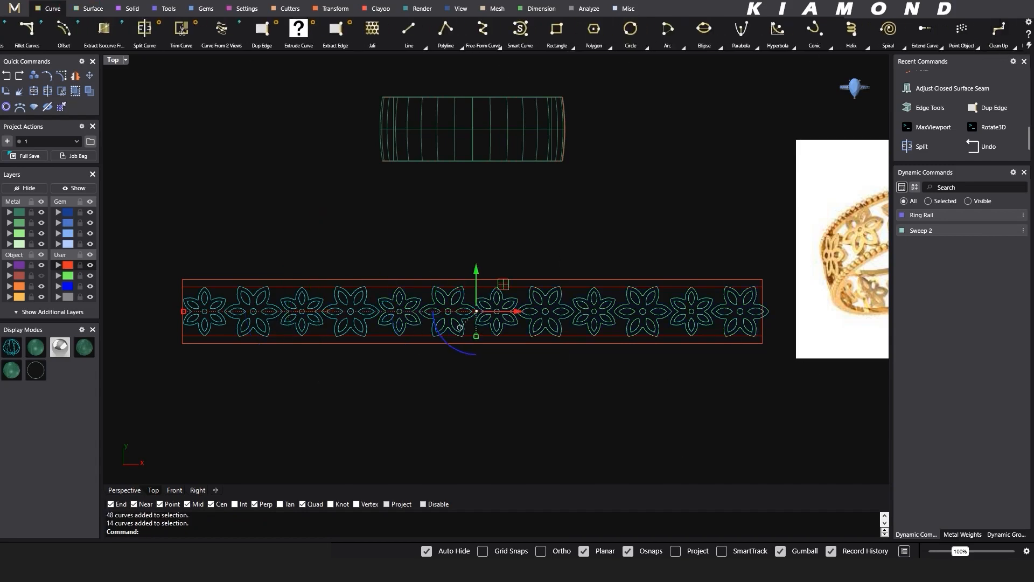
pyautogui.scroll(-3, 1009, 41)
pyautogui.scroll(3, 1009, 40)
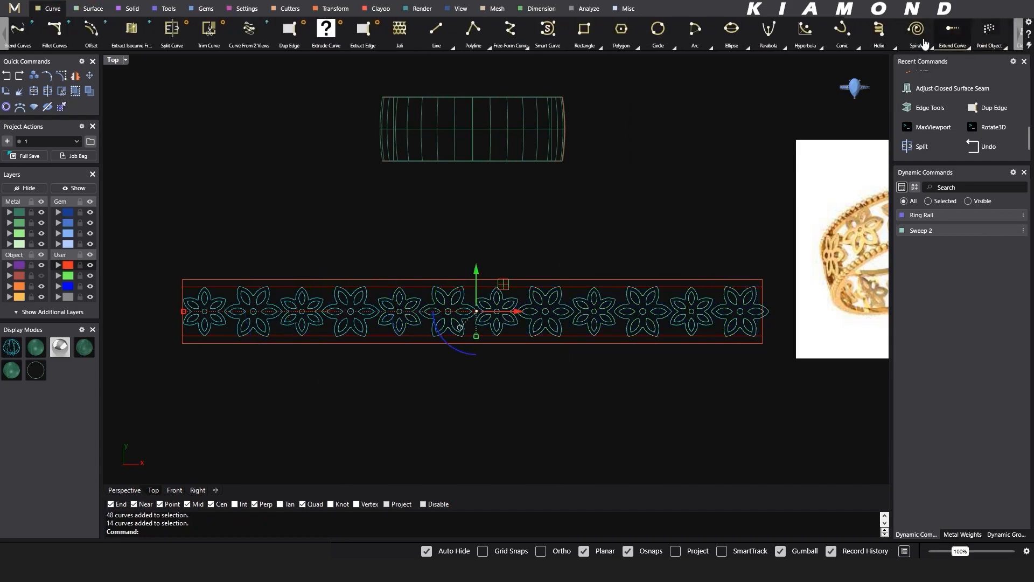
pyautogui.scroll(-5, 929, 44)
pyautogui.click(944, 48)
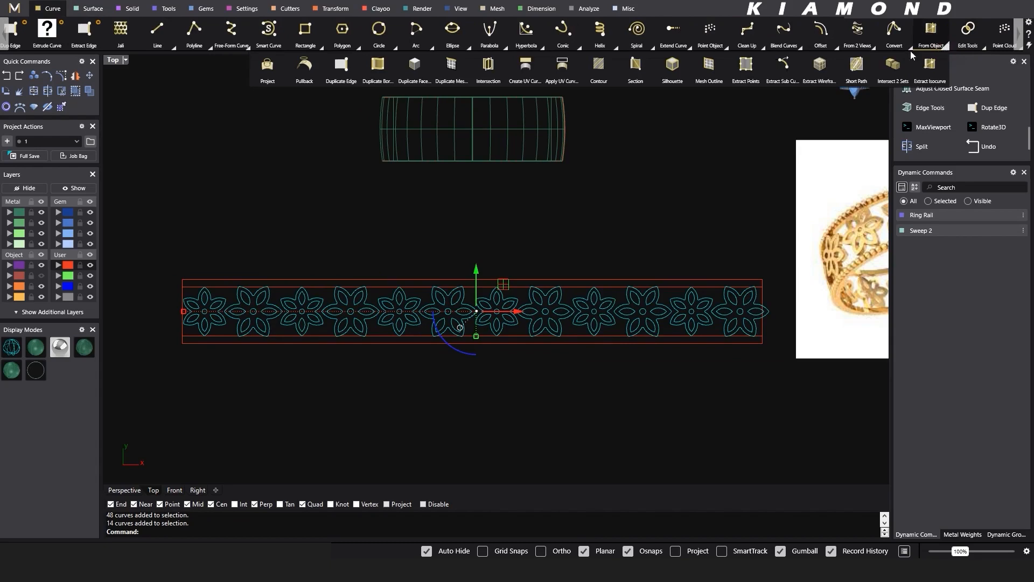
pyautogui.click(560, 67)
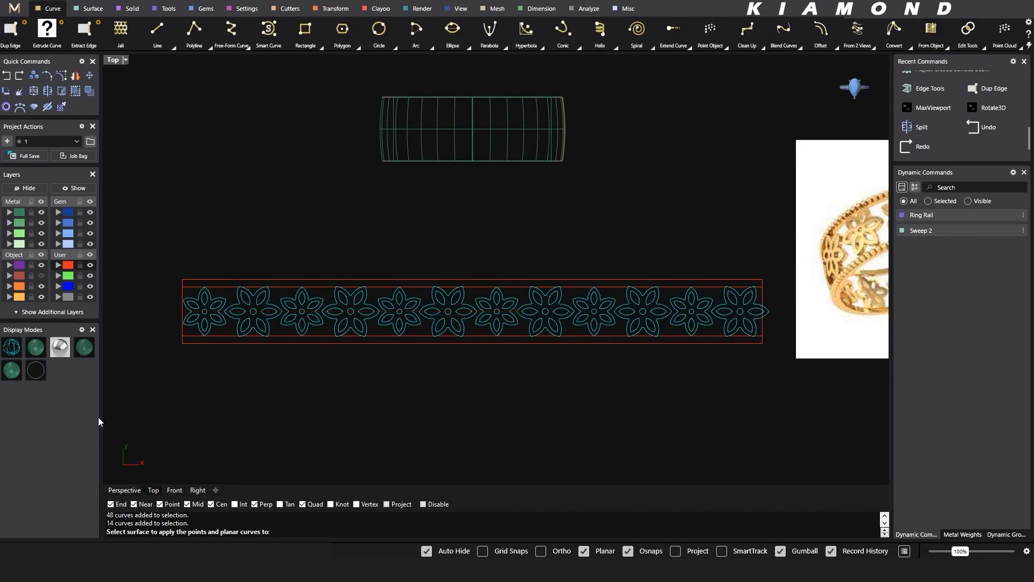
pyautogui.click(119, 490)
pyautogui.keyDown('shift'); pyautogui.moveTo(566, 220); pyautogui.dragTo(417, 377, button='right'); pyautogui.keyUp('shift')
pyautogui.click(482, 170)
# - Hide the flat flower row with its outline and the reference picture
pyautogui.click(380, 315)
pyautogui.moveTo(408, 313); pyautogui.dragTo(506, 359, button='right')
pyautogui.moveTo(217, 280); pyautogui.dragTo(777, 422)
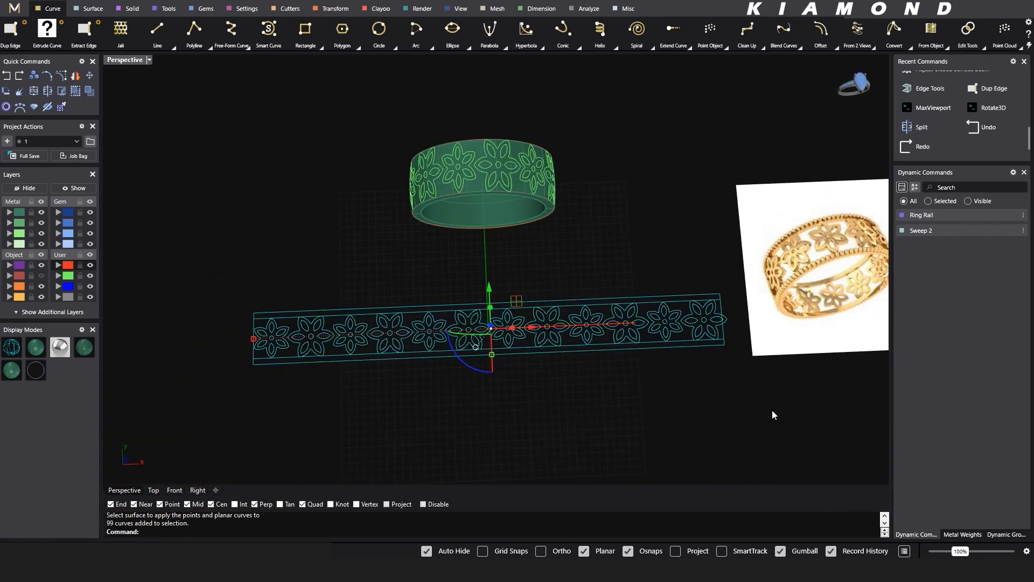
pyautogui.hotkey('ctrl', 'h')
pyautogui.click(778, 266)
pyautogui.hotkey('ctrl', 'h')
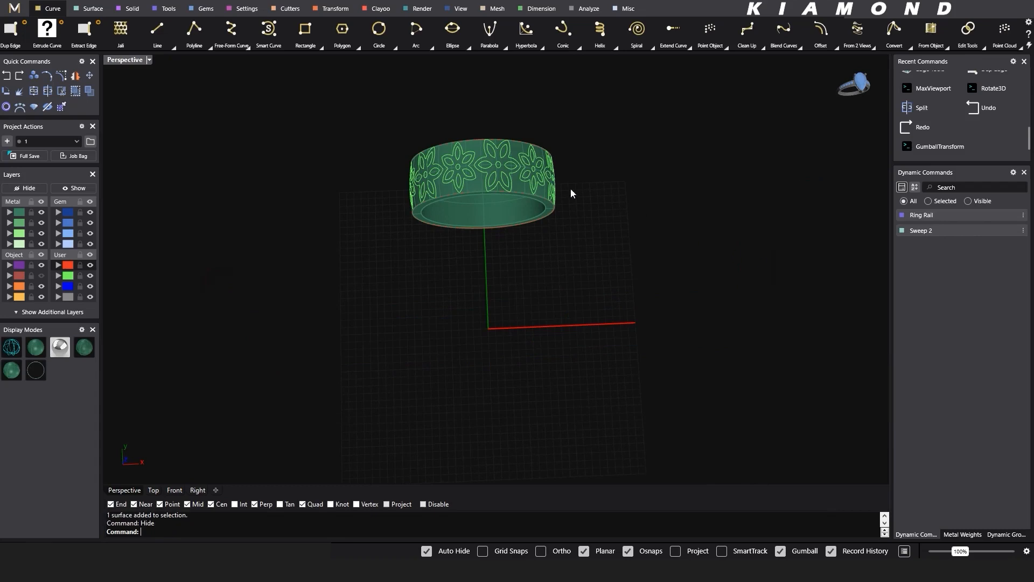
# - Hide the ring band polysurface so only the outer surface and its flower curves stay in view
pyautogui.scroll(3, 557, 250)
pyautogui.click(477, 287)
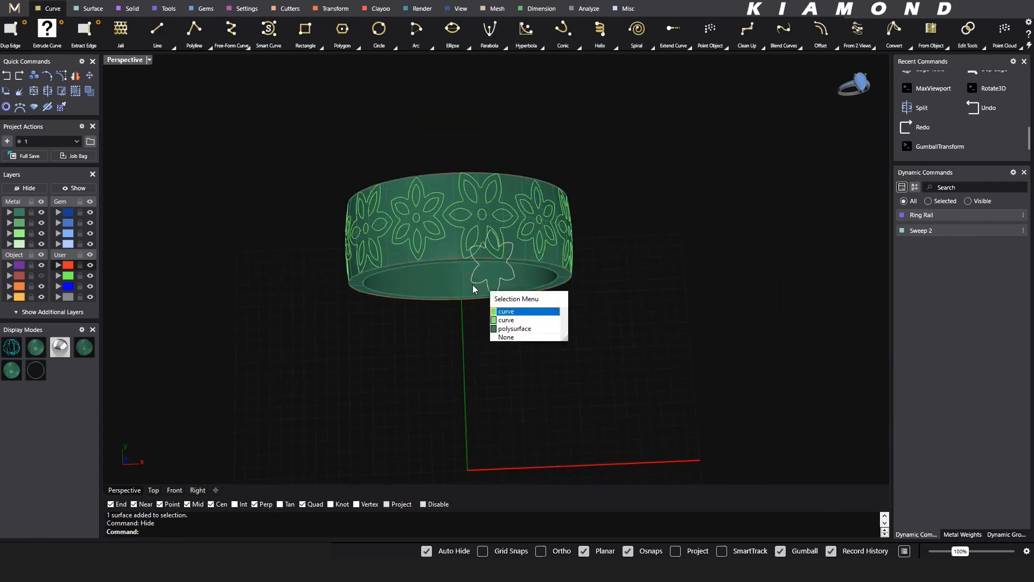
pyautogui.click(494, 329)
pyautogui.hotkey('ctrl', 'h')
# - Delete the applied seam line and the outline curves along both edges of the ring surface
pyautogui.moveTo(561, 303); pyautogui.dragTo(554, 174, button='right')
pyautogui.scroll(6, 608, 217)
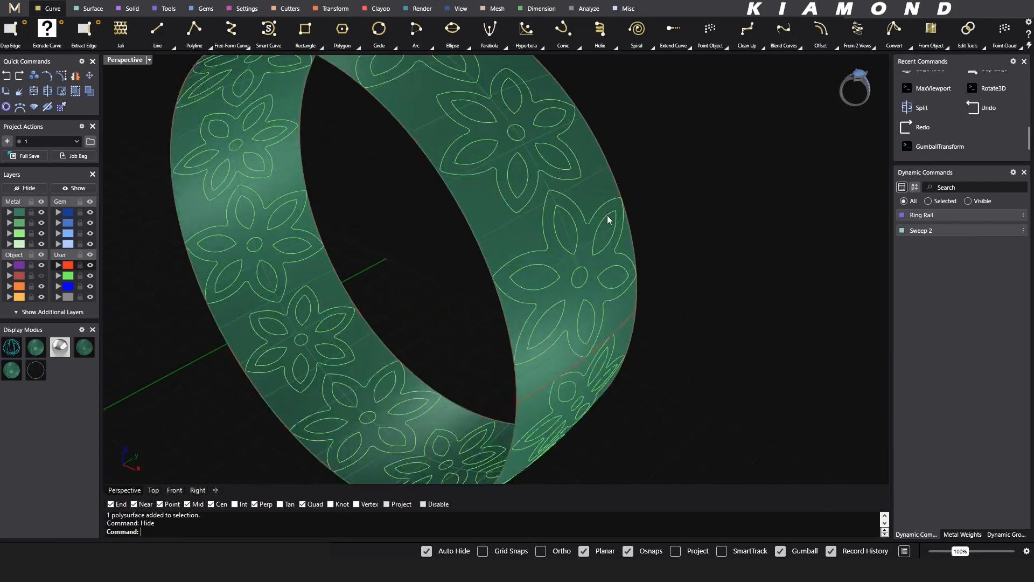
pyautogui.click(610, 292)
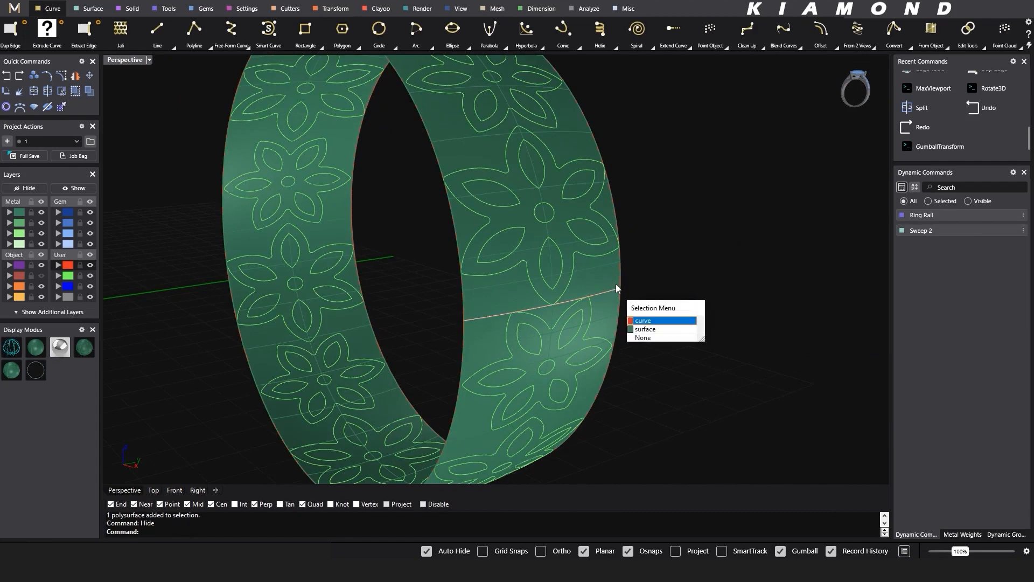
pyautogui.press('Return')
pyautogui.press('Delete')
pyautogui.click(620, 271)
pyautogui.press('Return')
pyautogui.press('Delete')
pyautogui.click(467, 312)
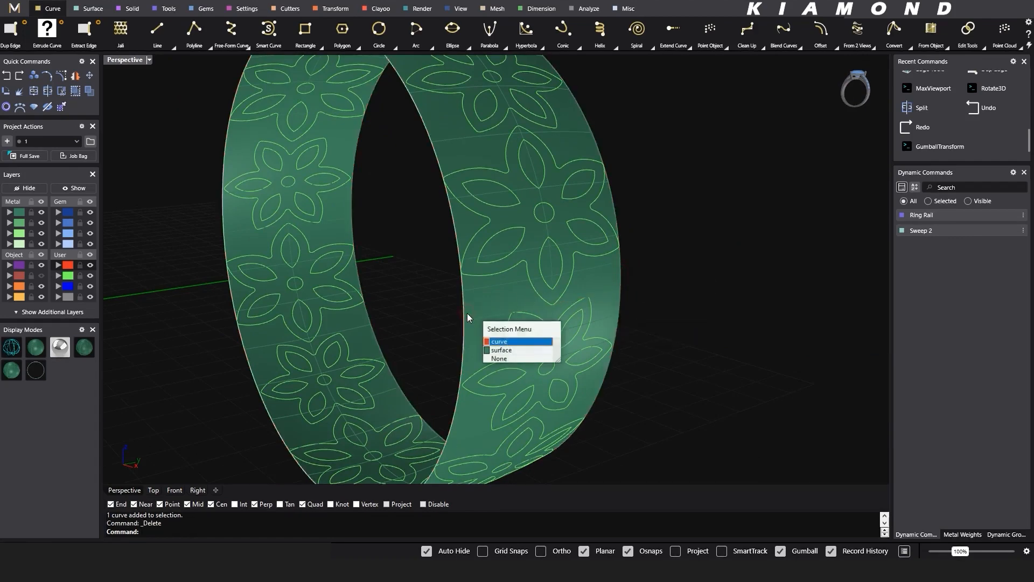
pyautogui.press('Return')
pyautogui.press('Delete')
# - Delete all flower curves on the ring surface except two neighbouring flowers of different orientation
pyautogui.scroll(-4, 538, 254)
pyautogui.moveTo(538, 257); pyautogui.dragTo(516, 217, button='right')
pyautogui.scroll(-2, 499, 231)
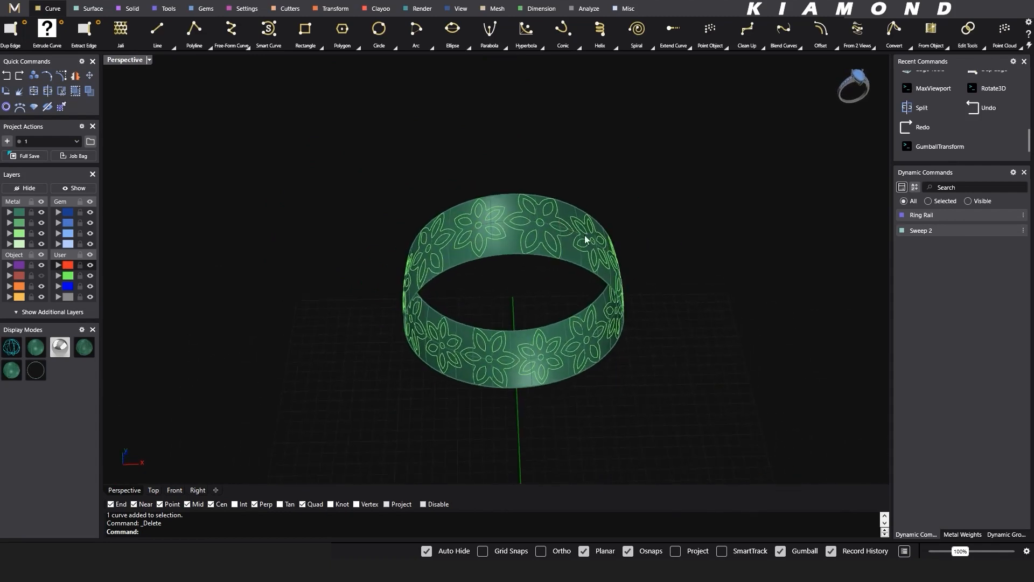
pyautogui.moveTo(575, 274); pyautogui.dragTo(536, 253, button='right')
pyautogui.moveTo(370, 152); pyautogui.dragTo(646, 432)
pyautogui.scroll(5, 526, 260)
pyautogui.moveTo(526, 260); pyautogui.dragTo(513, 273, button='right')
pyautogui.keyDown('ctrl'); pyautogui.click(501, 276); pyautogui.keyUp('ctrl')
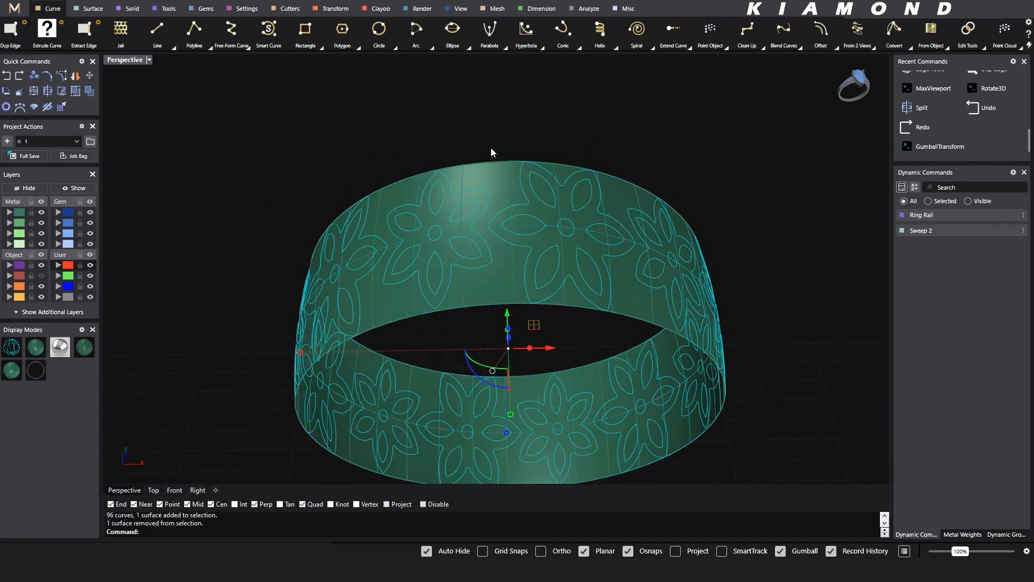
pyautogui.keyDown('ctrl'); pyautogui.moveTo(479, 127); pyautogui.dragTo(639, 344); pyautogui.keyUp('ctrl')
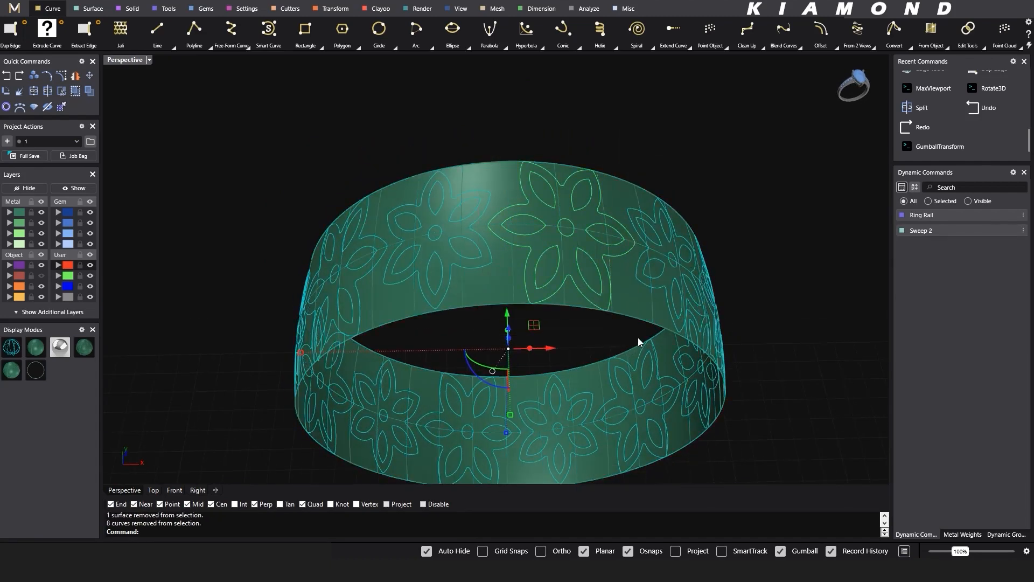
pyautogui.keyDown('shift'); pyautogui.moveTo(460, 280); pyautogui.dragTo(527, 195, button='right'); pyautogui.keyUp('shift')
pyautogui.keyDown('ctrl'); pyautogui.moveTo(623, 238); pyautogui.dragTo(678, 333); pyautogui.keyUp('ctrl')
pyautogui.press('Delete')
# - Offset both edges of the ring surface inward along the surface at a distance of 0.8
pyautogui.scroll(-3, 616, 225)
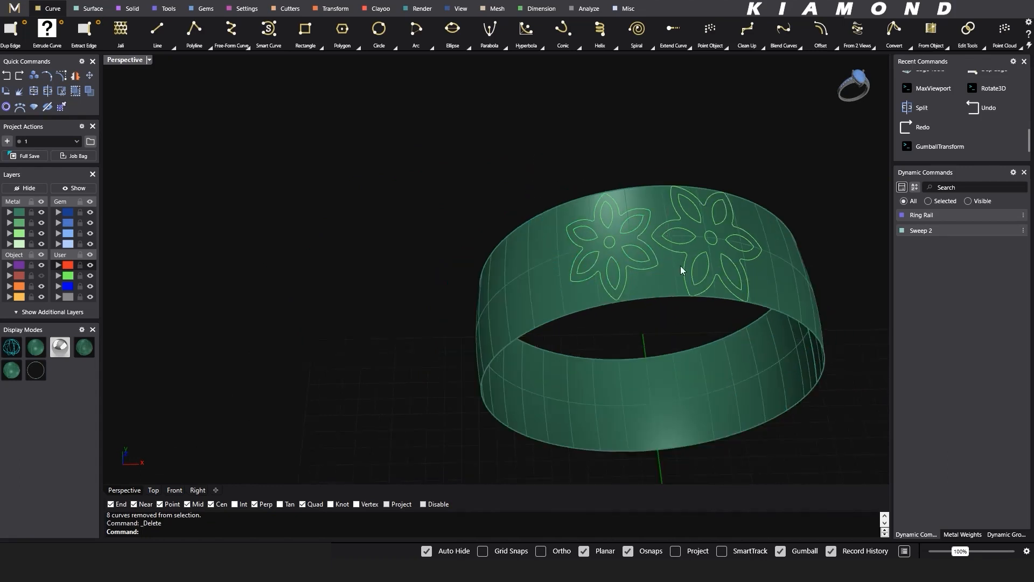
pyautogui.click(681, 266)
pyautogui.moveTo(680, 266); pyautogui.dragTo(555, 250, button='right')
pyautogui.write('ff')
pyautogui.press('space')
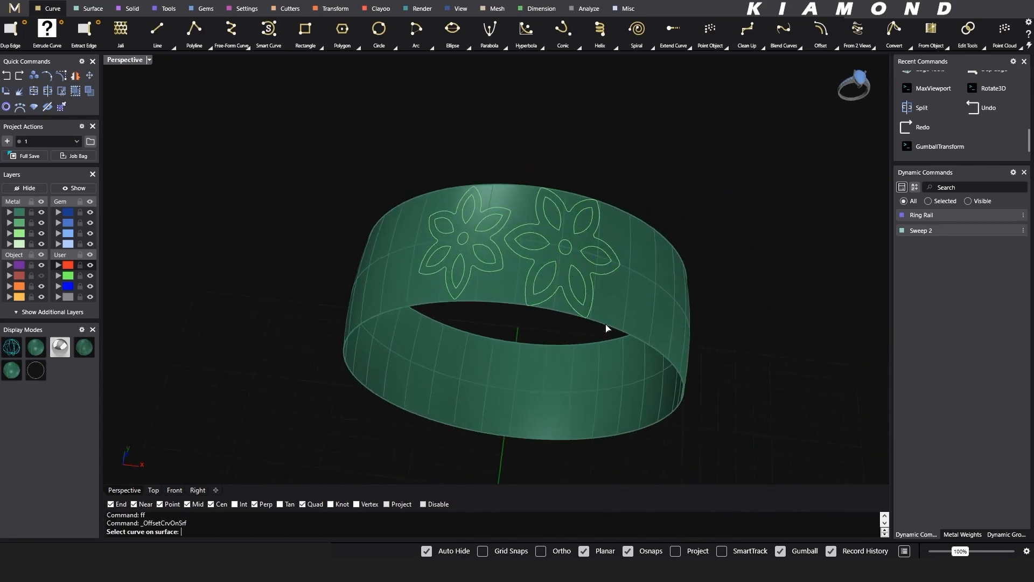
pyautogui.click(606, 327)
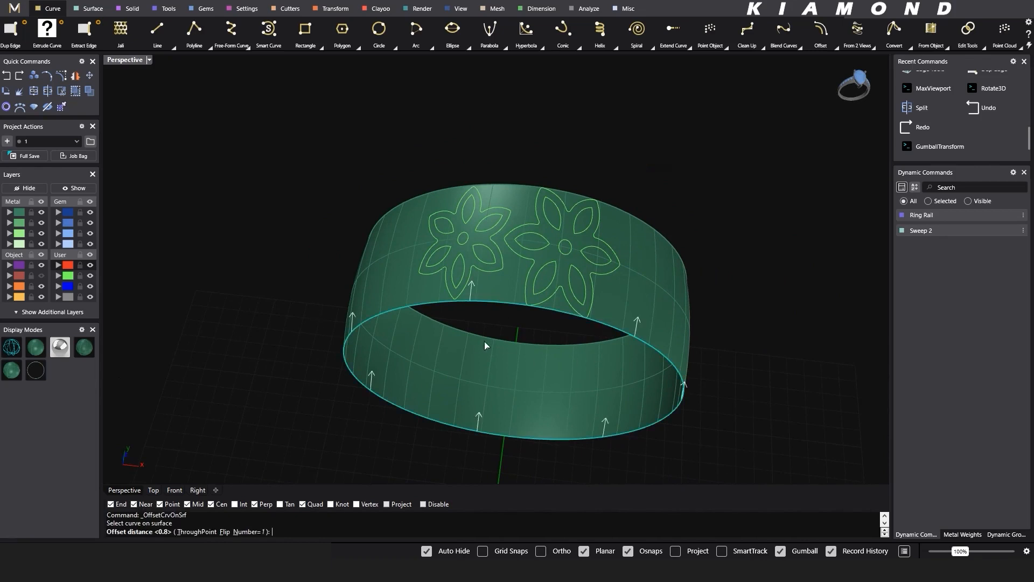
pyautogui.press('space')
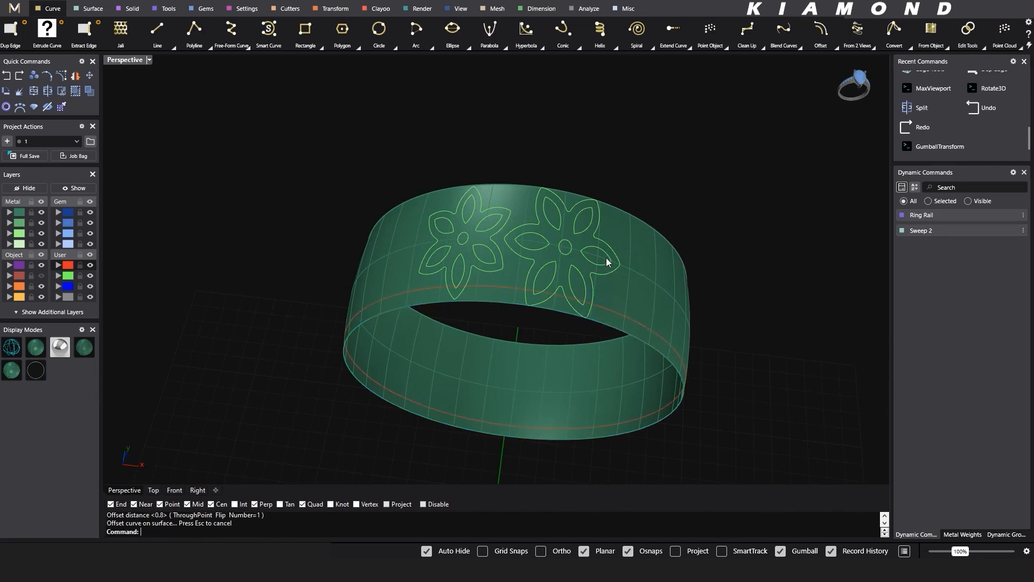
pyautogui.press('space')
pyautogui.click(616, 211)
pyautogui.press('space')
pyautogui.moveTo(535, 221); pyautogui.dragTo(503, 189, button='right')
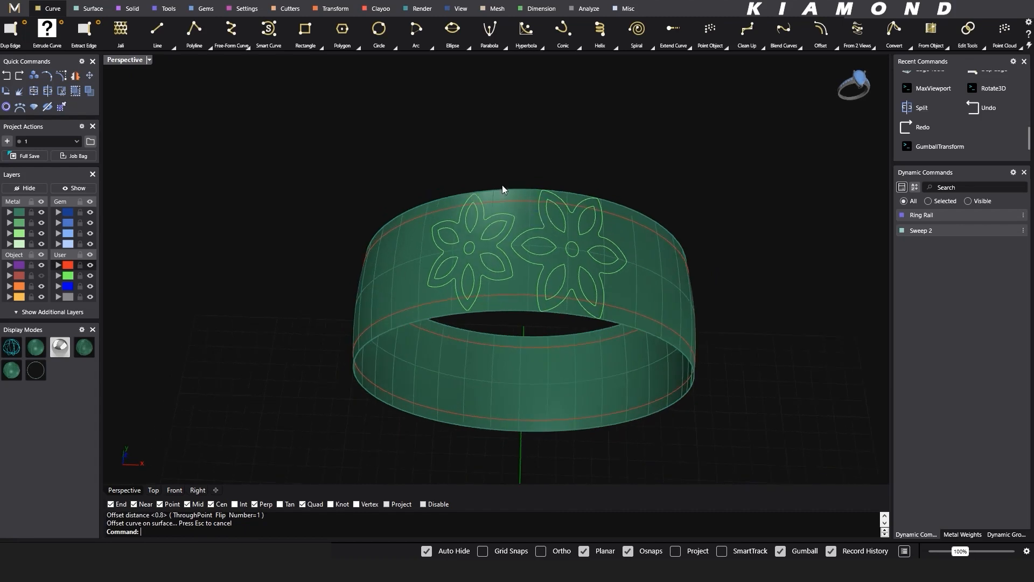
# - Scale the two remaining flowers together across the band's width so they fit between the offset edge lines
pyautogui.moveTo(408, 172); pyautogui.dragTo(651, 358)
pyautogui.moveTo(536, 323); pyautogui.dragTo(573, 303, button='right')
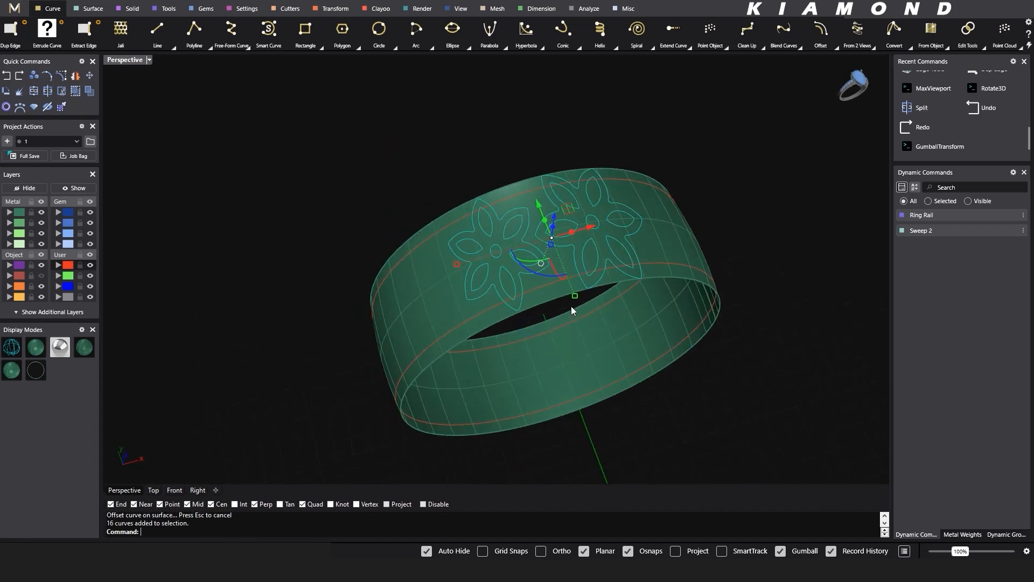
pyautogui.moveTo(576, 299); pyautogui.dragTo(549, 300)
pyautogui.scroll(6, 595, 257)
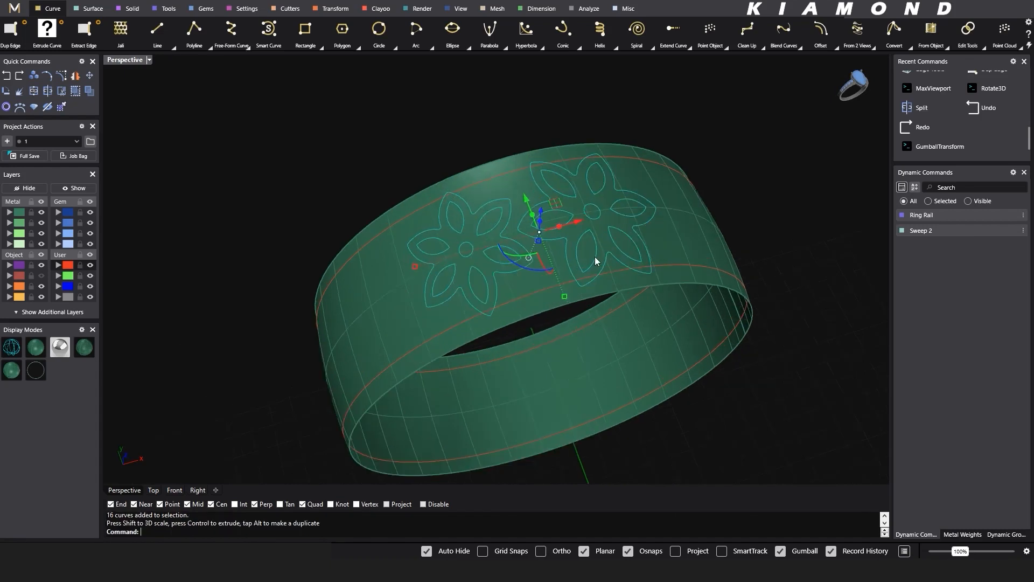
pyautogui.moveTo(570, 291); pyautogui.dragTo(555, 287, button='right')
pyautogui.moveTo(568, 290); pyautogui.dragTo(627, 284, button='right')
pyautogui.moveTo(648, 263); pyautogui.dragTo(634, 269)
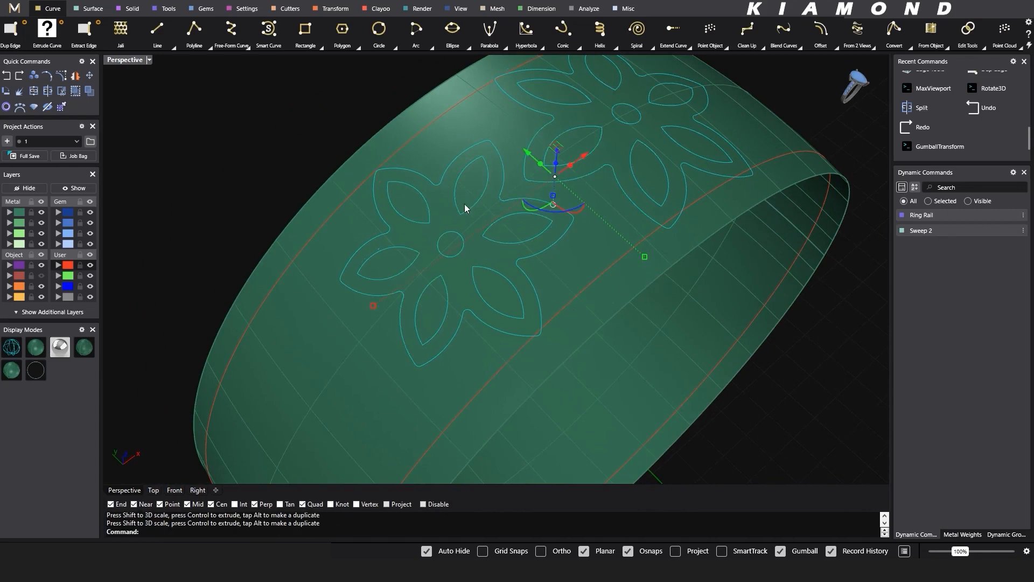
pyautogui.moveTo(467, 209); pyautogui.dragTo(554, 228, button='right')
pyautogui.scroll(3, 539, 237)
pyautogui.scroll(-3, 520, 253)
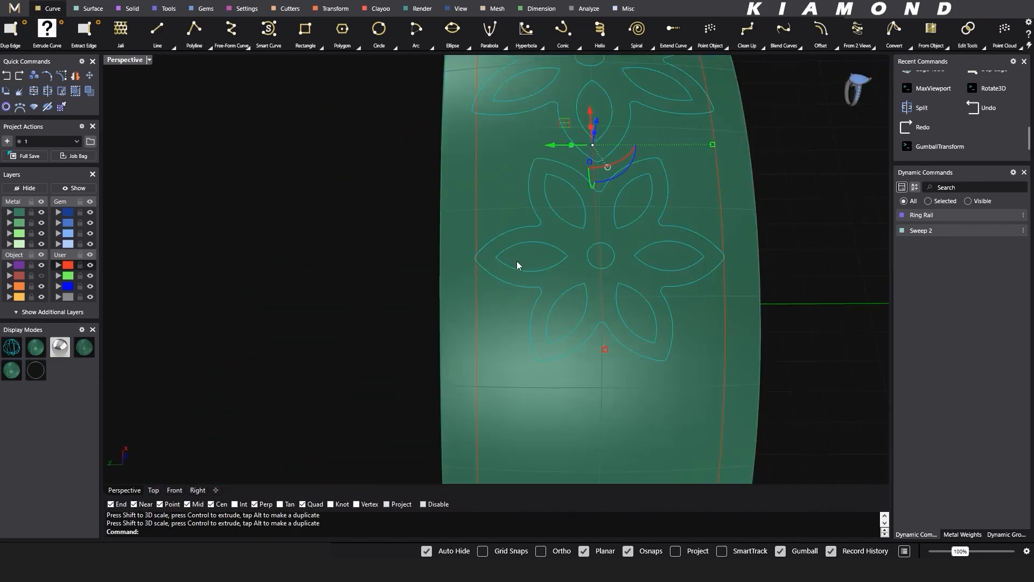
# - Pull the curves of both flowers back onto the ring surface, deleting the input curves
pyautogui.moveTo(723, 261); pyautogui.dragTo(539, 299, button='right')
pyautogui.click(501, 144)
pyautogui.moveTo(454, 278); pyautogui.dragTo(468, 215, button='right')
pyautogui.moveTo(302, 137); pyautogui.dragTo(627, 342)
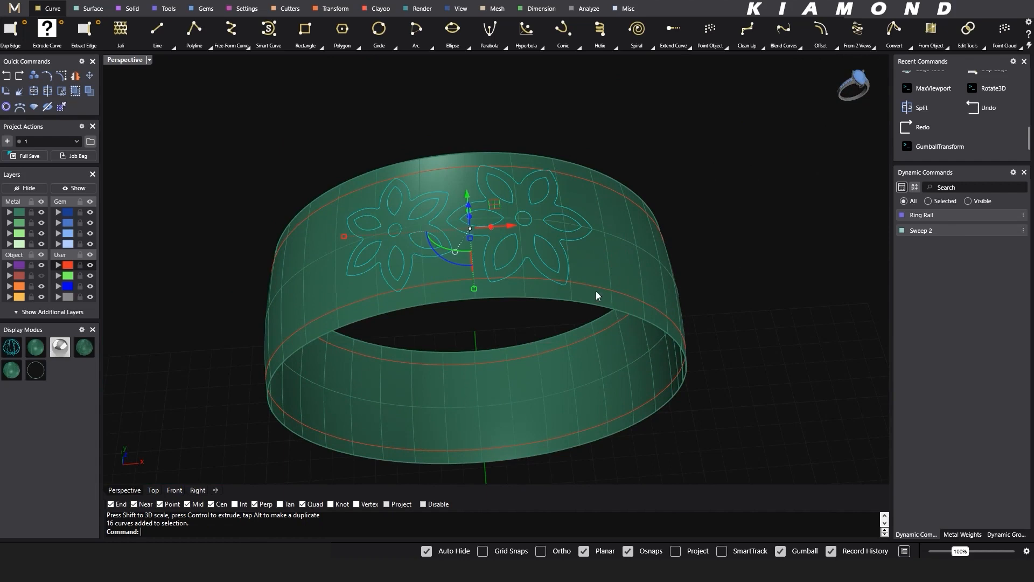
pyautogui.click(943, 46)
pyautogui.click(306, 74)
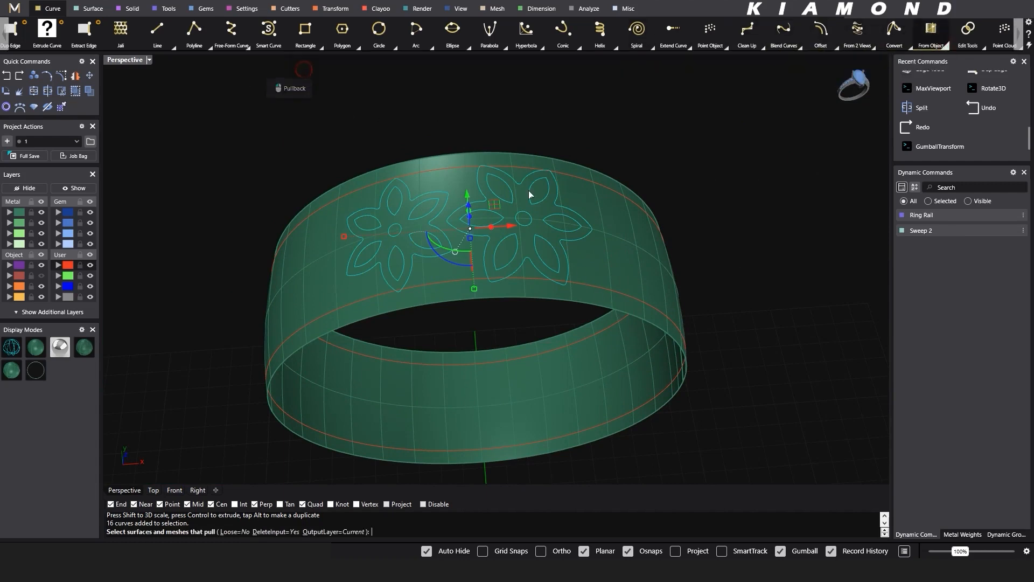
pyautogui.click(607, 210)
pyautogui.press('Return')
pyautogui.moveTo(572, 288); pyautogui.dragTo(403, 254, button='right')
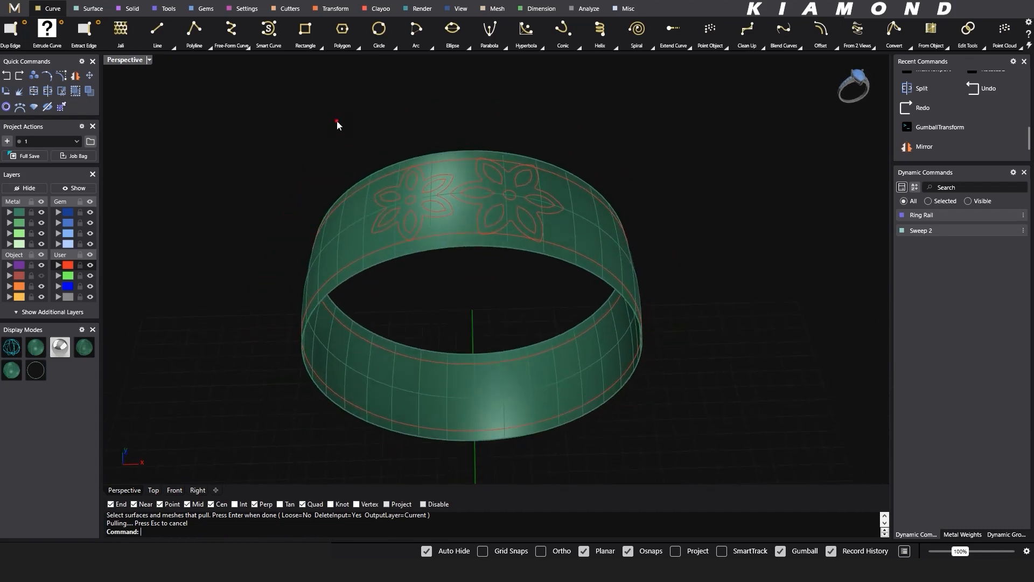
# - Split the ring surface using the curves of both flowers as cutting objects
pyautogui.moveTo(335, 120); pyautogui.dragTo(629, 285)
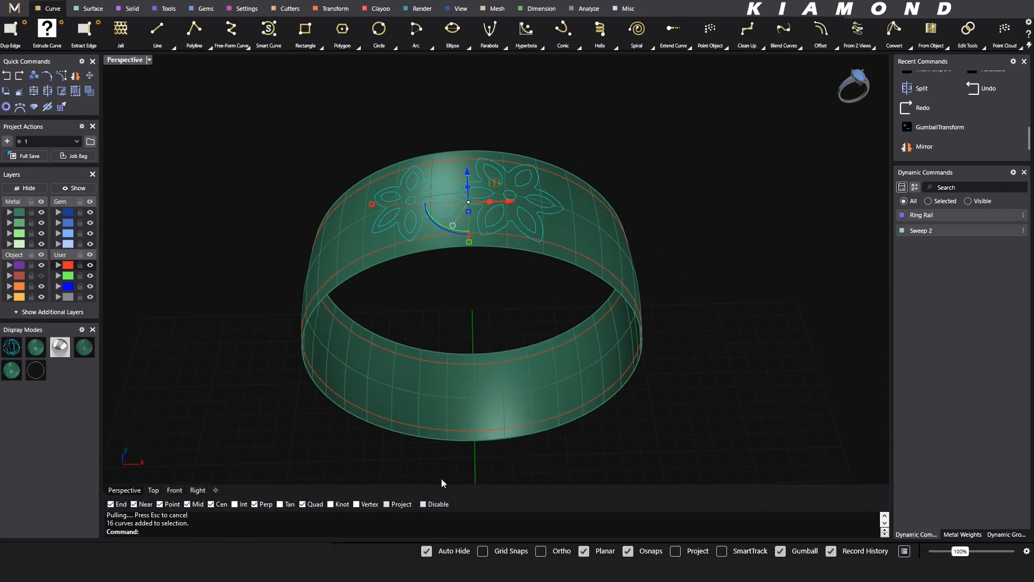
pyautogui.click(560, 282)
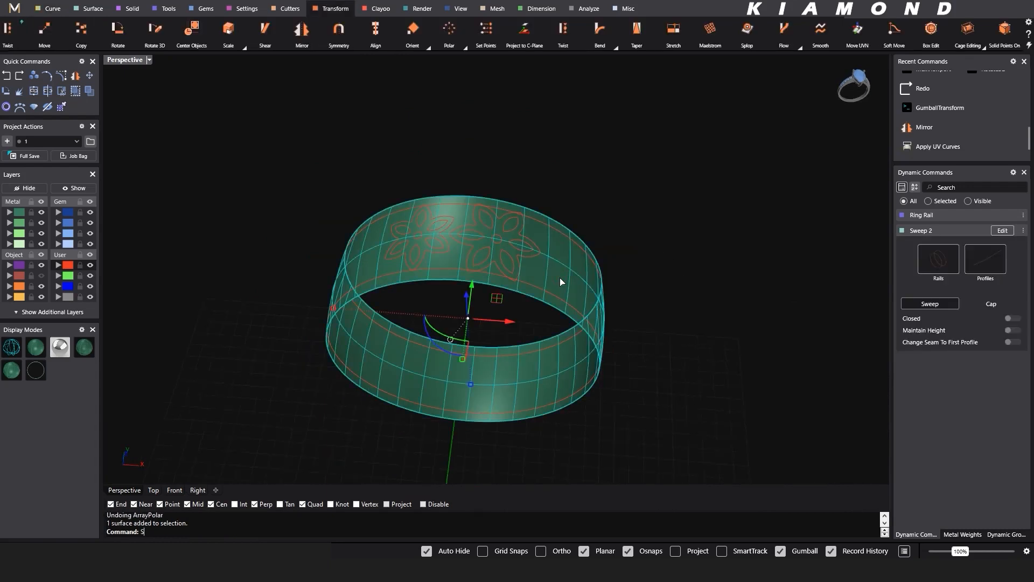
pyautogui.press('Return')
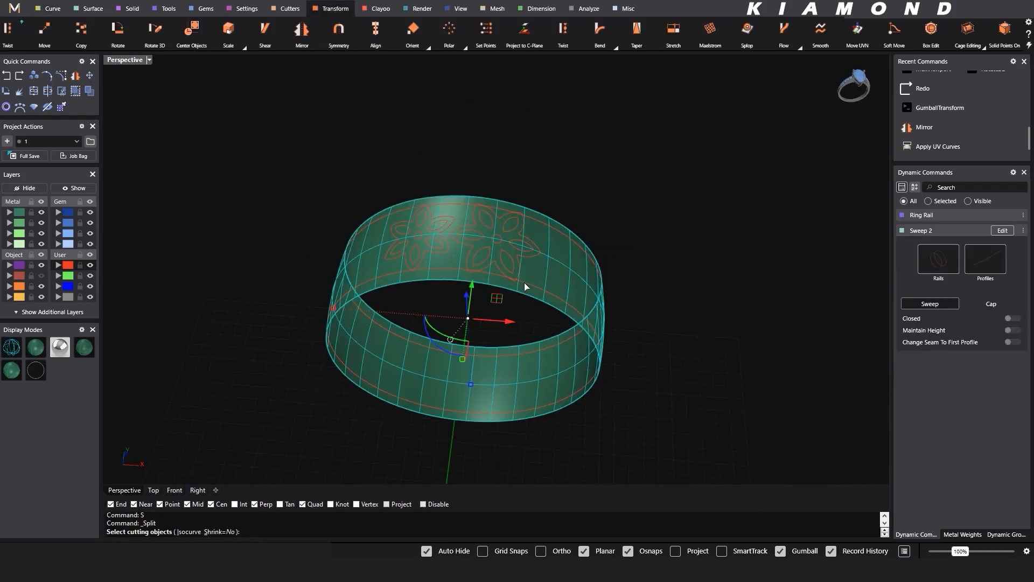
pyautogui.scroll(2, 493, 251)
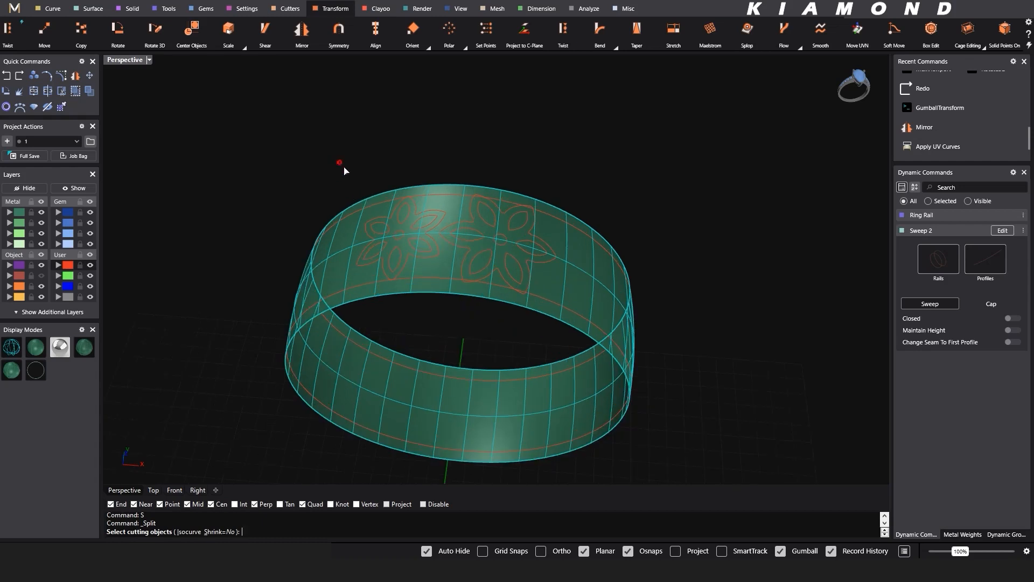
pyautogui.moveTo(339, 162); pyautogui.dragTo(559, 318)
pyautogui.press('Return')
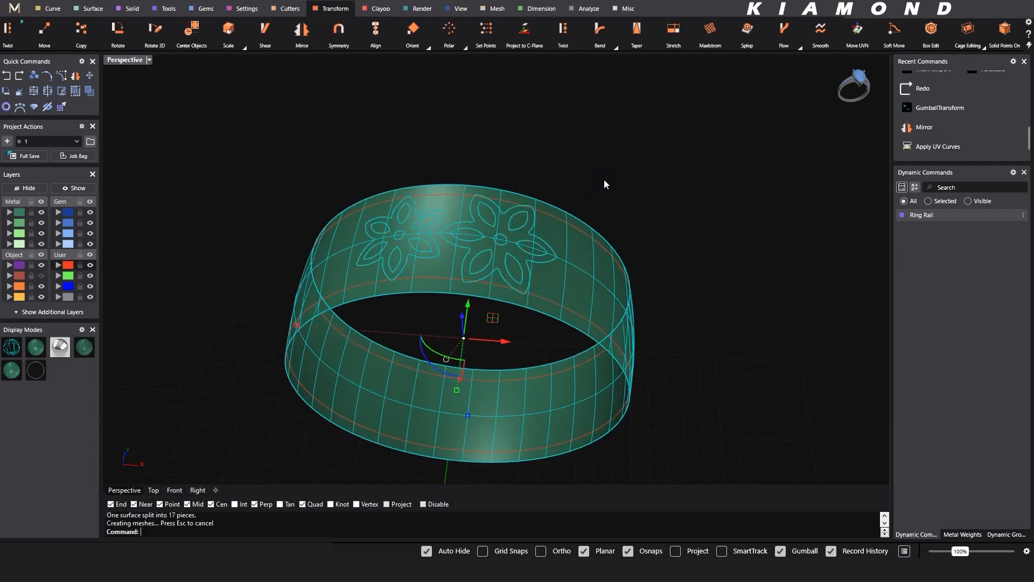
# - Delete the petal and centre pieces inside the first flower together with their inner curves
pyautogui.scroll(3, 500, 234)
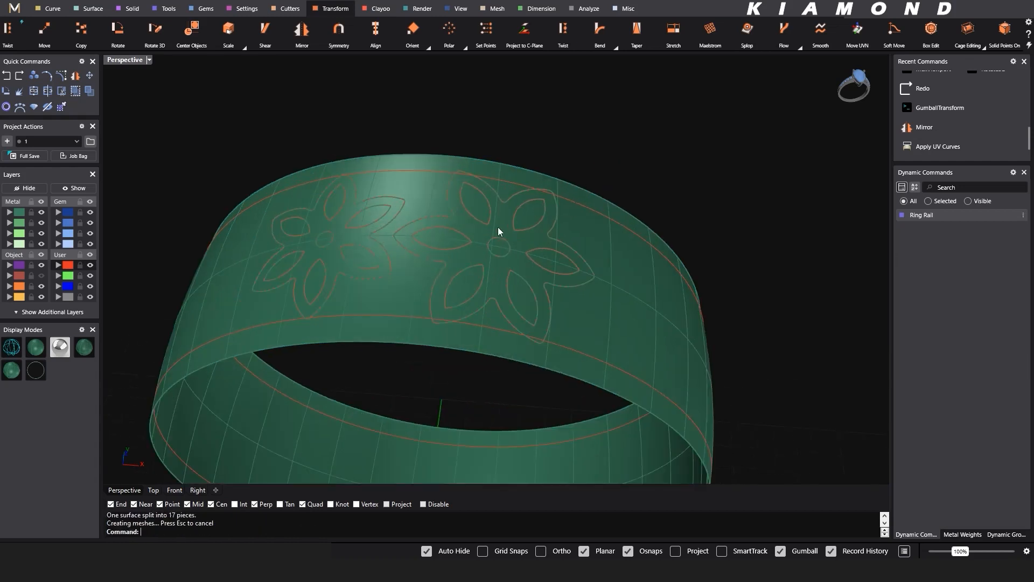
pyautogui.click(425, 201)
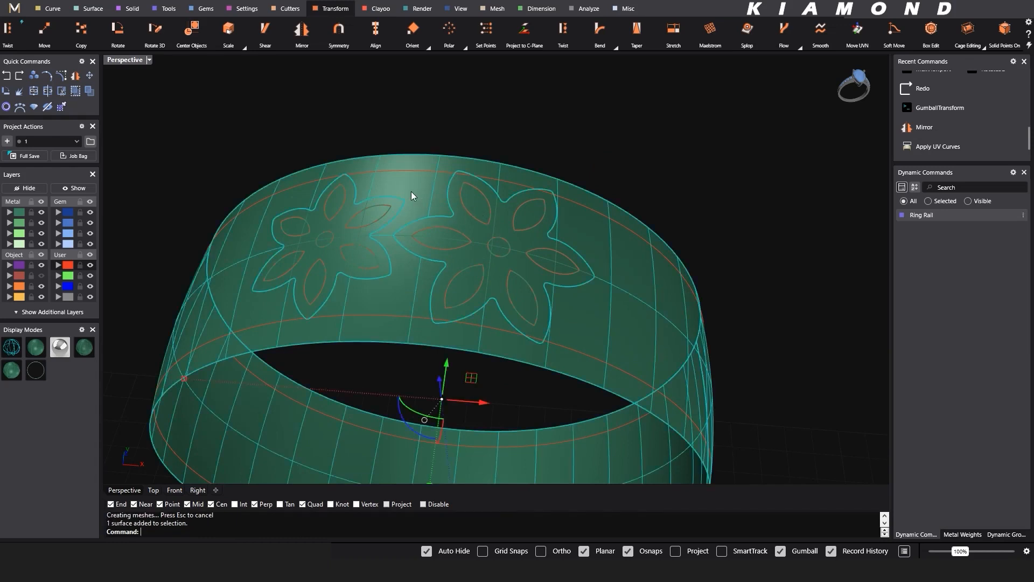
pyautogui.keyDown('shift'); pyautogui.moveTo(387, 212); pyautogui.dragTo(449, 207, button='right'); pyautogui.keyUp('shift')
pyautogui.click(325, 129)
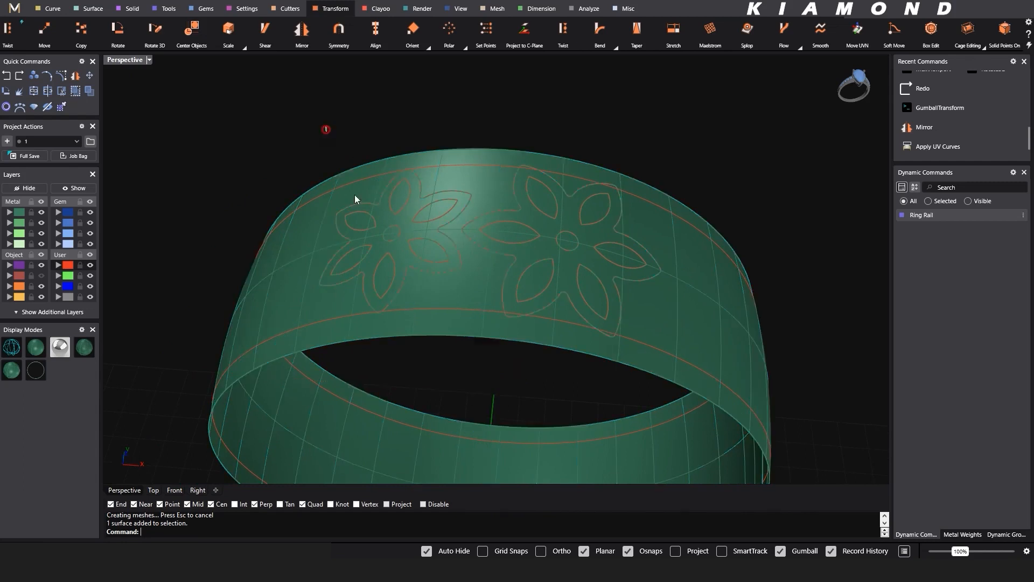
pyautogui.moveTo(454, 341); pyautogui.dragTo(470, 345)
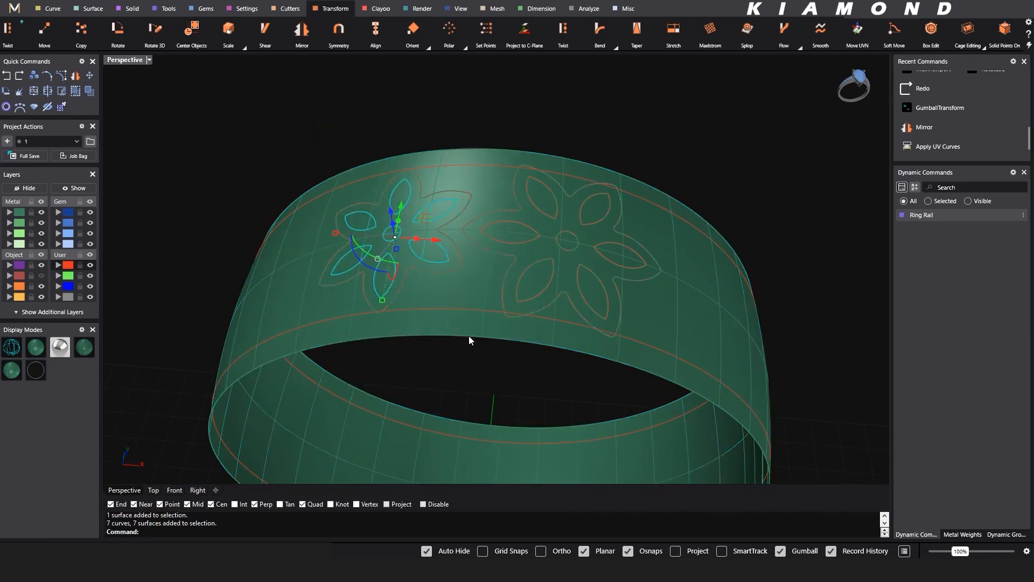
pyautogui.press('Delete')
# - Try to delete the entire ring surface around the flowers and the inner pieces of the second flower
pyautogui.click(483, 200)
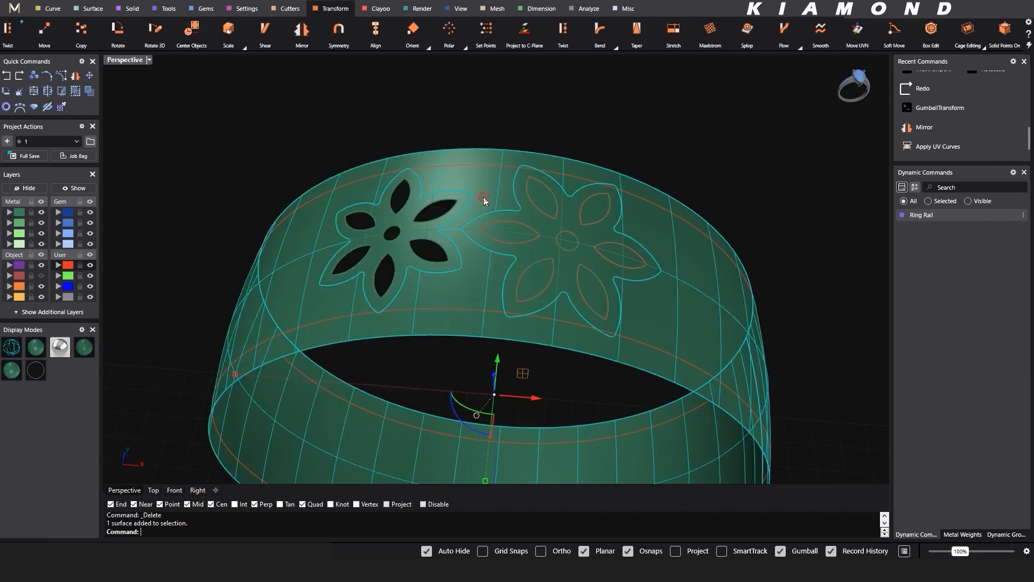
pyautogui.press('Delete')
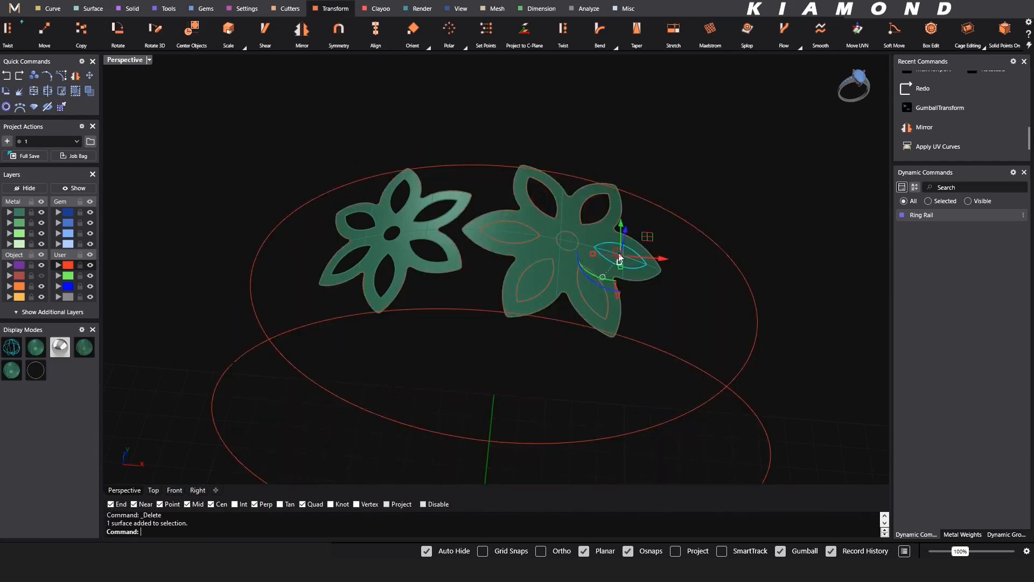
pyautogui.press('Delete')
pyautogui.moveTo(587, 359); pyautogui.dragTo(597, 368)
pyautogui.press('Delete')
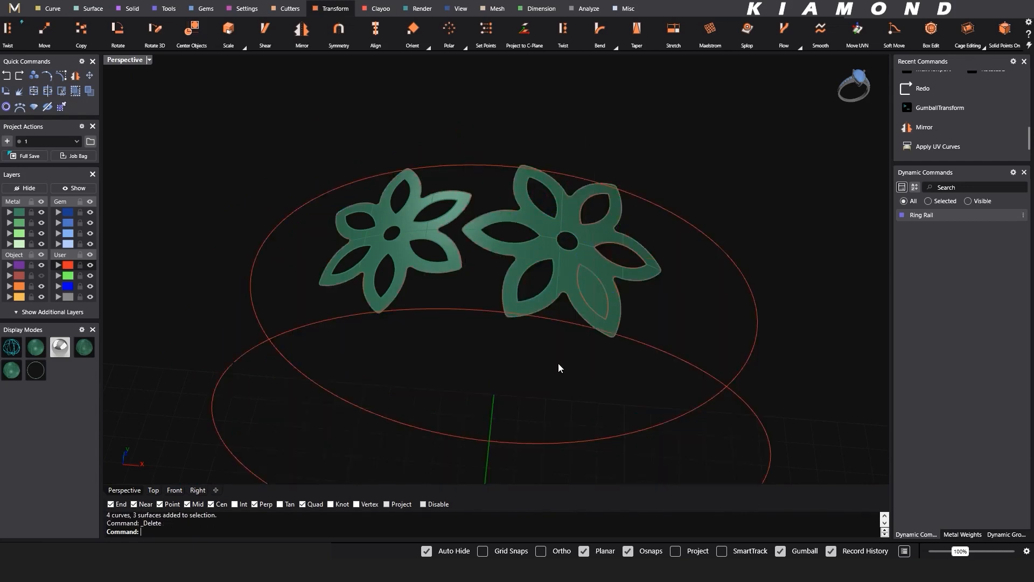
pyautogui.moveTo(689, 210); pyautogui.dragTo(691, 207)
pyautogui.press('Delete')
# - Undo the deletions of the surrounding ring surface and the second flower's inner pieces
pyautogui.moveTo(613, 307); pyautogui.dragTo(516, 316, button='right')
pyautogui.scroll(-2, 518, 280)
pyautogui.hotkey('ctrl', 'z')
pyautogui.hotkey('ctrl', 'z')
pyautogui.hotkey('ctrl', 'z')
pyautogui.hotkey('ctrl', 'z')
pyautogui.hotkey('ctrl', 'z')
pyautogui.hotkey('ctrl', 'z')
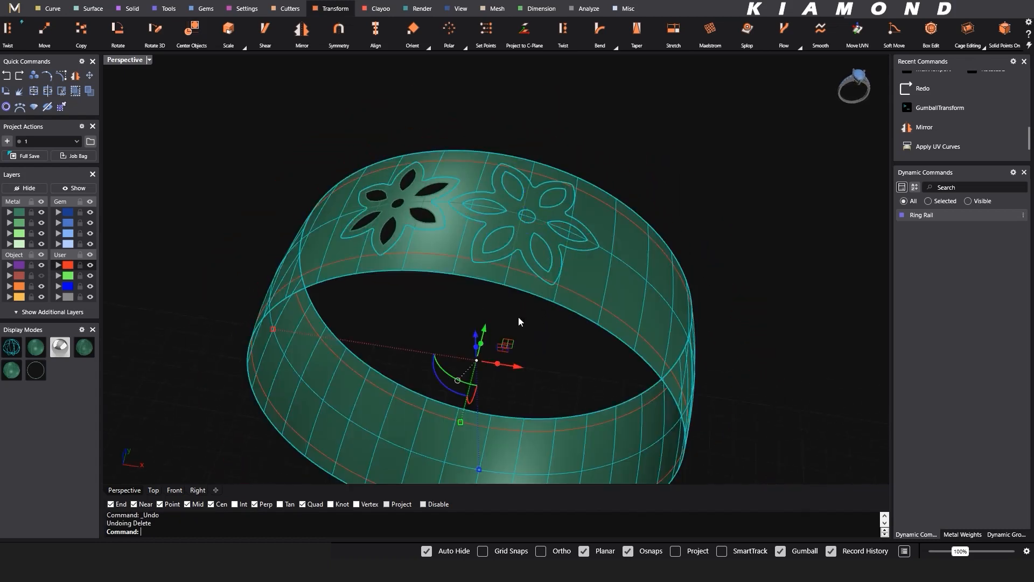
# - Split the ring surface with the two offset edge lines and delete the middle band section beyond the second flower
pyautogui.click(520, 327)
pyautogui.click(591, 279)
pyautogui.write('s')
pyautogui.press('Return')
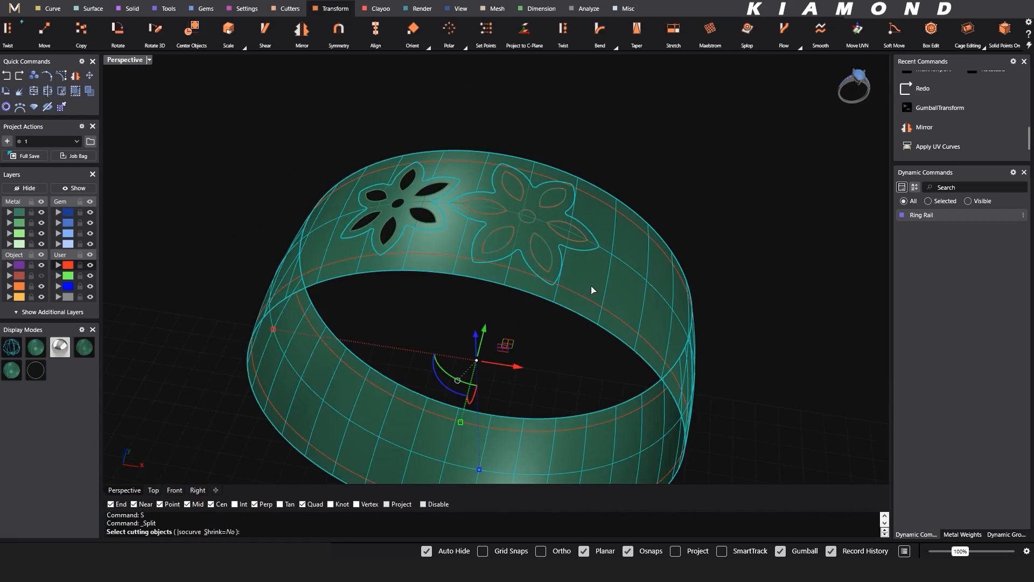
pyautogui.click(592, 300)
pyautogui.rightClick(613, 229)
pyautogui.click(619, 209)
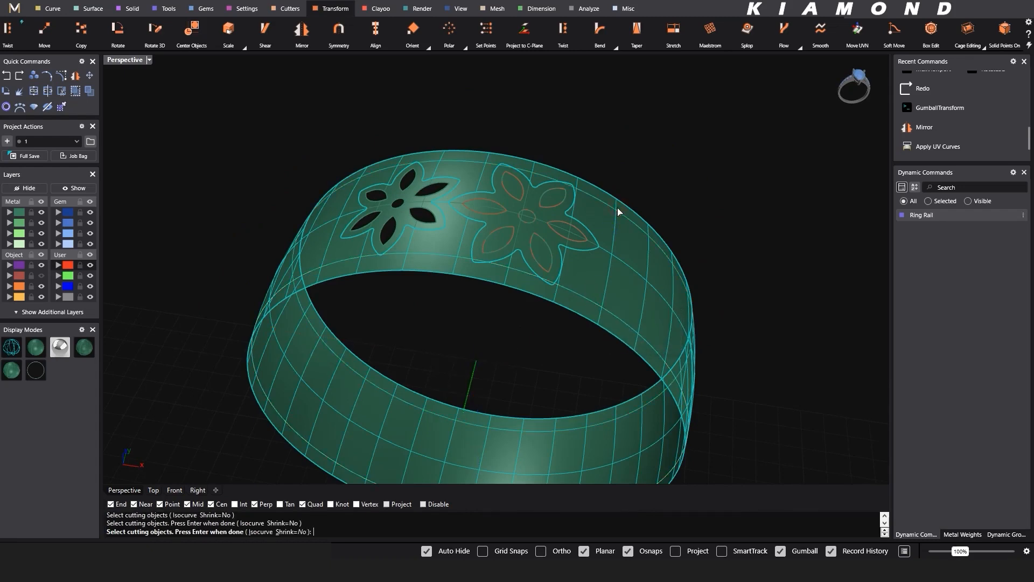
pyautogui.rightClick(619, 210)
pyautogui.click(626, 235)
pyautogui.press('Delete')
# - Try to delete the second flower's pieces and curves all at once, and undo the deletion
pyautogui.moveTo(427, 332); pyautogui.dragTo(605, 145)
pyautogui.press('Delete')
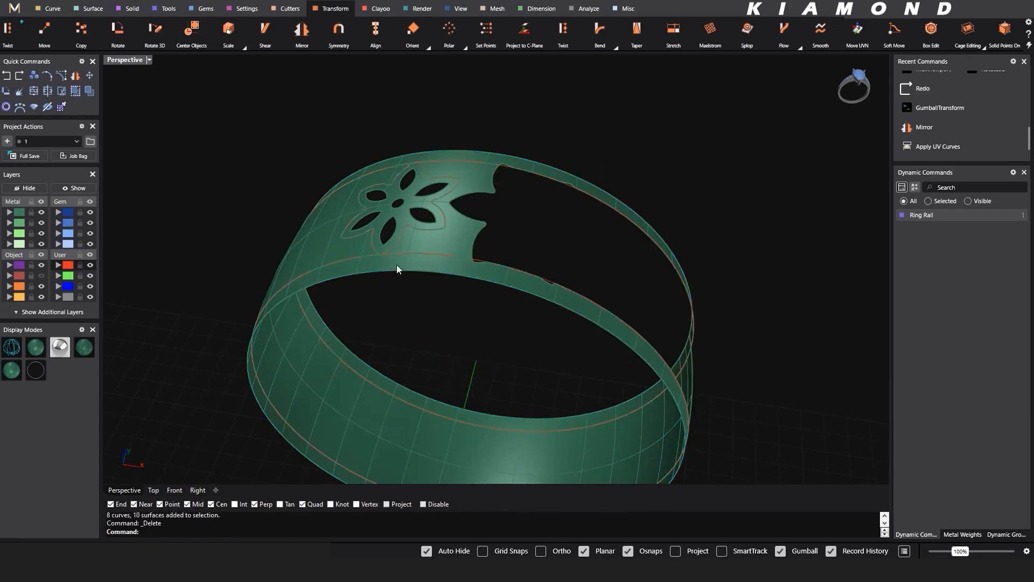
pyautogui.hotkey('ctrl', 'z')
# - Delete the six petal pieces and the round centre piece inside the second flower
pyautogui.scroll(4, 489, 212)
pyautogui.click(486, 207)
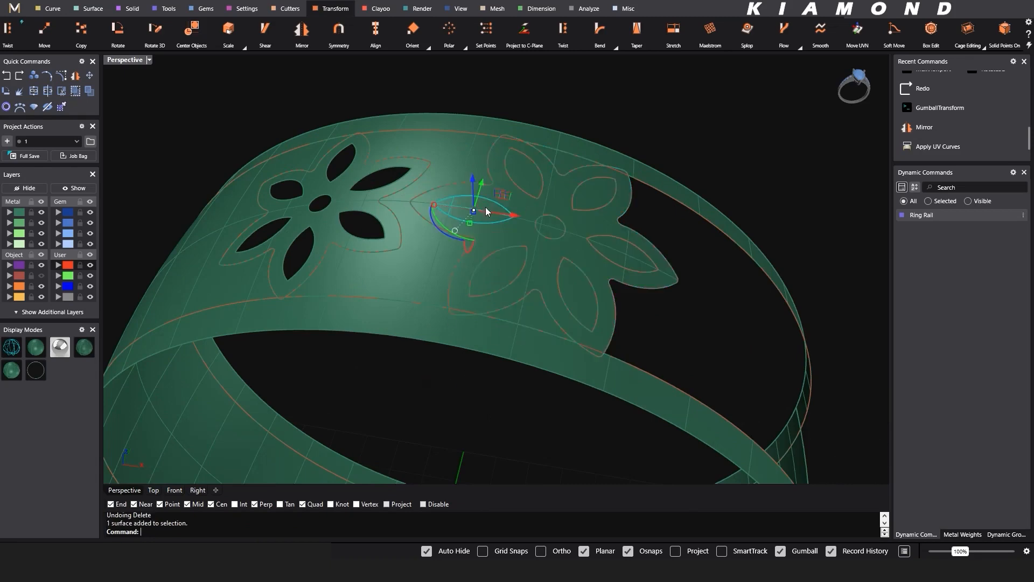
pyautogui.press('Delete')
pyautogui.scroll(3, 518, 172)
pyautogui.click(430, 379)
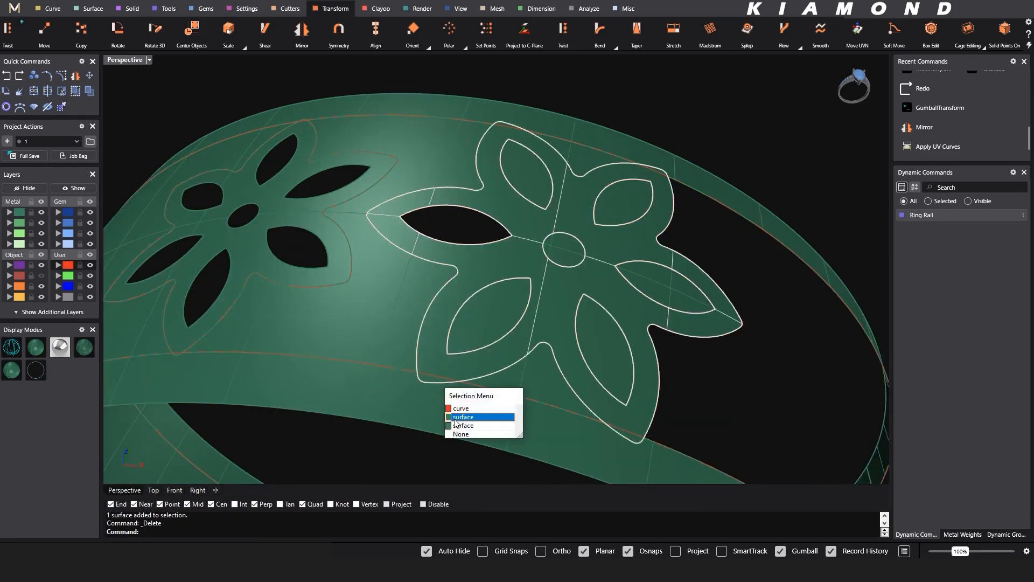
pyautogui.click(468, 418)
pyautogui.click(489, 317)
pyautogui.press('Delete')
pyautogui.click(602, 342)
pyautogui.press('Delete')
pyautogui.click(670, 284)
pyautogui.press('Delete')
pyautogui.click(624, 203)
pyautogui.click(532, 182)
pyautogui.press('Delete')
pyautogui.click(566, 251)
pyautogui.press('Delete')
pyautogui.scroll(-5, 646, 235)
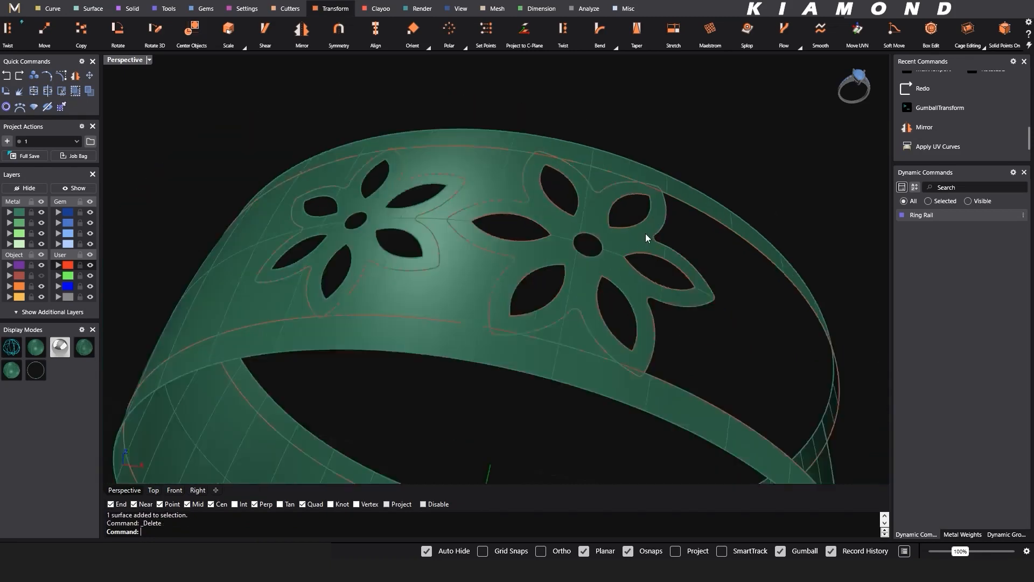
# - Delete the first flower's outline curve, the second flower's curves and the band surface between the two flowers
pyautogui.moveTo(447, 237); pyautogui.dragTo(475, 244, button='right')
pyautogui.moveTo(550, 322); pyautogui.dragTo(572, 325)
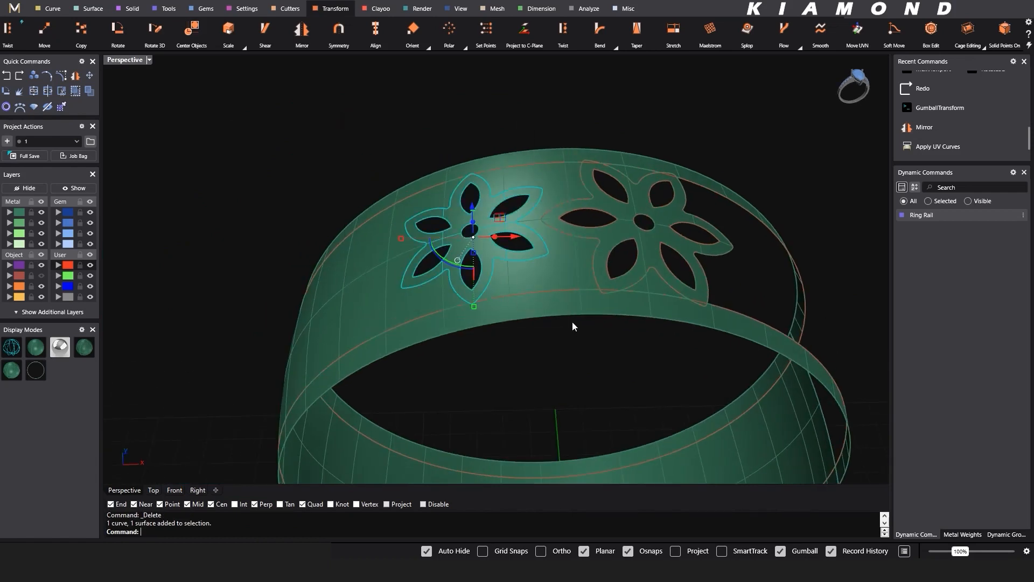
pyautogui.keyDown('ctrl'); pyautogui.click(489, 256); pyautogui.keyUp('ctrl')
pyautogui.press('Delete')
pyautogui.click(600, 256)
pyautogui.press('Delete')
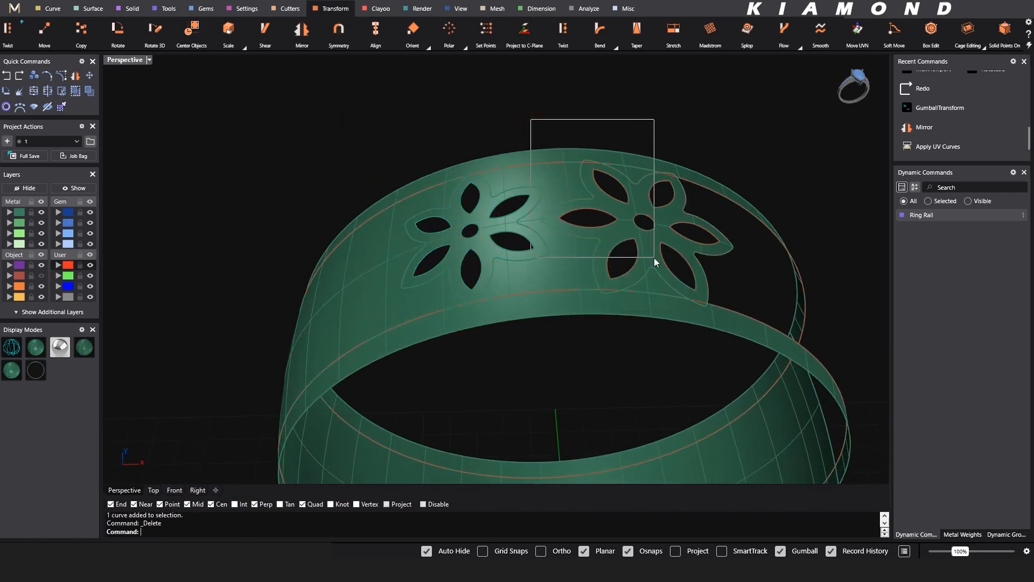
pyautogui.moveTo(656, 263); pyautogui.dragTo(656, 262)
pyautogui.moveTo(612, 127); pyautogui.dragTo(739, 285)
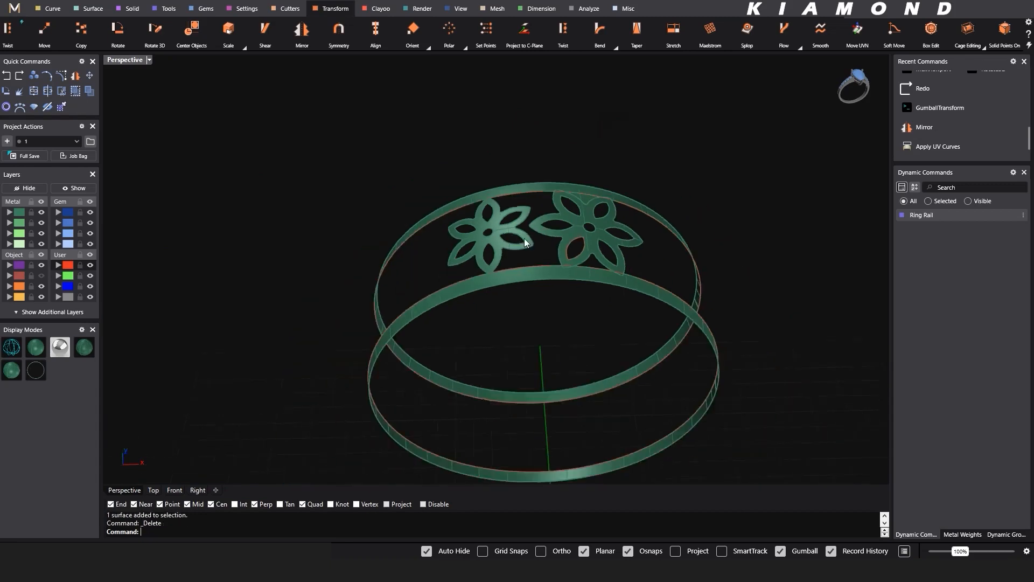
# - Polar array the flower pair around the ring with six items over 360 degrees and delete a leftover surface piece between two petals
pyautogui.moveTo(596, 301); pyautogui.dragTo(596, 273, button='right')
pyautogui.scroll(5, 551, 259)
pyautogui.click(542, 255)
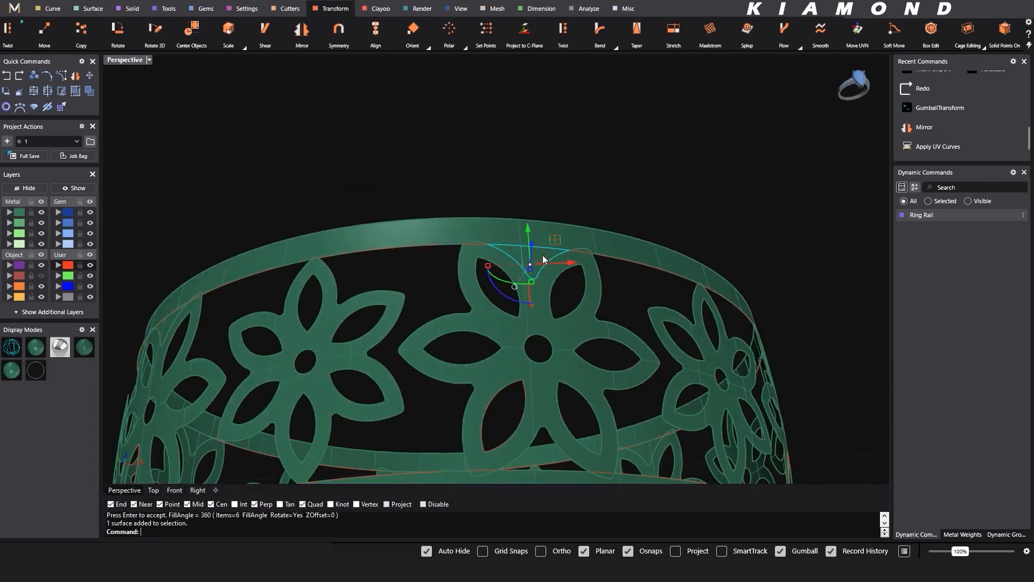
pyautogui.press('Delete')
pyautogui.scroll(-4, 483, 294)
pyautogui.moveTo(456, 304); pyautogui.dragTo(477, 287, button='right')
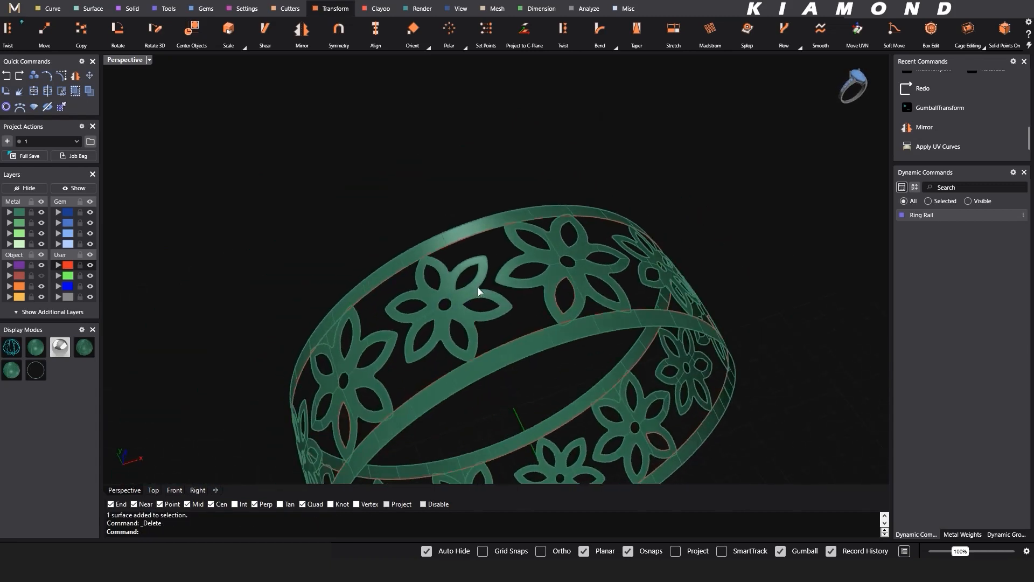
# - Undo the polar array of flowers and delete the leftover surface piece between the petals of the original flower
pyautogui.hotkey('ctrl', 'z')
pyautogui.press('Delete')
pyautogui.moveTo(582, 254); pyautogui.dragTo(512, 261, button='right')
# - Offset both flower surfaces into solids toward the ring's inside at a distance of 1.2
pyautogui.moveTo(290, 163); pyautogui.dragTo(597, 367)
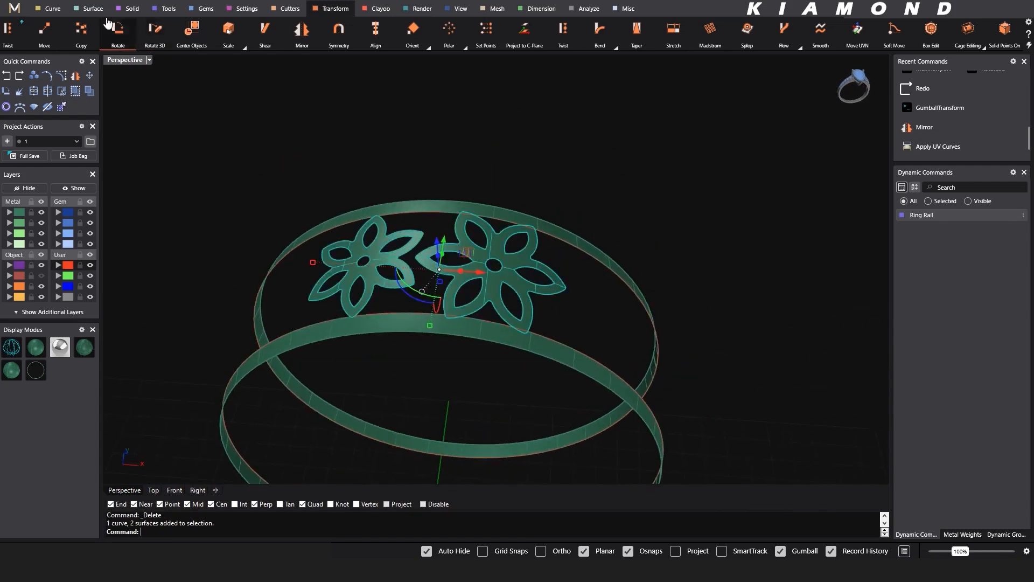
pyautogui.click(87, 7)
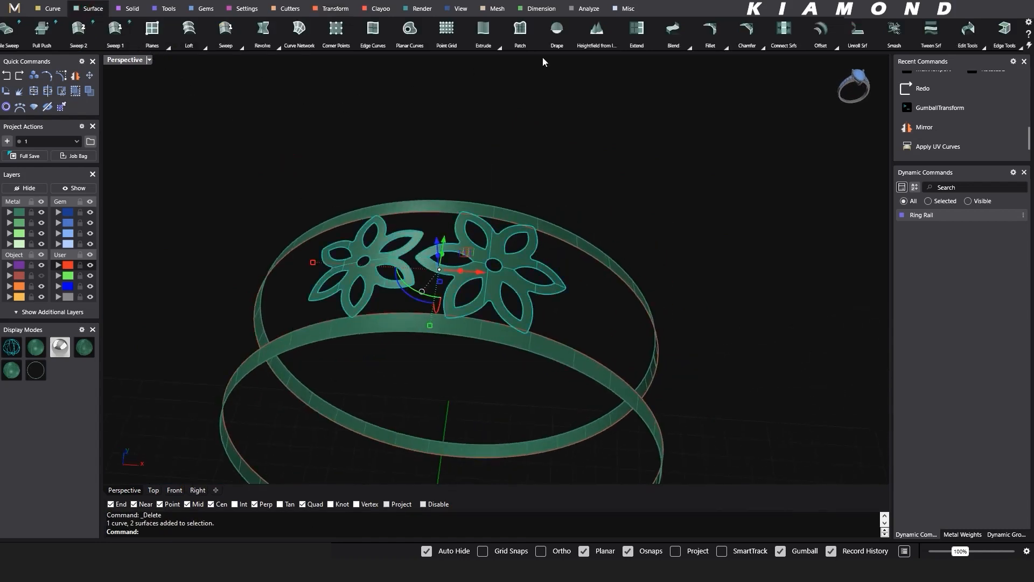
pyautogui.click(828, 38)
pyautogui.moveTo(554, 169); pyautogui.dragTo(557, 154, button='right')
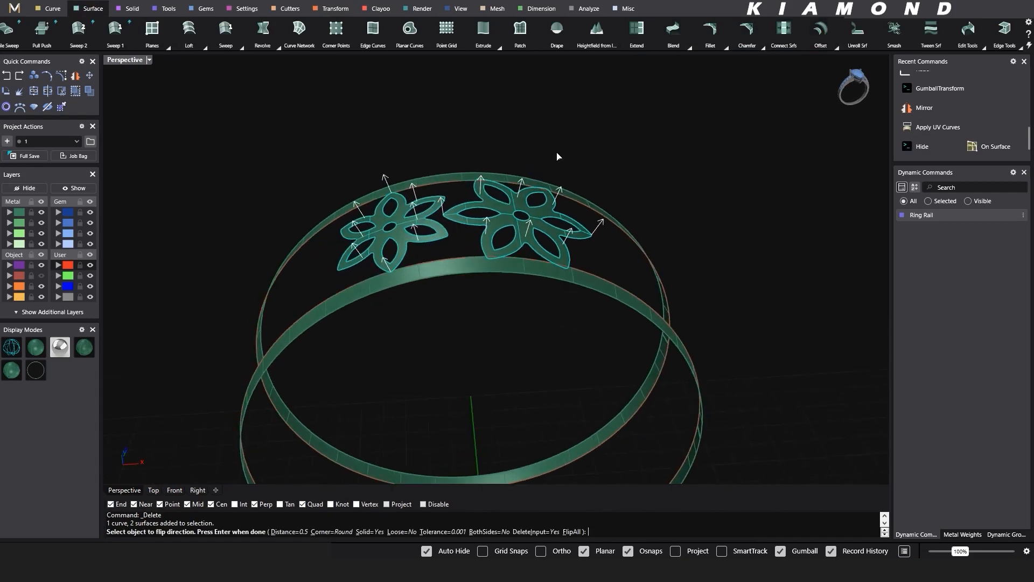
pyautogui.write('f')
pyautogui.press('Return')
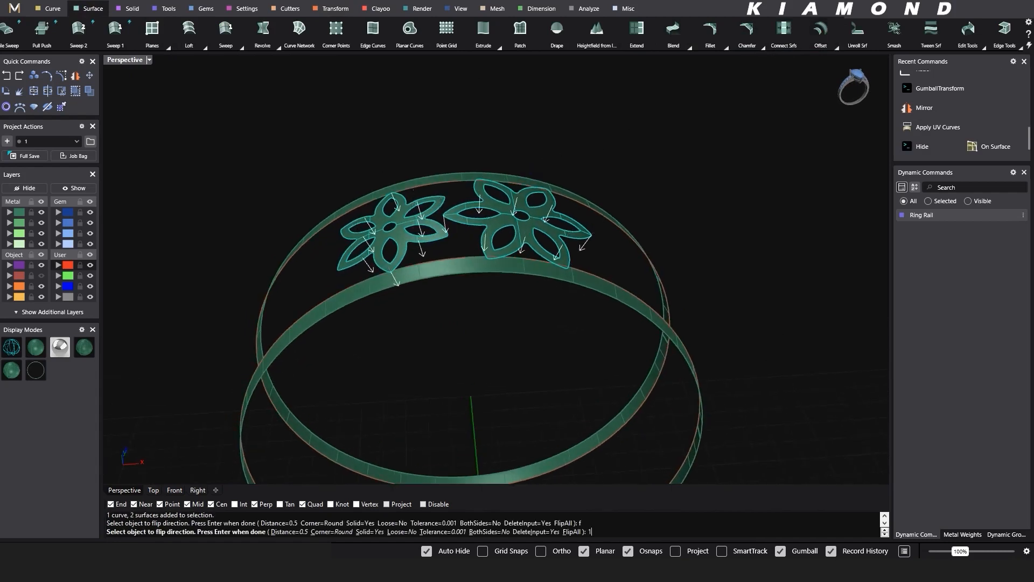
pyautogui.write('1')
pyautogui.press('Return')
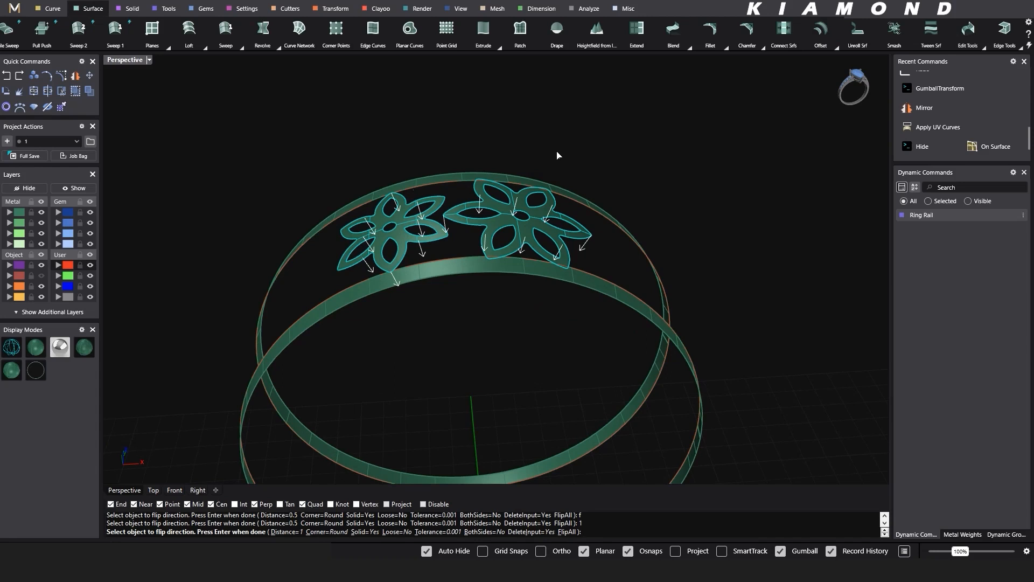
pyautogui.press('Return')
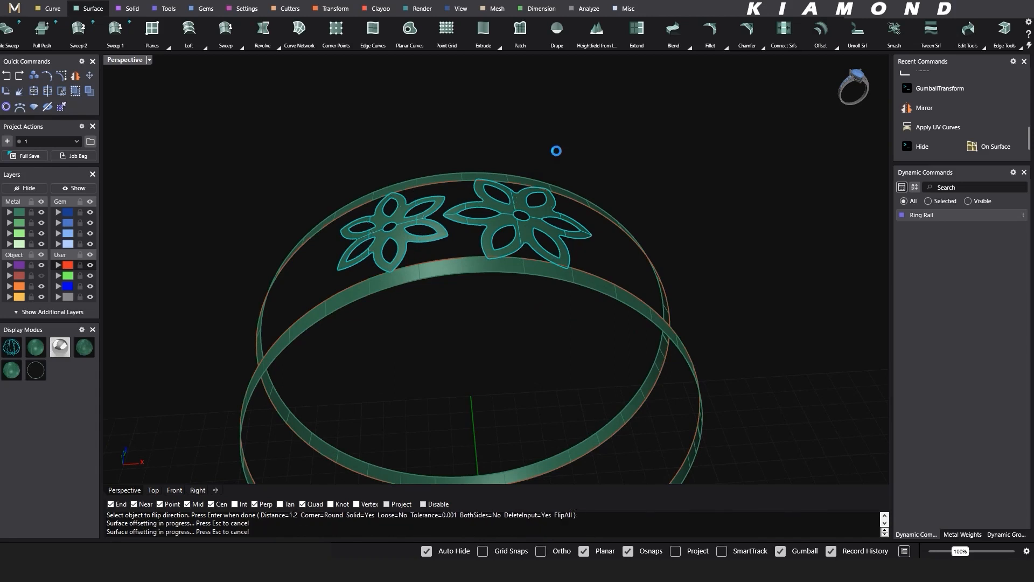
pyautogui.click(594, 152)
pyautogui.moveTo(559, 281)
pyautogui.mouseDown(button='right')
pyautogui.moveTo(562, 289)
pyautogui.moveTo(618, 227)
pyautogui.moveTo(581, 247)
pyautogui.moveTo(566, 293)
pyautogui.mouseUp(button='right')
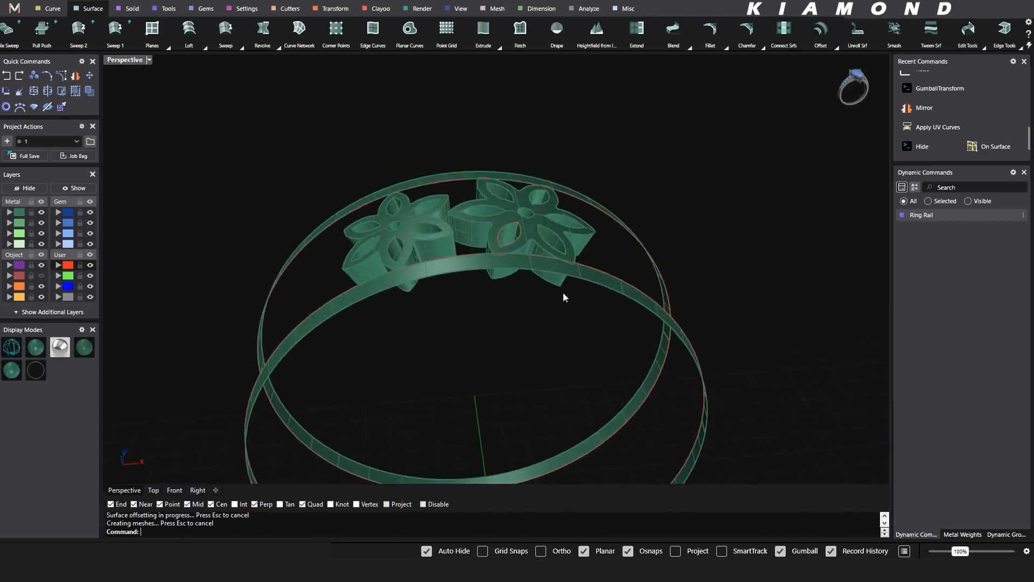
# - Undo the solid offset of the flowers and offset them again toward the ring's inside at a distance of 1
pyautogui.hotkey('ctrl', 'z')
pyautogui.press('Return')
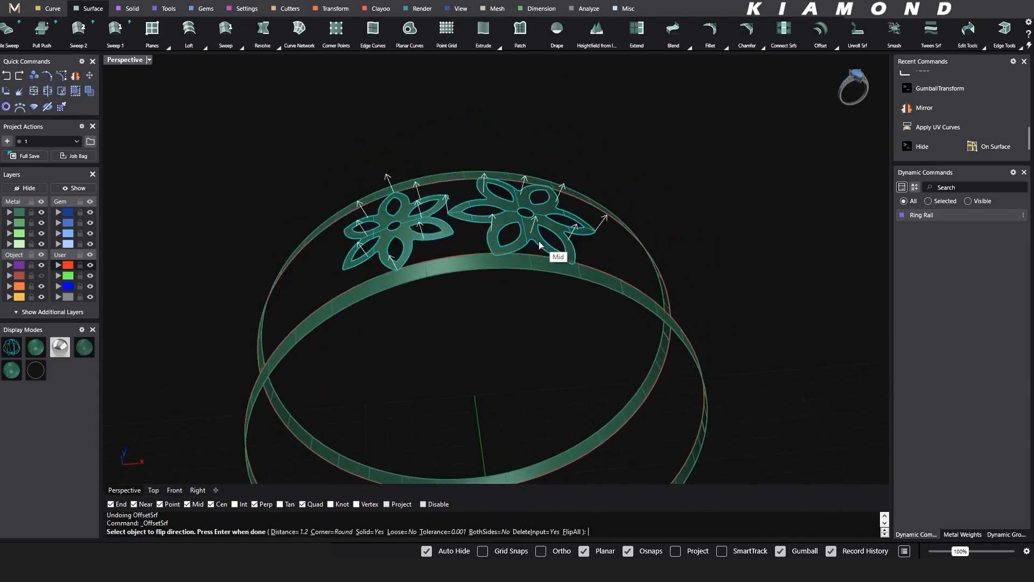
pyautogui.write('f')
pyautogui.press('Return')
pyautogui.write('f')
pyautogui.press('Return')
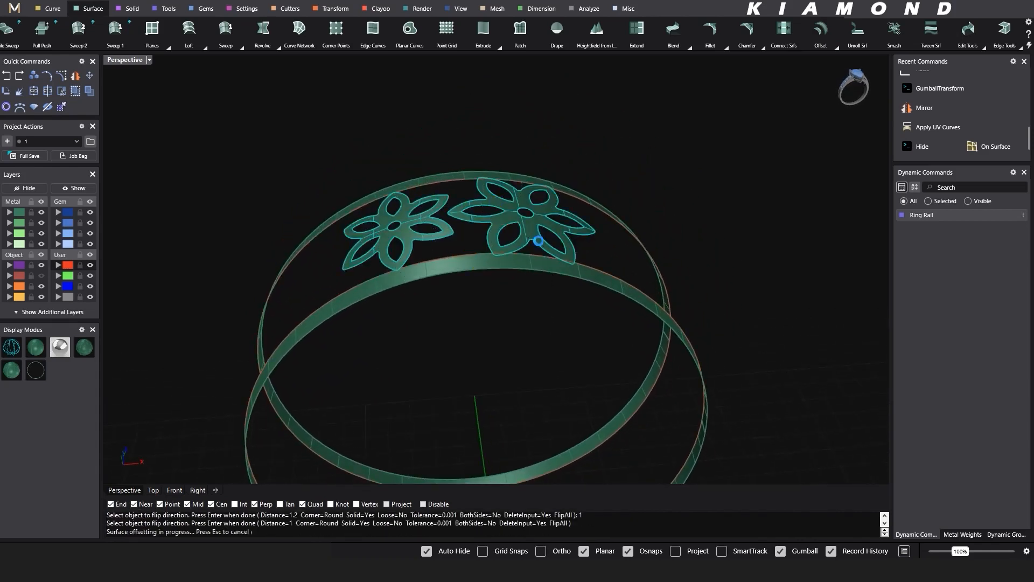
# - Polar array the two thickened flowers around the origin in the front view with six items over 360 degrees
pyautogui.moveTo(550, 313); pyautogui.dragTo(496, 305, button='right')
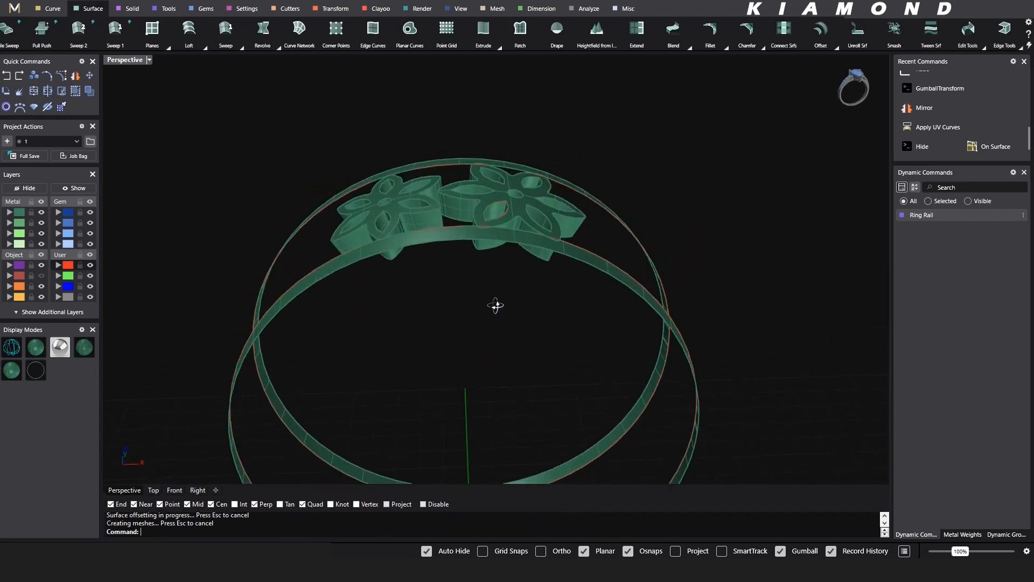
pyautogui.click(175, 490)
pyautogui.moveTo(572, 245); pyautogui.dragTo(600, 265)
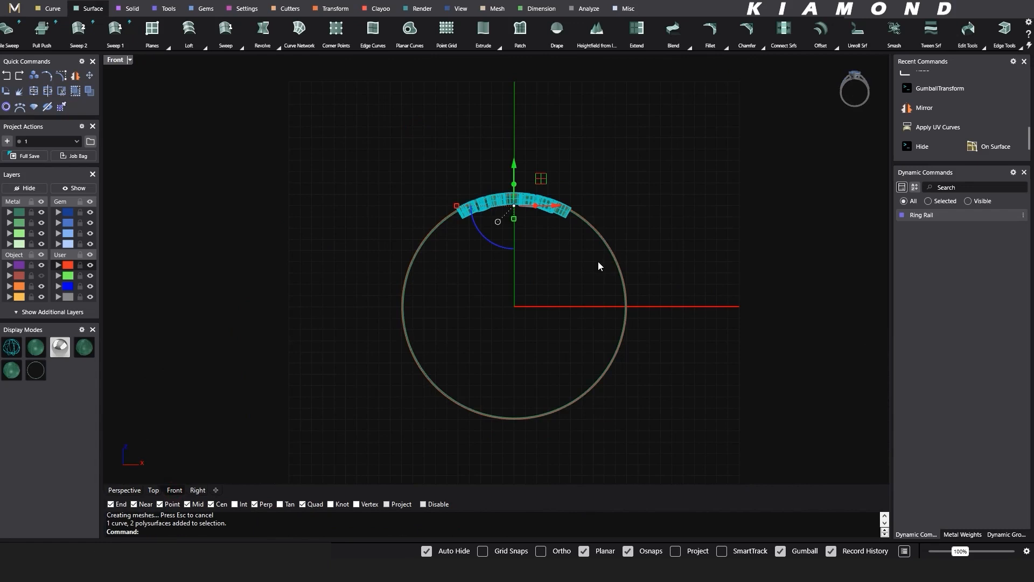
pyautogui.hotkey('ctrl', 'shift', 'a')
pyautogui.write('0')
pyautogui.press('Return')
pyautogui.press('Return')
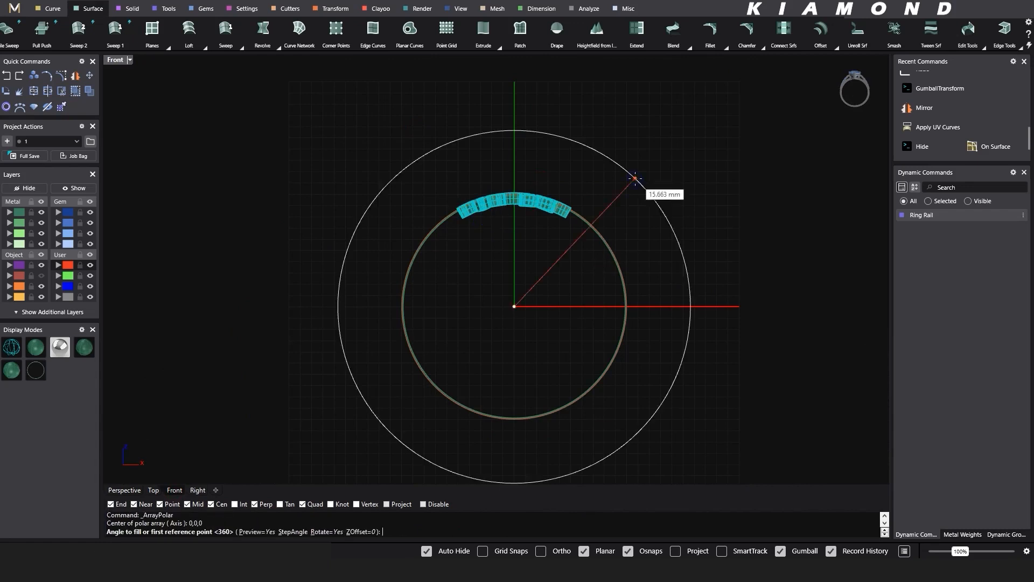
pyautogui.press('Return')
pyautogui.press('Return')
pyautogui.rightClick(636, 182)
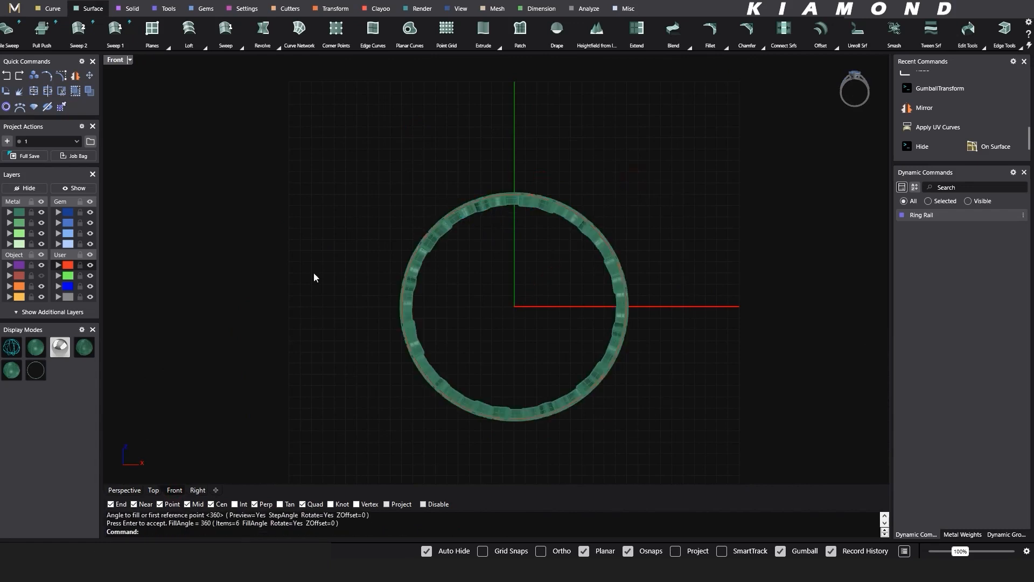
# - Bring back only the plain solid ring band from the hidden objects
pyautogui.click(135, 490)
pyautogui.moveTo(363, 341); pyautogui.dragTo(607, 267, button='right')
pyautogui.moveTo(661, 157); pyautogui.dragTo(383, 174)
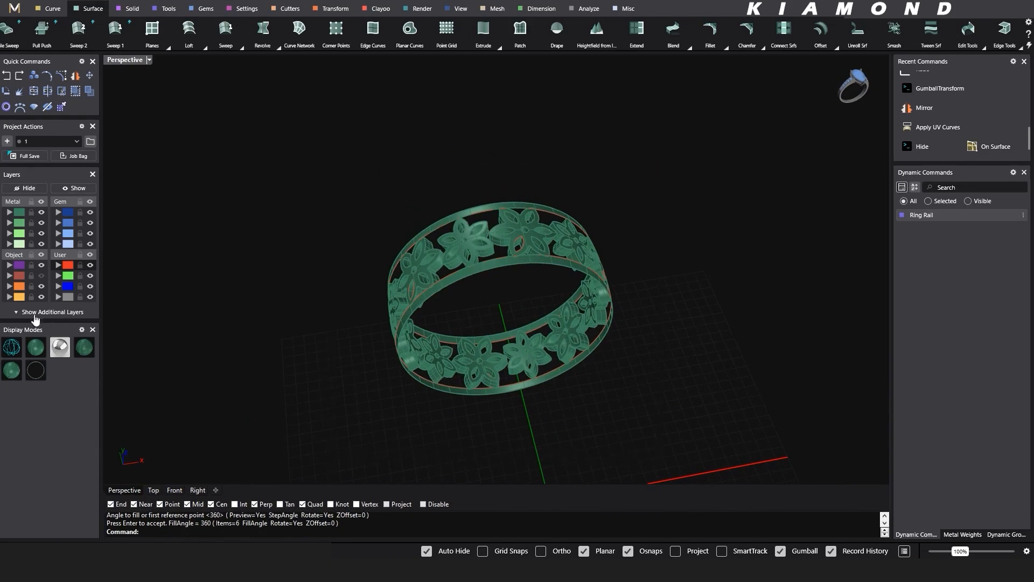
pyautogui.click(91, 192)
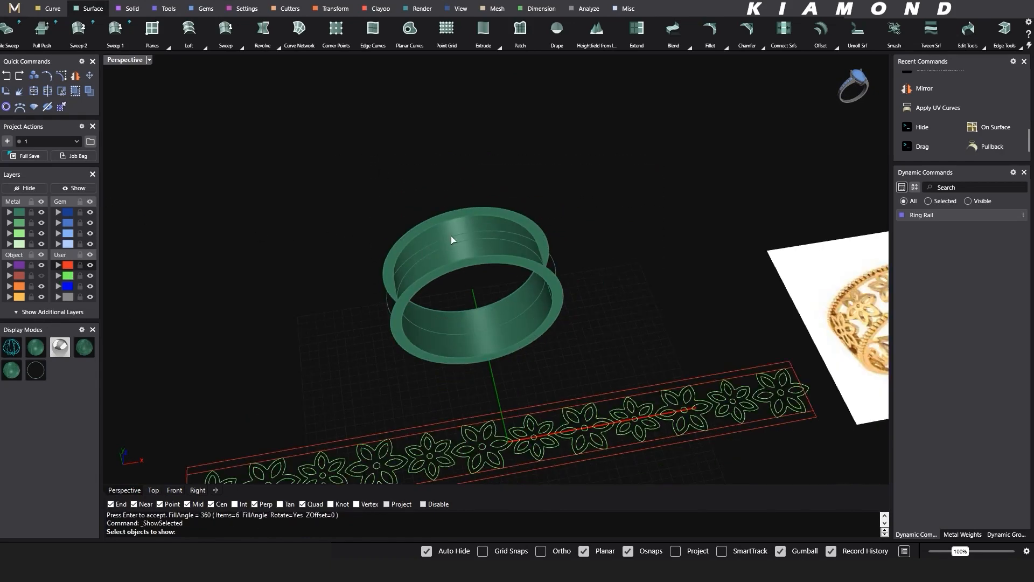
pyautogui.click(459, 221)
pyautogui.press('Return')
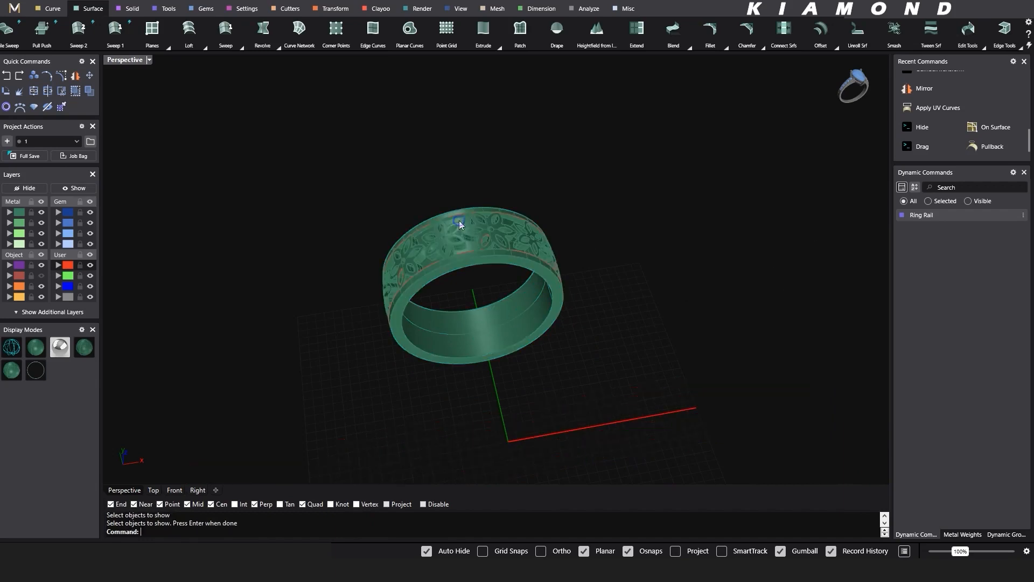
# - Extract the ring band's inner surface and extrude the inner ring curve 3.5 to both sides as an open surface
pyautogui.moveTo(569, 228); pyautogui.dragTo(540, 260, button='right')
pyautogui.scroll(8, 547, 249)
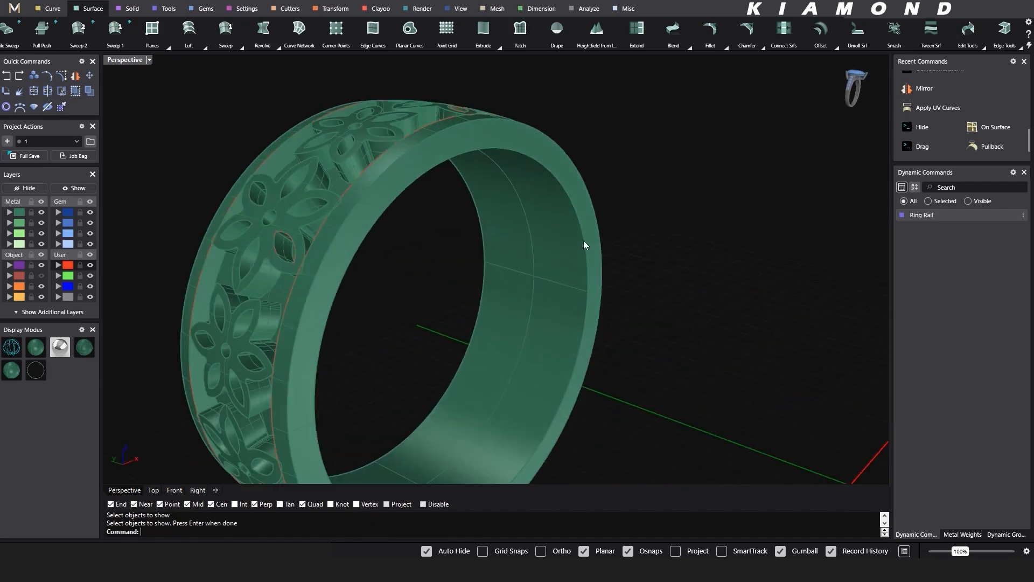
pyautogui.scroll(-1, 539, 233)
pyautogui.click(553, 236)
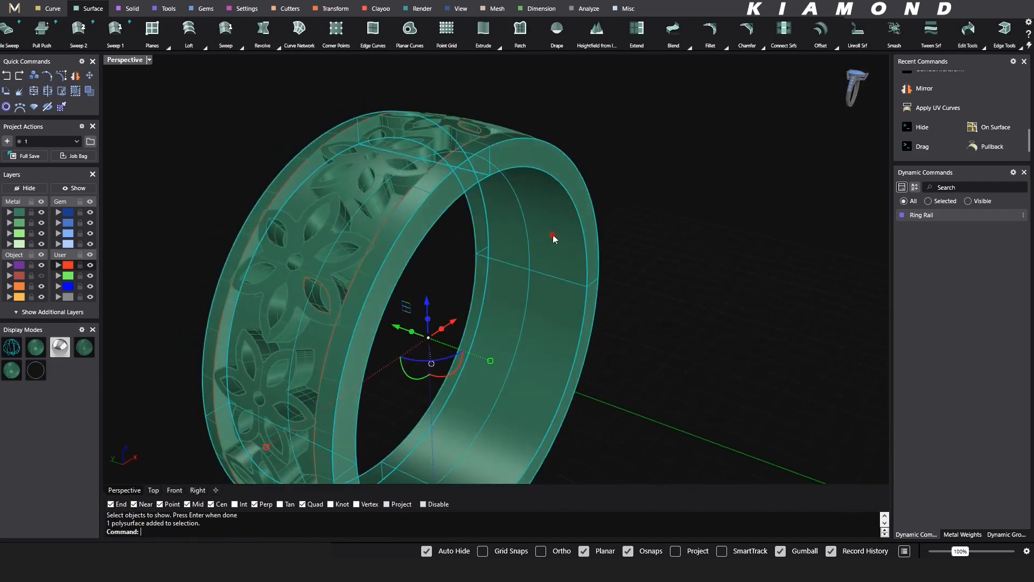
pyautogui.click(133, 9)
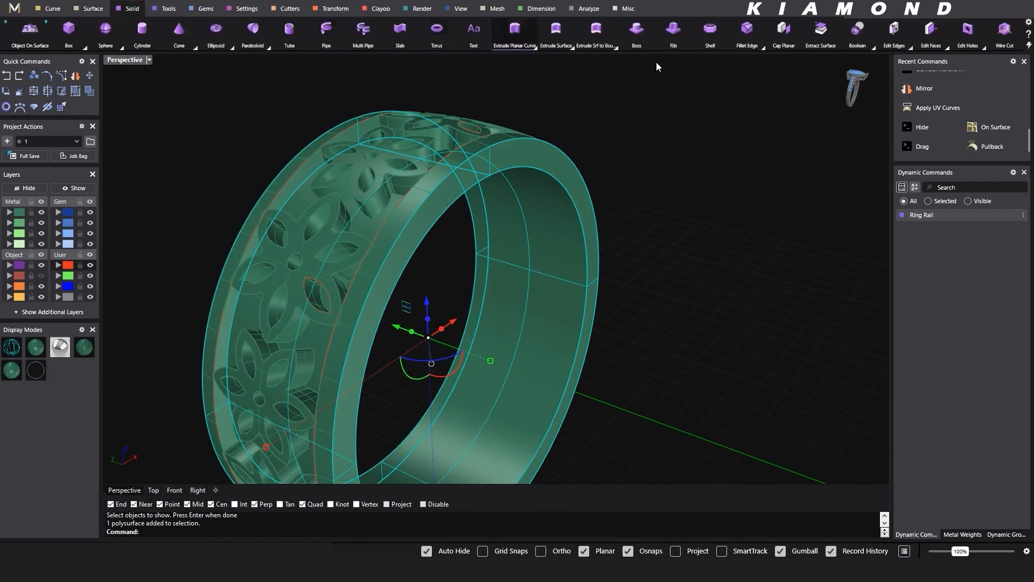
pyautogui.click(820, 47)
pyautogui.click(540, 273)
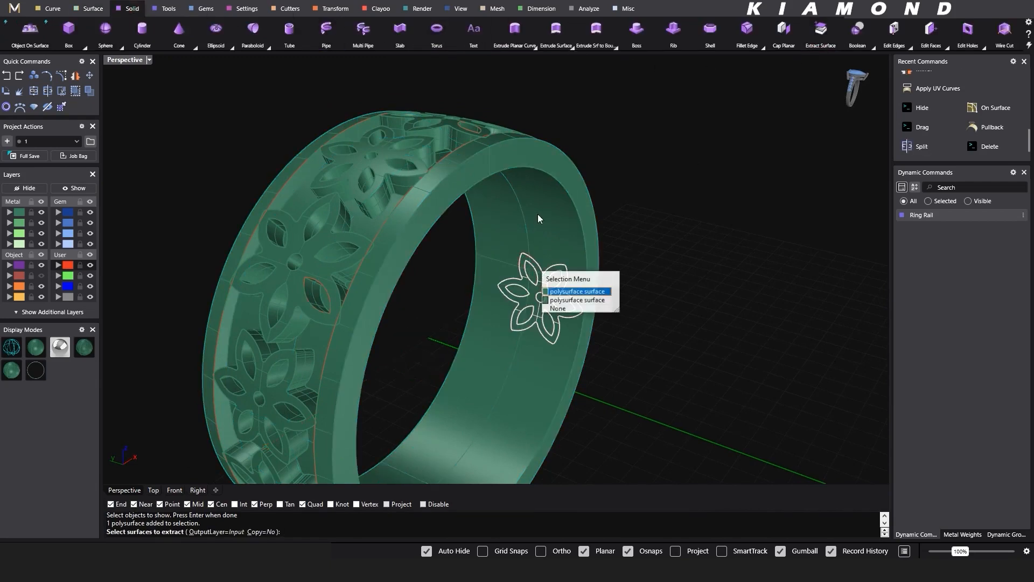
pyautogui.click(563, 308)
pyautogui.click(570, 220)
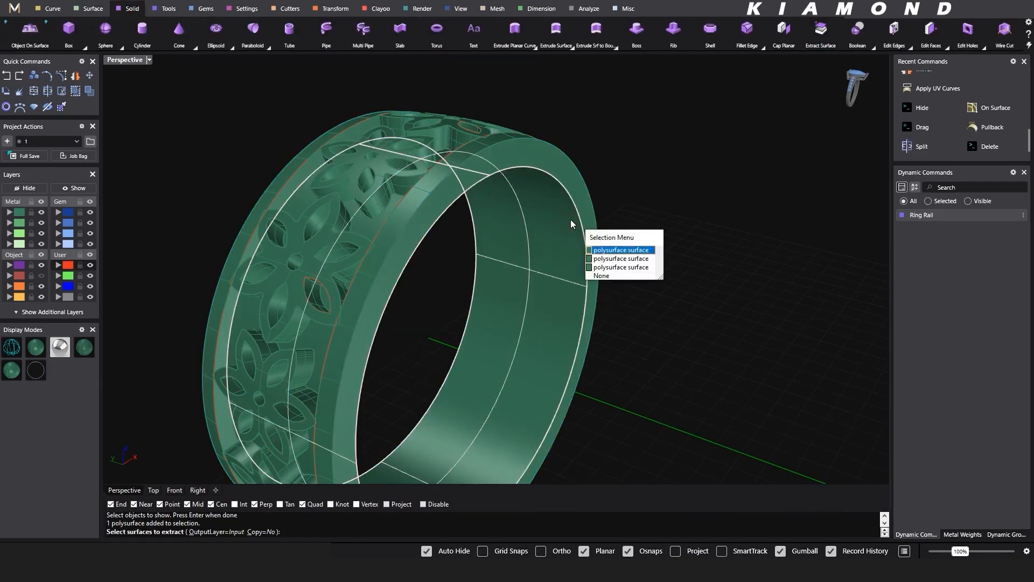
pyautogui.rightClick(570, 220)
pyautogui.rightClick(570, 220)
# - Pull the edge border's inner boundary curve onto the red surface lining the ring's inside
pyautogui.moveTo(571, 223); pyautogui.dragTo(616, 314, button='right')
pyautogui.scroll(5, 505, 199)
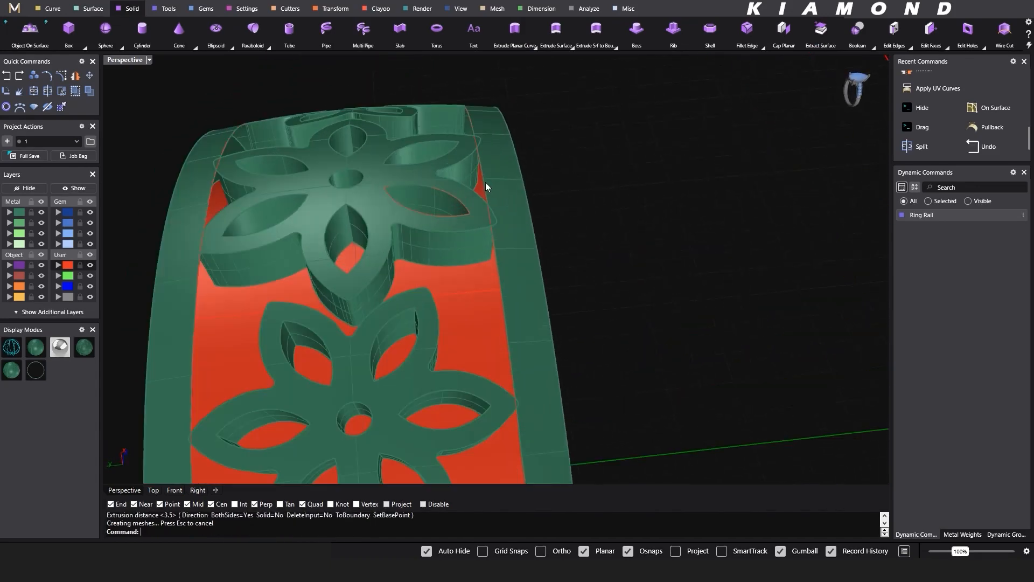
pyautogui.click(482, 180)
pyautogui.rightClick(482, 180)
pyautogui.scroll(-4, 482, 180)
pyautogui.moveTo(481, 316); pyautogui.dragTo(433, 280, button='right')
pyautogui.write('Pull')
pyautogui.press('Return')
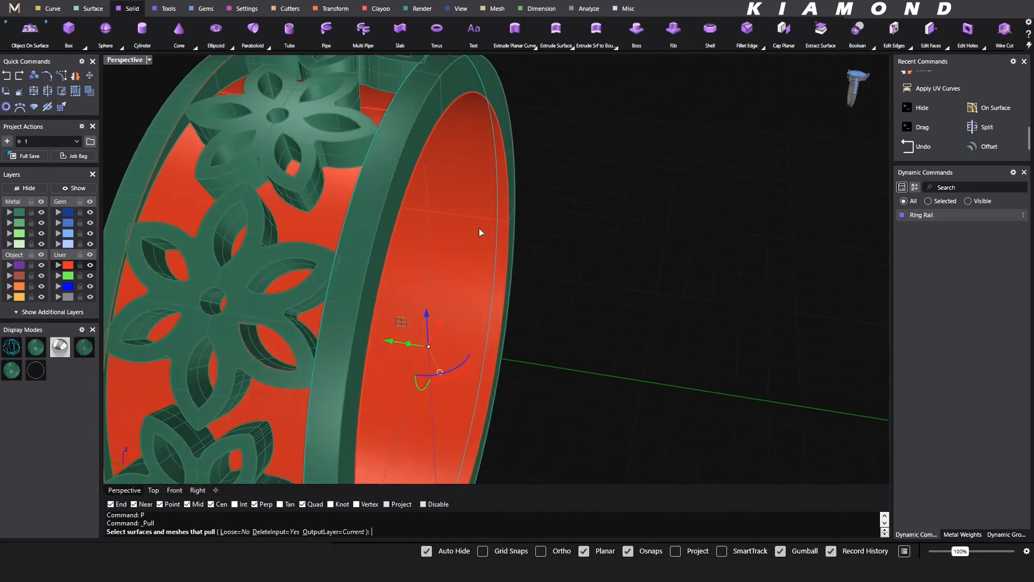
pyautogui.click(480, 219)
pyautogui.rightClick(480, 218)
pyautogui.rightClick(480, 217)
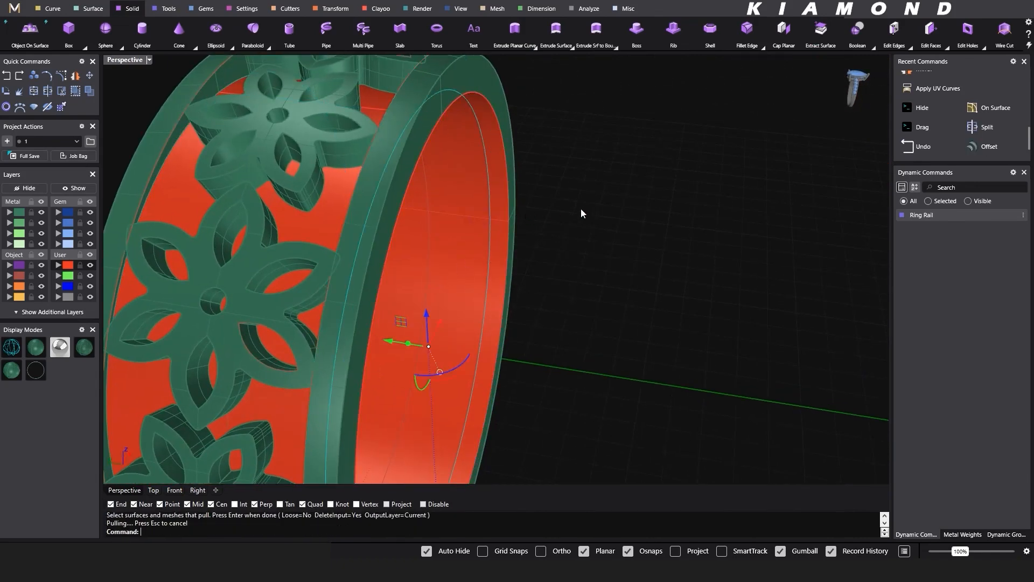
pyautogui.click(582, 208)
# - Split the red inner surface with the pulled curve and delete the wide piece, keeping the narrow strip along one edge
pyautogui.scroll(-5, 587, 206)
pyautogui.moveTo(587, 206); pyautogui.dragTo(527, 160, button='right')
pyautogui.scroll(4, 527, 160)
pyautogui.click(525, 162)
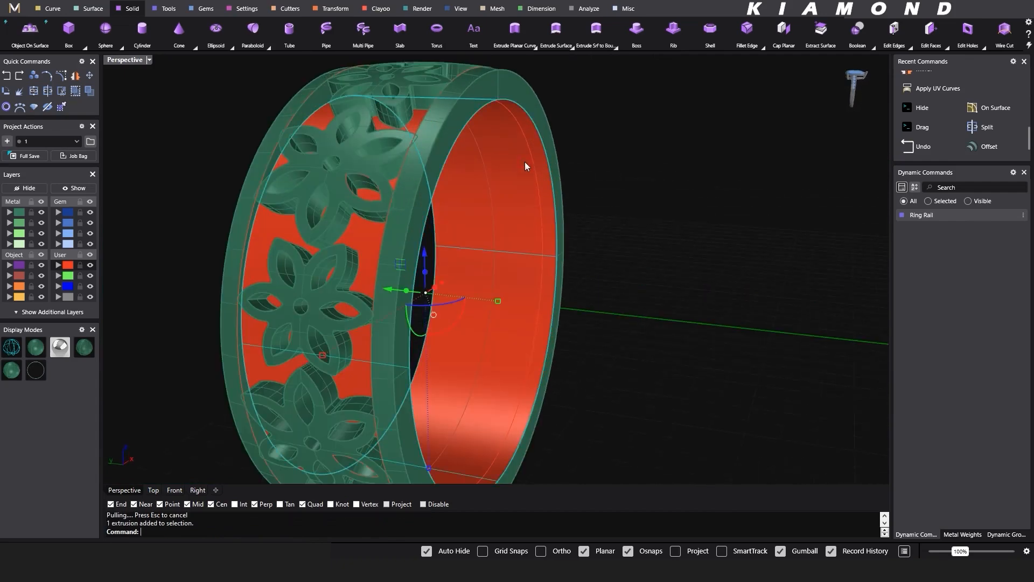
pyautogui.write('S')
pyautogui.press('Return')
pyautogui.click(536, 162)
pyautogui.rightClick(535, 162)
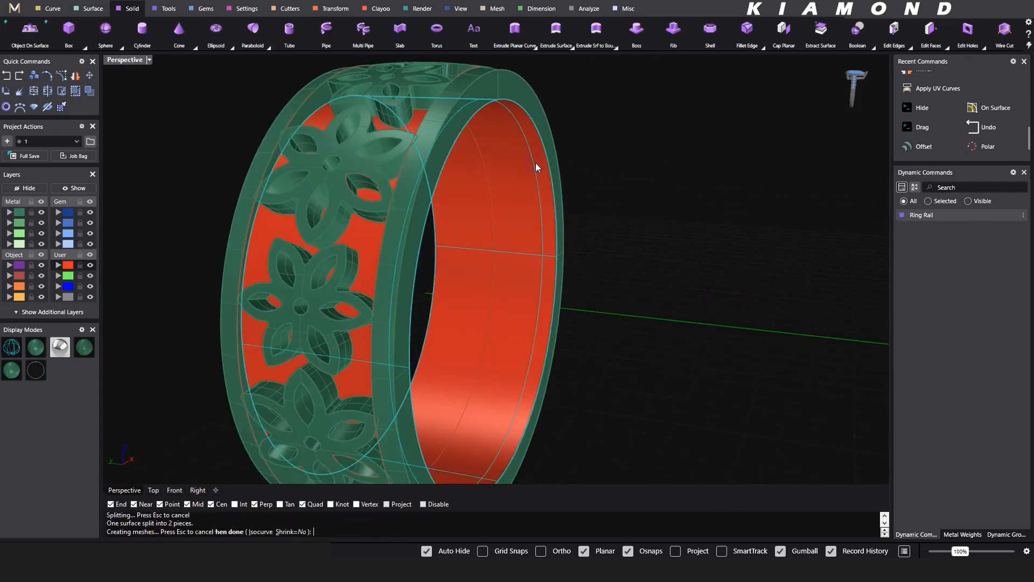
pyautogui.click(525, 178)
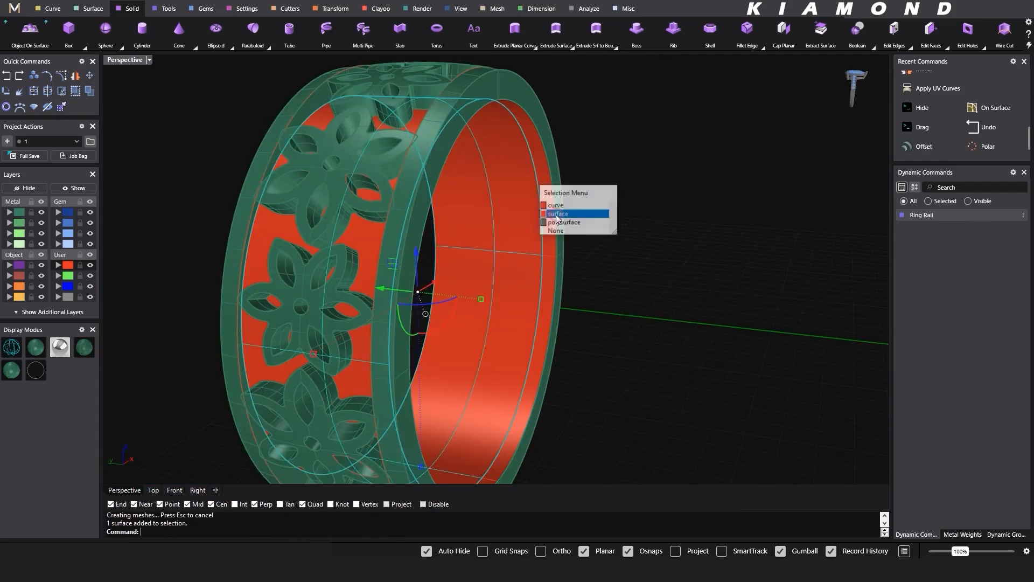
pyautogui.click(556, 214)
pyautogui.press('Delete')
pyautogui.moveTo(554, 208); pyautogui.dragTo(515, 274, button='right')
pyautogui.click(518, 154)
pyautogui.click(549, 185)
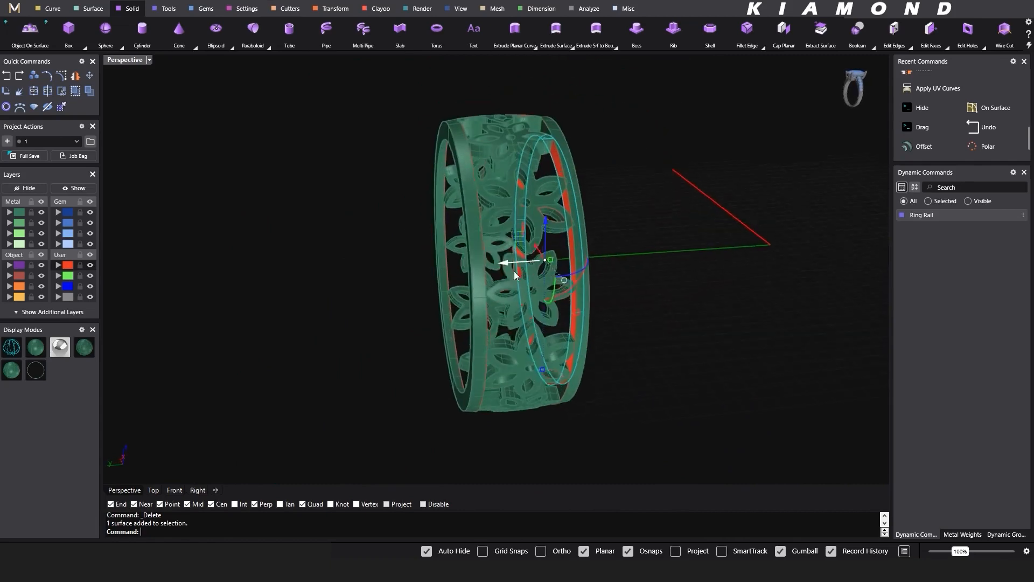
pyautogui.write('a')
pyautogui.press('Return')
pyautogui.scroll(4, 530, 180)
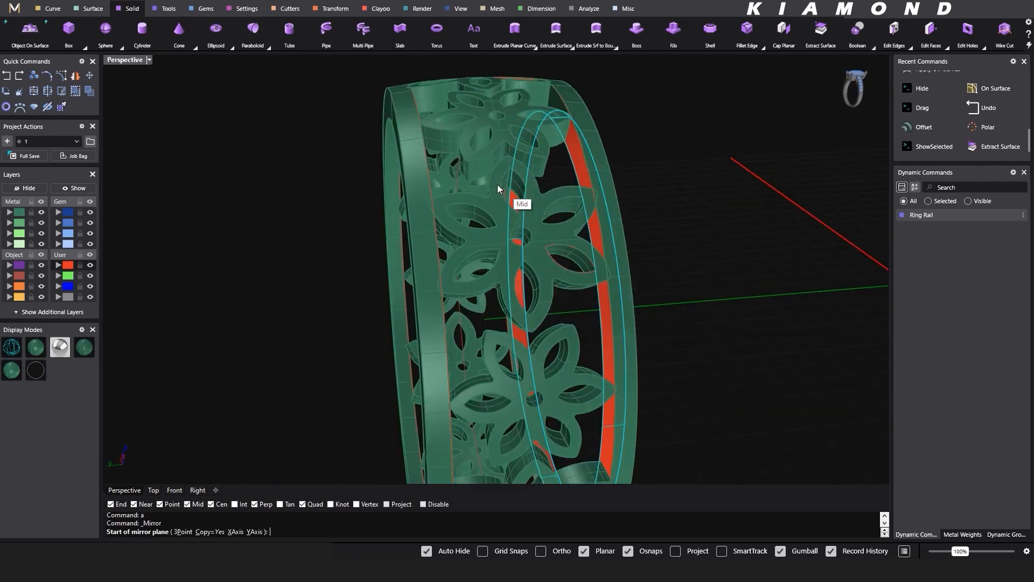
pyautogui.press('Escape')
# - Move all parts of the ring along the green axis so the band is centred on the origin
pyautogui.scroll(-8, 497, 184)
pyautogui.moveTo(503, 319); pyautogui.dragTo(396, 419)
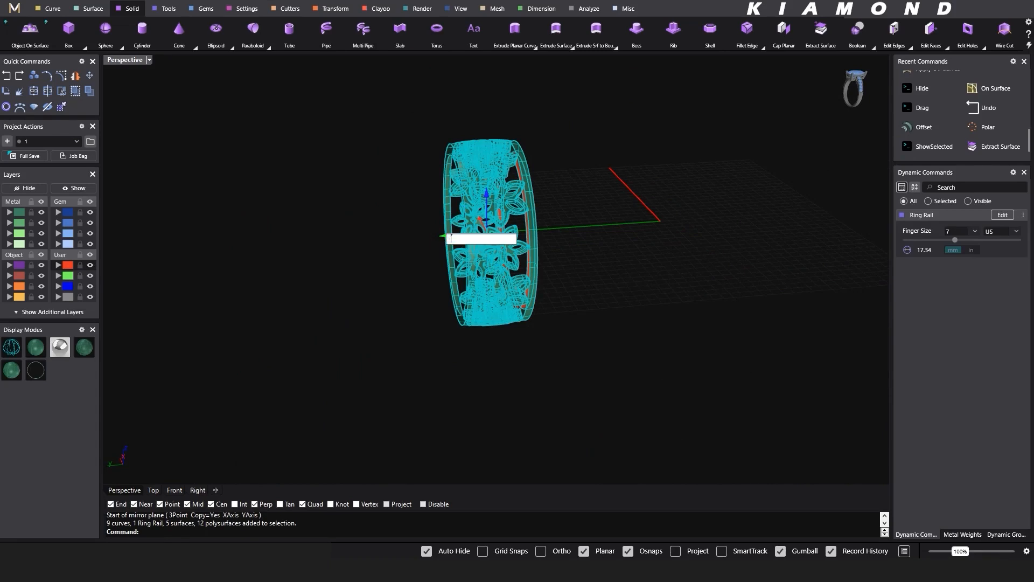
pyautogui.moveTo(442, 235); pyautogui.dragTo(442, 236)
pyautogui.hotkey('ctrl', 'z')
pyautogui.click(441, 236)
# - Mirror the narrow red inner strip through the origin to the ring's opposite edge, keeping the original
pyautogui.keyDown('shift'); pyautogui.moveTo(682, 222); pyautogui.dragTo(558, 226, button='right'); pyautogui.keyUp('shift')
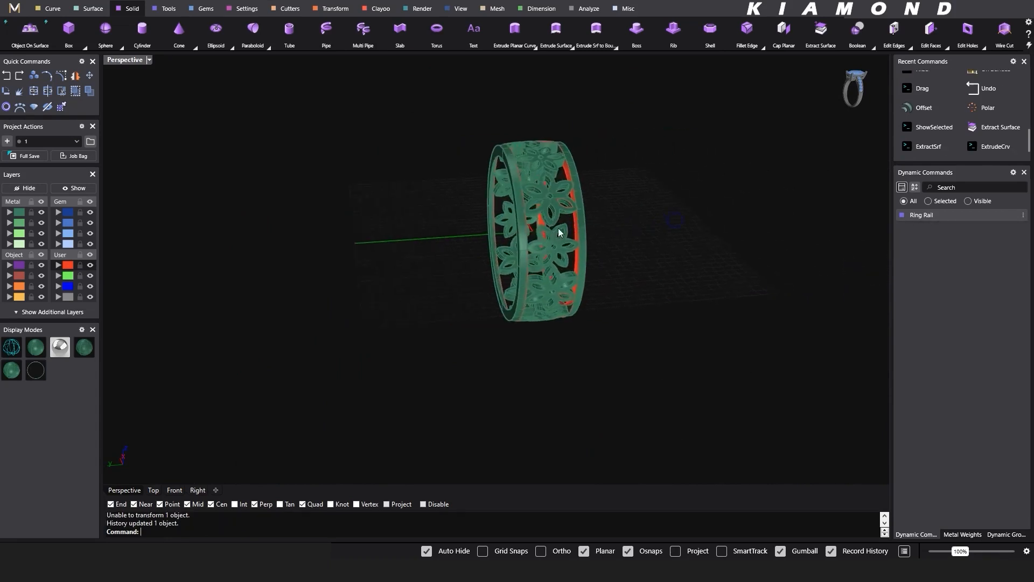
pyautogui.scroll(8, 571, 216)
pyautogui.click(595, 229)
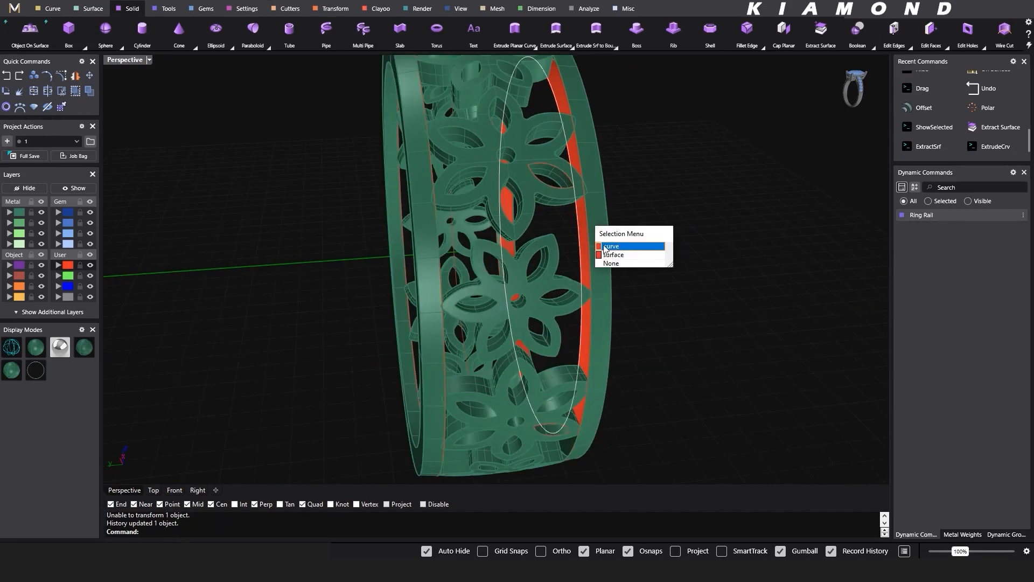
pyautogui.click(619, 253)
pyautogui.scroll(-5, 605, 266)
pyautogui.moveTo(606, 266); pyautogui.dragTo(622, 269, button='right')
pyautogui.hotkey('ctrl', 'm')
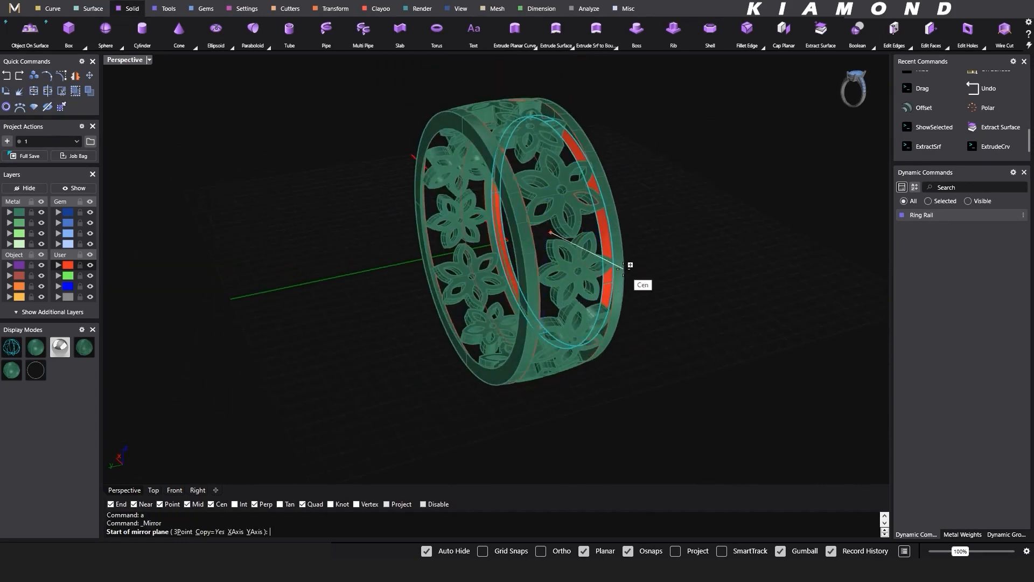
pyautogui.click(699, 420)
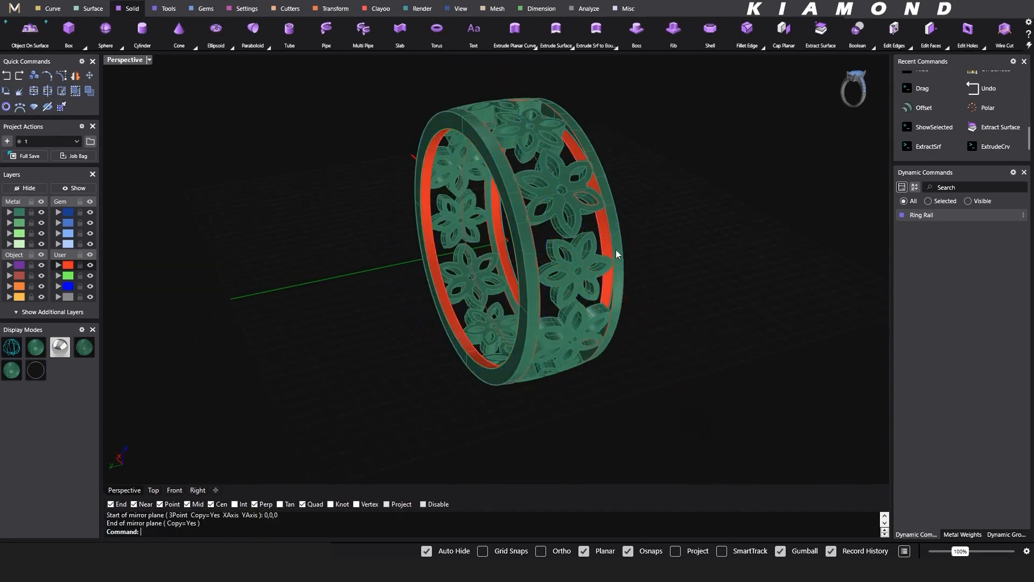
# - Assign all parts of the ring to the Metal 01 layer
pyautogui.scroll(-4, 616, 250)
pyautogui.moveTo(657, 130); pyautogui.dragTo(420, 404)
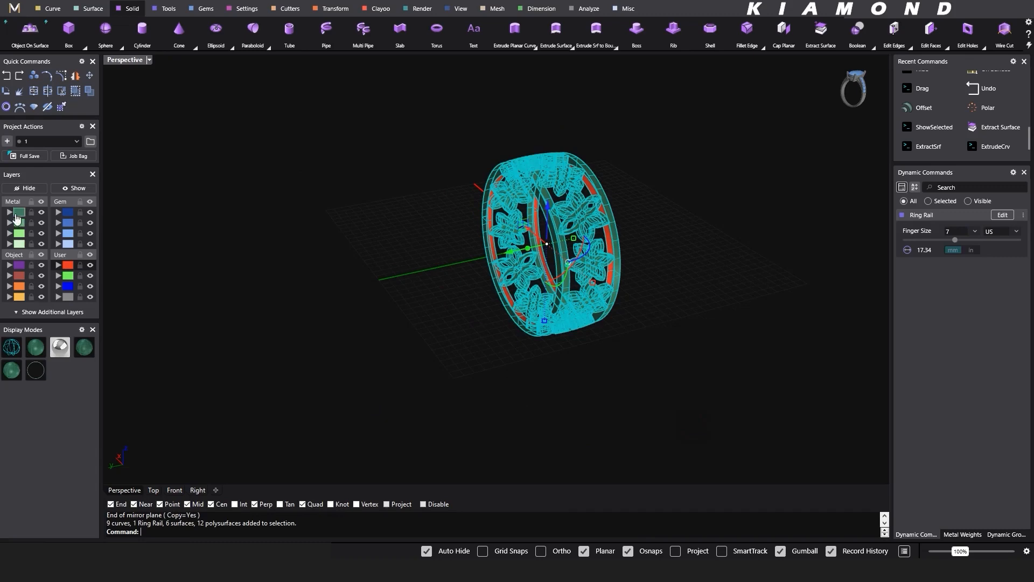
pyautogui.click(11, 213)
pyautogui.click(369, 266)
# - Select the outer and inner boundary curves of one edge border and draw a line about 1.3 mm long between their quadrant points
pyautogui.scroll(6, 607, 249)
pyautogui.moveTo(608, 250); pyautogui.dragTo(462, 278, button='right')
pyautogui.scroll(8, 454, 264)
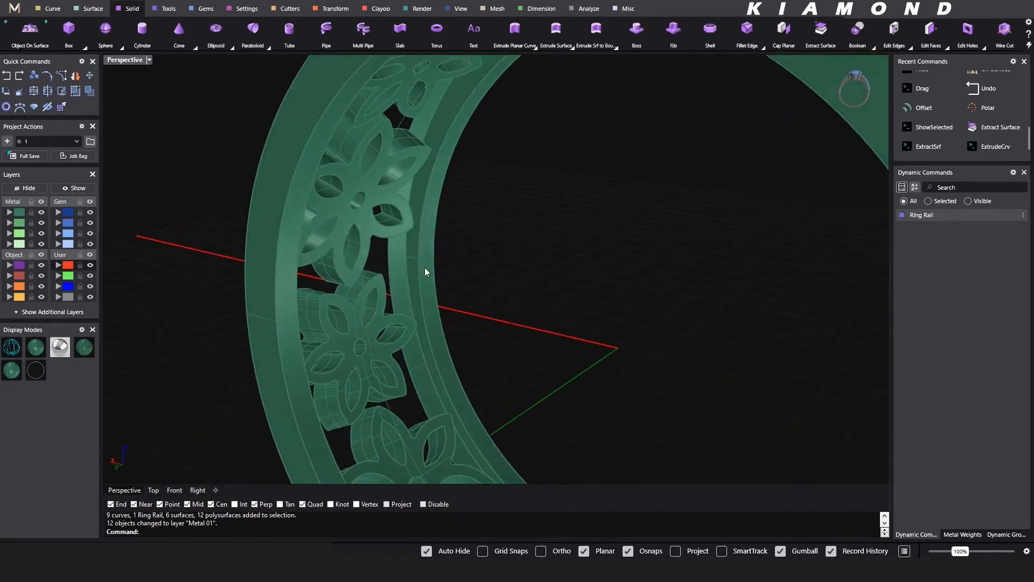
pyautogui.click(429, 273)
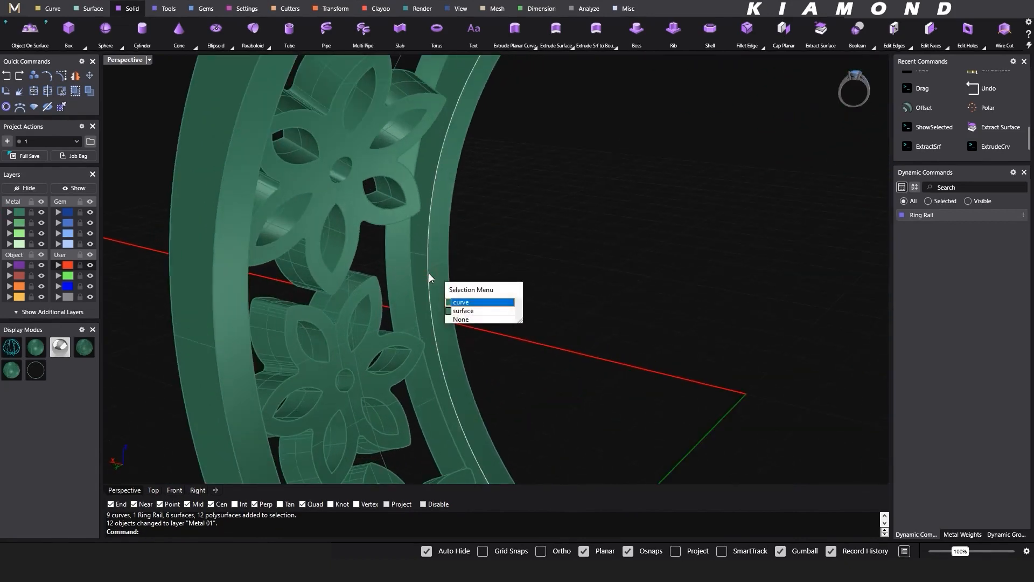
pyautogui.rightClick(429, 273)
pyautogui.keyDown('shift'); pyautogui.click(387, 273); pyautogui.keyUp('shift')
pyautogui.rightClick(392, 267)
pyautogui.scroll(3, 434, 275)
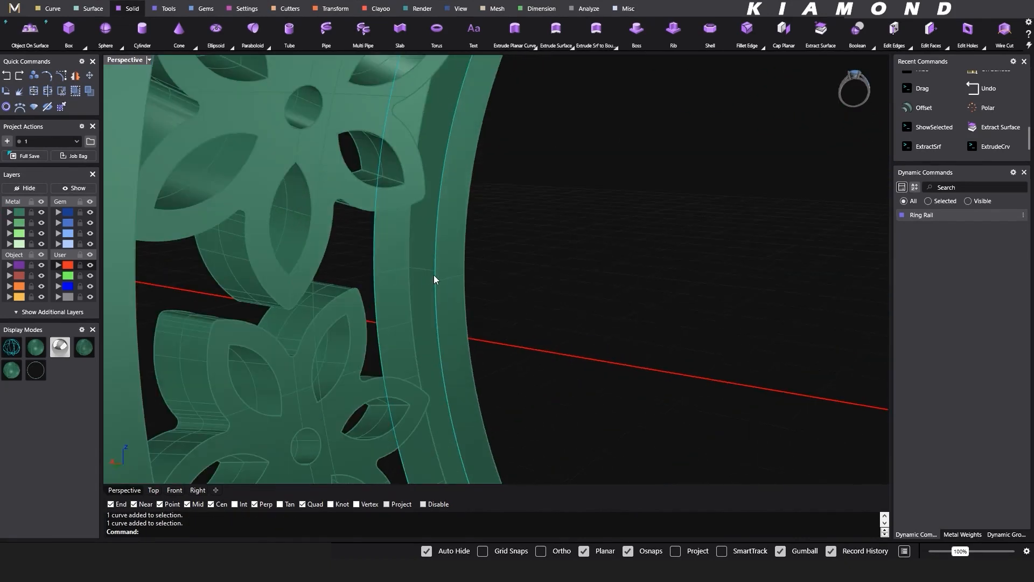
pyautogui.write('l')
pyautogui.press('Return')
pyautogui.click(373, 273)
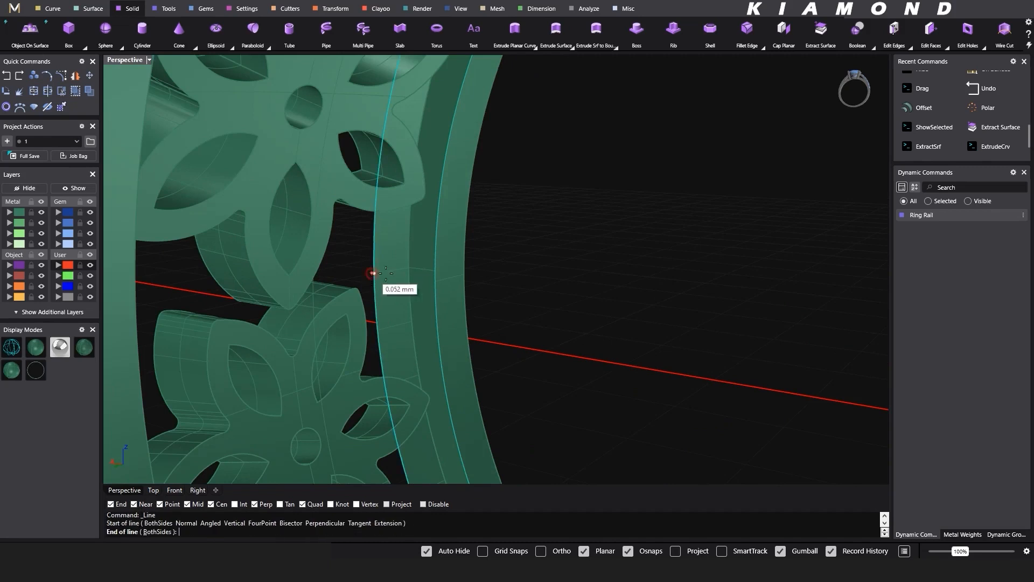
pyautogui.click(434, 280)
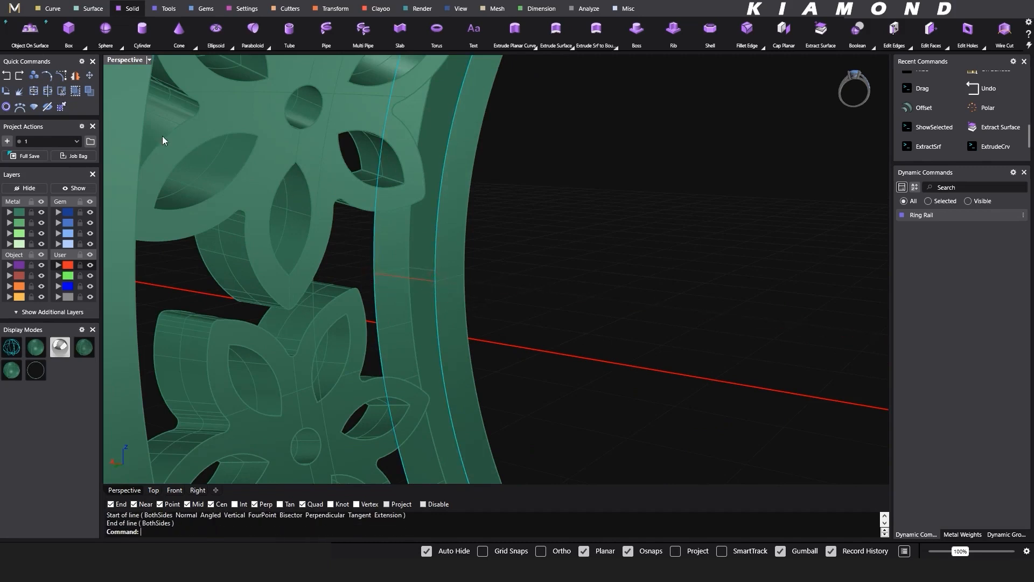
# - Create a Sweep 2 surface along the two selected boundary curves using the short connecting line as the profile
pyautogui.click(87, 8)
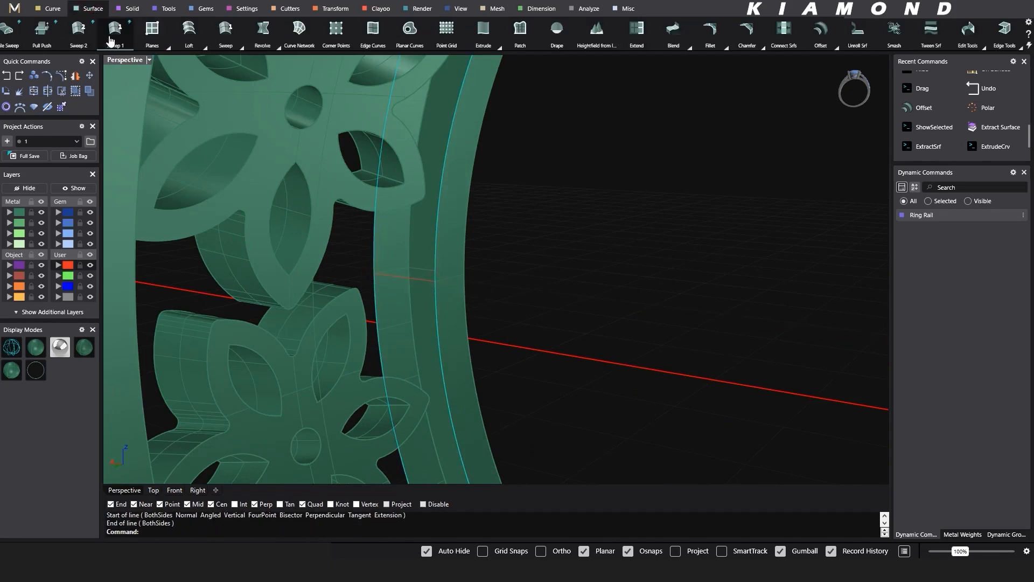
pyautogui.click(78, 28)
pyautogui.click(398, 279)
pyautogui.press('Return')
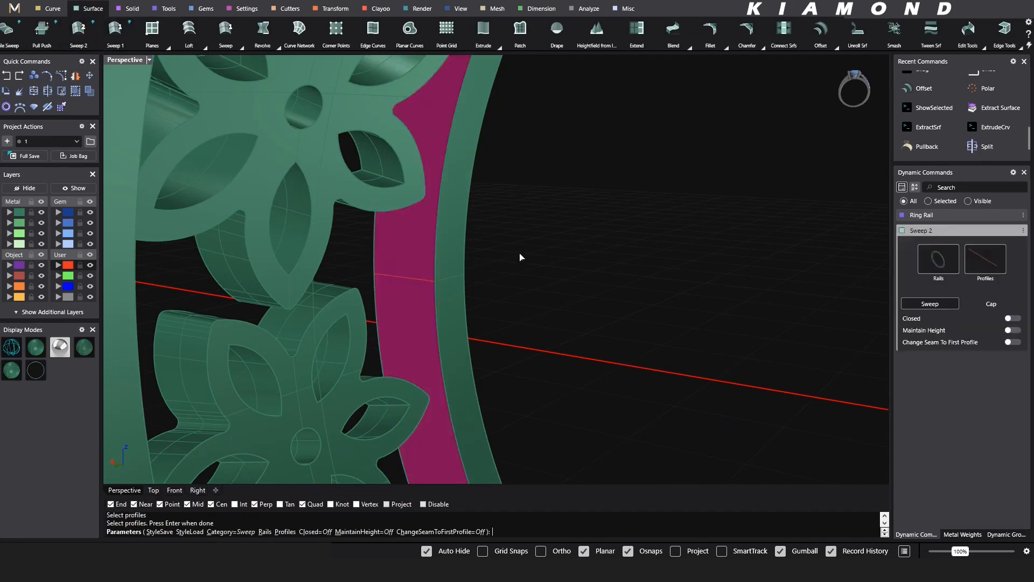
pyautogui.press('Return')
# - Mirror the swept edge-border surface through the origin (0) to the ring's opposite edge, keeping the original
pyautogui.moveTo(543, 249); pyautogui.dragTo(478, 268, button='right')
pyautogui.click(445, 248)
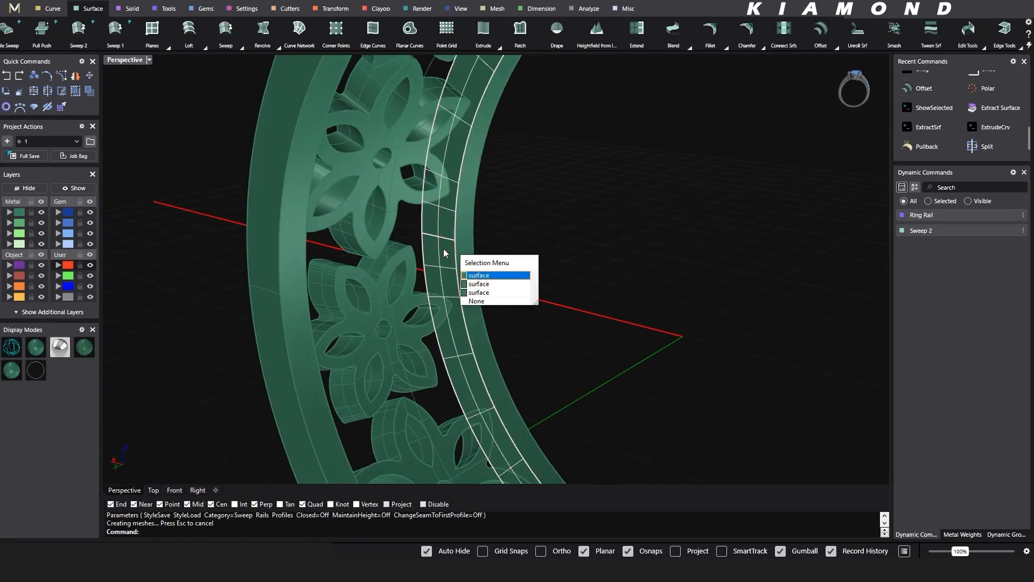
pyautogui.rightClick(444, 249)
pyautogui.scroll(-4, 439, 237)
pyautogui.write('a')
pyautogui.press('Return')
pyautogui.scroll(-6, 448, 231)
pyautogui.write('0')
pyautogui.press('Return')
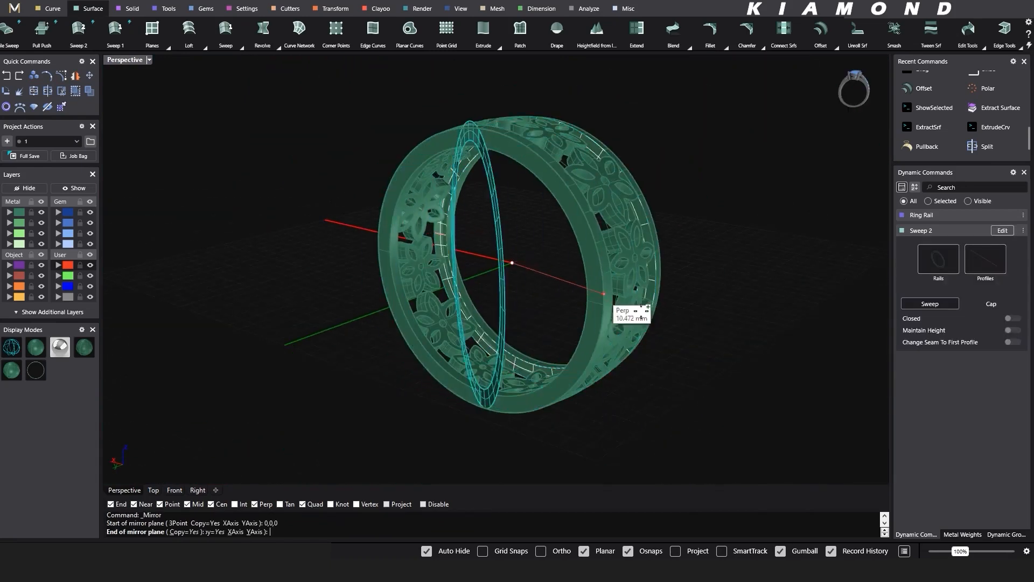
pyautogui.click(738, 335)
pyautogui.click(738, 334)
pyautogui.scroll(-2, 634, 293)
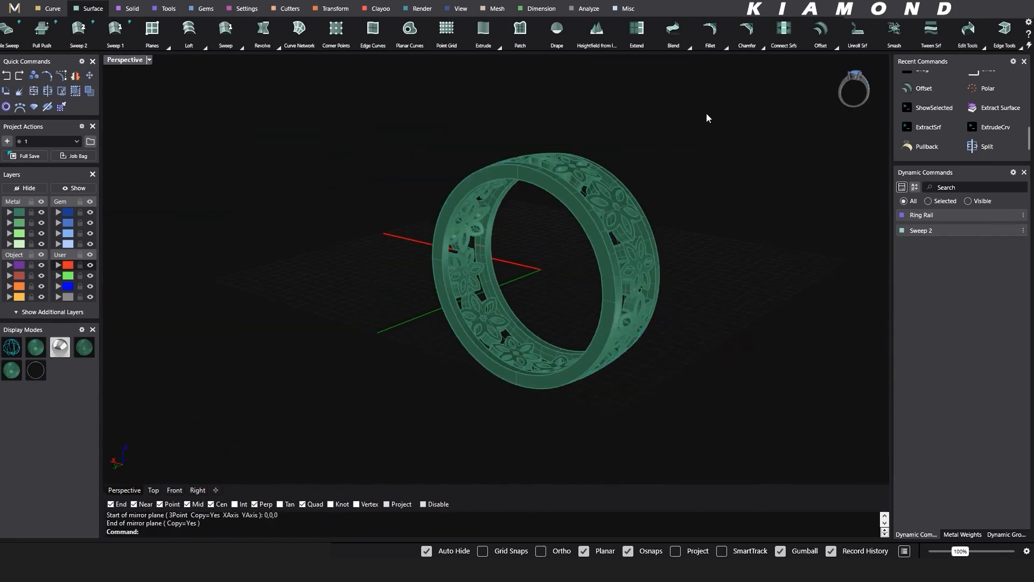
# - Select the whole ring and join its border surfaces
pyautogui.moveTo(708, 118); pyautogui.dragTo(451, 422)
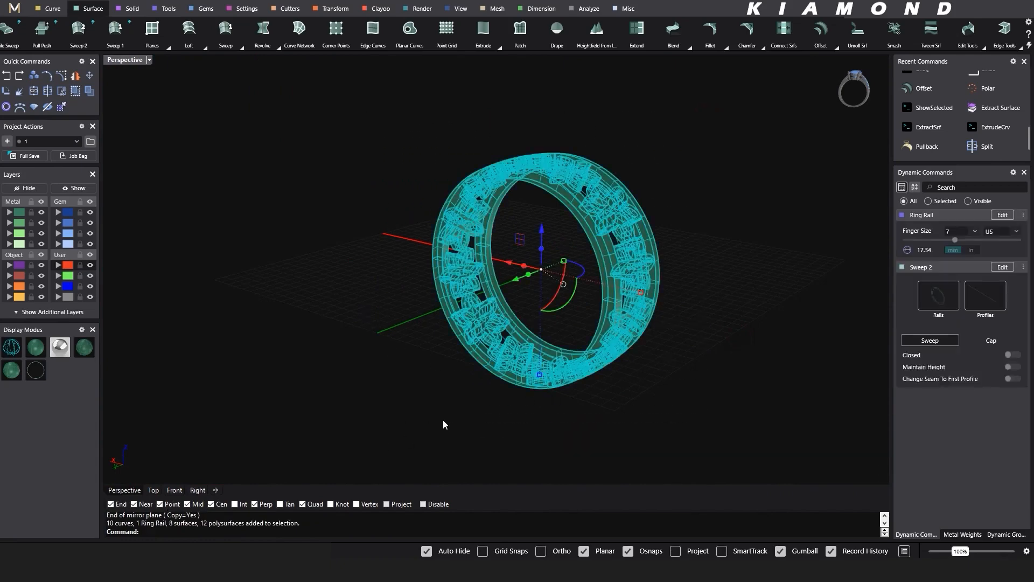
pyautogui.hotkey('ctrl', 'j')
pyautogui.click(424, 397)
# - Preview the joined ring in the Rendered display mode and return to the shaded display
pyautogui.moveTo(589, 329)
pyautogui.mouseDown(button='right')
pyautogui.moveTo(415, 333)
pyautogui.moveTo(444, 322)
pyautogui.mouseUp(button='right')
pyautogui.moveTo(609, 148); pyautogui.dragTo(268, 178)
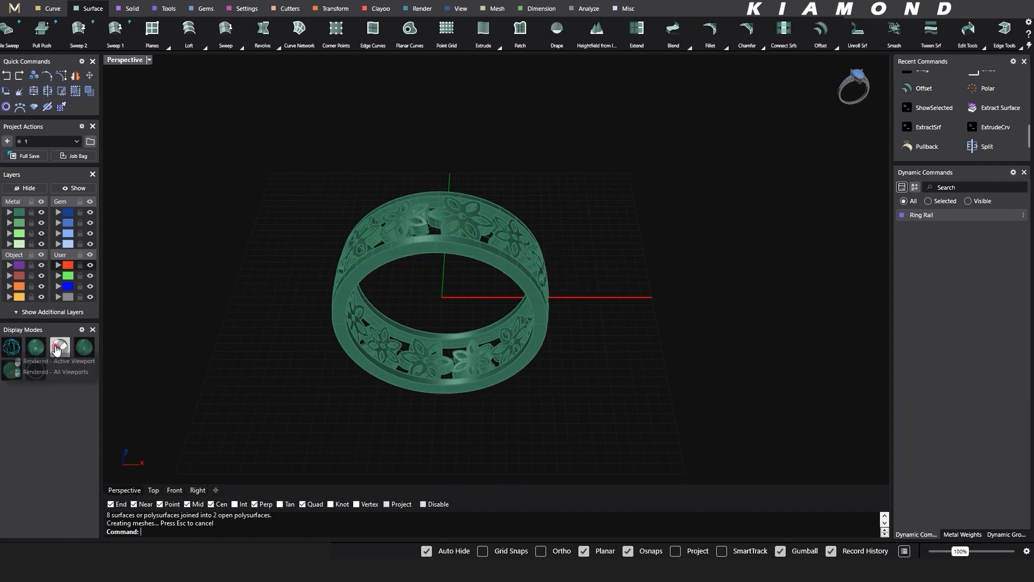
pyautogui.click(60, 347)
pyautogui.moveTo(474, 324)
pyautogui.mouseDown(button='right')
pyautogui.moveTo(646, 243)
pyautogui.moveTo(272, 322)
pyautogui.mouseUp(button='right')
pyautogui.click(42, 348)
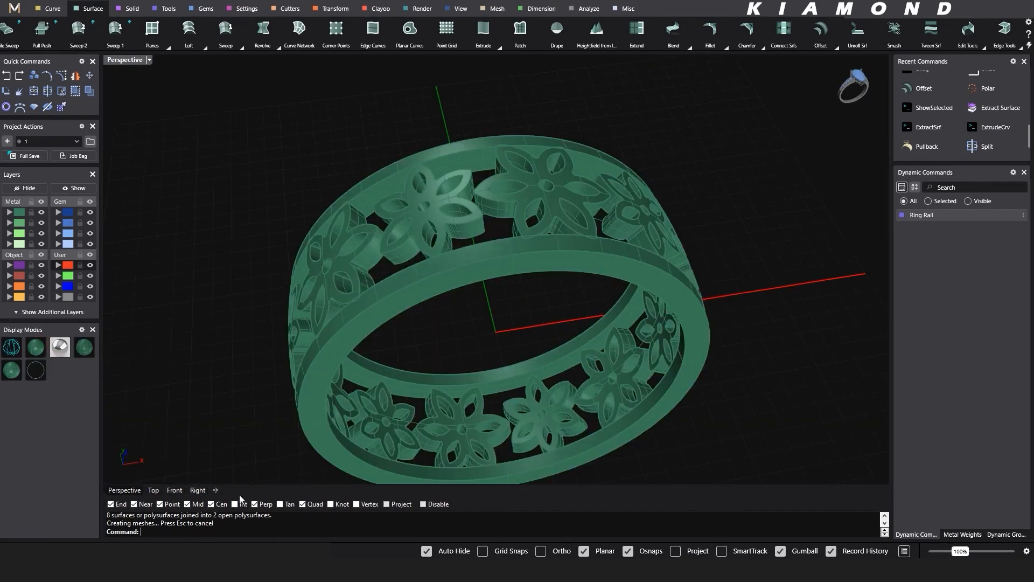
# - Unhide only the reference picture of the gold flower ring with ShowSelected
pyautogui.click(75, 188)
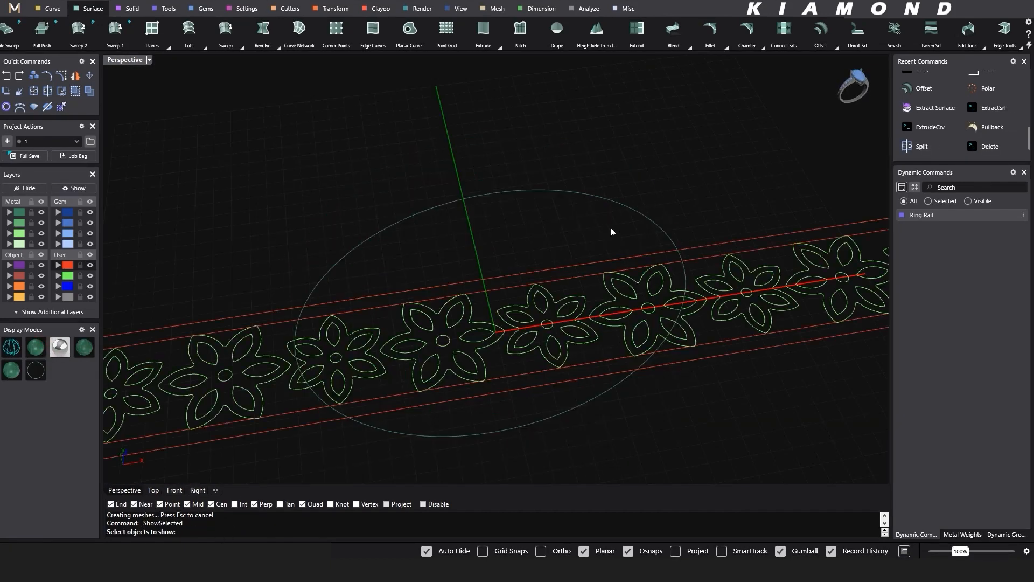
pyautogui.scroll(-3, 612, 231)
pyautogui.press('Return')
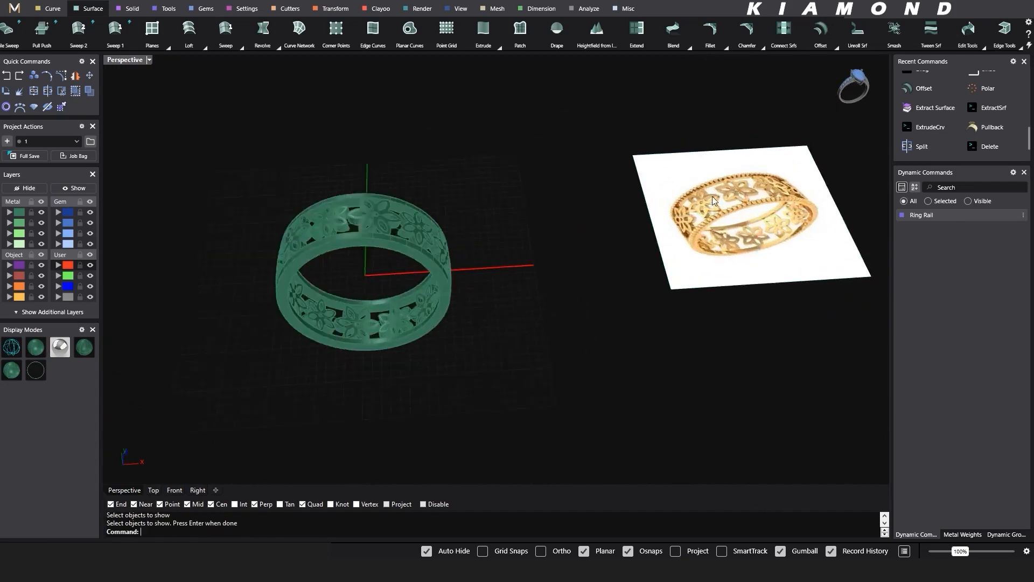
# - Compare the modelled band's flowers and edge borders with the gold ring in the reference picture
pyautogui.scroll(3, 712, 196)
pyautogui.keyDown('shift'); pyautogui.moveTo(599, 240); pyautogui.dragTo(679, 226, button='right'); pyautogui.keyUp('shift')
pyautogui.scroll(-4, 680, 226)
pyautogui.keyDown('shift'); pyautogui.moveTo(353, 232); pyautogui.dragTo(385, 230, button='right'); pyautogui.keyUp('shift')
pyautogui.moveTo(317, 267); pyautogui.dragTo(304, 284, button='right')
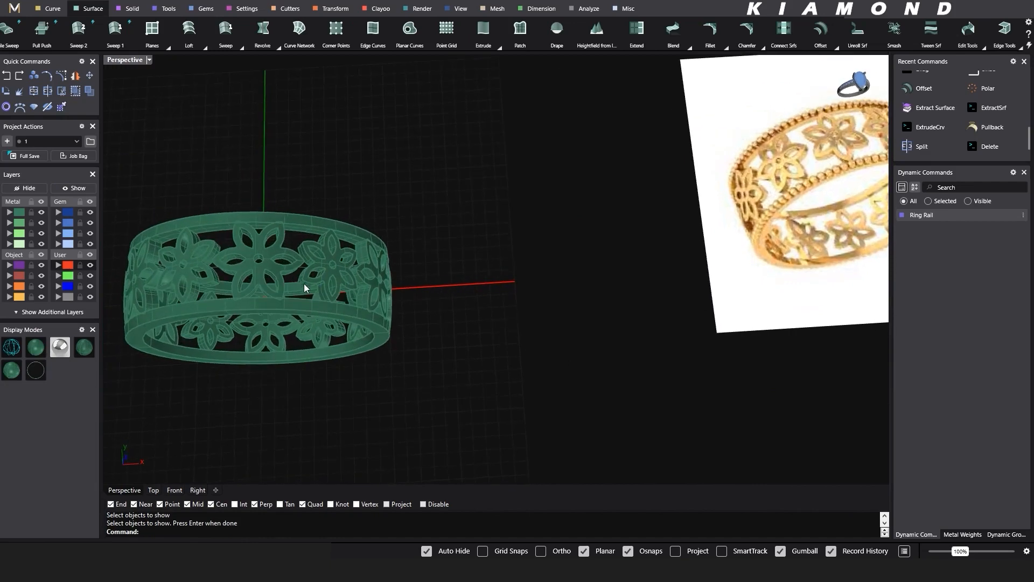
pyautogui.scroll(4, 305, 272)
pyautogui.scroll(-4, 493, 244)
pyautogui.keyDown('shift'); pyautogui.moveTo(353, 258); pyautogui.dragTo(373, 242, button='right'); pyautogui.keyUp('shift')
pyautogui.keyDown('shift'); pyautogui.moveTo(550, 229); pyautogui.dragTo(431, 233, button='right'); pyautogui.keyUp('shift')
pyautogui.keyDown('shift'); pyautogui.moveTo(123, 305); pyautogui.dragTo(376, 257, button='right'); pyautogui.keyUp('shift')
pyautogui.scroll(5, 300, 267)
# - Select all remaining curves with SelCrv, including the ring rail, and delete them
pyautogui.click(374, 291)
pyautogui.click(419, 322)
pyautogui.moveTo(563, 224); pyautogui.dragTo(536, 234, button='right')
pyautogui.click(593, 191)
pyautogui.scroll(-2, 593, 191)
pyautogui.write('SelCrv')
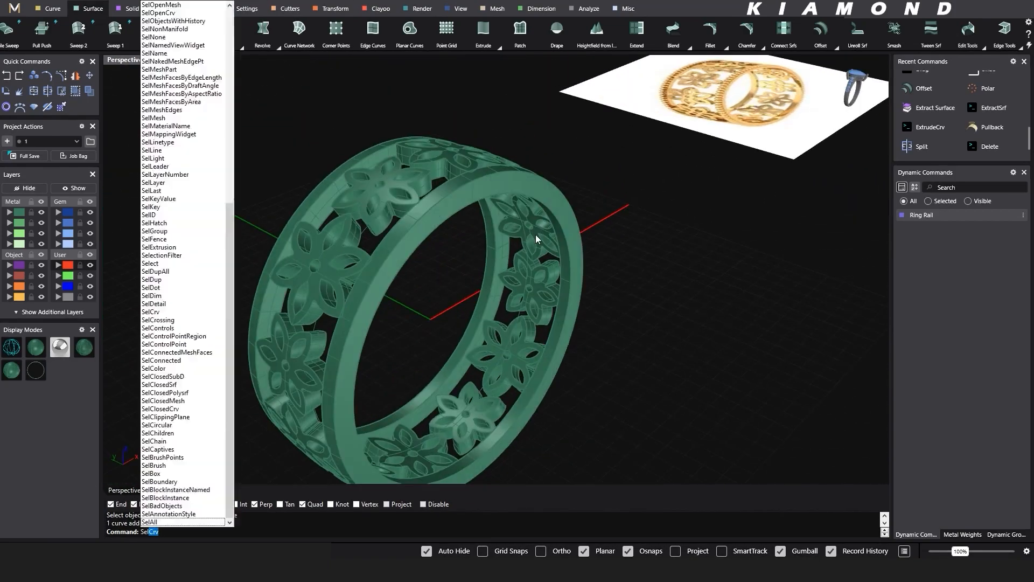
pyautogui.press('Return')
pyautogui.press('Delete')
pyautogui.moveTo(595, 191); pyautogui.dragTo(535, 251, button='right')
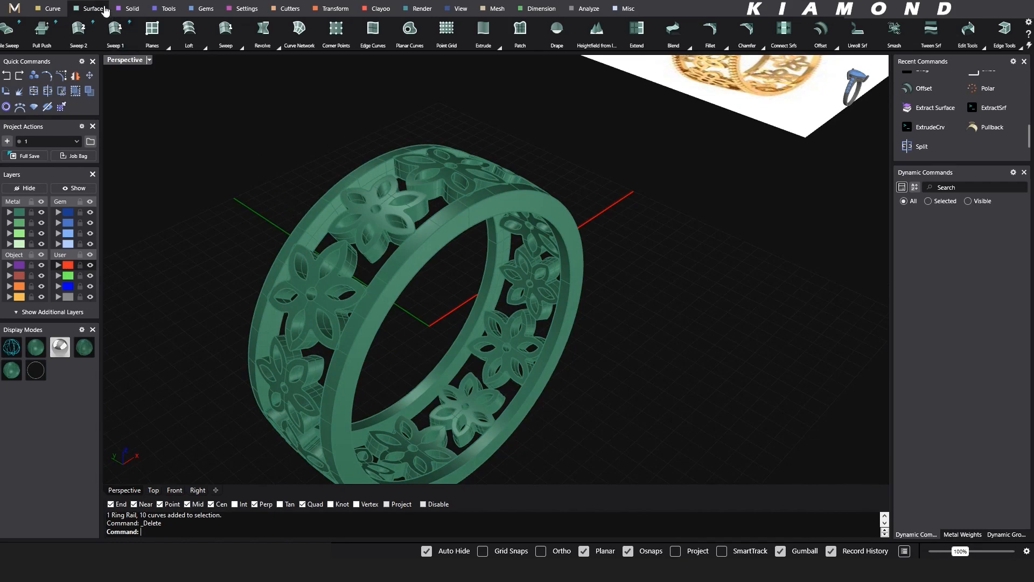
# - Offset the near border's outer edge curve 0.3 mm inward along the band's outer surface
pyautogui.click(52, 11)
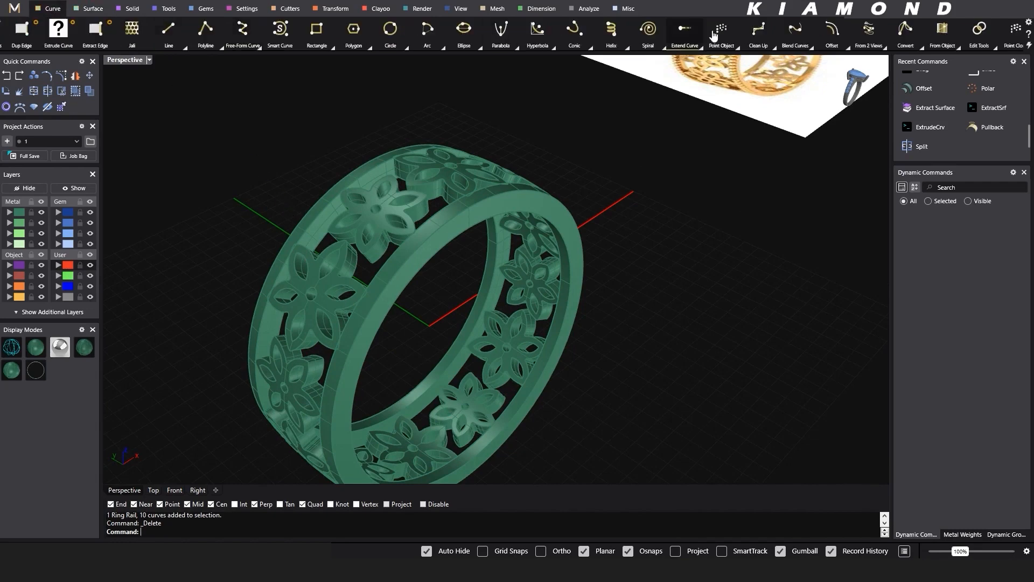
pyautogui.click(845, 47)
pyautogui.click(758, 67)
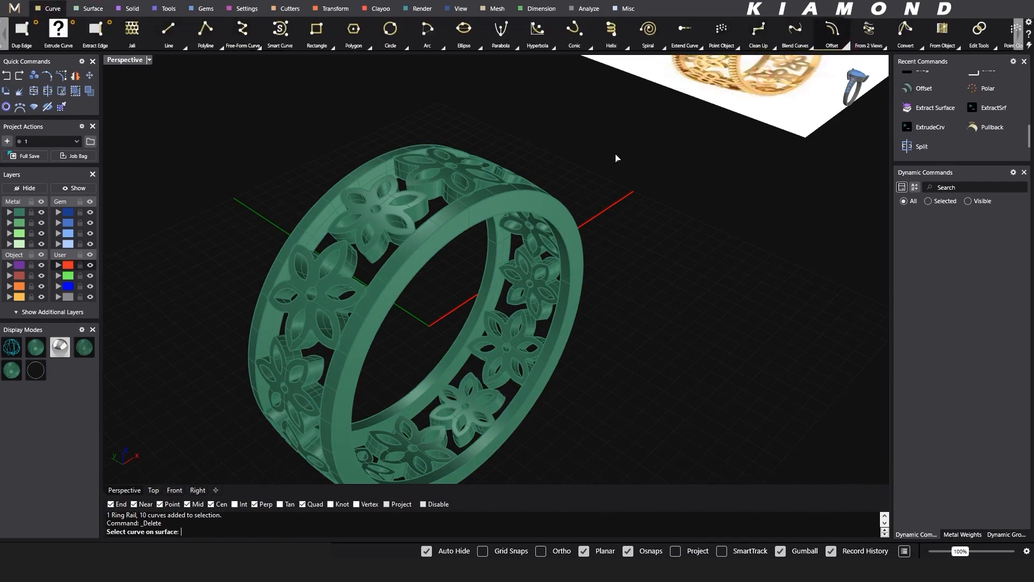
pyautogui.click(466, 208)
pyautogui.click(503, 236)
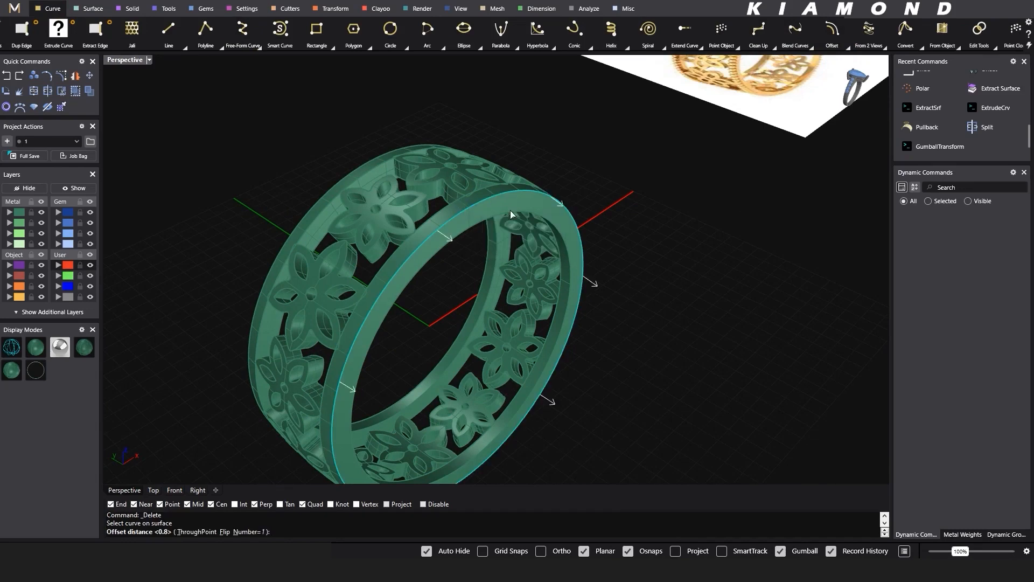
pyautogui.write('f')
pyautogui.press('Return')
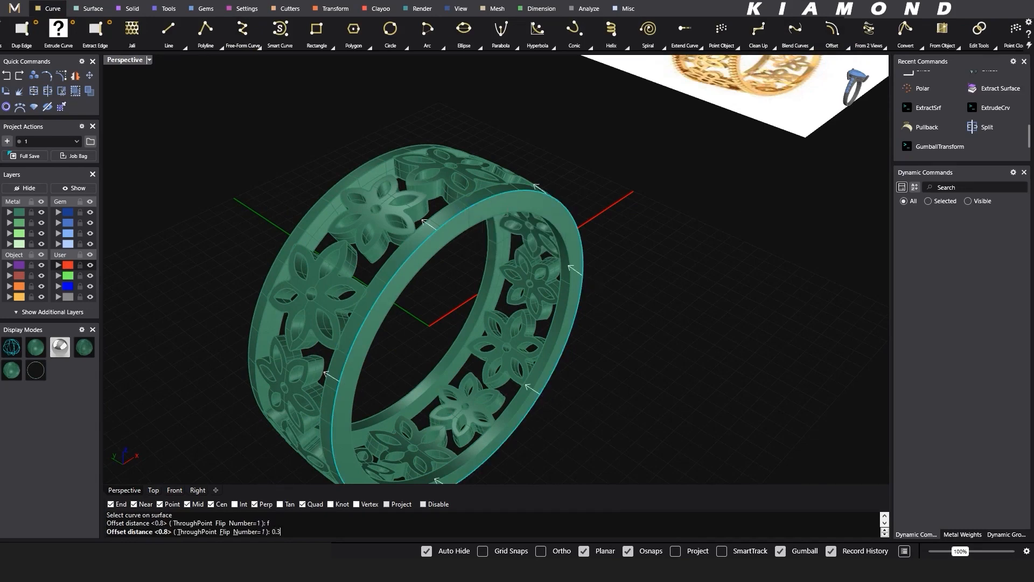
pyautogui.write('0.3')
pyautogui.press('Return')
# - Line the offset curve with spheres using Object On Curve, with the end position set to 1 for the full circumference
pyautogui.scroll(5, 509, 206)
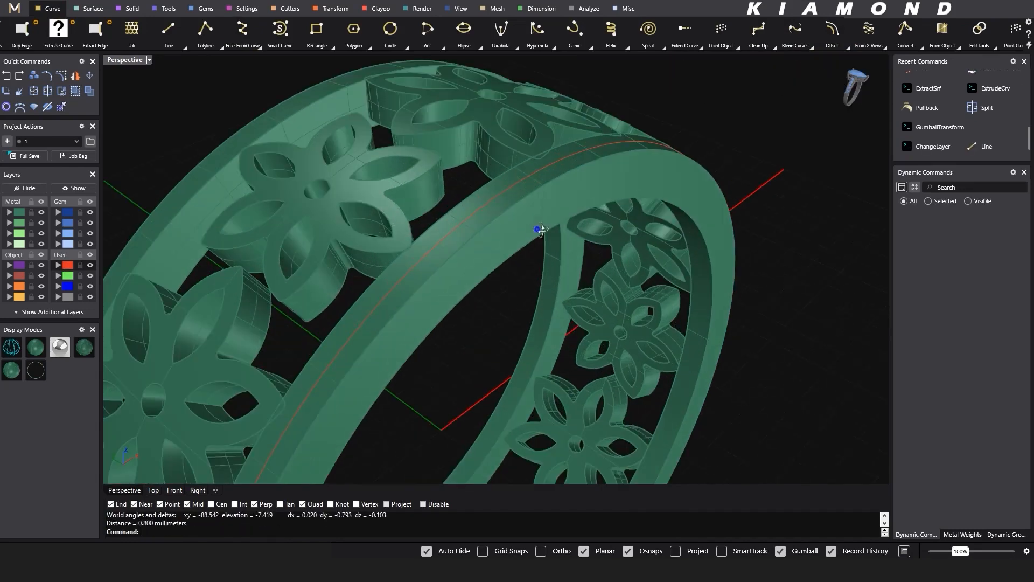
pyautogui.click(550, 207)
pyautogui.click(574, 224)
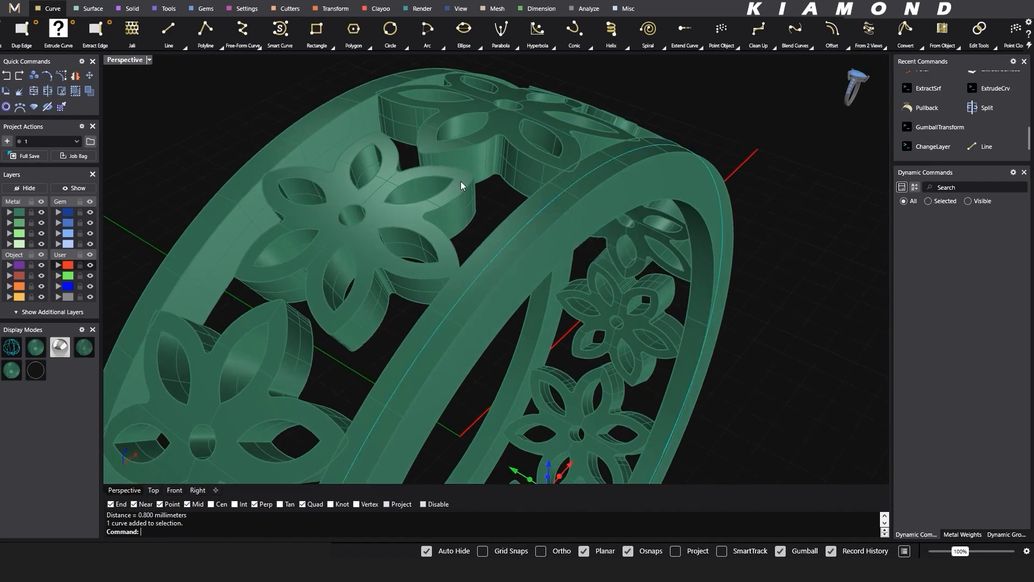
pyautogui.scroll(-3, 464, 181)
pyautogui.click(129, 9)
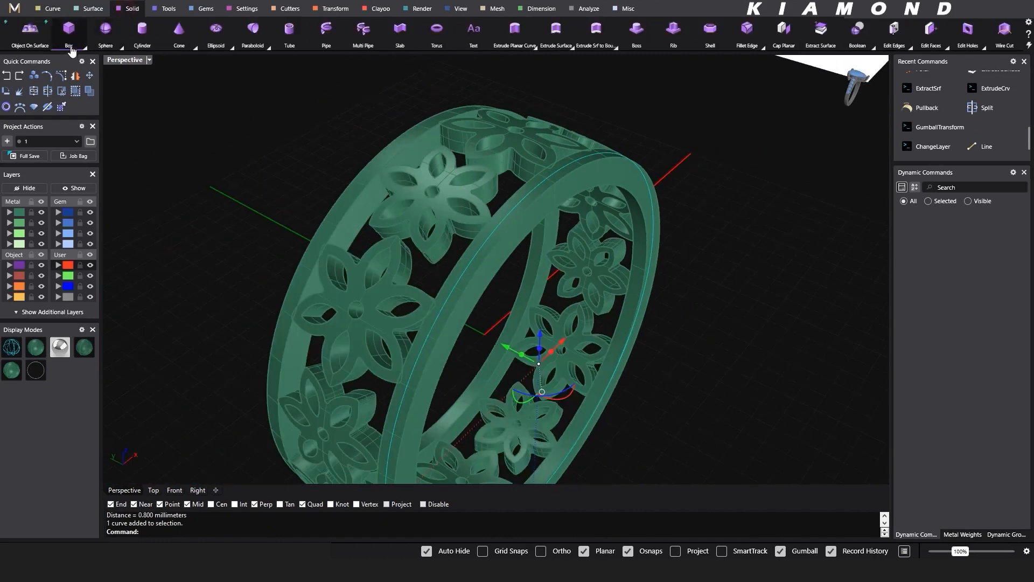
pyautogui.click(28, 33)
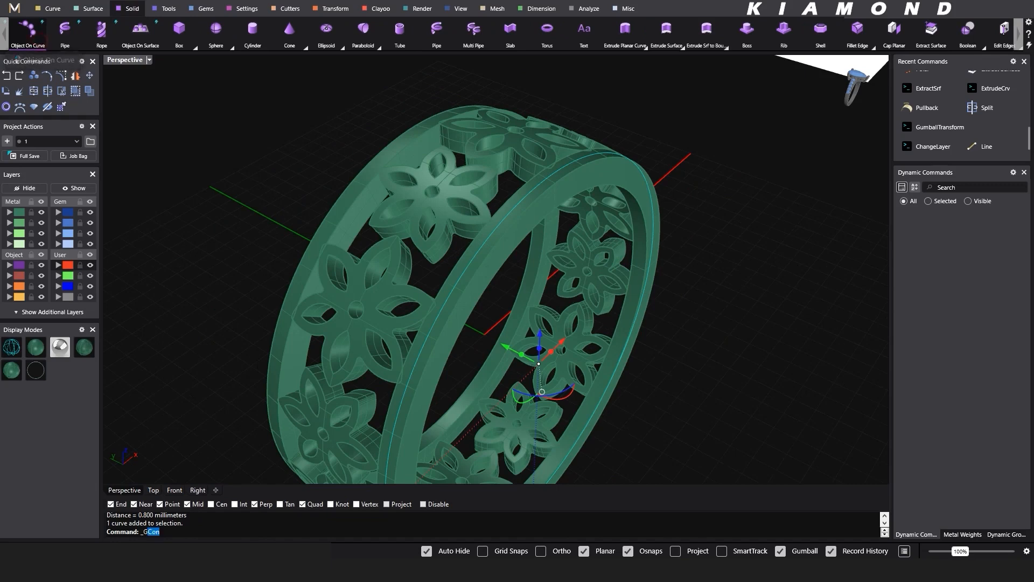
pyautogui.scroll(-2, 571, 354)
pyautogui.moveTo(550, 343); pyautogui.dragTo(521, 340, button='right')
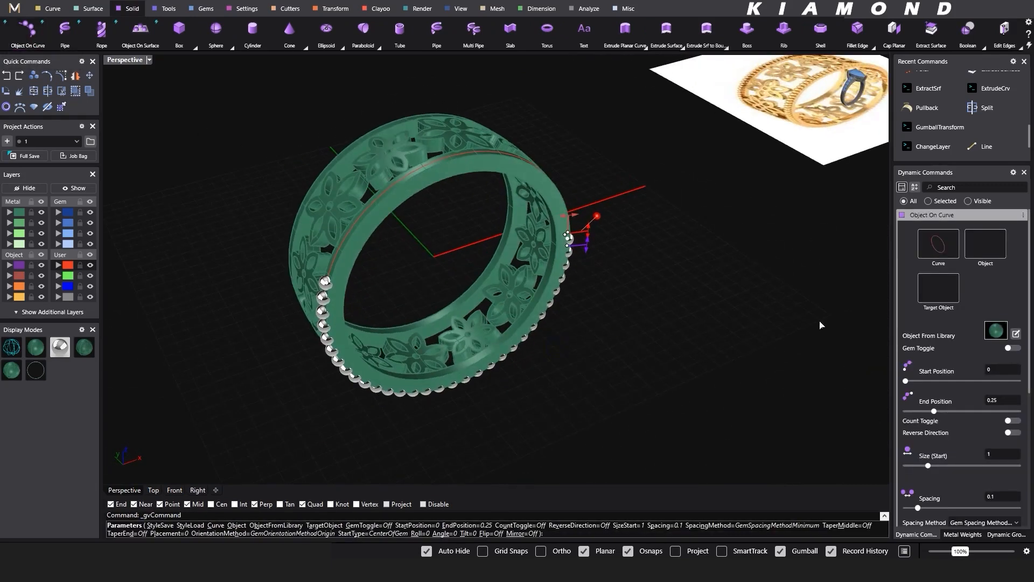
pyautogui.moveTo(934, 411); pyautogui.dragTo(1002, 408)
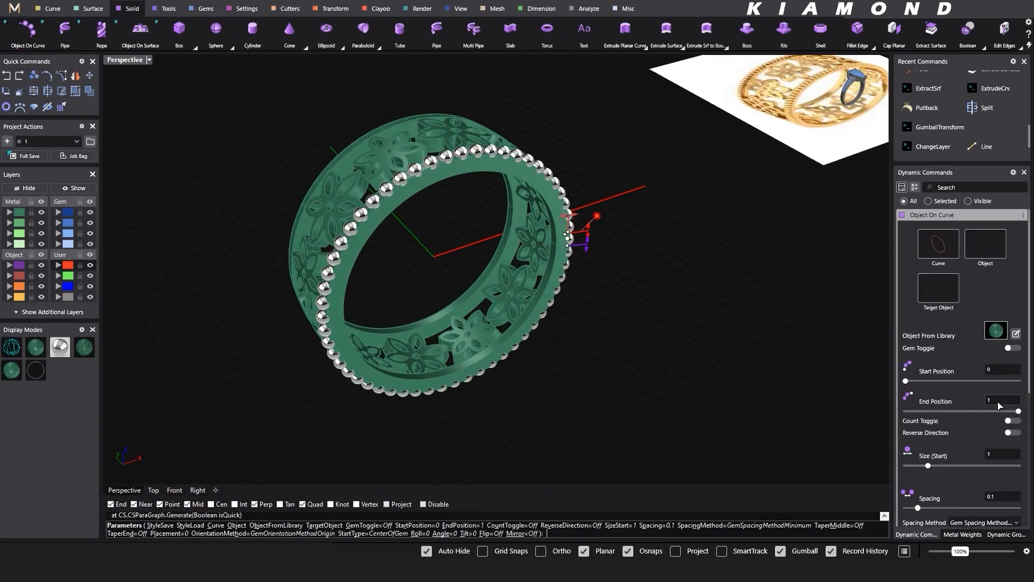
# - Set the start size of the border beads to 0.75 mm
pyautogui.moveTo(642, 273); pyautogui.dragTo(678, 283, button='right')
pyautogui.scroll(6, 587, 218)
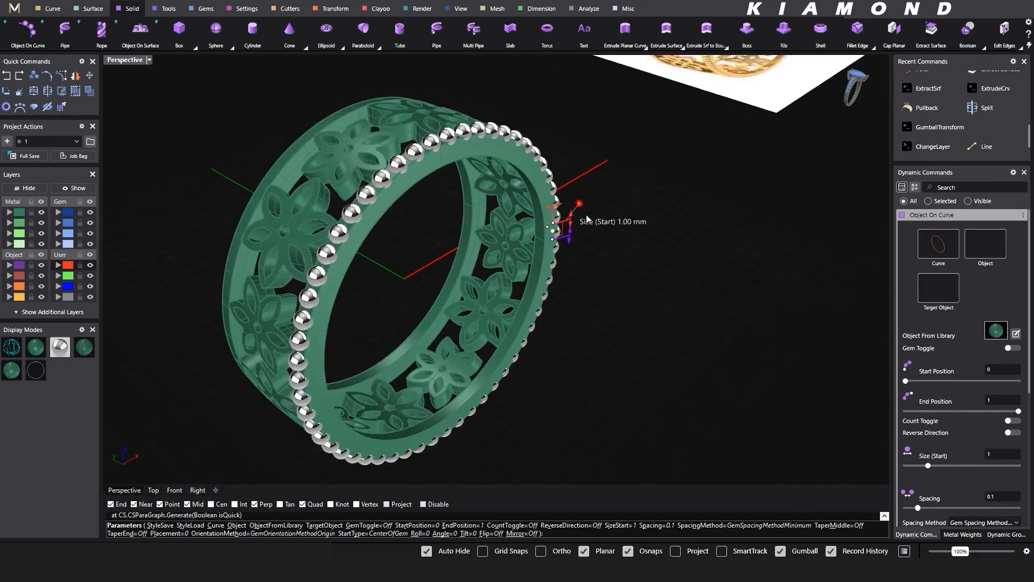
pyautogui.keyDown('shift'); pyautogui.moveTo(583, 240); pyautogui.dragTo(600, 277, button='right'); pyautogui.keyUp('shift')
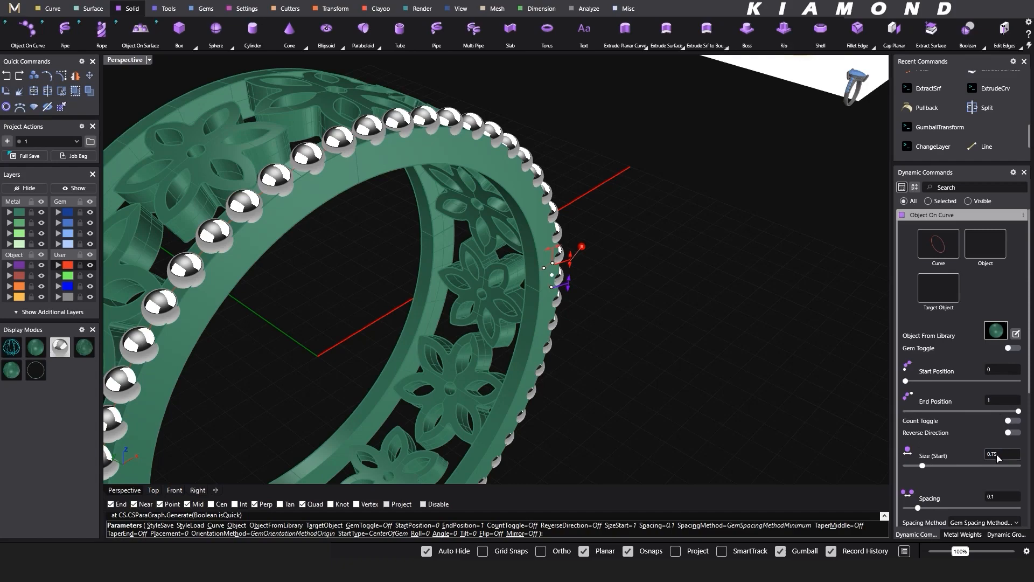
pyautogui.press('Return')
# - Set the spacing between the border beads to 0.05 mm
pyautogui.scroll(-3, 491, 217)
pyautogui.moveTo(490, 217); pyautogui.dragTo(693, 312, button='right')
pyautogui.scroll(8, 425, 207)
pyautogui.scroll(-4, 425, 208)
pyautogui.scroll(-2, 722, 321)
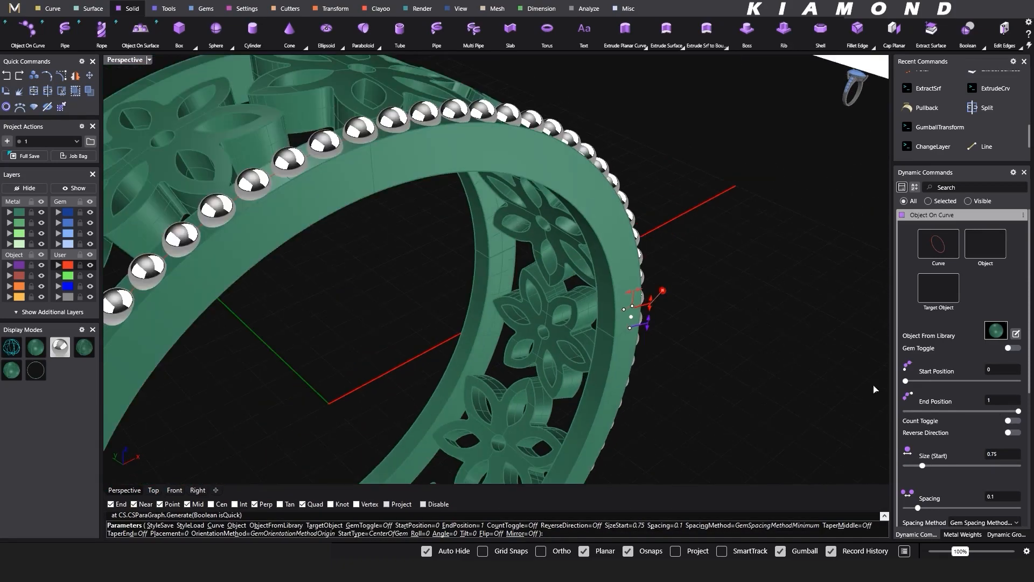
pyautogui.click(998, 500)
# - Set the bead placement to 0.05 and accept the bead row on the border
pyautogui.scroll(-4, 668, 253)
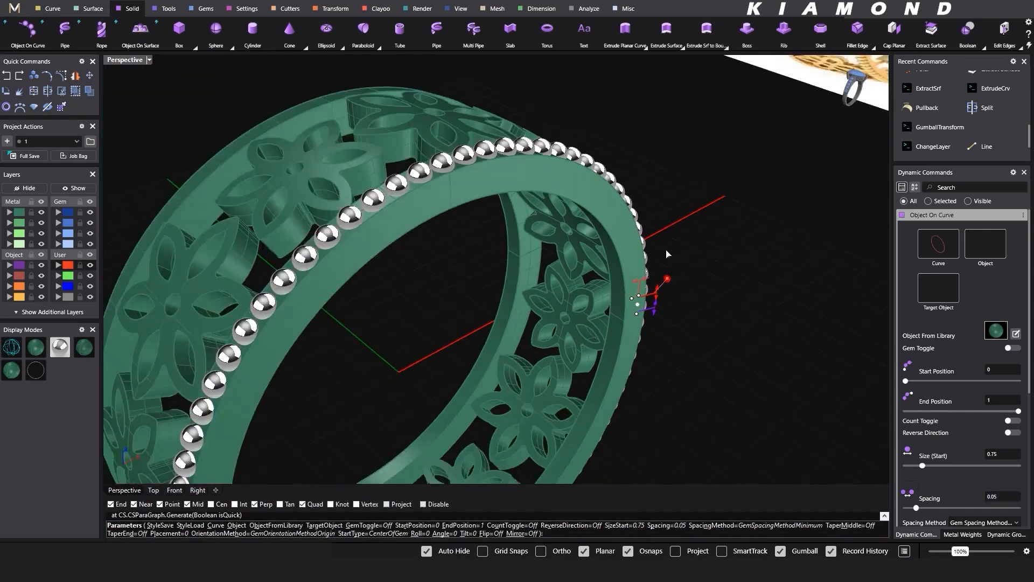
pyautogui.moveTo(490, 358); pyautogui.dragTo(438, 298, button='right')
pyautogui.scroll(3, 430, 200)
pyautogui.moveTo(430, 199); pyautogui.dragTo(481, 195, button='right')
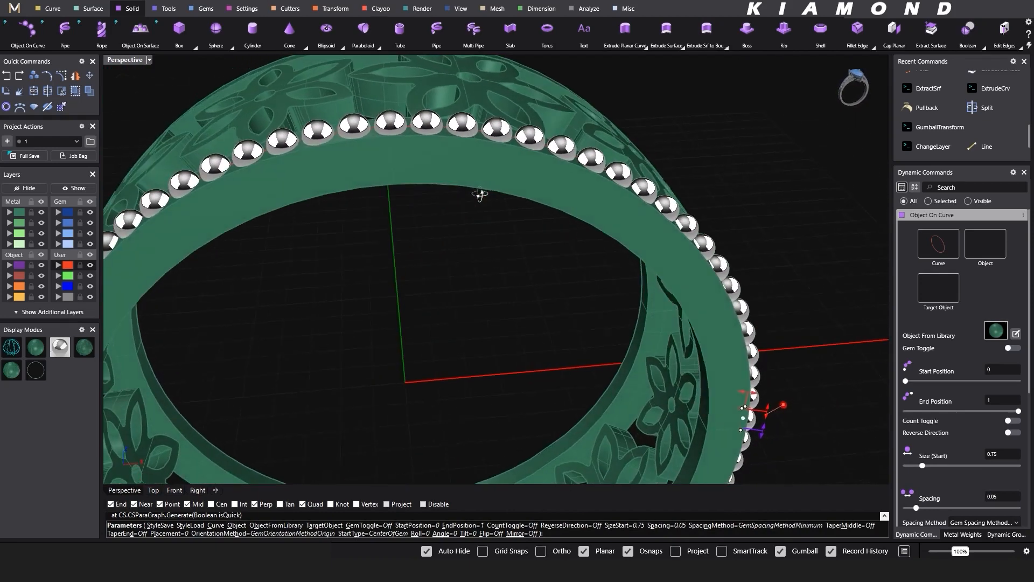
pyautogui.scroll(-4, 935, 500)
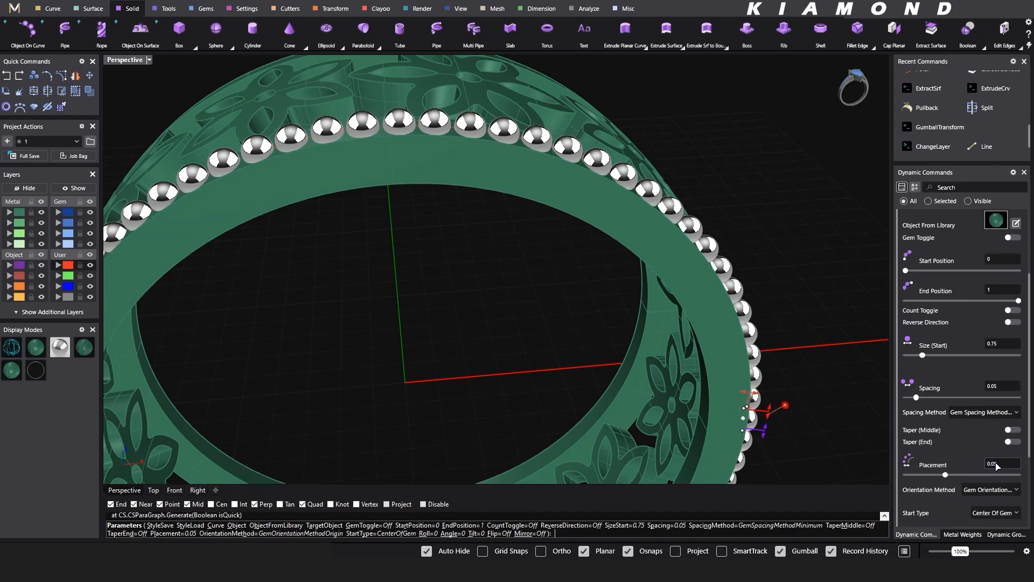
pyautogui.scroll(-2, 517, 245)
pyautogui.moveTo(556, 263); pyautogui.dragTo(592, 310, button='right')
pyautogui.scroll(-5, 592, 310)
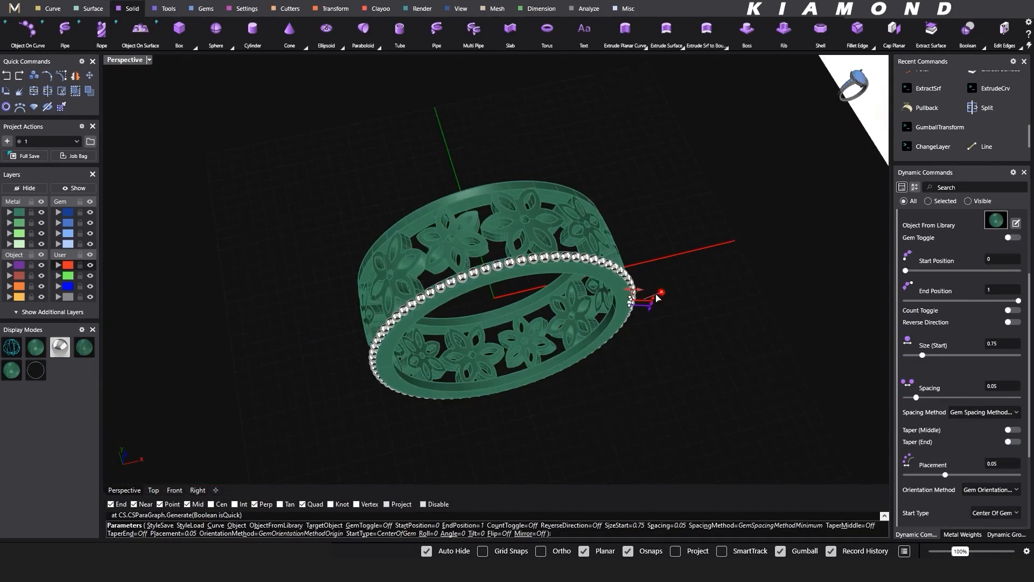
pyautogui.moveTo(655, 302); pyautogui.dragTo(630, 319, button='right')
pyautogui.scroll(4, 528, 307)
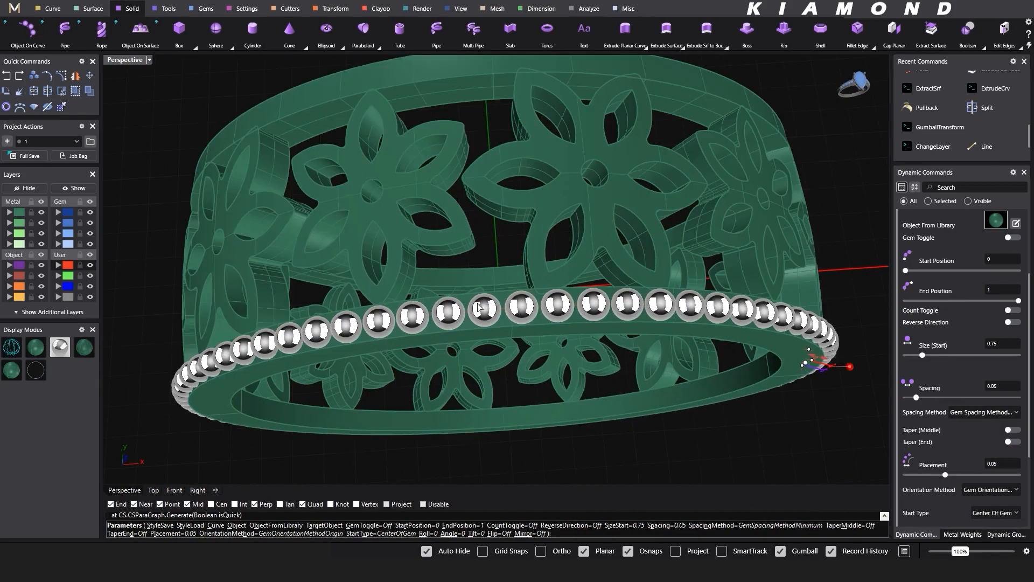
pyautogui.moveTo(567, 304); pyautogui.dragTo(569, 262, button='right')
pyautogui.rightClick(569, 262)
# - Mirror the bead row onto the opposite border across a plane through 0,0,0 along the red X axis
pyautogui.scroll(-5, 535, 238)
pyautogui.moveTo(656, 280); pyautogui.dragTo(534, 286, button='right')
pyautogui.click(606, 243)
pyautogui.click(622, 274)
pyautogui.scroll(-4, 543, 224)
pyautogui.write('a')
pyautogui.press('Return')
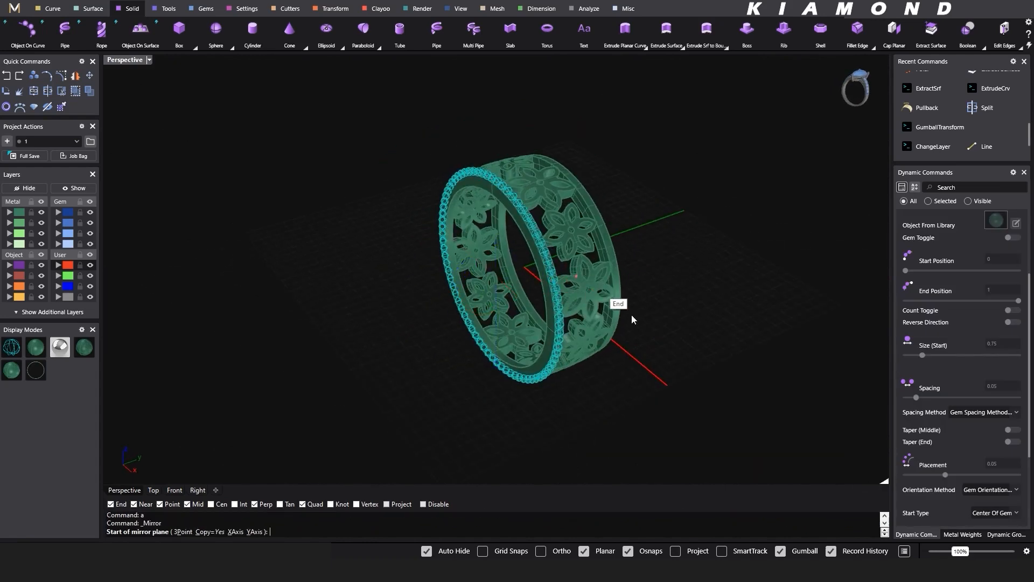
pyautogui.write('0,0,0')
pyautogui.press('Return')
pyautogui.click(657, 385)
pyautogui.click(644, 386)
# - Preview the ring with both beaded borders in the Rendered display mode and return to the shaded display
pyautogui.scroll(-4, 503, 304)
pyautogui.moveTo(502, 302); pyautogui.dragTo(577, 303, button='right')
pyautogui.scroll(5, 459, 235)
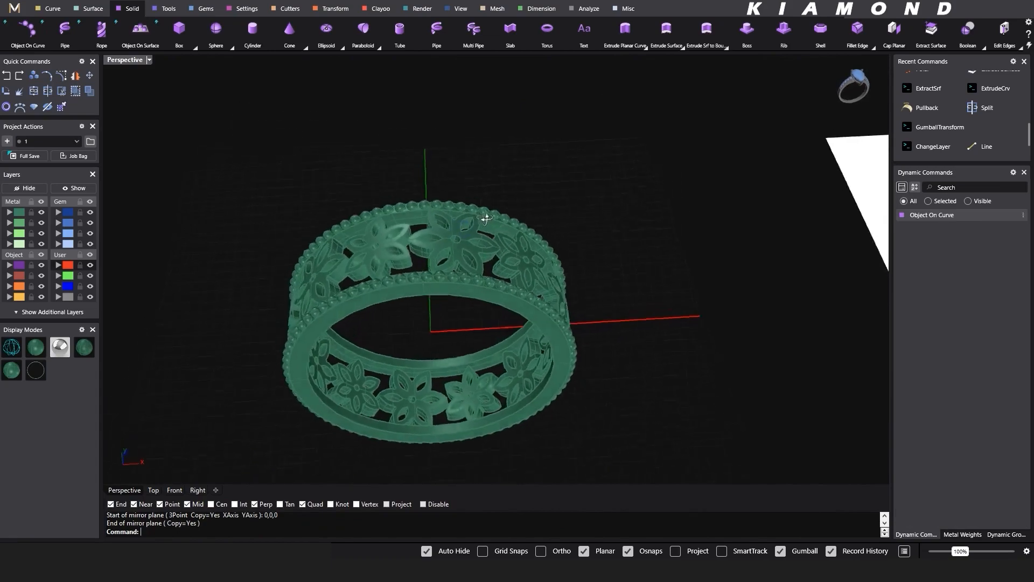
pyautogui.moveTo(486, 219); pyautogui.dragTo(404, 215, button='right')
pyautogui.scroll(5, 507, 253)
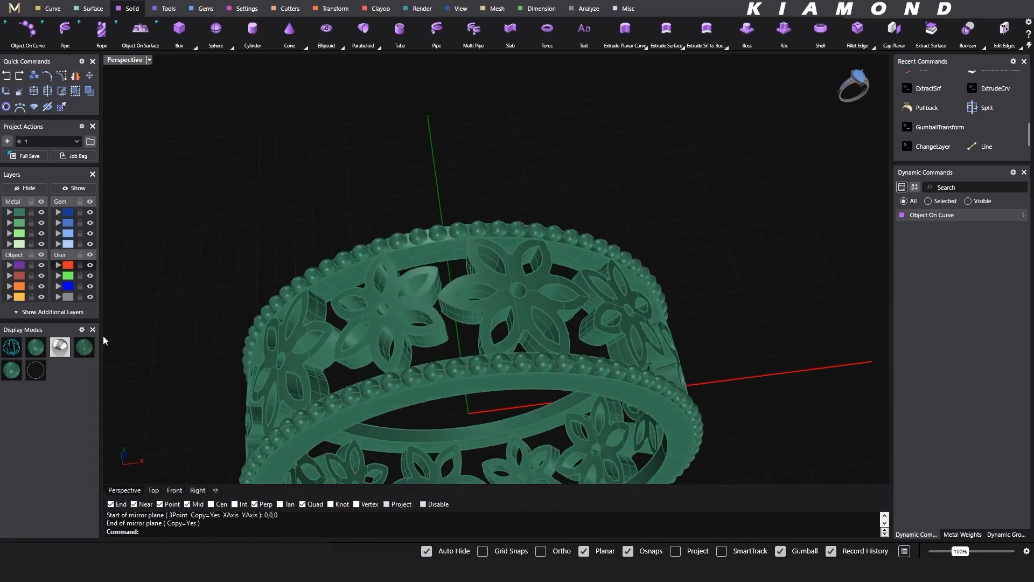
pyautogui.click(60, 347)
pyautogui.scroll(-5, 532, 305)
pyautogui.scroll(4, 554, 281)
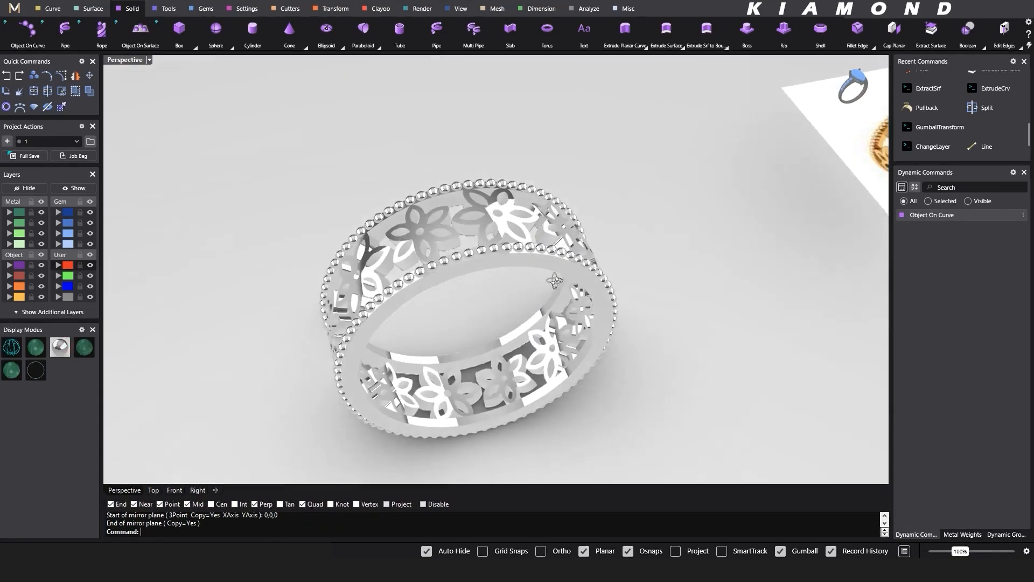
pyautogui.moveTo(554, 281); pyautogui.dragTo(441, 283, button='right')
pyautogui.scroll(-6, 441, 284)
pyautogui.moveTo(591, 312); pyautogui.dragTo(556, 338, button='right')
pyautogui.scroll(4, 397, 372)
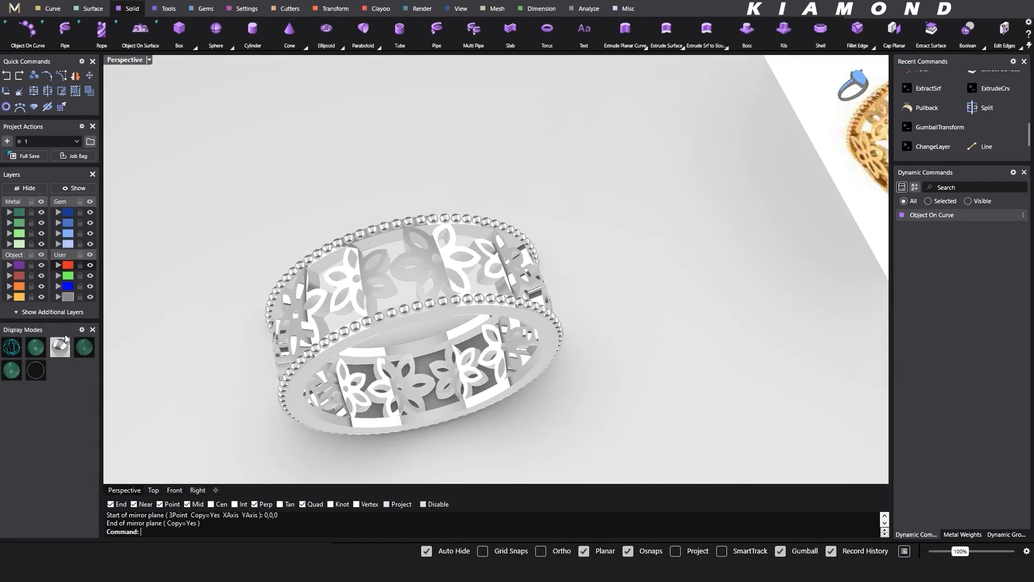
pyautogui.click(37, 350)
# - Select the whole ring and turn off the isocurve display on its surfaces
pyautogui.scroll(5, 364, 254)
pyautogui.moveTo(366, 250); pyautogui.dragTo(376, 218, button='right')
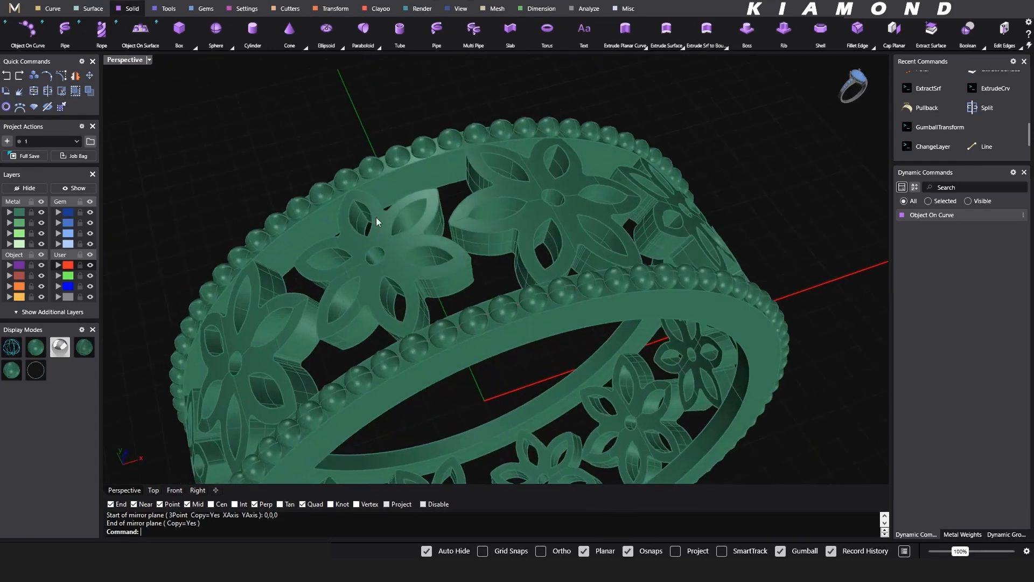
pyautogui.scroll(-5, 363, 202)
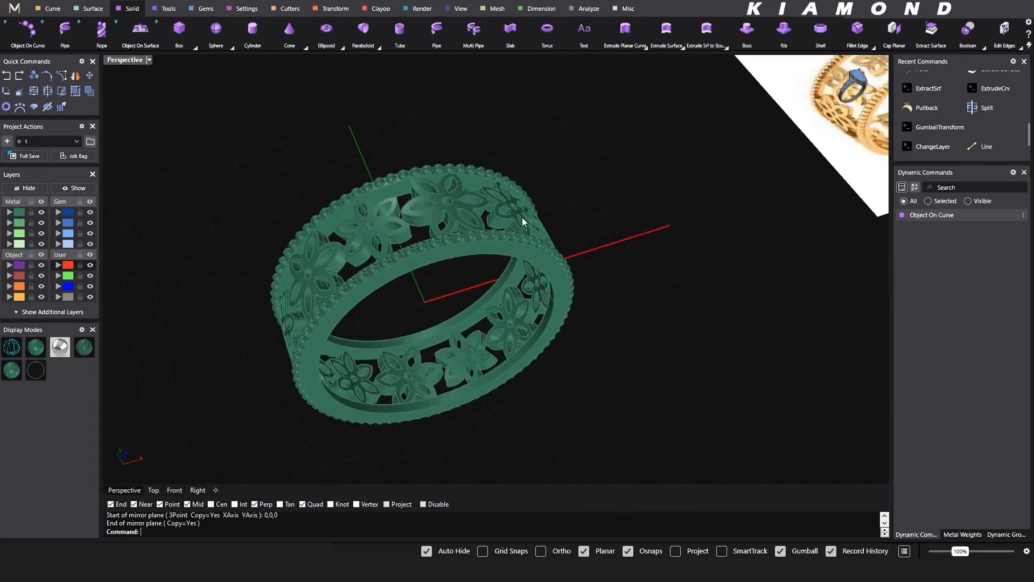
pyautogui.moveTo(522, 218); pyautogui.dragTo(486, 235, button='right')
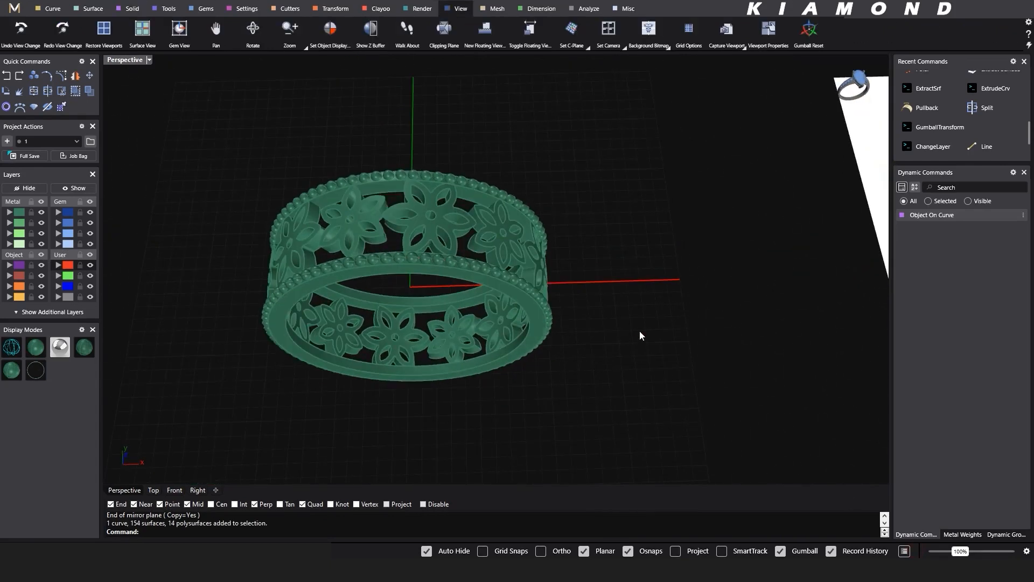
pyautogui.moveTo(482, 272); pyautogui.dragTo(425, 196, button='right')
pyautogui.scroll(4, 409, 179)
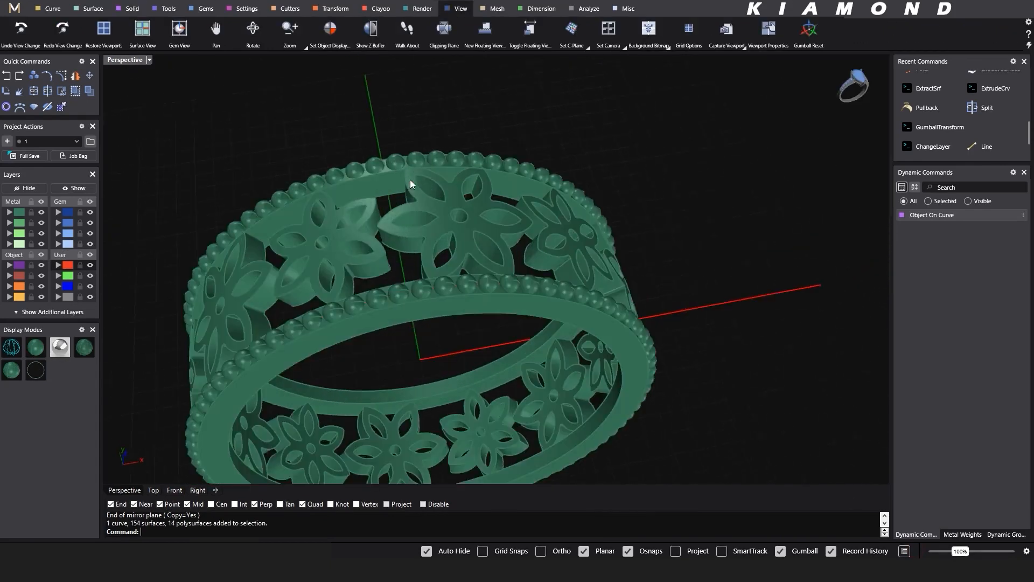
pyautogui.scroll(2, 411, 181)
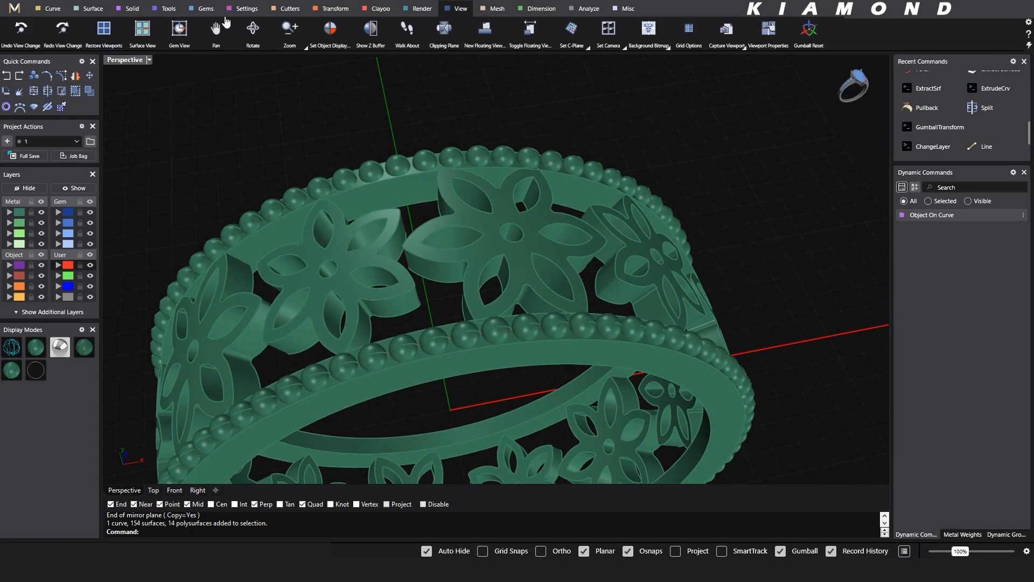
# - Try to fillet the central flower's outer contour edge with a radius of 0.25 mm using FilletEdge
pyautogui.click(133, 10)
pyautogui.scroll(-3, 388, 92)
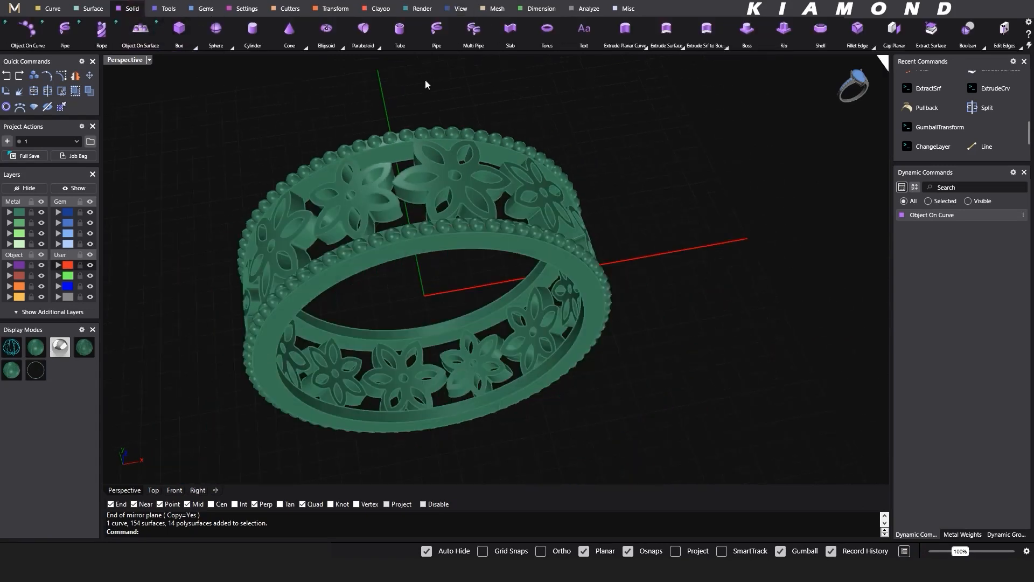
pyautogui.click(872, 48)
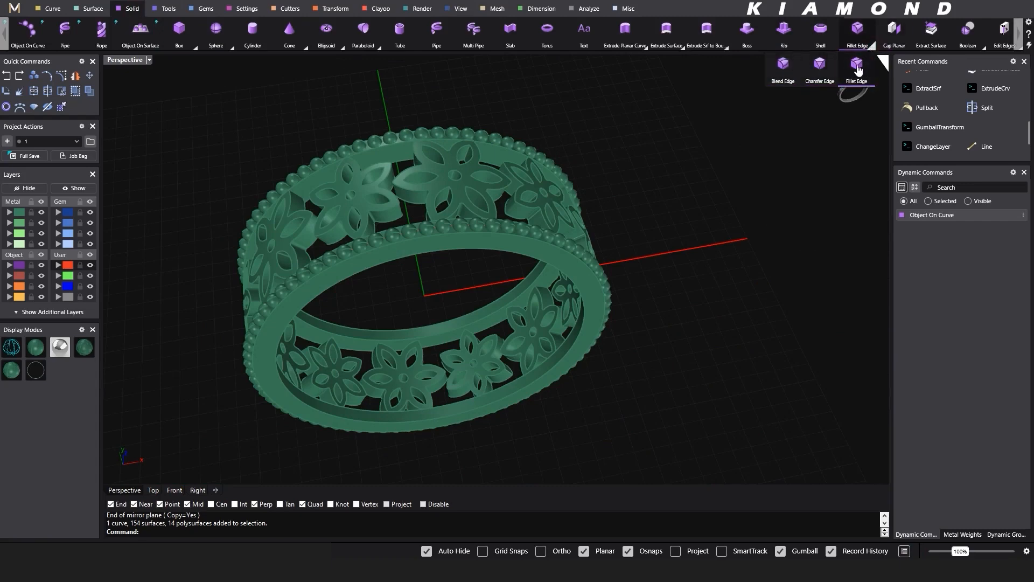
pyautogui.click(856, 66)
pyautogui.scroll(5, 424, 190)
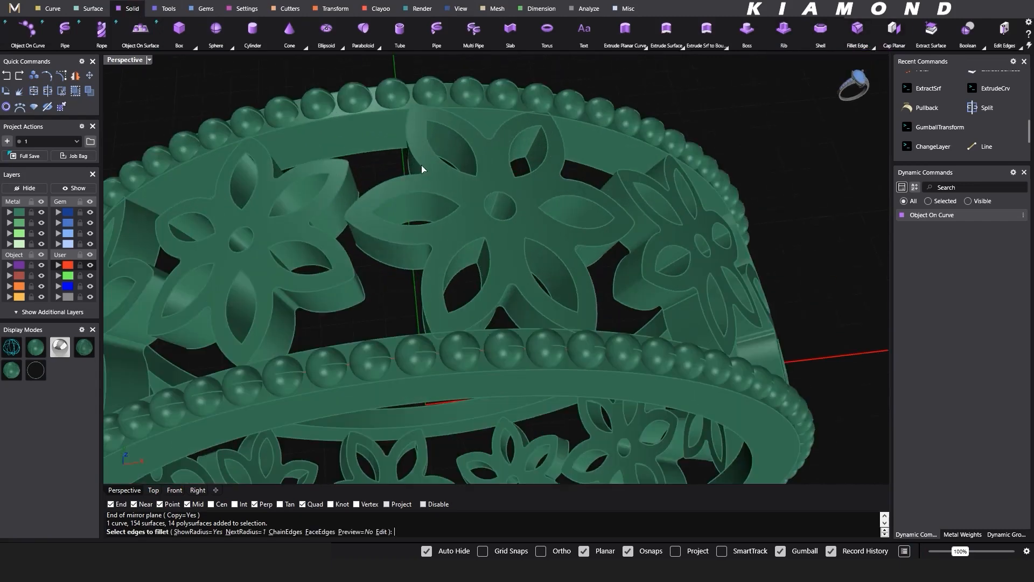
pyautogui.click(421, 167)
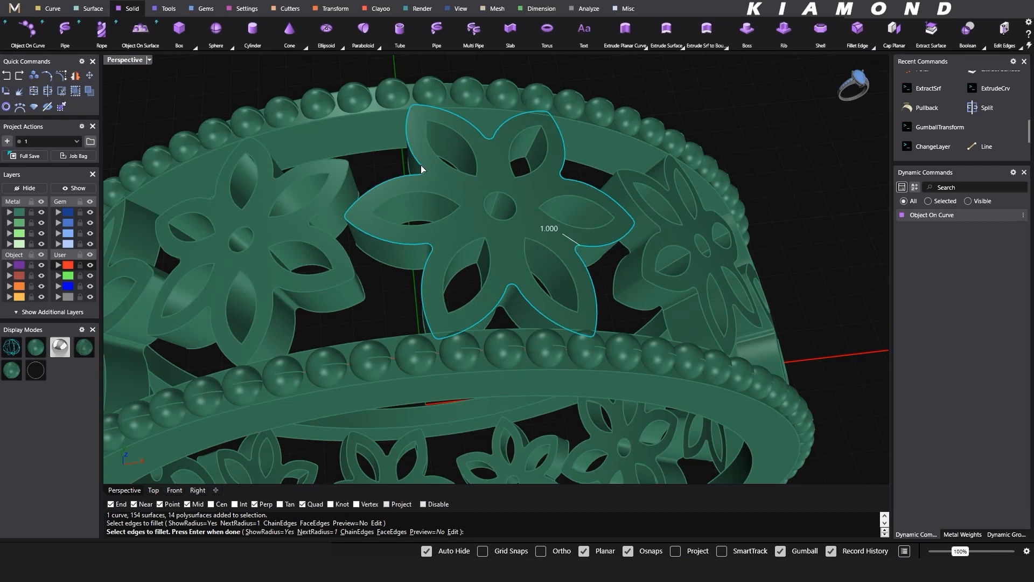
pyautogui.press('Escape')
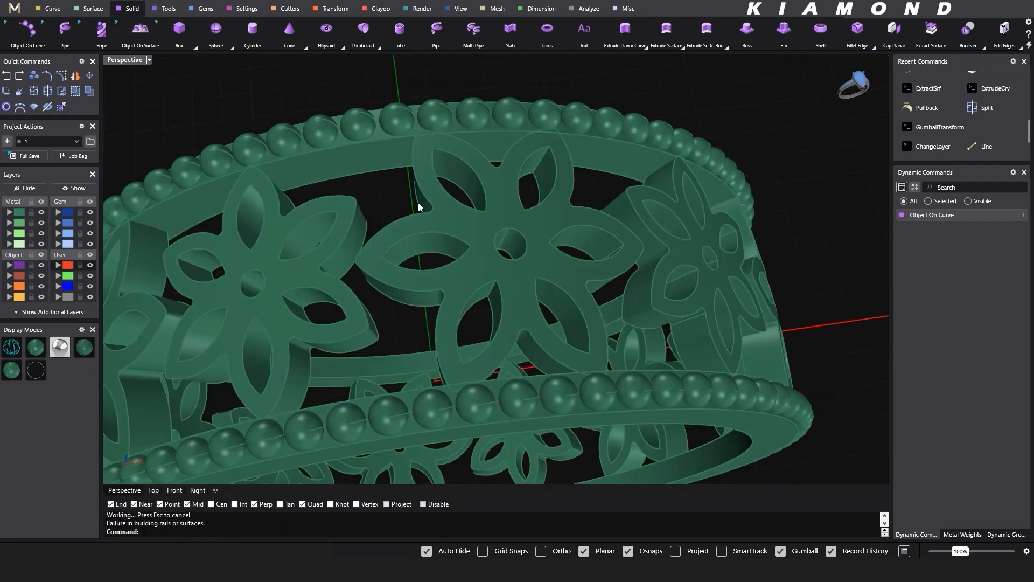
# - Fillet the central flower's outer contour edge with a radius of 0.1 mm
pyautogui.press('Return')
pyautogui.write('0.25')
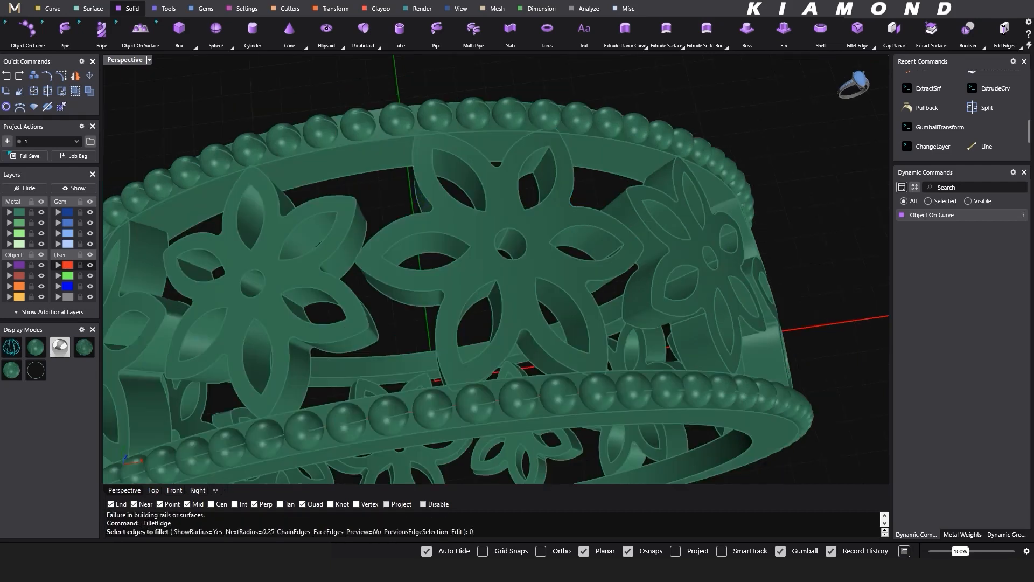
pyautogui.write('.1')
pyautogui.press('Return')
pyautogui.click(426, 197)
pyautogui.press('Return')
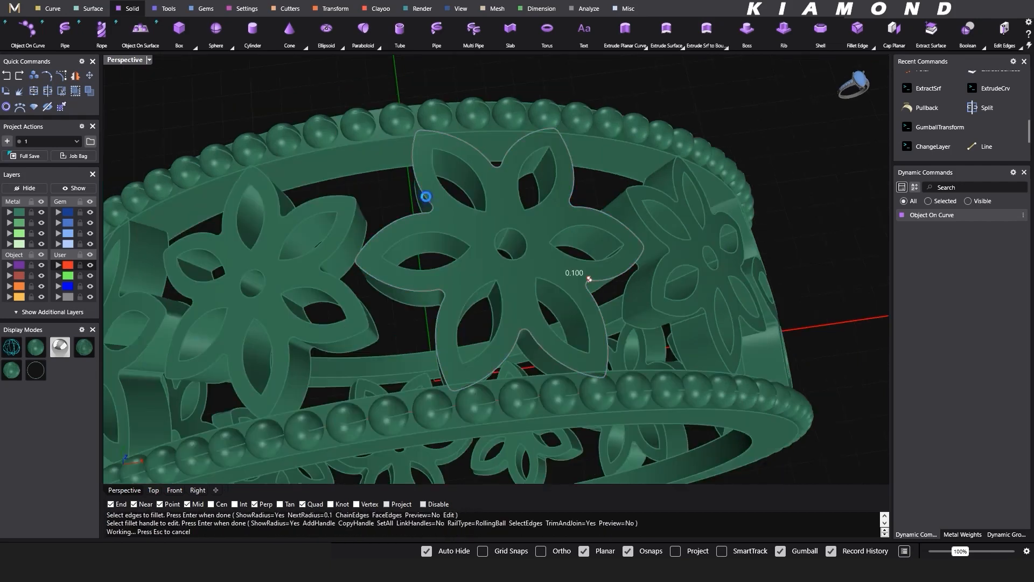
# - Fillet the outer edges of the central flower's six petal openings with a radius of 0.1 mm
pyautogui.moveTo(438, 216); pyautogui.dragTo(457, 202, button='right')
pyautogui.moveTo(587, 174); pyautogui.dragTo(524, 181, button='right')
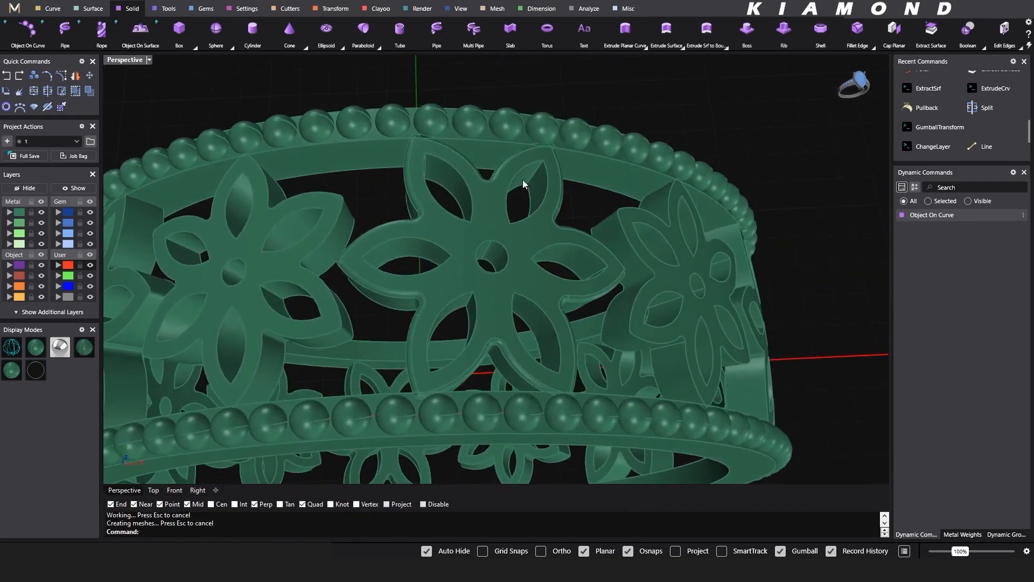
pyautogui.press('Return')
pyautogui.click(464, 177)
pyautogui.click(440, 258)
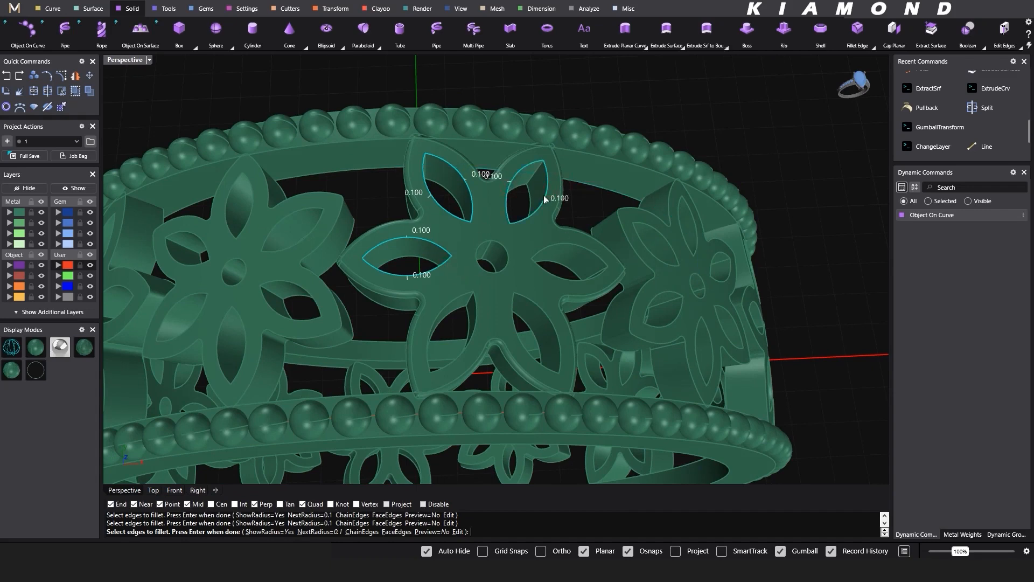
pyautogui.click(475, 306)
pyautogui.press('Return')
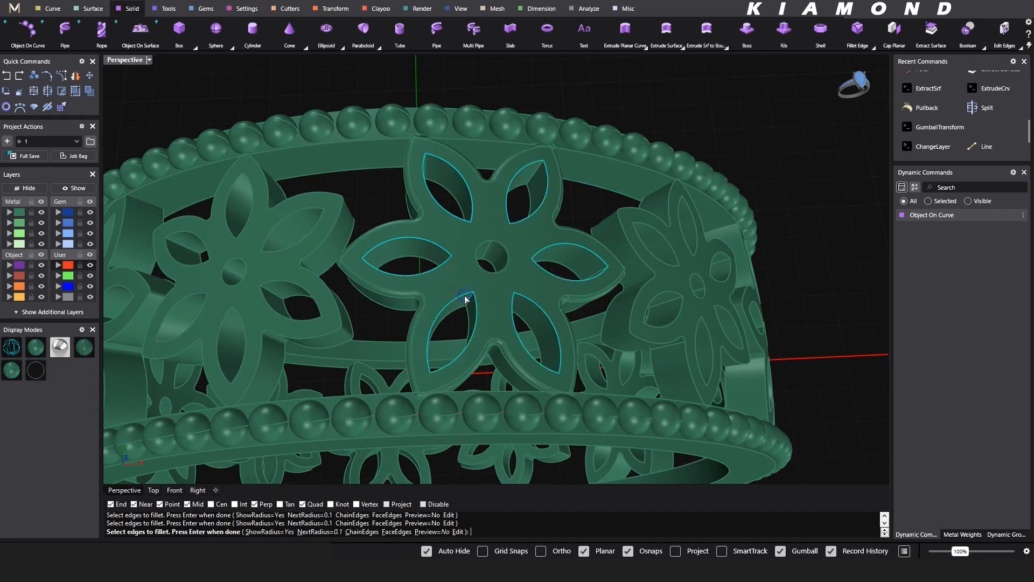
pyautogui.press('Return')
# - Preview the filleted central flower in the Rendered display mode and return to the shaded display
pyautogui.scroll(-5, 473, 236)
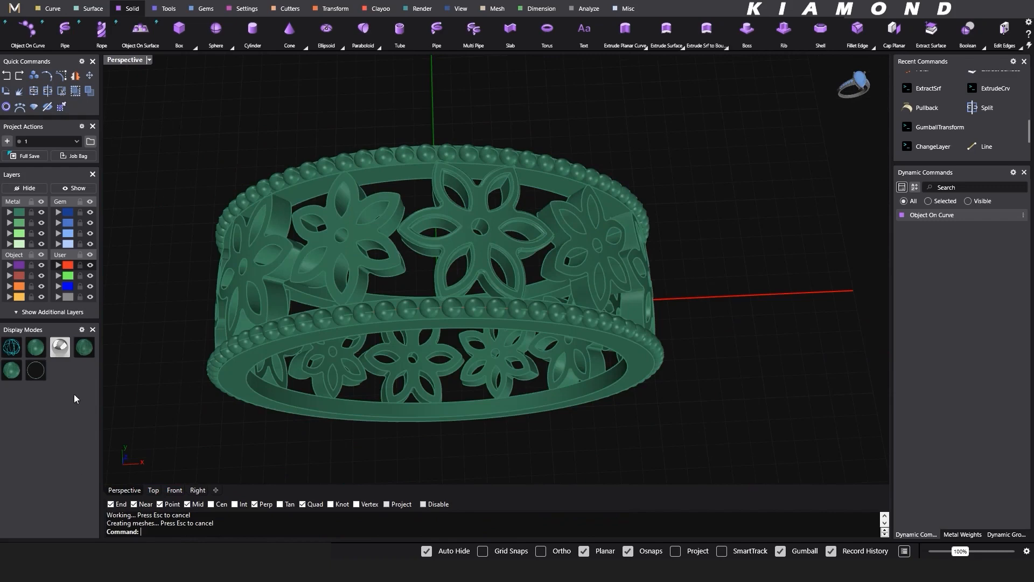
pyautogui.click(60, 347)
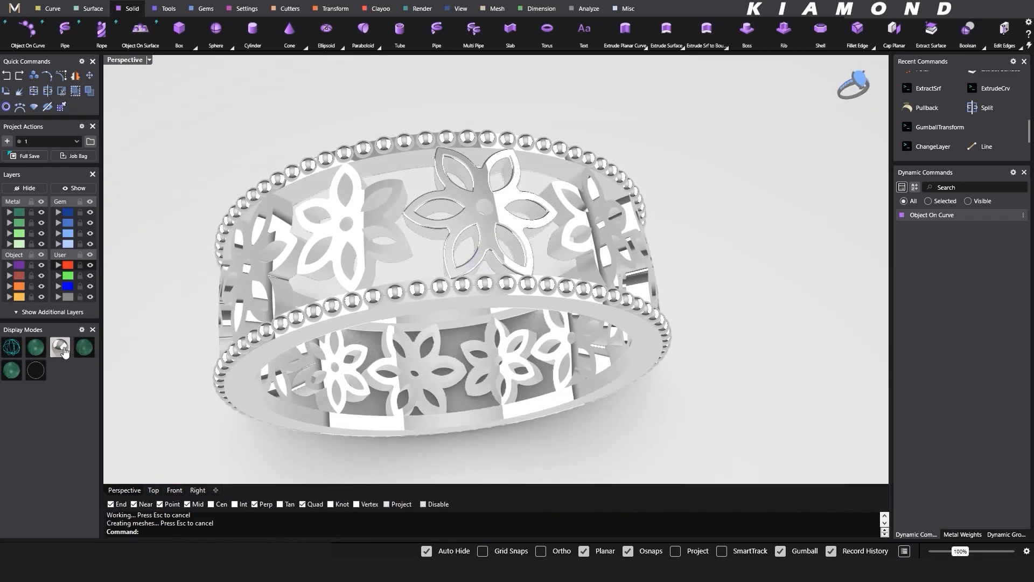
pyautogui.click(35, 347)
# - Fillet the outer contour edge of the flower beside the central one with a radius of 0.08 mm
pyautogui.scroll(8, 411, 205)
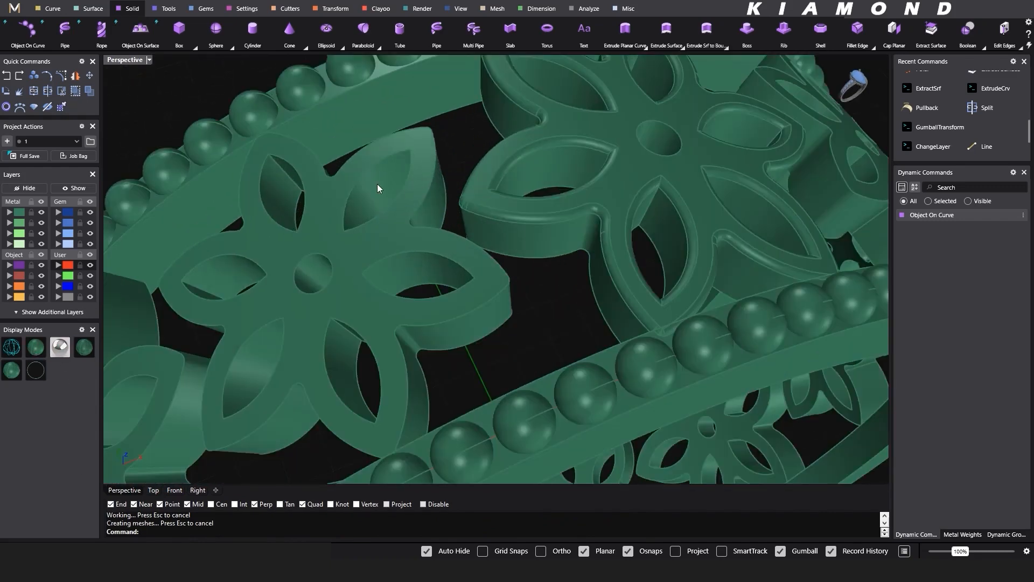
pyautogui.press('Return')
pyautogui.keyDown('shift'); pyautogui.moveTo(391, 187); pyautogui.dragTo(487, 185, button='right'); pyautogui.keyUp('shift')
pyautogui.write('0.08')
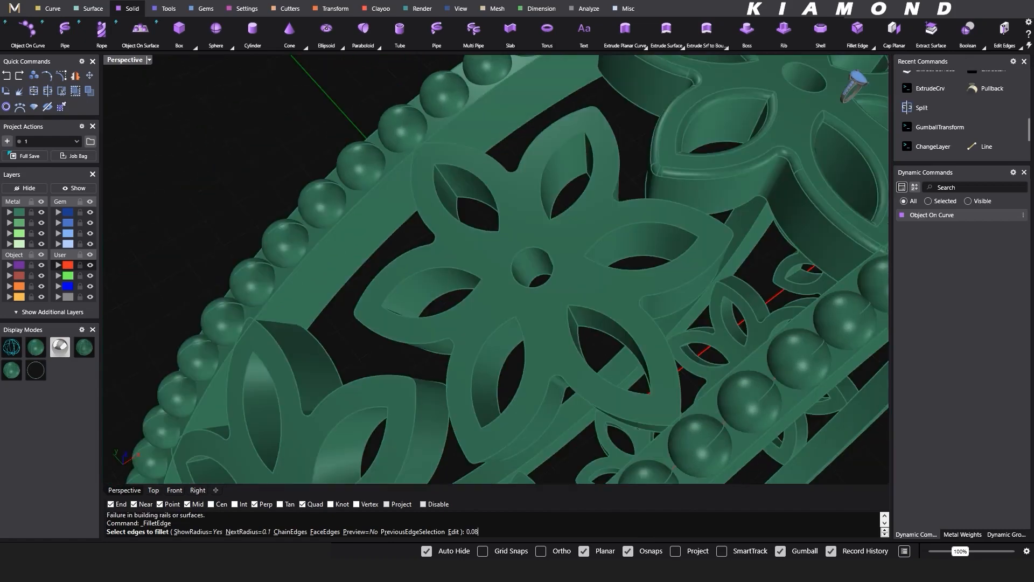
pyautogui.press('Return')
pyautogui.click(411, 250)
pyautogui.press('Return')
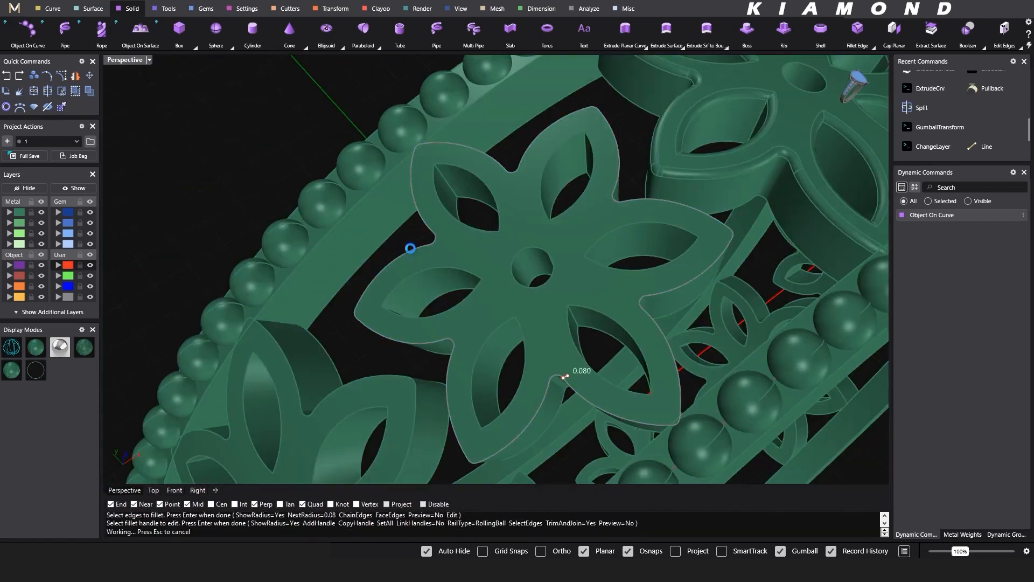
pyautogui.press('Return')
pyautogui.press('Return')
# - Fillet the outer edges of the neighbouring flower's six petal openings with a radius of 0.08 mm
pyautogui.click(434, 178)
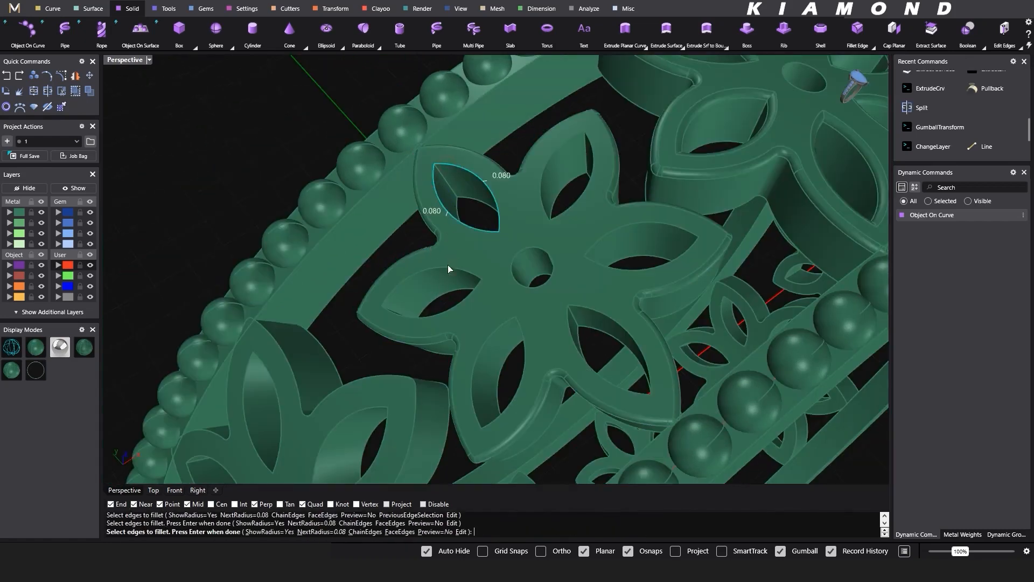
pyautogui.click(459, 300)
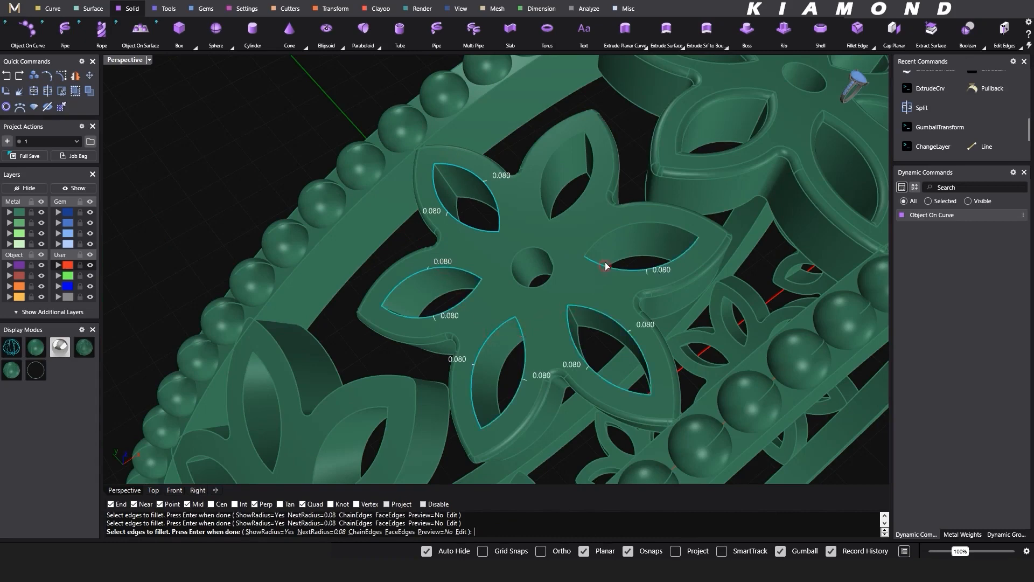
pyautogui.press('Return')
pyautogui.press('Return')
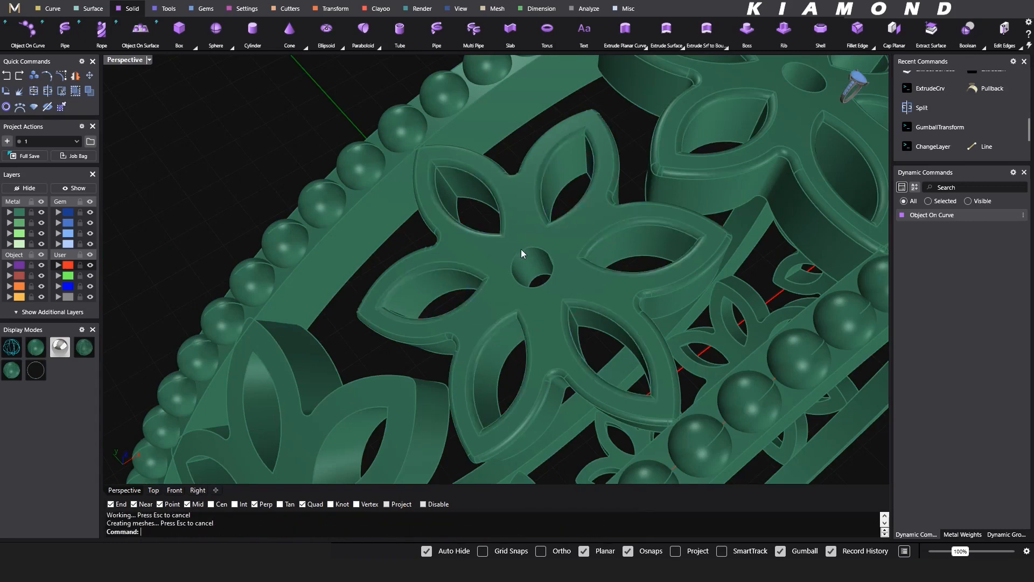
# - Try to fillet the neighbouring flower's centre hole edge with a radius of 0.08 mm
pyautogui.press('Return')
pyautogui.click(525, 249)
pyautogui.press('Return')
# - Fillet the central flower's centre hole edge with a radius of 0.1 mm
pyautogui.press('Return')
pyautogui.scroll(-3, 527, 249)
pyautogui.moveTo(526, 249); pyautogui.dragTo(526, 301, button='right')
pyautogui.press('Return')
pyautogui.write('0.1')
pyautogui.press('Return')
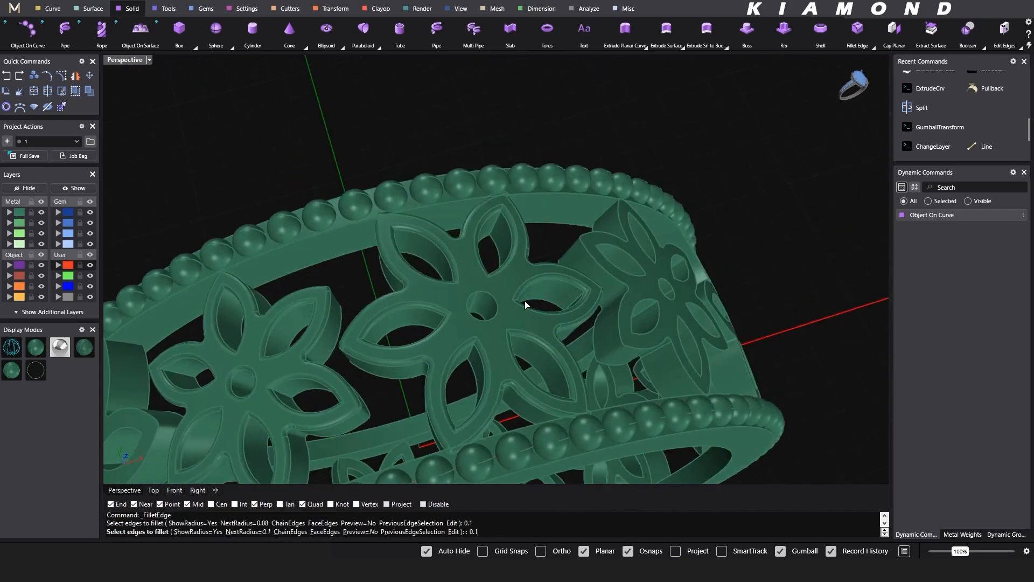
pyautogui.click(495, 314)
pyautogui.press('Return')
pyautogui.press('Return')
# - Inspect the flowers' centre holes from farther away and undo the last FilletEdge operation
pyautogui.scroll(-3, 532, 365)
pyautogui.moveTo(533, 368); pyautogui.dragTo(509, 321, button='right')
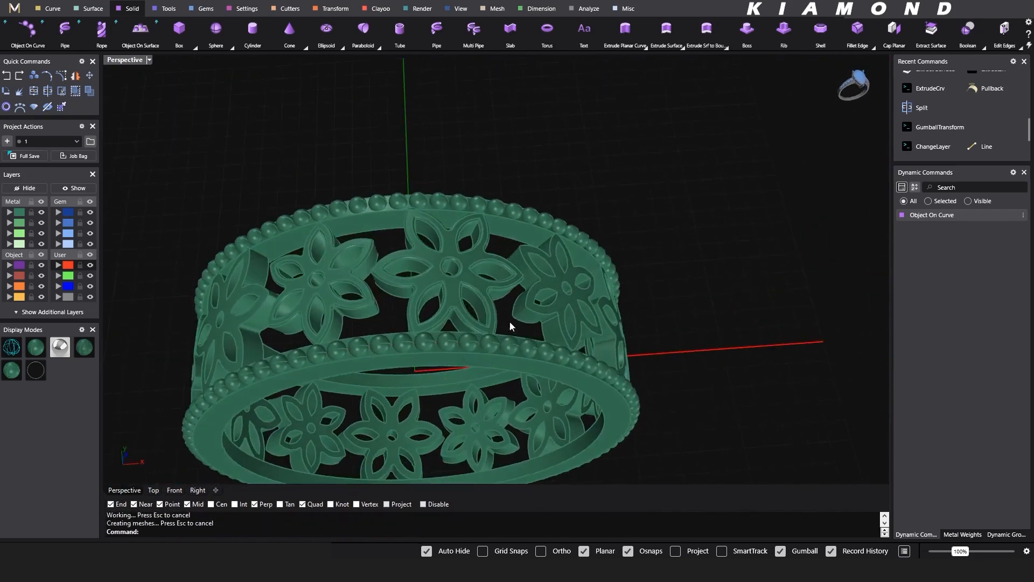
pyautogui.hotkey('ctrl', 'z')
pyautogui.scroll(5, 366, 275)
pyautogui.scroll(-4, 421, 273)
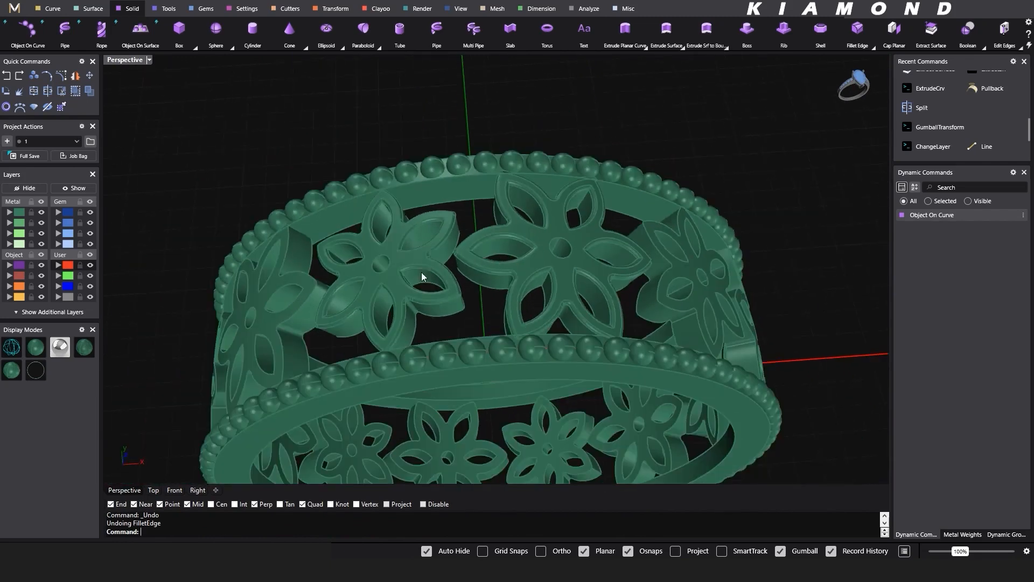
# - Fillet the centre hole edges of both softened flowers together with a radius of 0.1 mm
pyautogui.press('Return')
pyautogui.scroll(7, 413, 269)
pyautogui.click(385, 269)
pyautogui.click(719, 247)
pyautogui.press('Return')
pyautogui.press('Return')
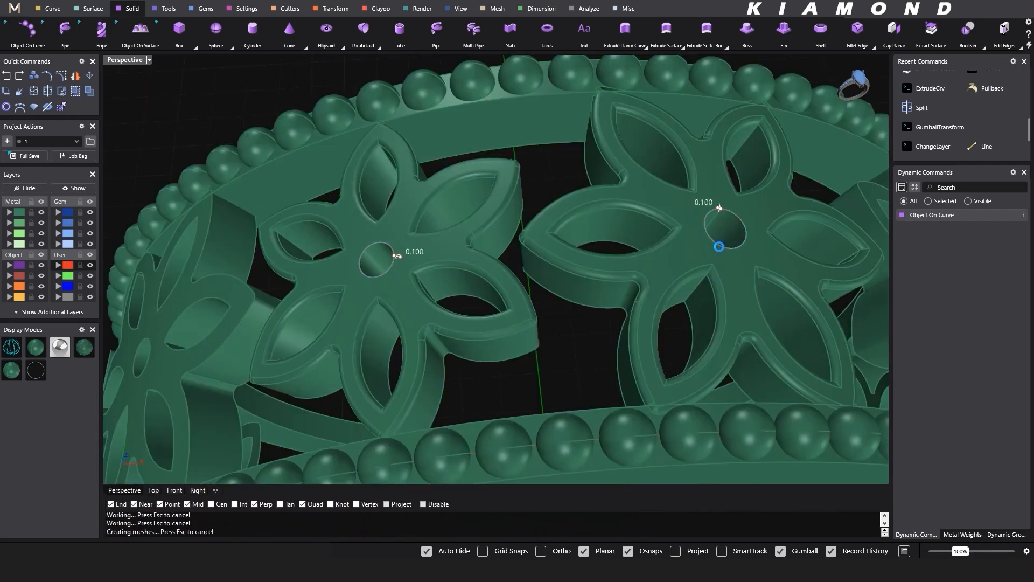
# - Preview the ring with the two fully filleted flowers in the Rendered display mode and return to the shaded display
pyautogui.scroll(-5, 466, 236)
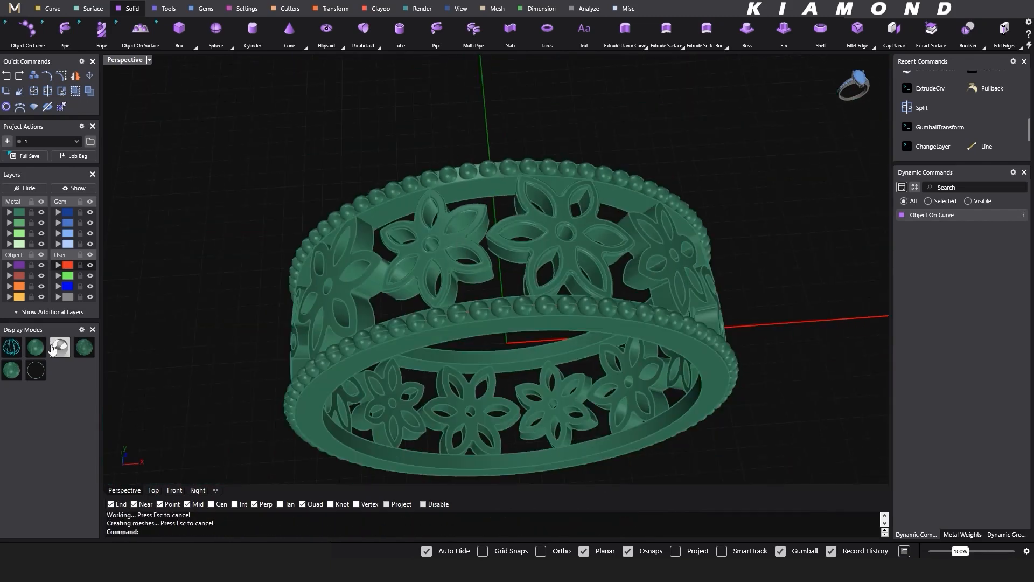
pyautogui.click(53, 348)
pyautogui.moveTo(461, 268)
pyautogui.mouseDown(button='right')
pyautogui.moveTo(350, 296)
pyautogui.moveTo(397, 326)
pyautogui.moveTo(387, 247)
pyautogui.moveTo(449, 215)
pyautogui.mouseUp(button='right')
pyautogui.click(40, 348)
# - Delete the unfilleted flower next to the pair of filleted flowers
pyautogui.scroll(-3, 407, 291)
pyautogui.click(381, 236)
pyautogui.click(389, 232)
pyautogui.press('Delete')
pyautogui.click(371, 327)
pyautogui.press('Delete')
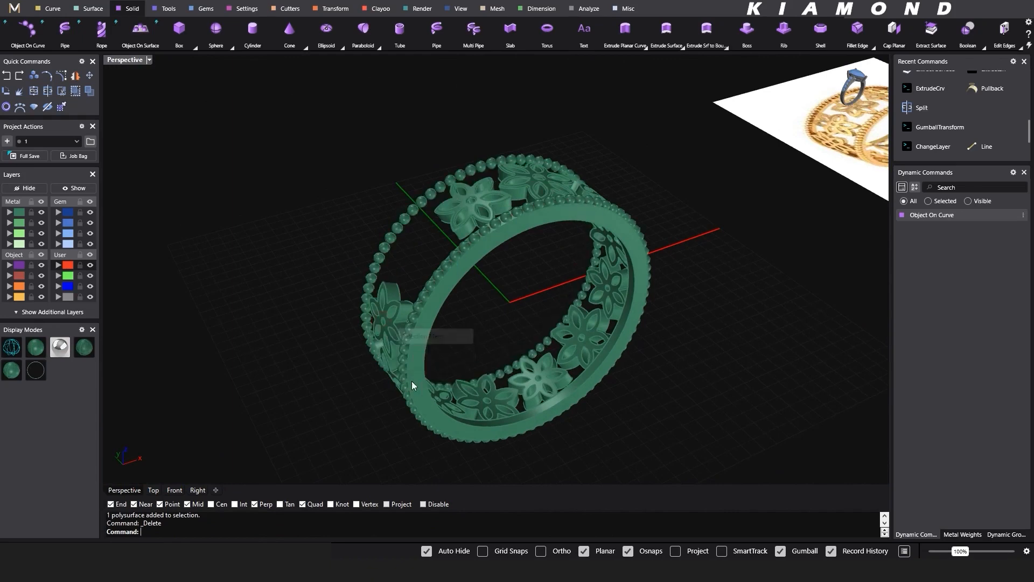
pyautogui.hotkey('ctrl', 'z')
# - Delete the unfilleted flowers around the lower part and far side of the ring, keeping both beaded borders
pyautogui.moveTo(291, 266); pyautogui.dragTo(518, 462)
pyautogui.press('Delete')
pyautogui.moveTo(516, 438); pyautogui.dragTo(604, 299, button='right')
pyautogui.moveTo(497, 354); pyautogui.dragTo(725, 202)
pyautogui.press('Delete')
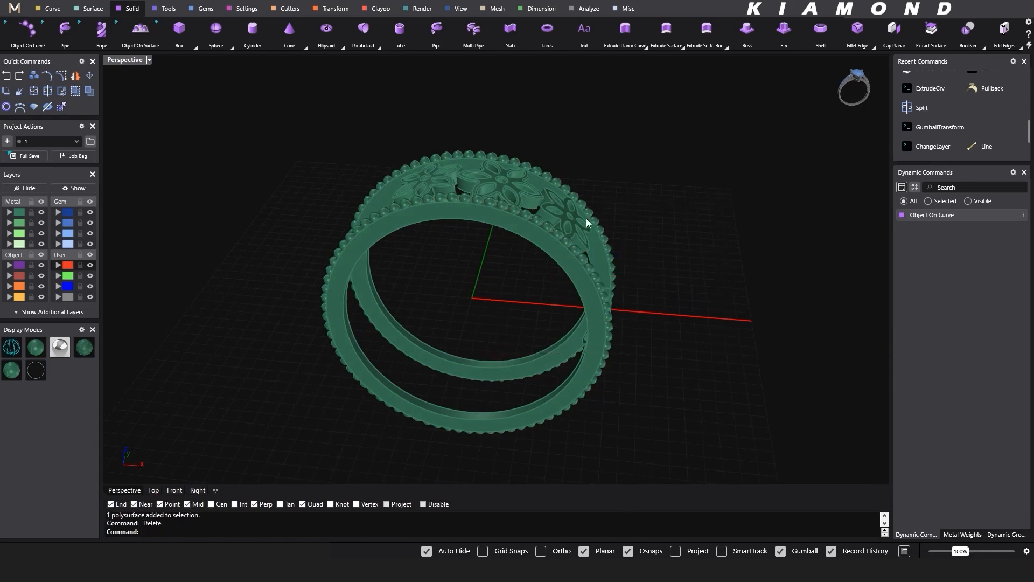
# - Delete the remaining unfilleted flower beside the central filleted flower
pyautogui.click(586, 219)
pyautogui.click(574, 228)
pyautogui.click(597, 263)
pyautogui.press('Delete')
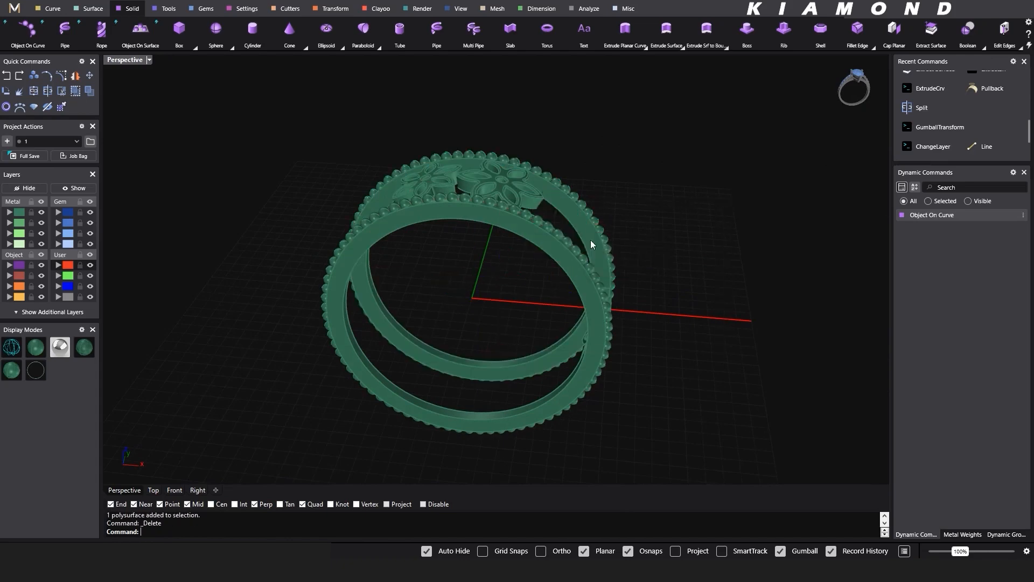
# - Polar array the two filleted flowers around the origin in the Front view with 6 items over 360 degrees
pyautogui.moveTo(593, 241); pyautogui.dragTo(581, 261, button='right')
pyautogui.moveTo(374, 143); pyautogui.dragTo(547, 281)
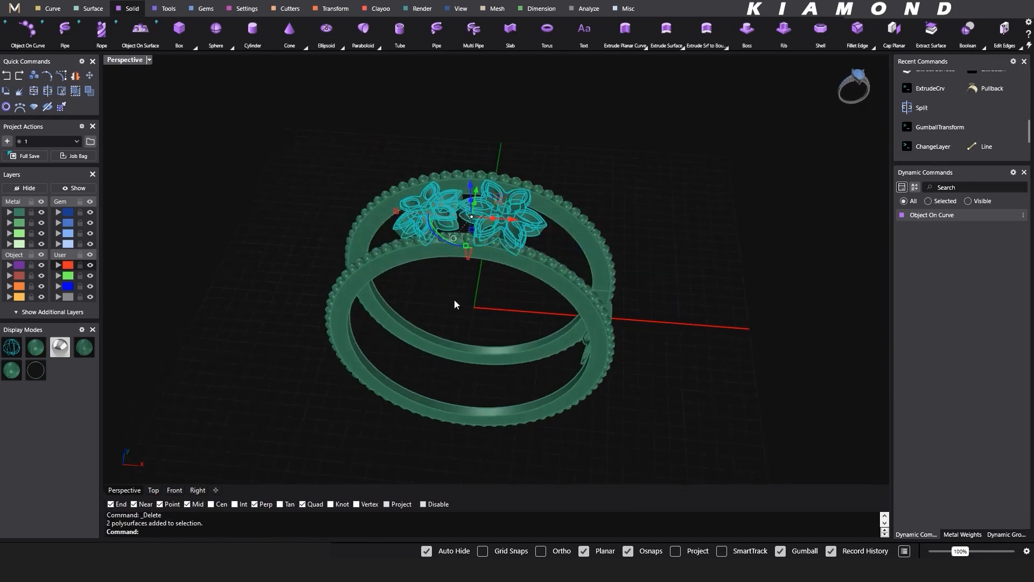
pyautogui.click(179, 491)
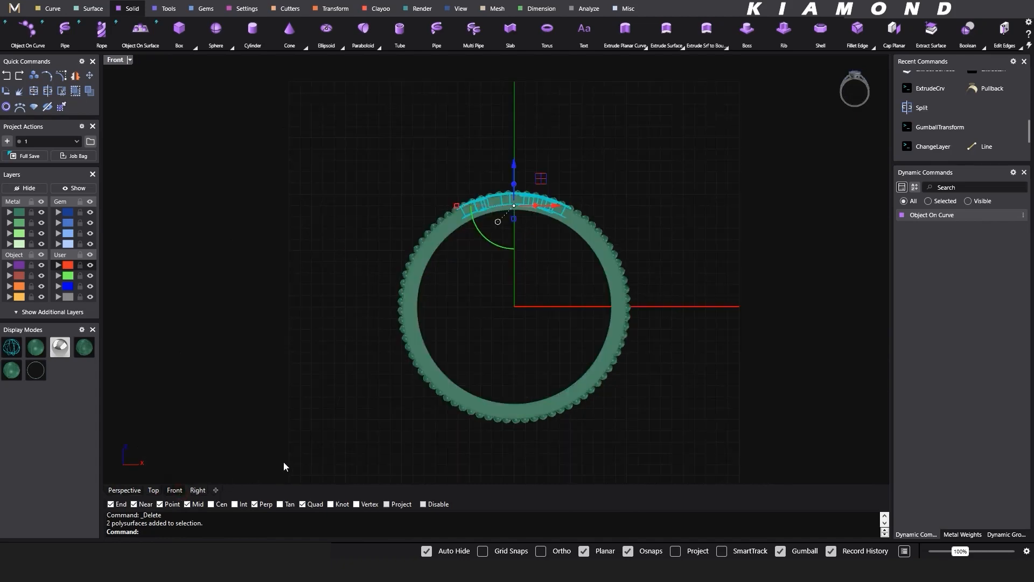
pyautogui.press('F5')
pyautogui.rightClick(323, 283)
pyautogui.rightClick(323, 283)
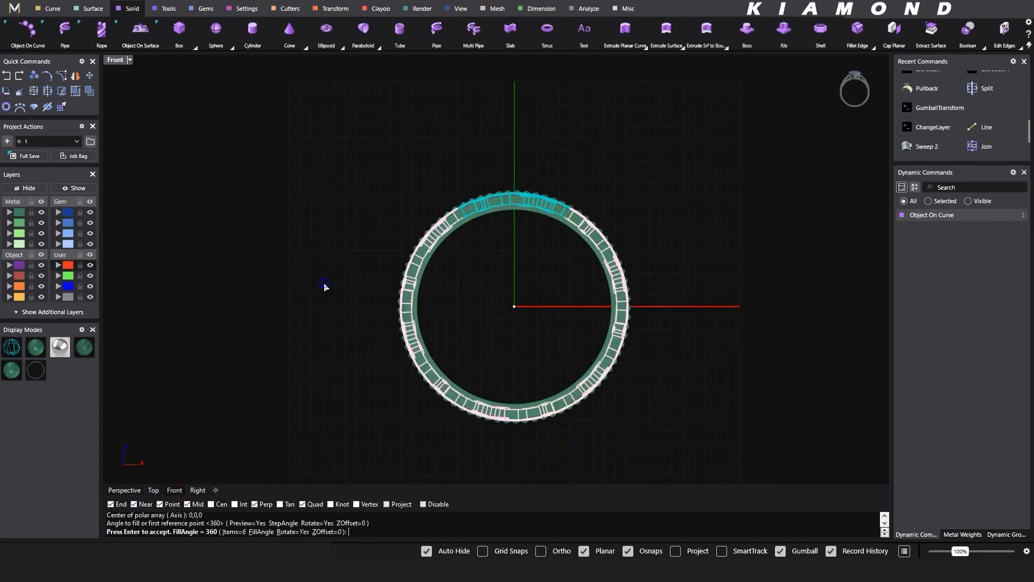
pyautogui.rightClick(324, 283)
pyautogui.click(124, 490)
pyautogui.press('Escape')
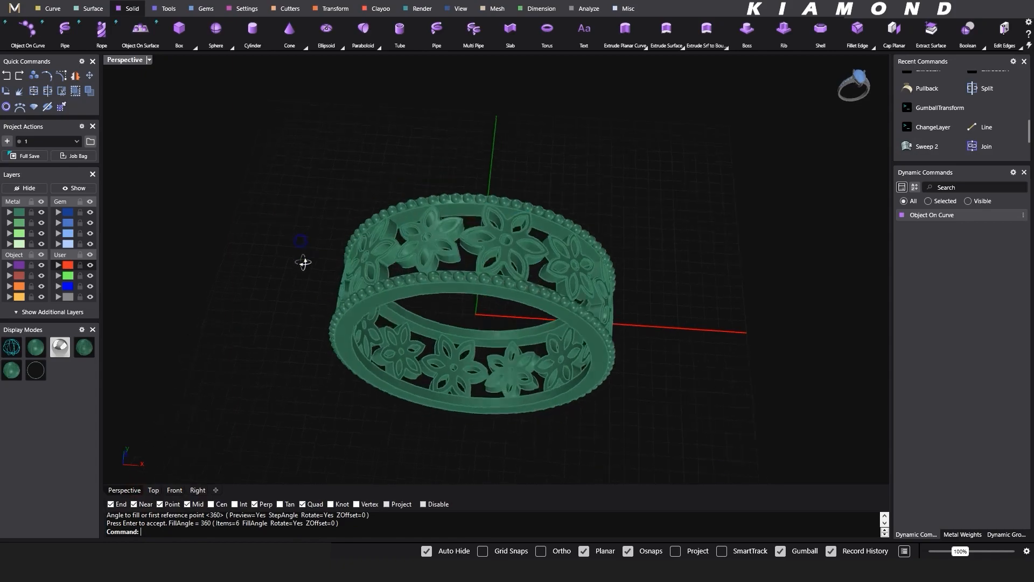
# - Inspect the finished ring in the Rendered display mode beside the gold reference picture
pyautogui.click(59, 348)
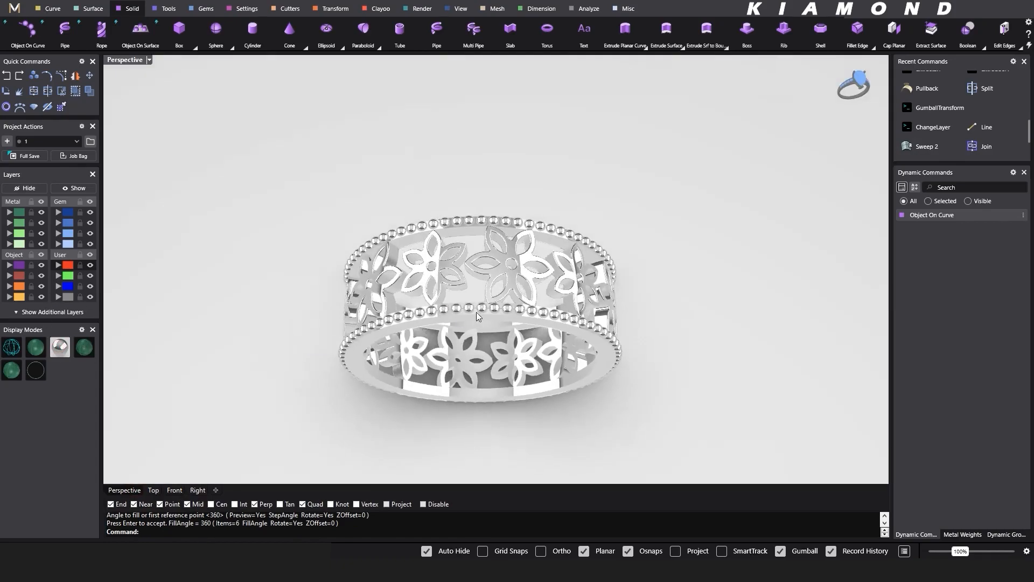
pyautogui.moveTo(479, 307); pyautogui.dragTo(485, 260, button='right')
pyautogui.scroll(-6, 494, 296)
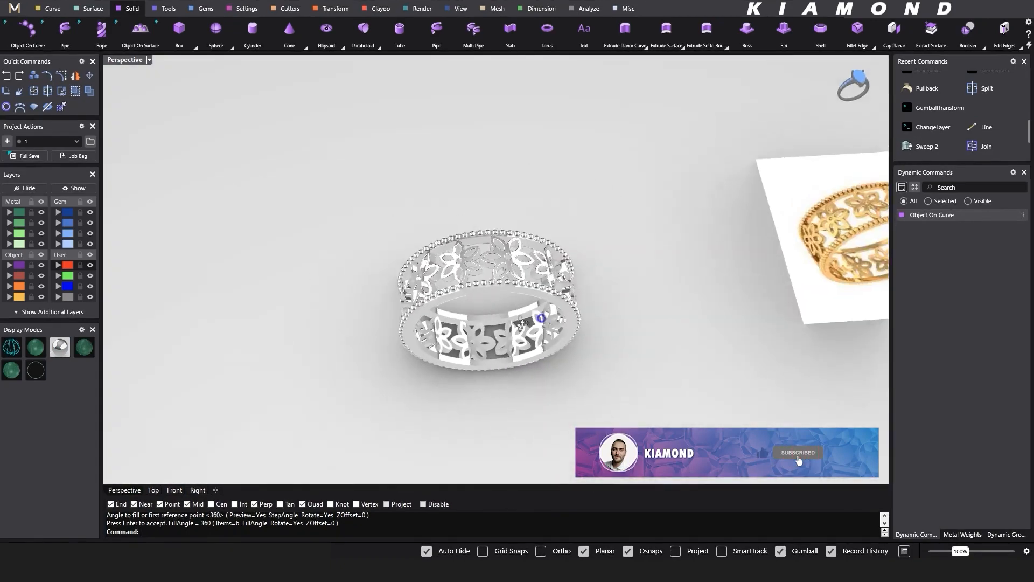
pyautogui.moveTo(494, 295); pyautogui.dragTo(565, 324, button='right')
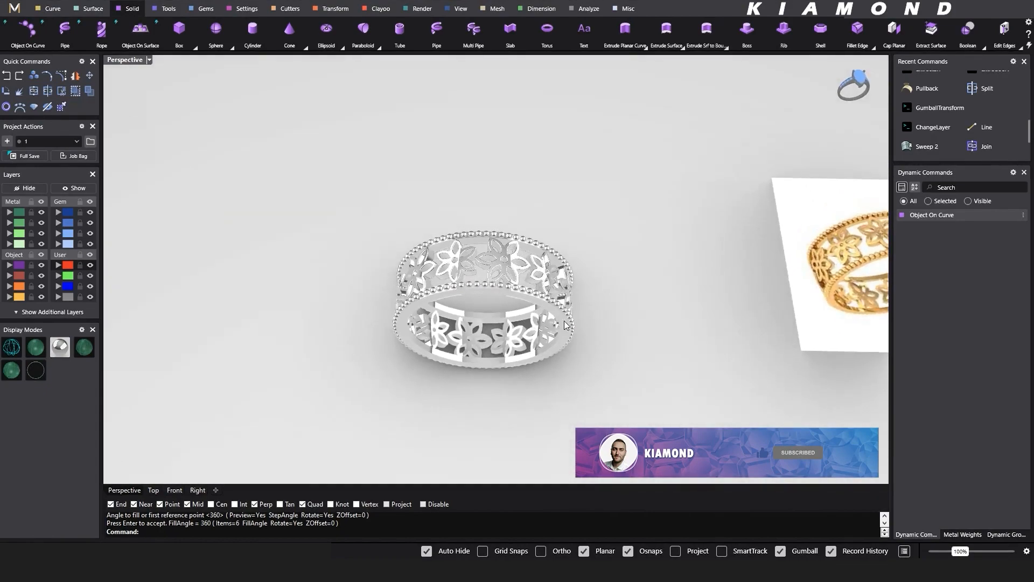